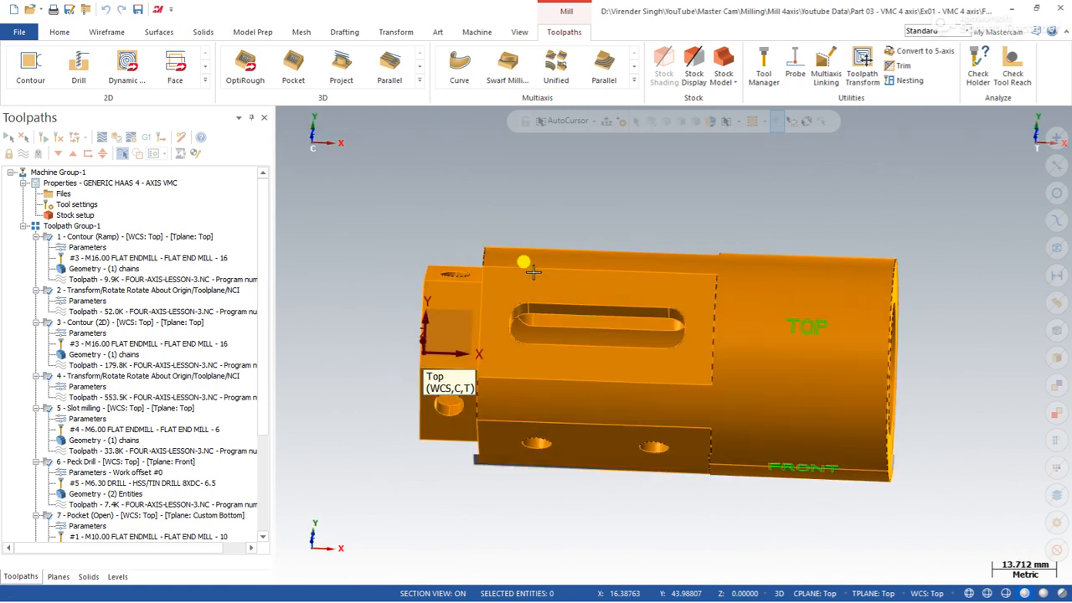
Examine the part in the top view, fitted to the window, including the slotted flat and the hexagonal end
right_click(507, 210)
left_click(535, 265)
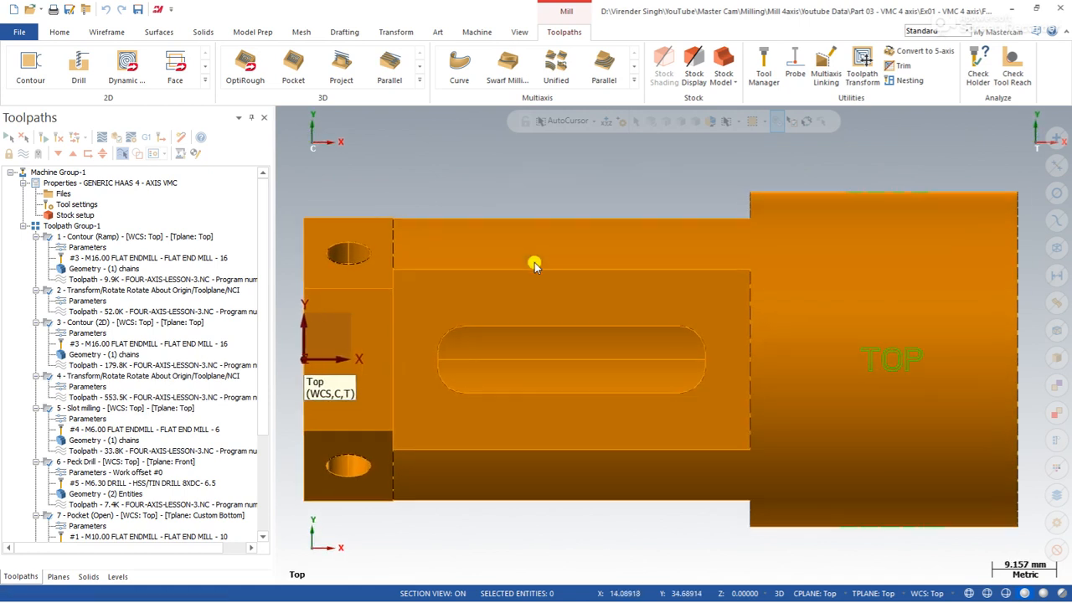
scroll(548, 333, "down", 2)
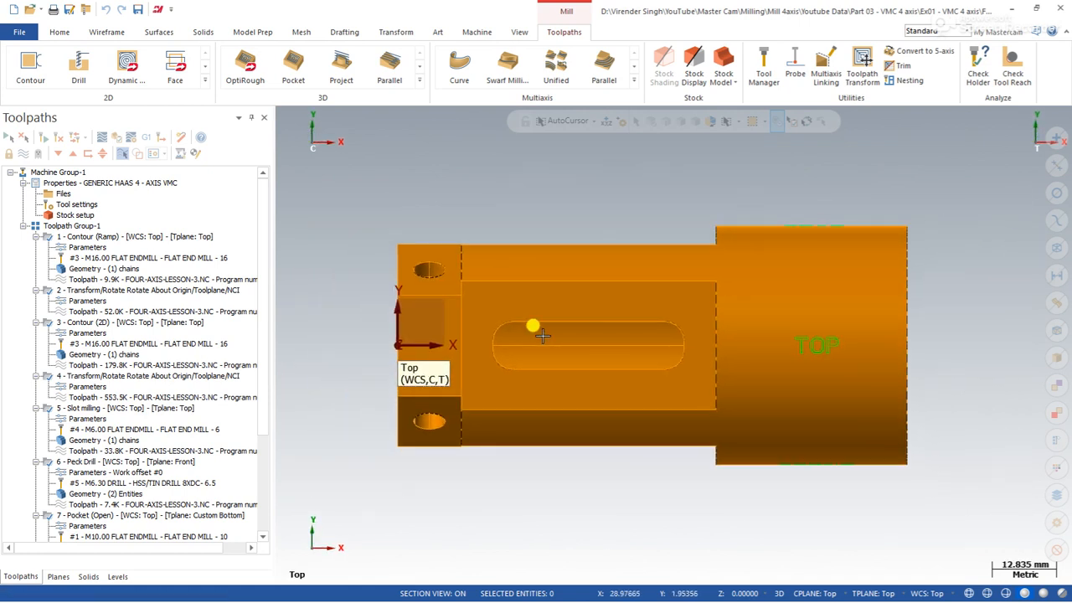
right_click(496, 186)
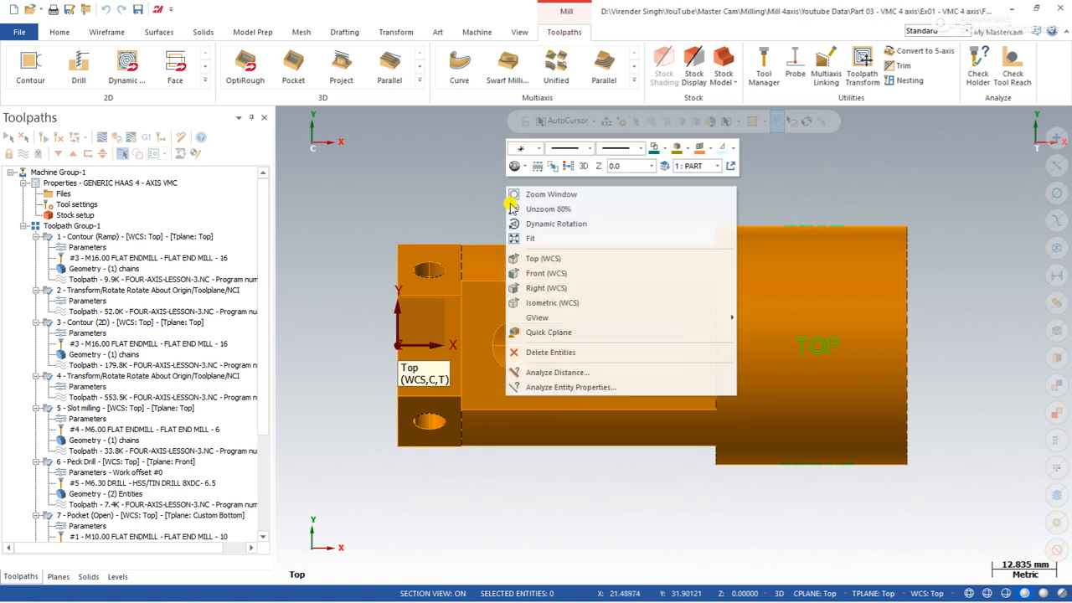
left_click(524, 237)
scroll(562, 242, "down", 2)
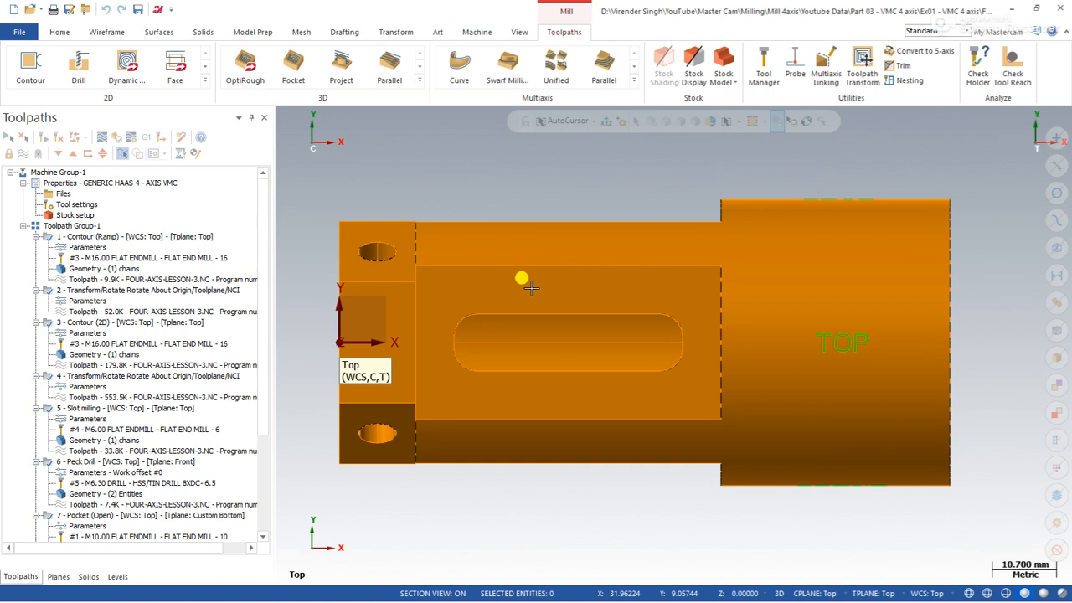
scroll(519, 273, "down", 2)
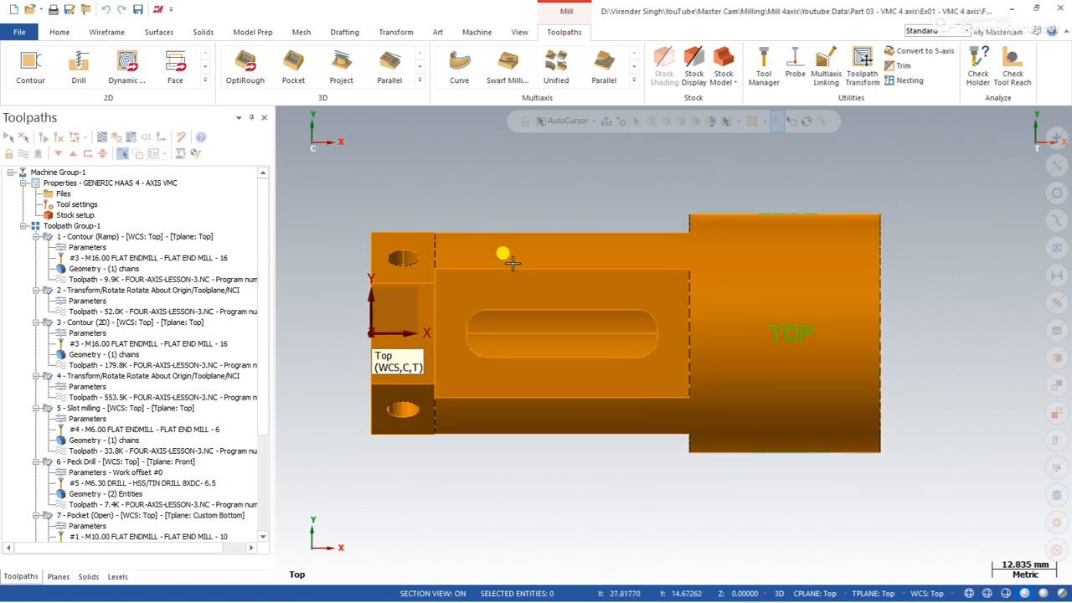
right_click(491, 167)
left_click(534, 232)
scroll(586, 302, "down", 3)
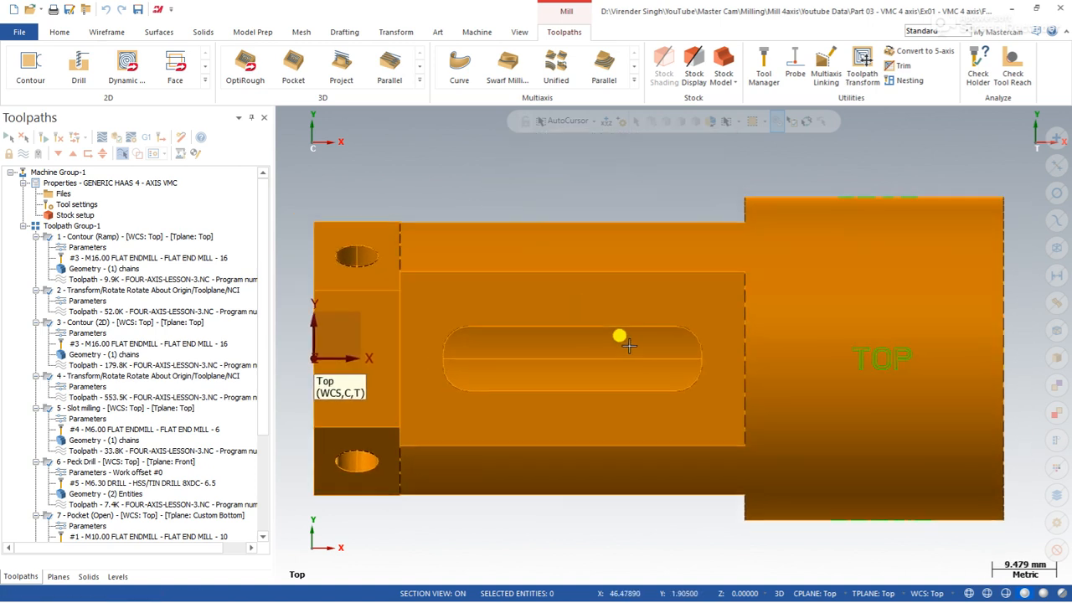
Examine the part in isometric and rotated views showing the TOP and FRONT faces, then return to the fitted top view
right_click(514, 184)
left_click(551, 287)
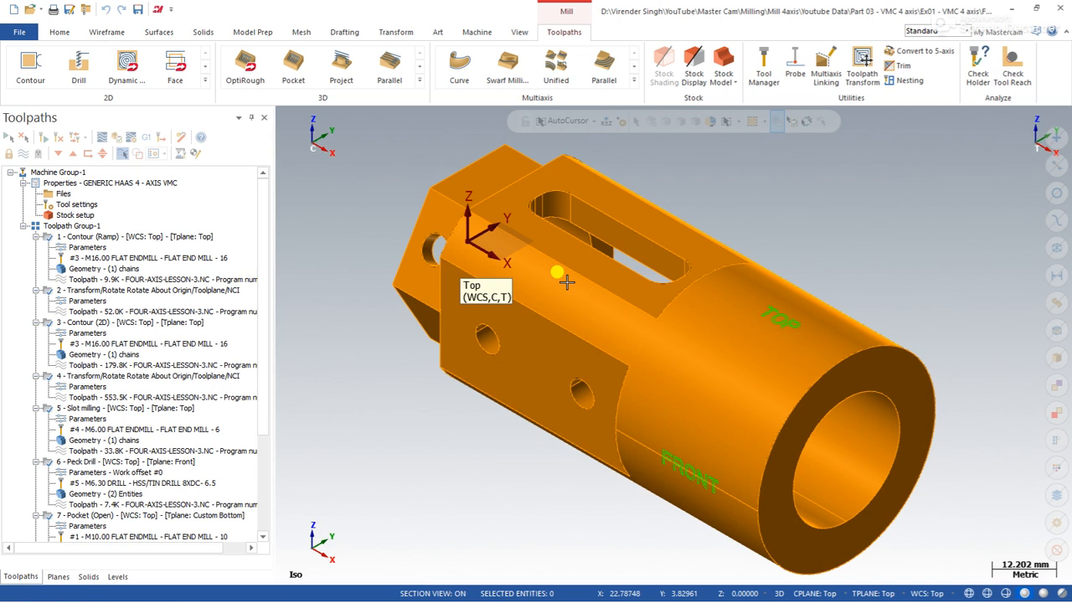
middle_click_drag(552, 282, 639, 317)
middle_click_drag(748, 297, 720, 302)
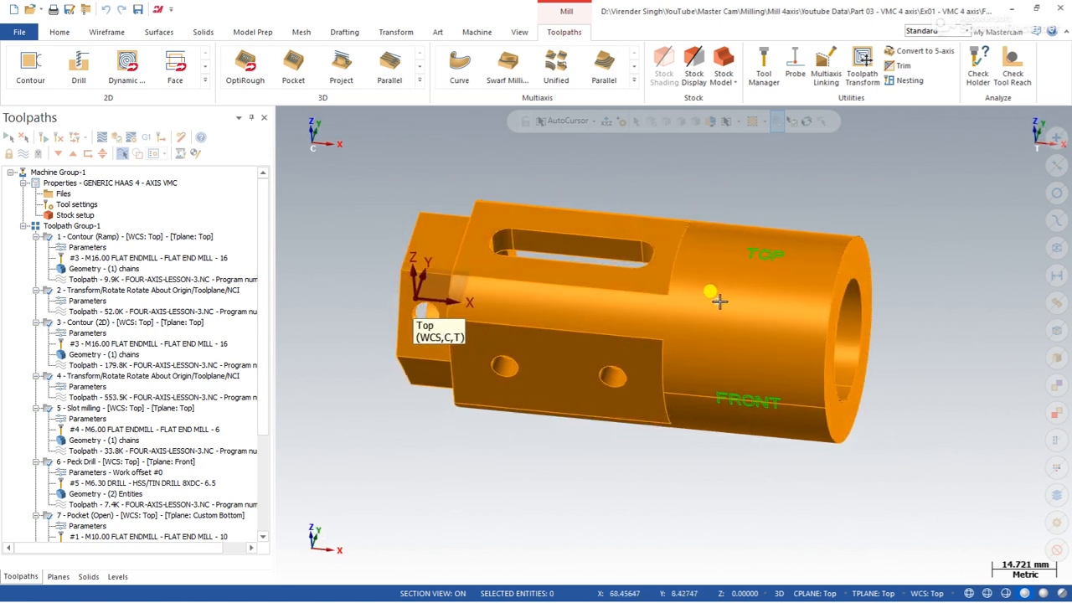
middle_click_drag(593, 306, 511, 305)
right_click(616, 167)
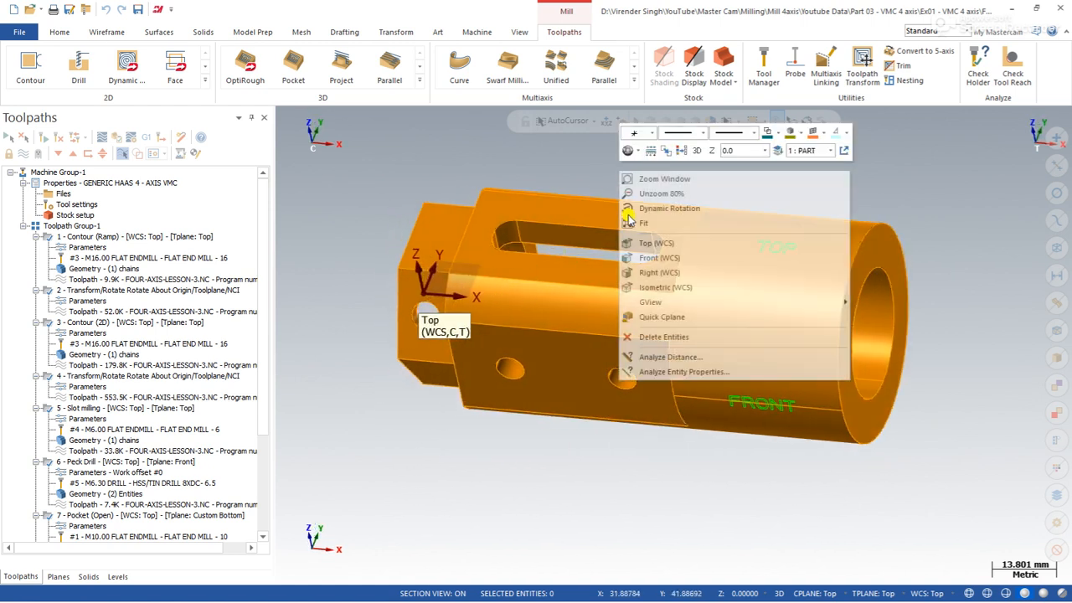
left_click(638, 239)
right_click(582, 216)
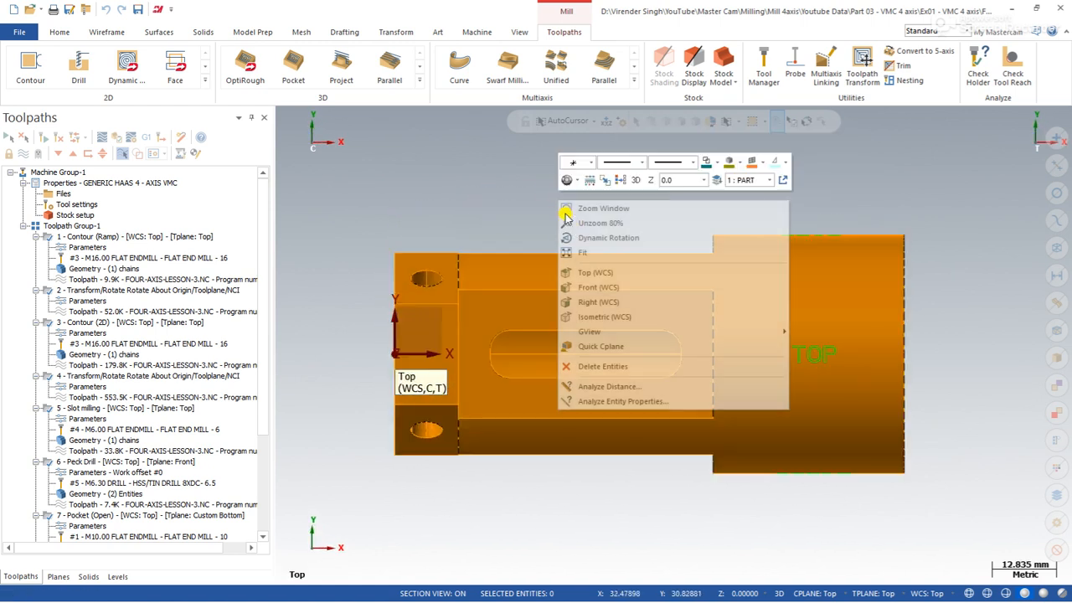
left_click(583, 249)
Examine the hexagonal end with its cross hole and the slot and pocket on the TOP and BACK faces from several angles
mouse_move(582, 253)
middle_mouse_down()
mouse_move(576, 266)
mouse_move(523, 274)
mouse_move(519, 296)
mouse_move(521, 239)
mouse_move(545, 455)
mouse_move(466, 286)
mouse_move(546, 255)
mouse_move(471, 266)
mouse_move(486, 282)
mouse_move(462, 282)
mouse_move(482, 318)
mouse_move(579, 279)
mouse_move(692, 288)
middle_mouse_up()
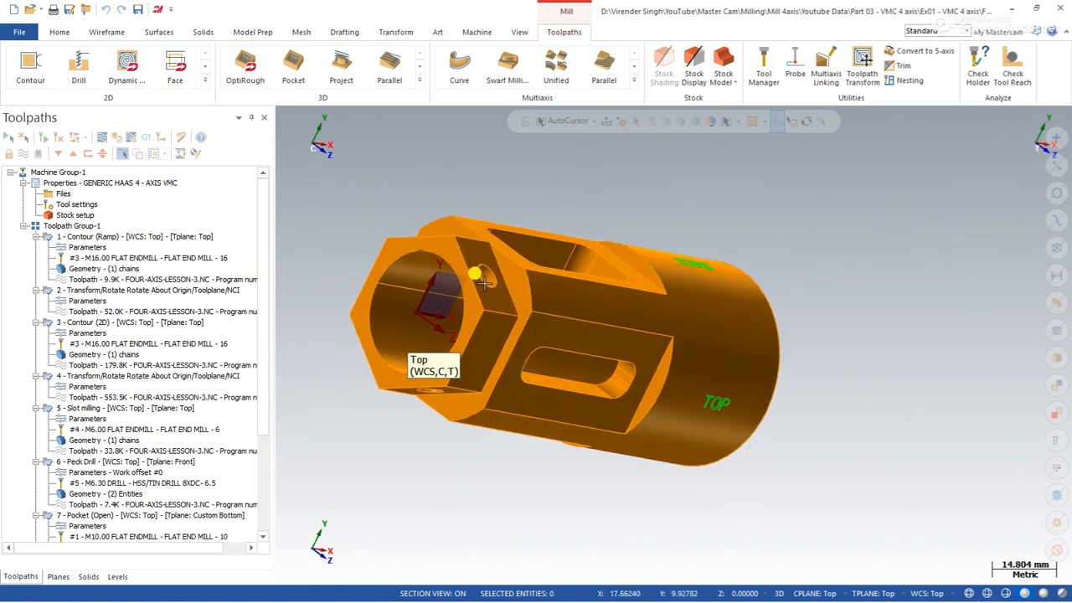
scroll(486, 284, "up", 2)
middle_click_drag(605, 300, 536, 302)
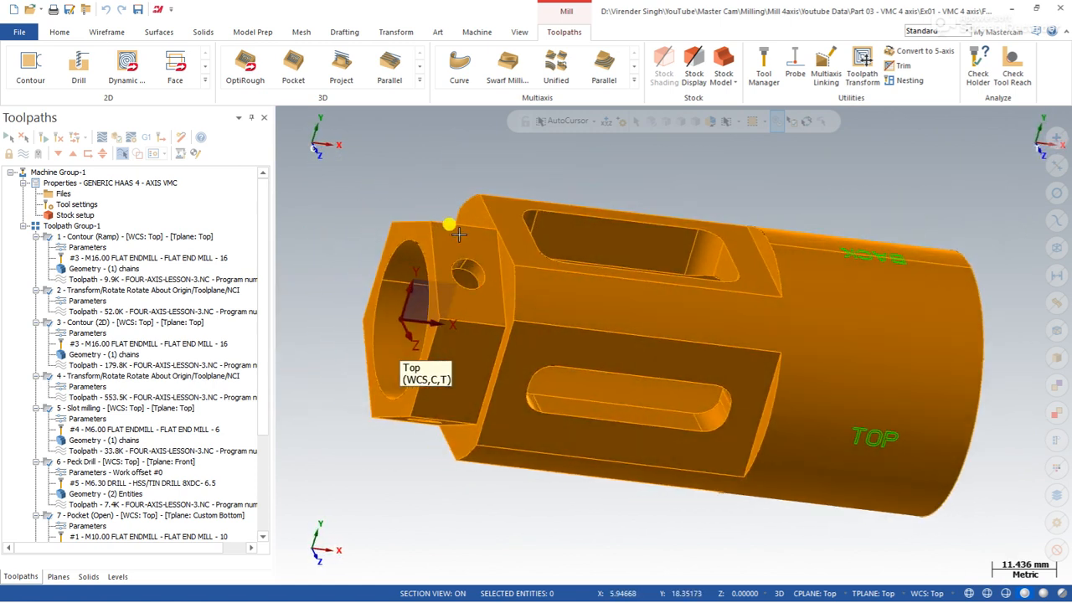
middle_click_drag(474, 298, 440, 246)
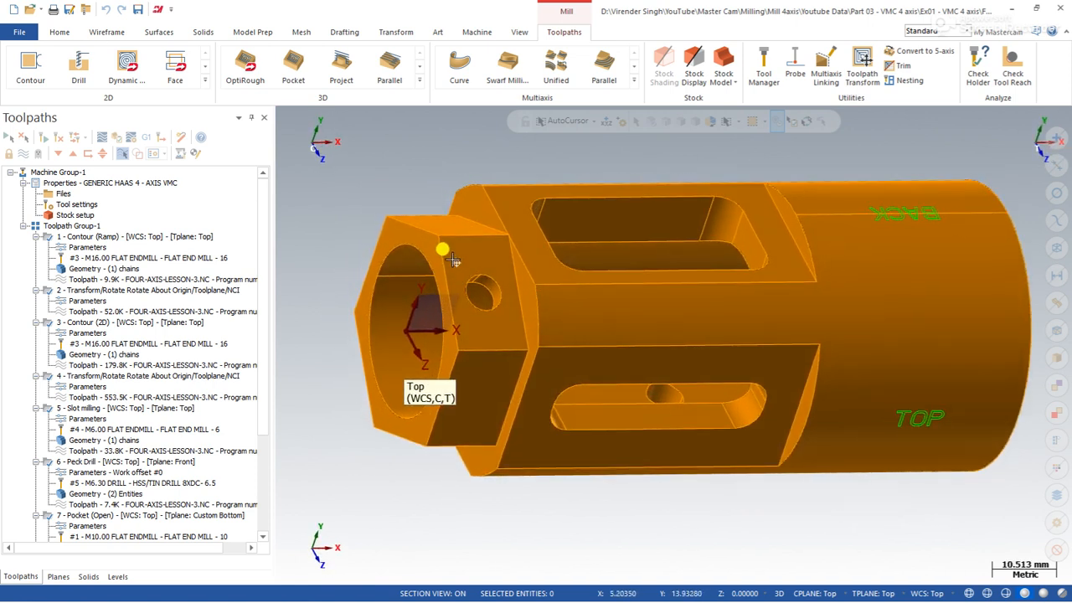
right_click(413, 153)
left_click(447, 226)
middle_click_drag(429, 263, 495, 207)
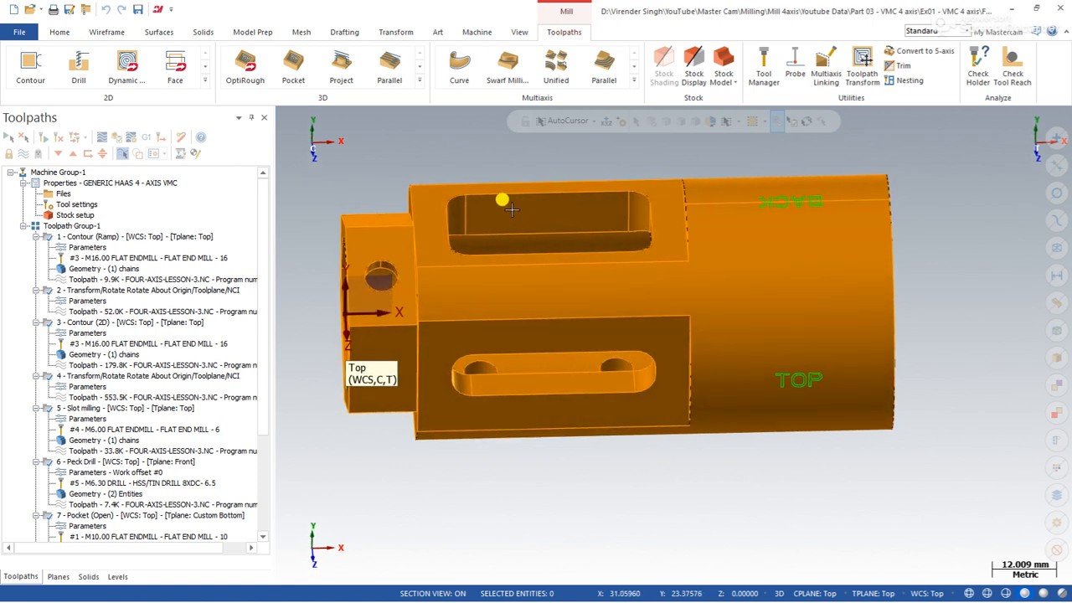
middle_click_drag(568, 252, 504, 274)
right_click(478, 182)
left_click(521, 257)
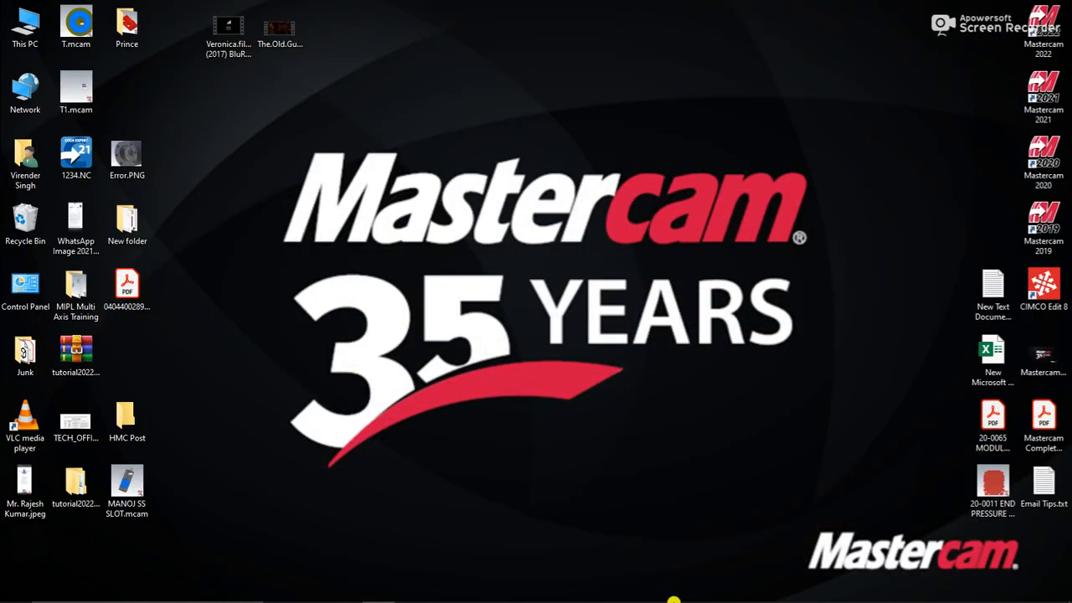
Switch to Mastercam Simulator and play the machine simulation of all operations with the stock in close view
mouse_move(716, 593)
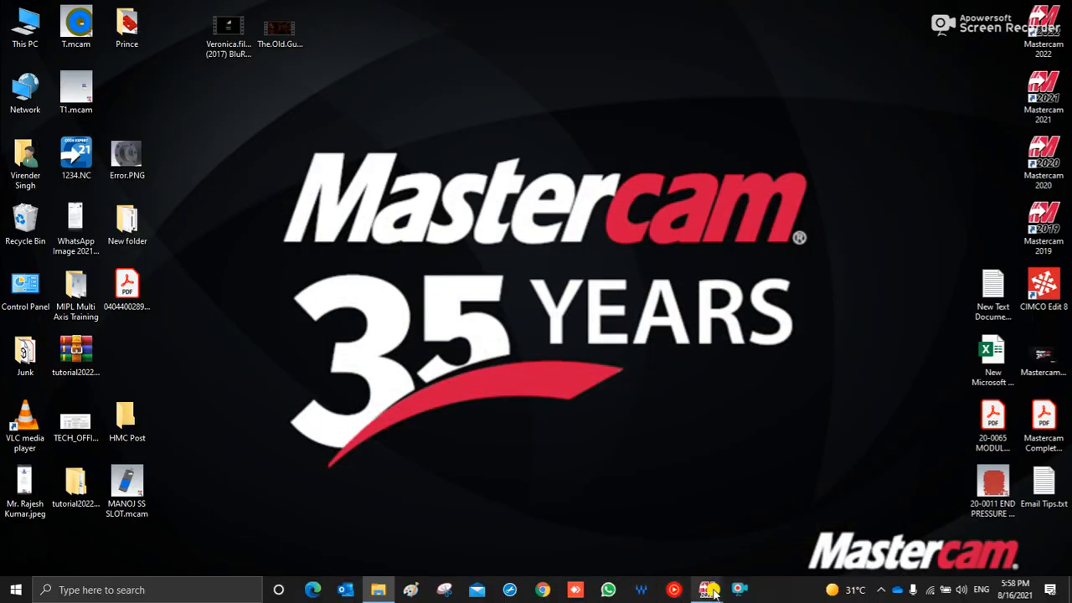
left_click(720, 562)
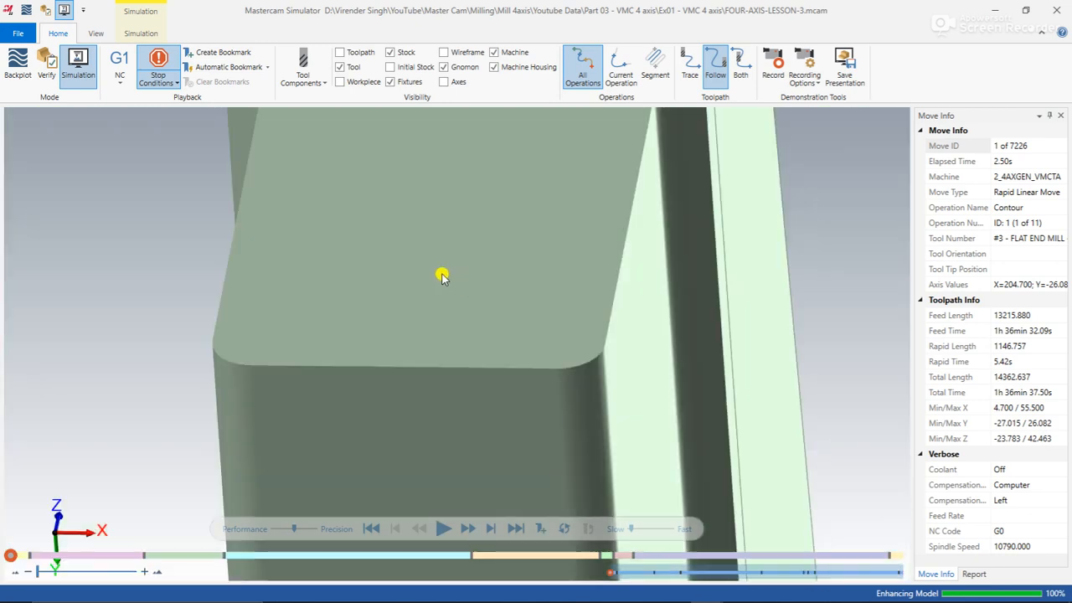
scroll(465, 461, "up", 7)
middle_click_drag(441, 404, 422, 382)
scroll(380, 318, "up", 2)
middle_click_drag(380, 318, 371, 312)
scroll(377, 317, "down", 6)
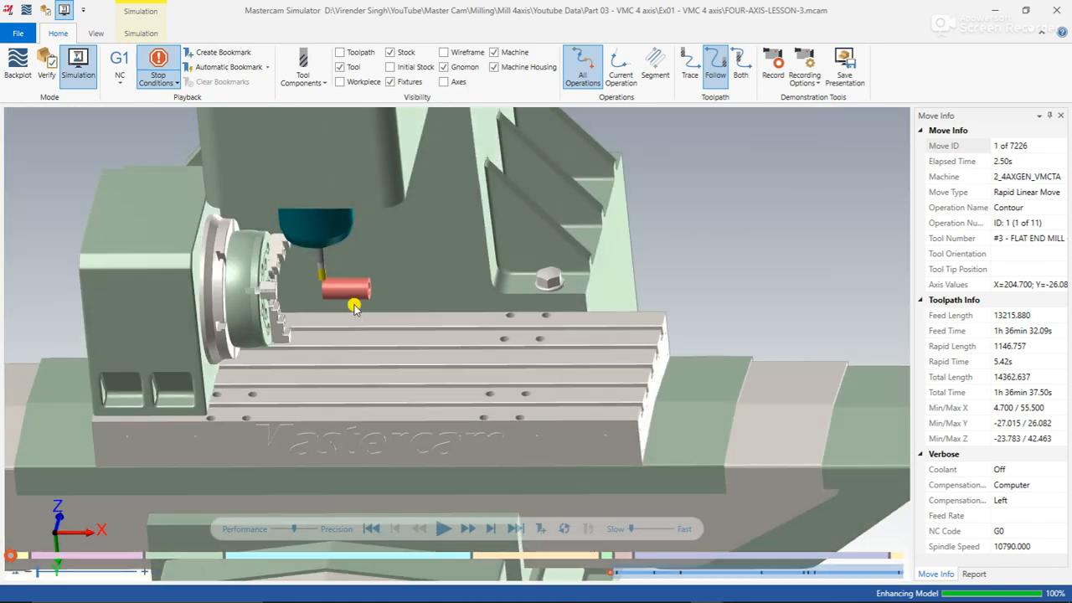
scroll(340, 296, "up", 5)
left_click(442, 527)
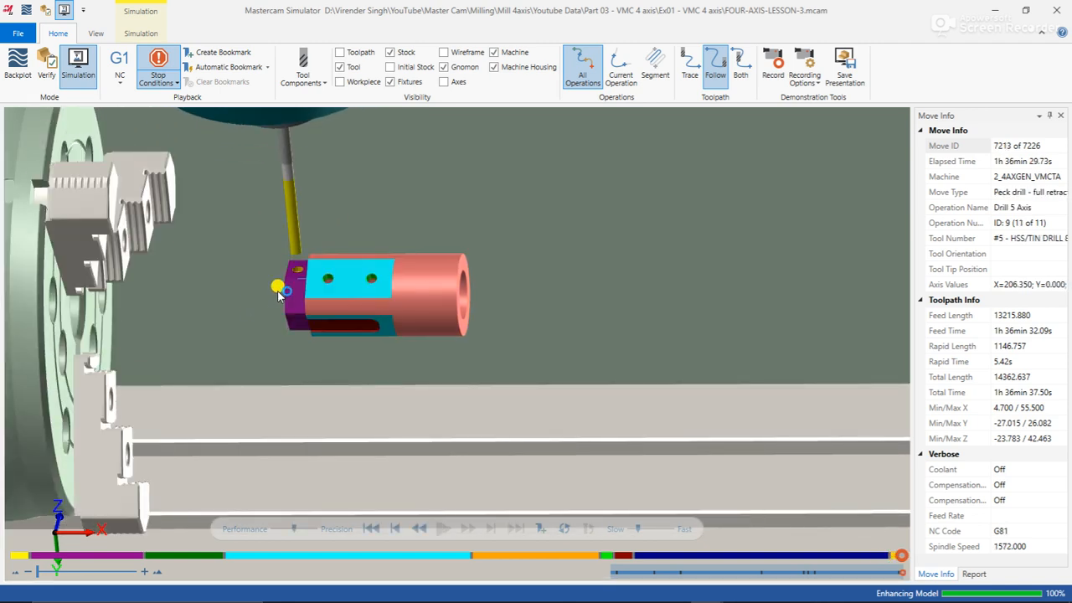
Inspect the machined part up close, then minimize the simulator and switch back to the FOUR-AXIS-LESSON-3 part in Mastercam
middle_click_drag(291, 285, 377, 238)
scroll(333, 293, "up", 5)
left_click(995, 10)
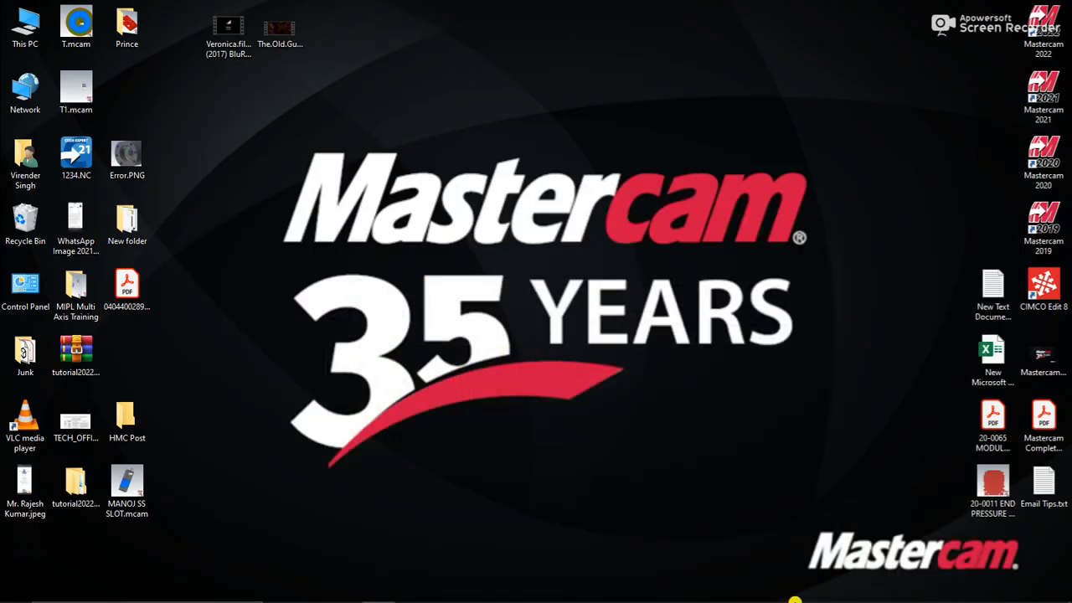
mouse_move(709, 594)
left_click(630, 523)
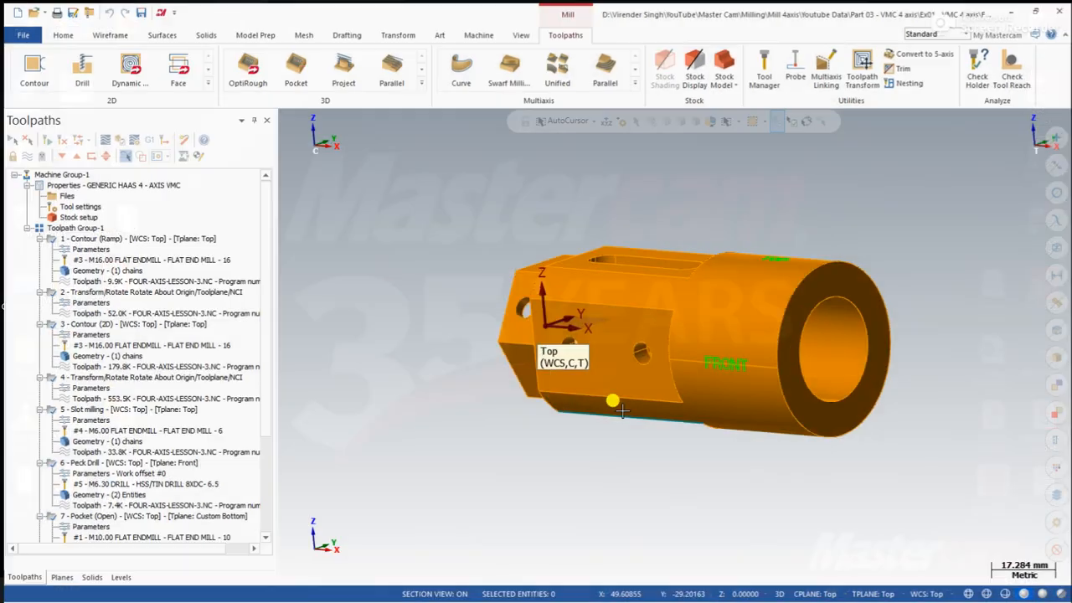
Show the part in the fitted top view and delete all toolpath operations from the machine group
right_click(413, 193)
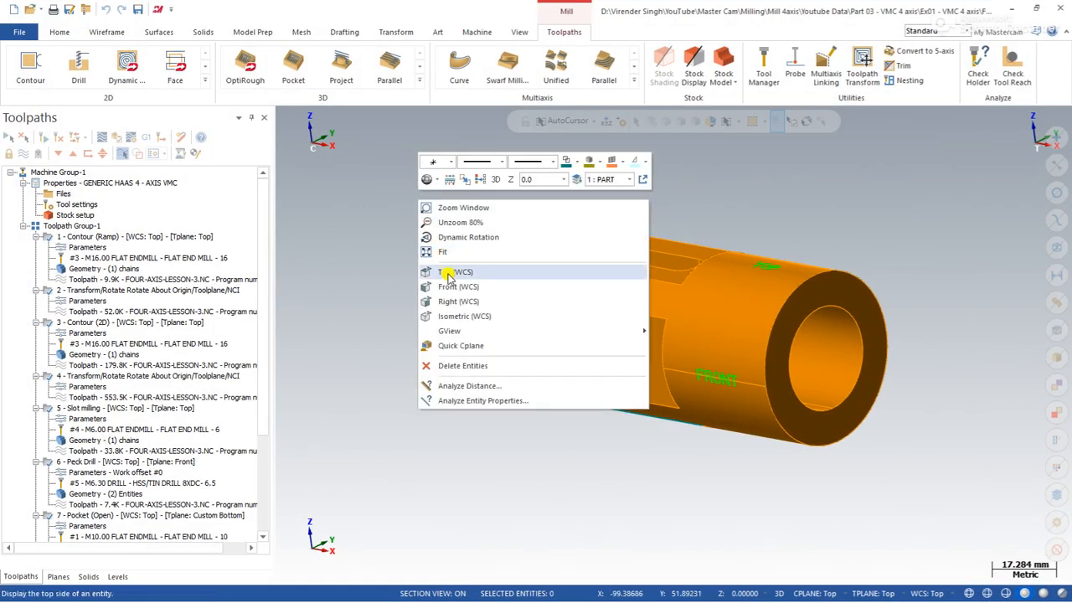
left_click(447, 274)
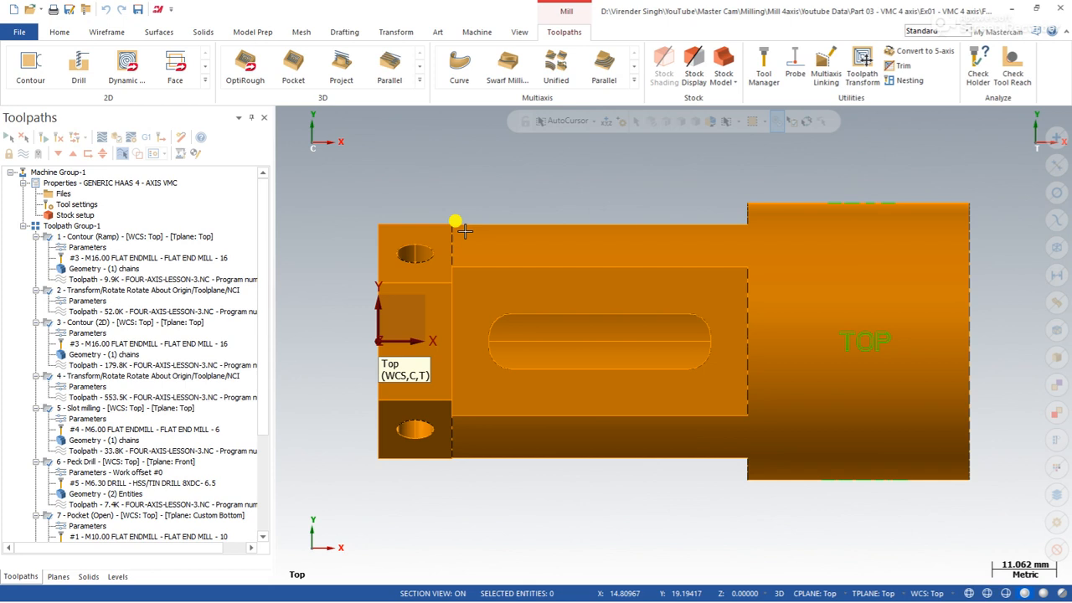
right_click(469, 164)
left_click(508, 224)
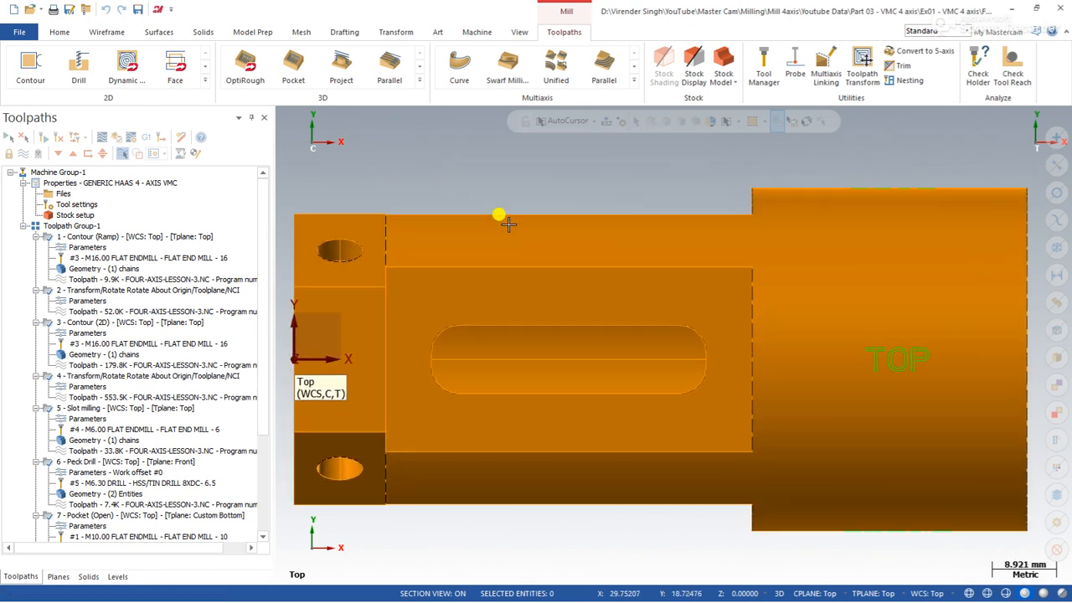
right_click(452, 173)
left_click(478, 229)
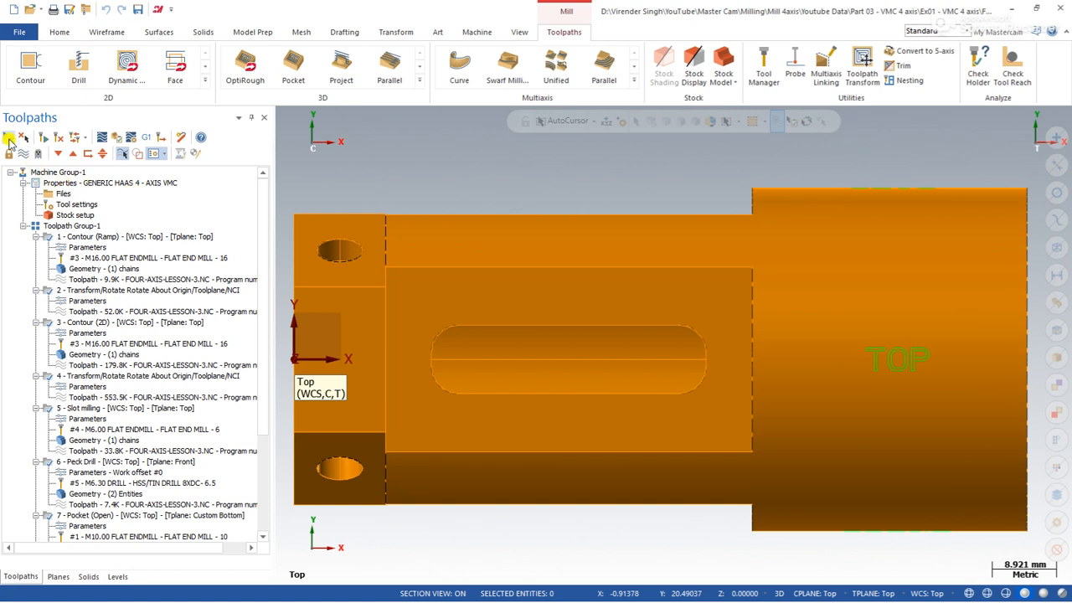
left_click(8, 139)
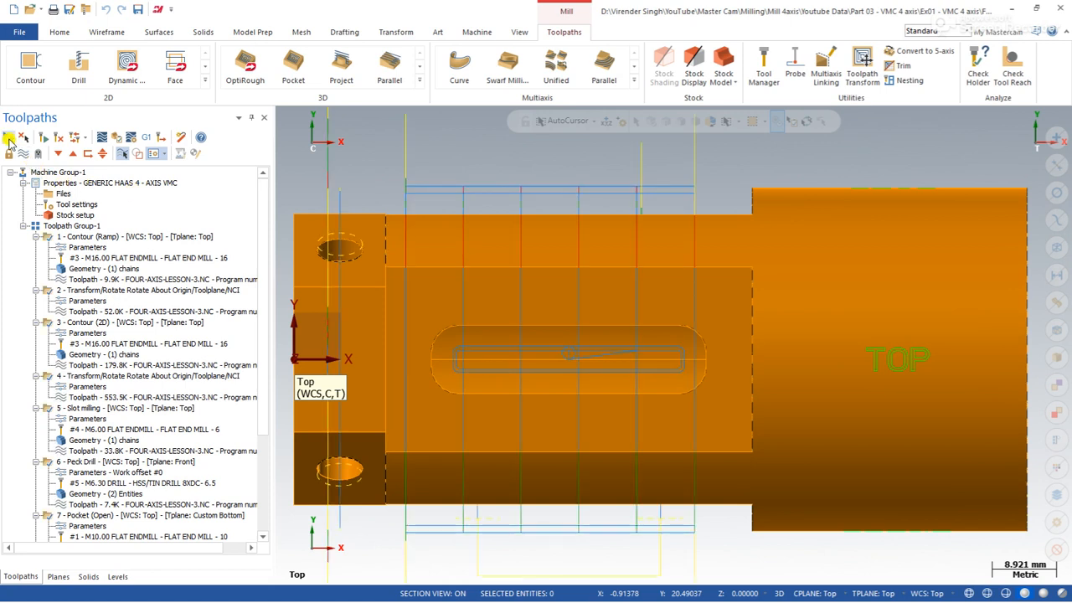
left_click(182, 141)
left_click(541, 334)
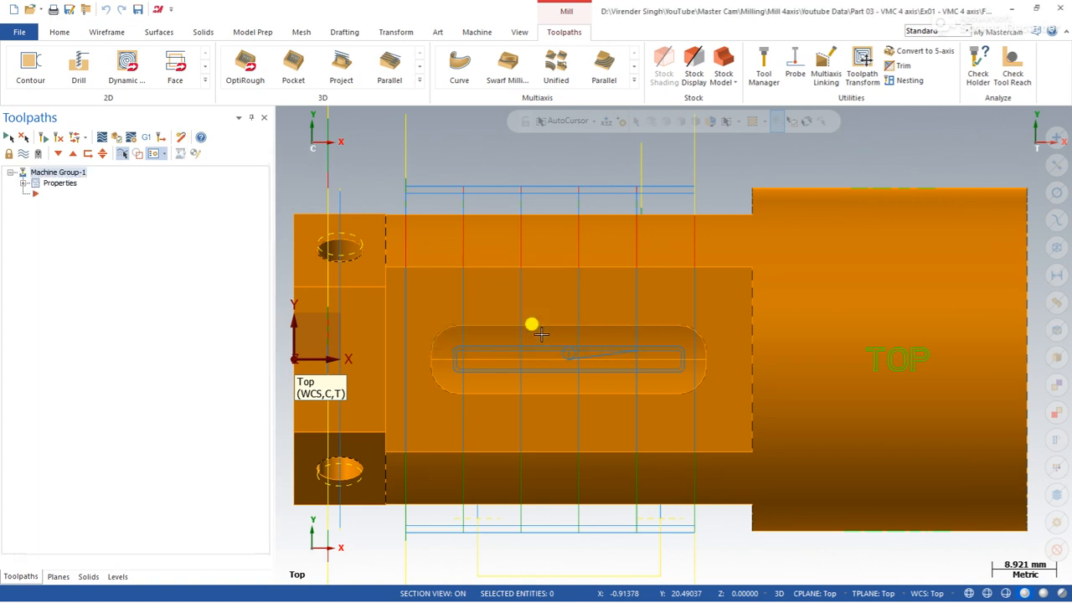
Examine the part without its toolpaths in the top view and the fitted isometric view
scroll(611, 335, "down", 3)
middle_click_drag(555, 336, 546, 201)
right_click(546, 201)
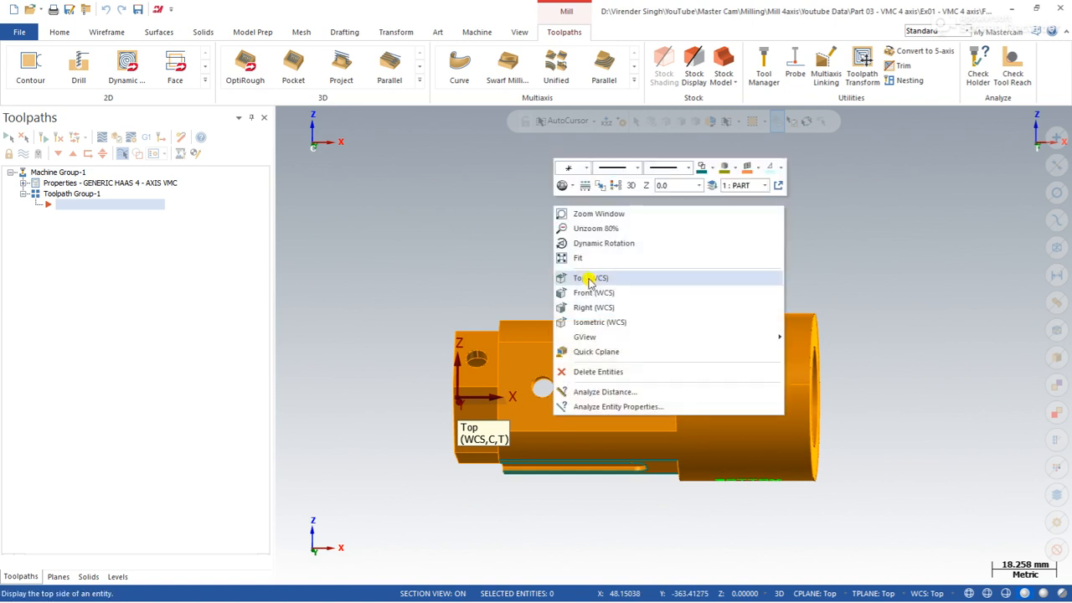
left_click(589, 282)
right_click(530, 210)
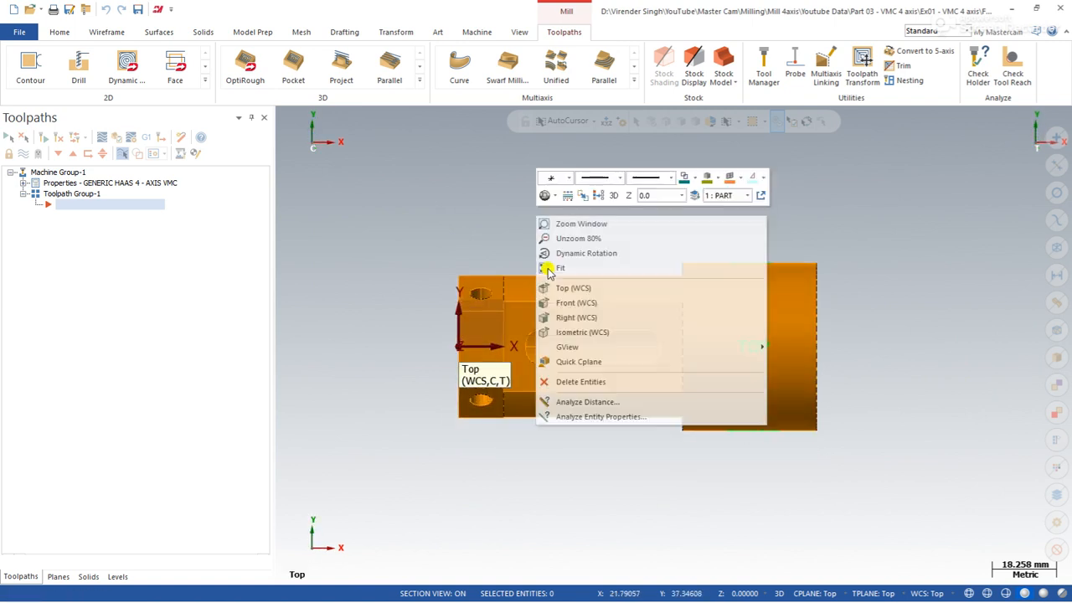
left_click(567, 333)
right_click(568, 181)
left_click(583, 228)
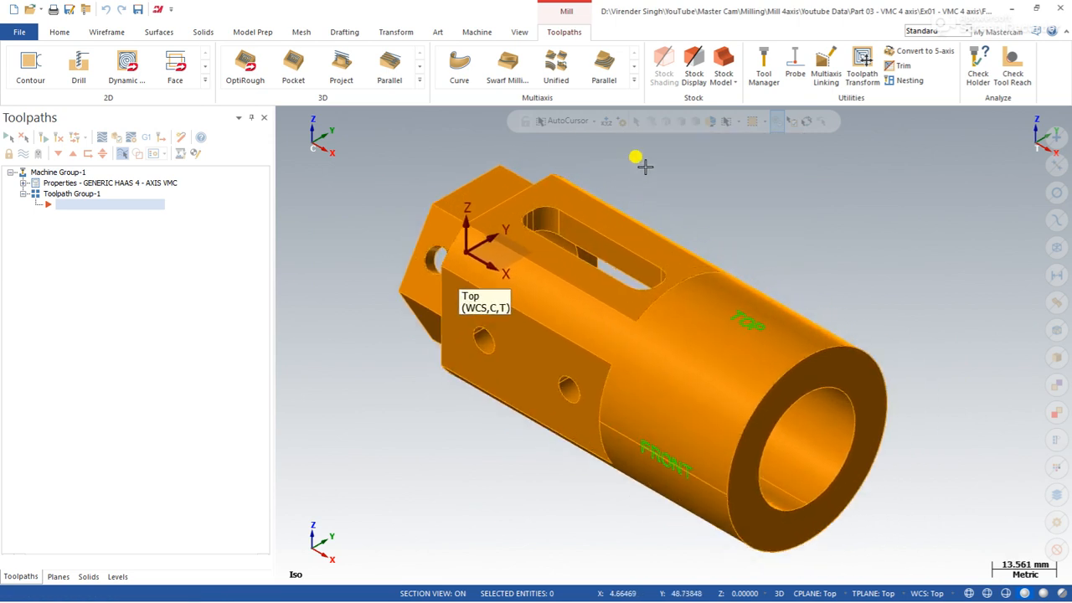
scroll(645, 167, "up", 1)
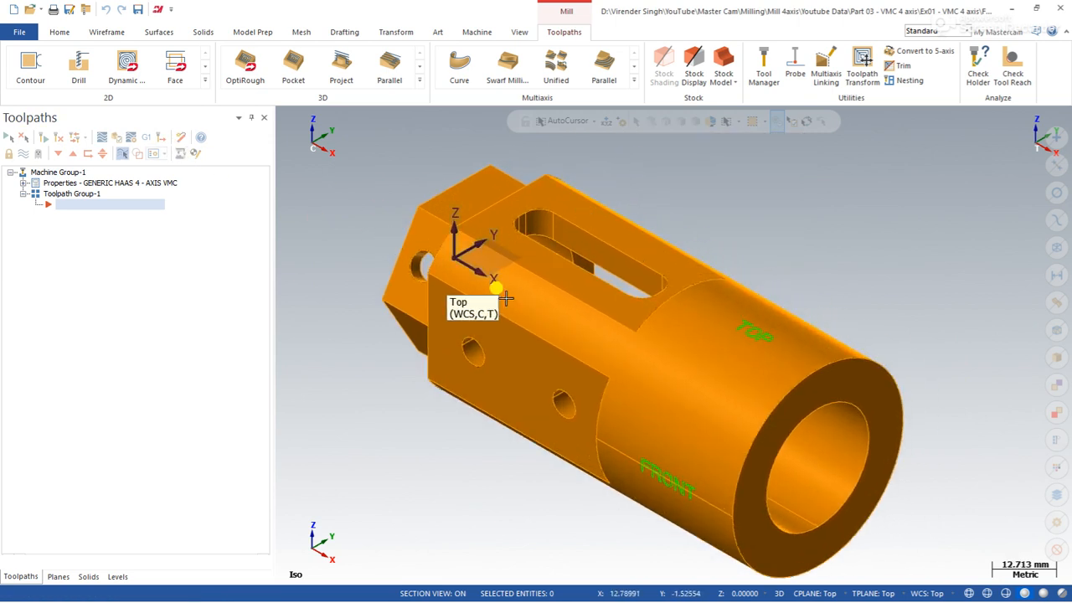
Check the inch and metric configuration files available in System Configuration and close it without changing the selection
left_click(18, 31)
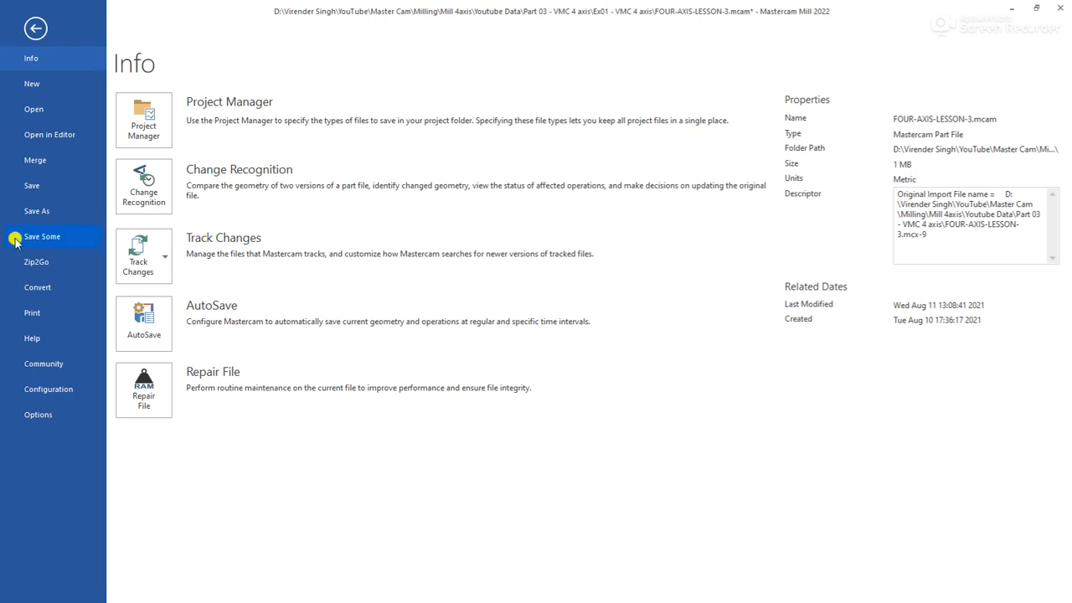
left_click(42, 389)
left_click(419, 453)
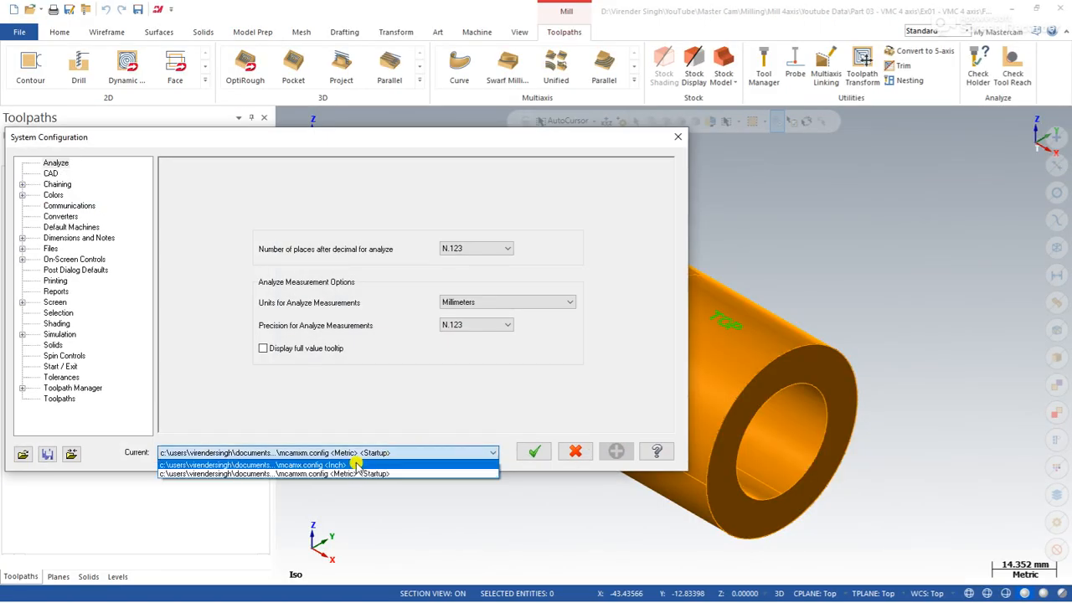
key("Escape")
key("Escape")
Examine the slot, front holes and hexagonal end in the top view and a slightly tilted view
right_click(357, 211)
left_click(376, 280)
right_click(418, 246)
left_click(456, 309)
scroll(503, 333, "up", 1)
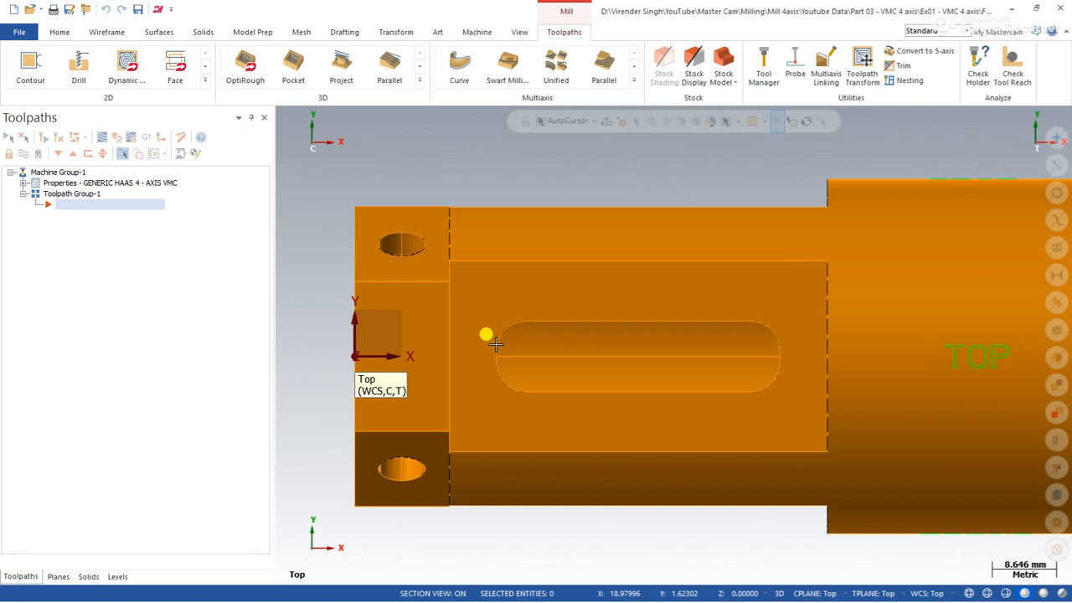
middle_click_drag(433, 344, 443, 301)
right_click(466, 202)
left_click(491, 258)
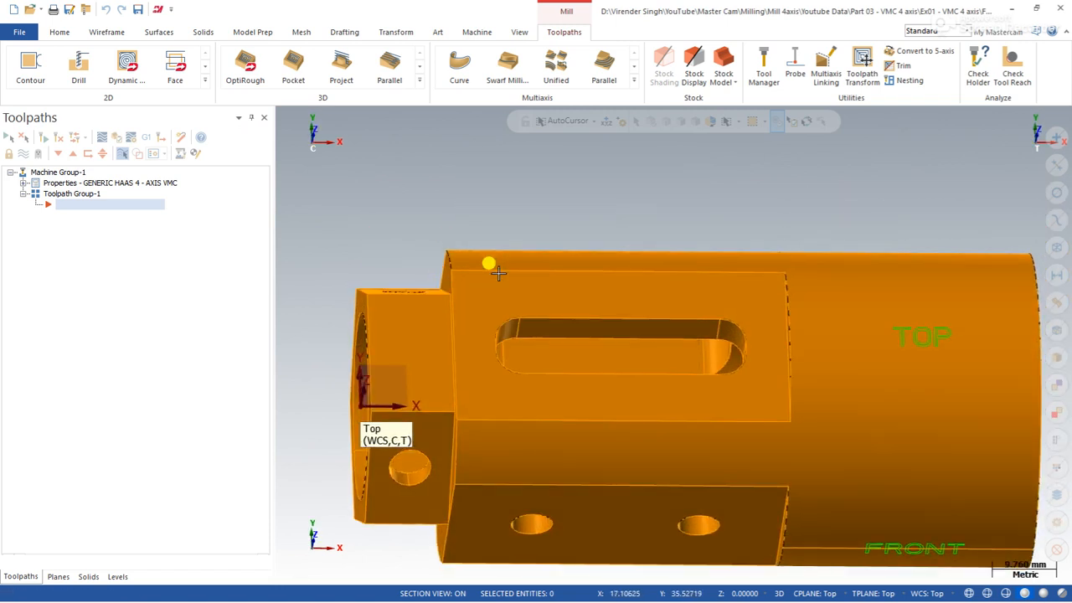
Measure the lengthwise edge of the hexagonal end with Analyze Entity Properties in the isometric view
key("alt+7")
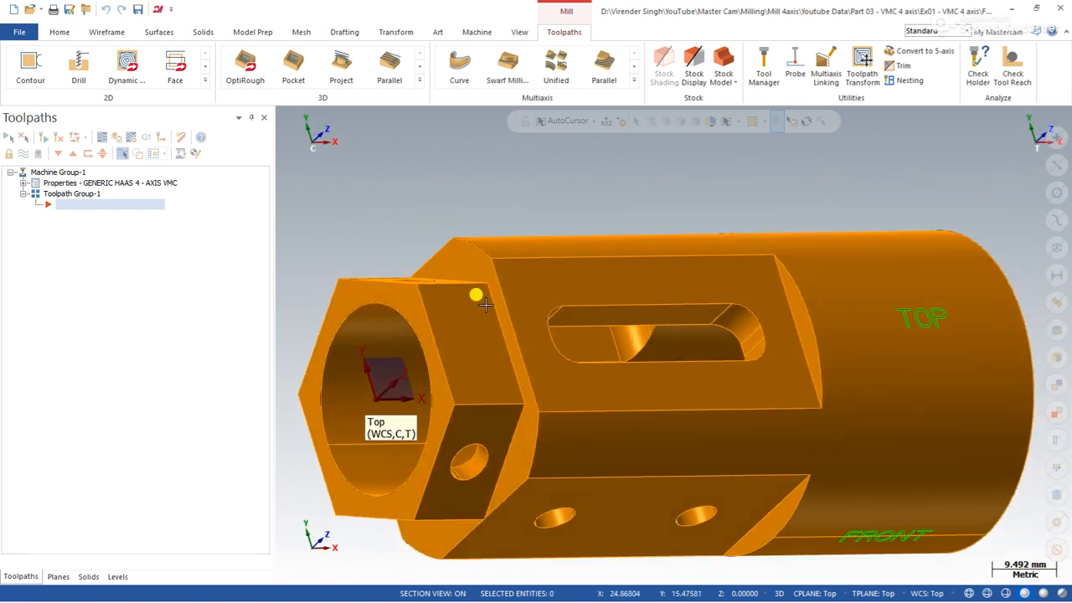
scroll(449, 269, "down", 2)
scroll(463, 365, "up", 3)
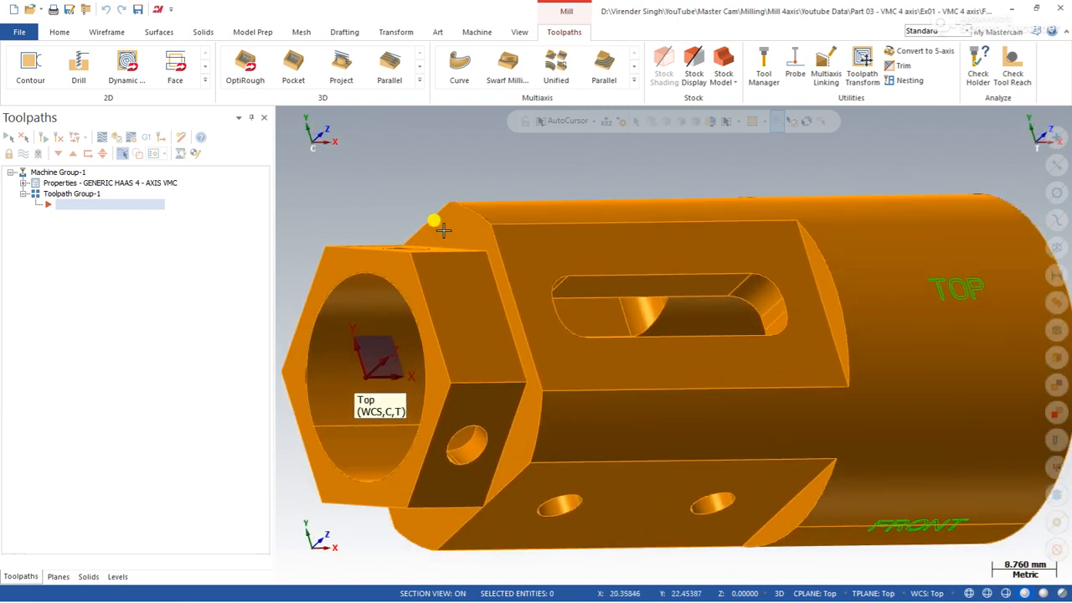
middle_click_drag(474, 357, 440, 238)
right_click(439, 238)
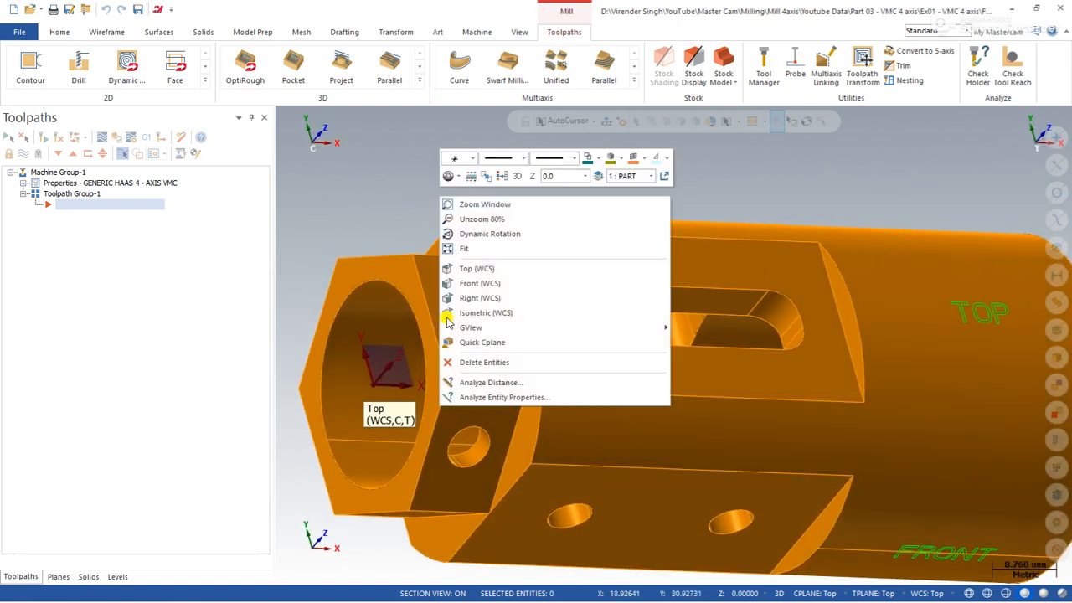
left_click(474, 395)
left_click(472, 384)
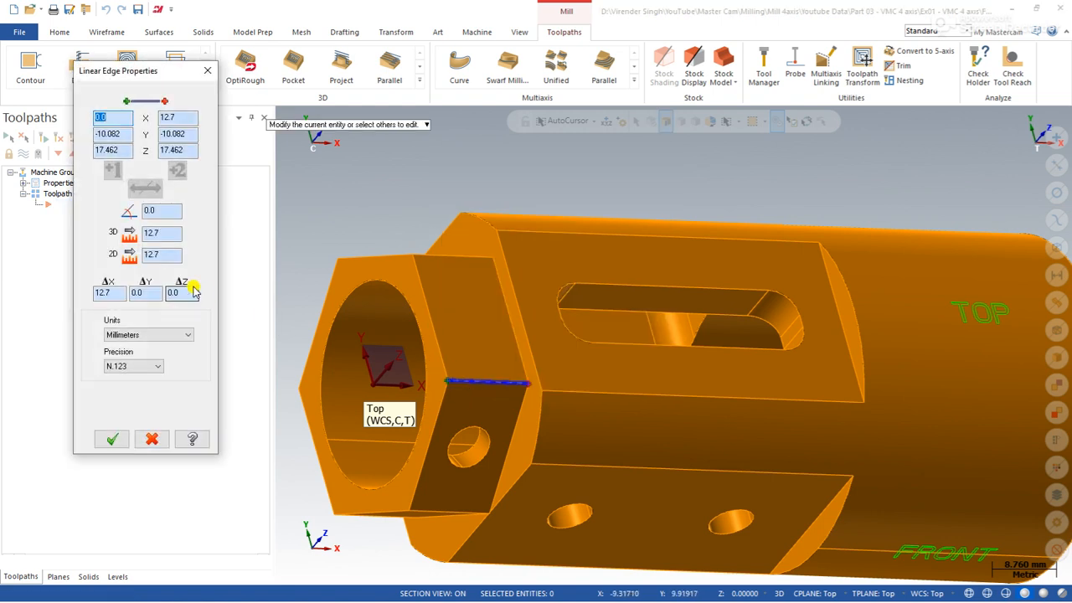
left_click(174, 256)
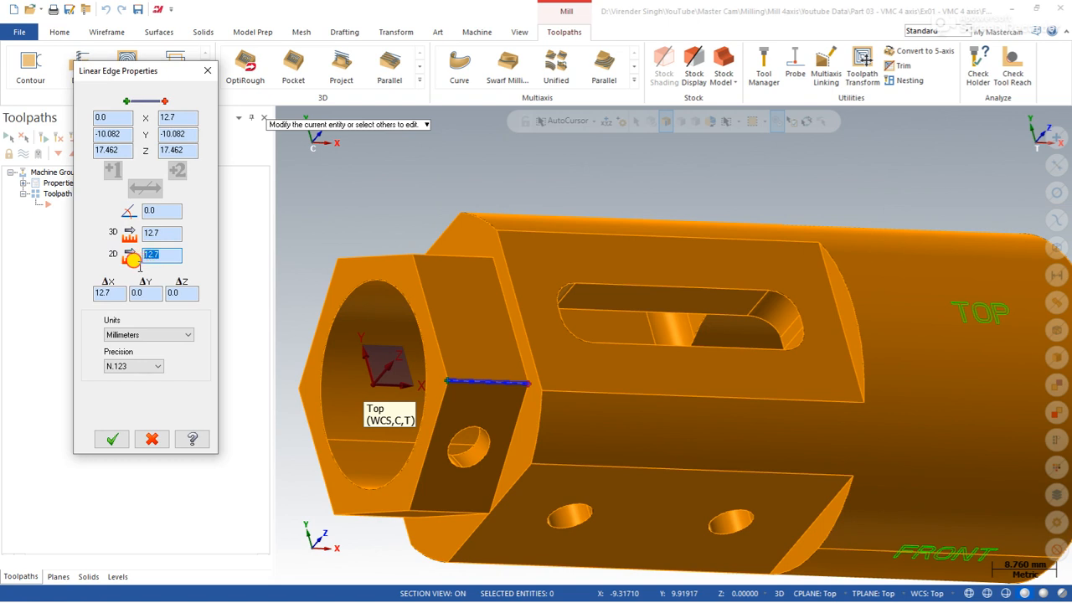
key("Escape")
Start a 2D Contour toolpath from the top view and chain the edge where the hexagon's top flat meets the shoulder, using solid edge selection
right_click(340, 207)
left_click(369, 278)
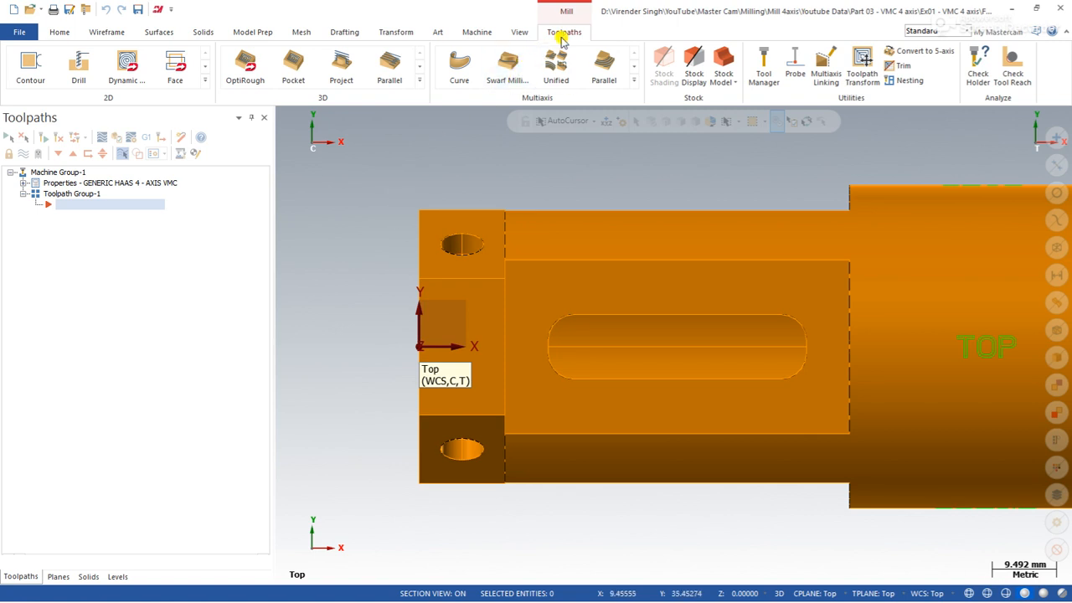
left_click(32, 73)
middle_click_drag(288, 175, 409, 175)
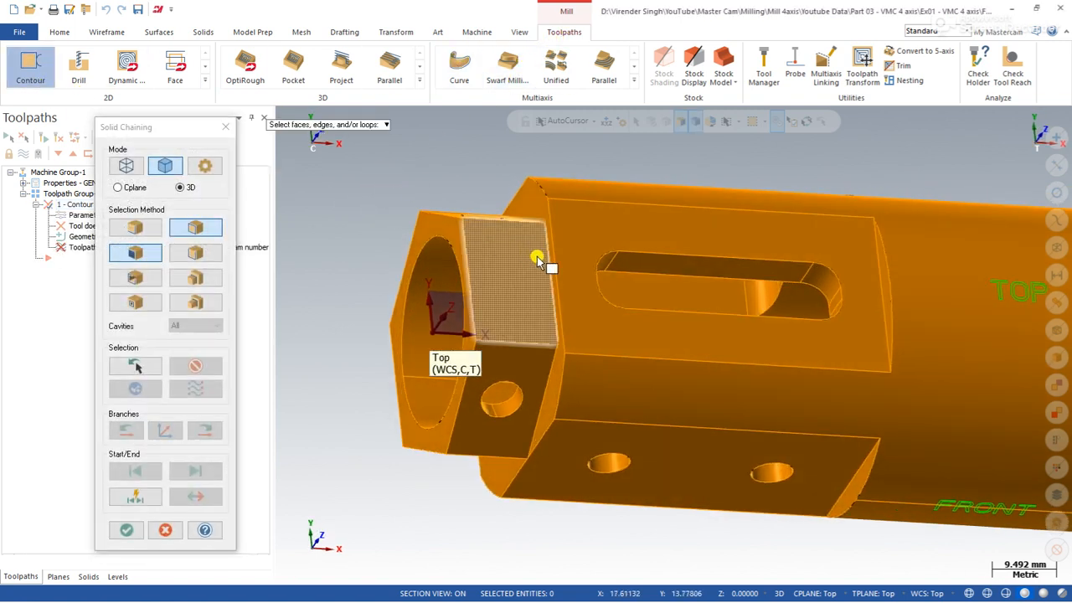
left_click(134, 229)
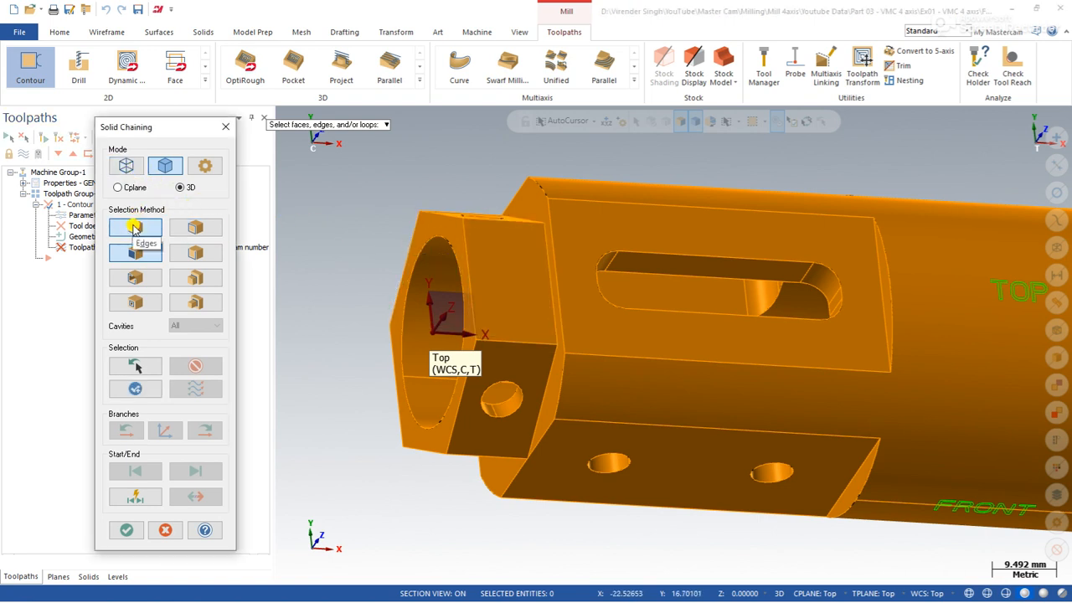
left_click(547, 289)
middle_click_drag(516, 303, 476, 261)
left_click(134, 525)
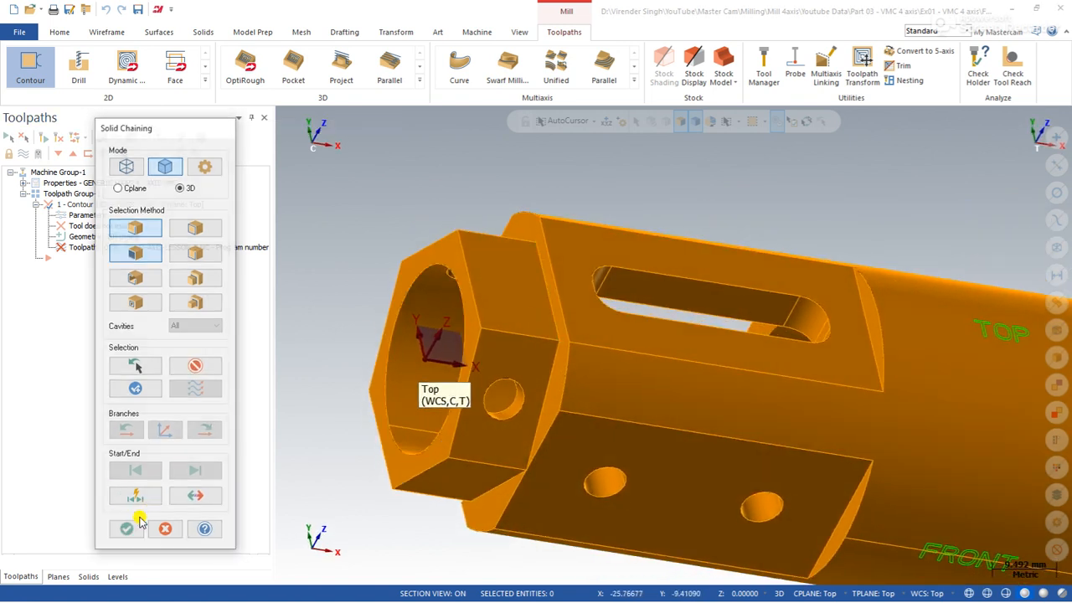
Assign the 16 mm flat end mill from the tool library to the contour and generate the toolpath
left_click(106, 122)
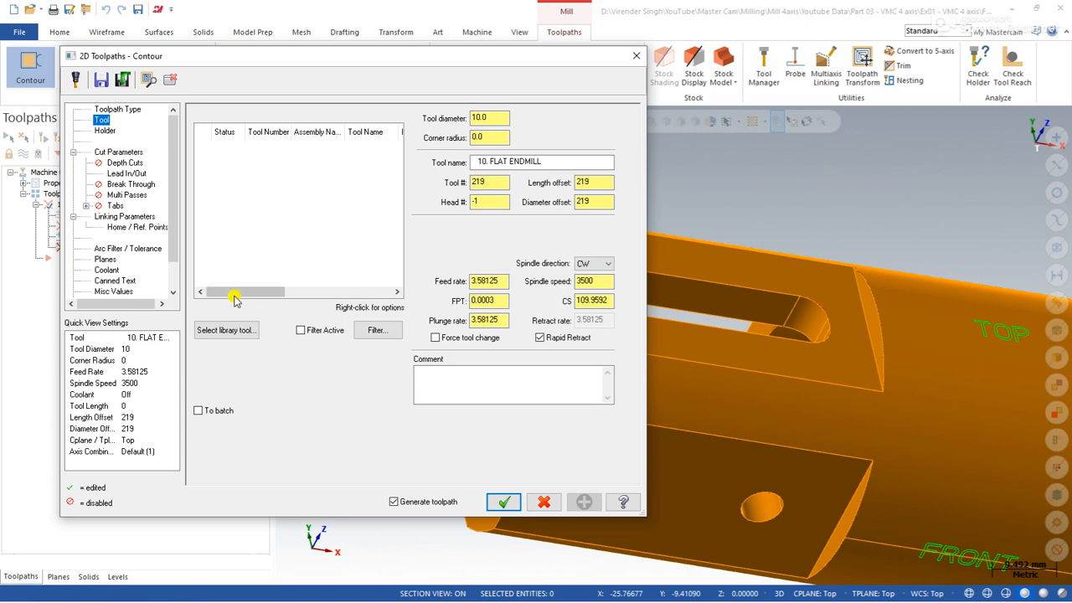
left_click(236, 331)
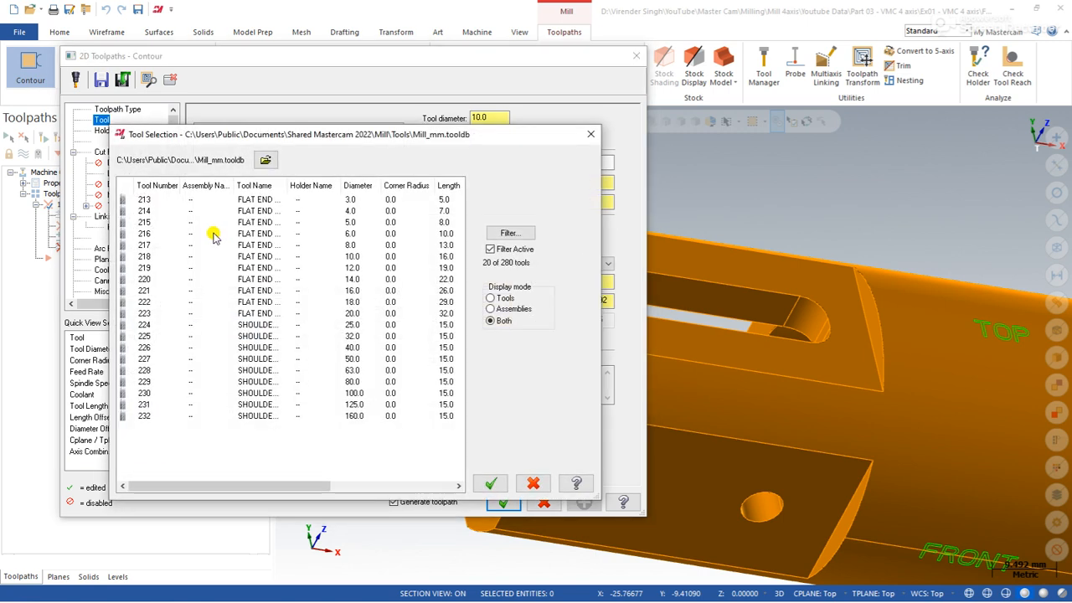
double_click(351, 290)
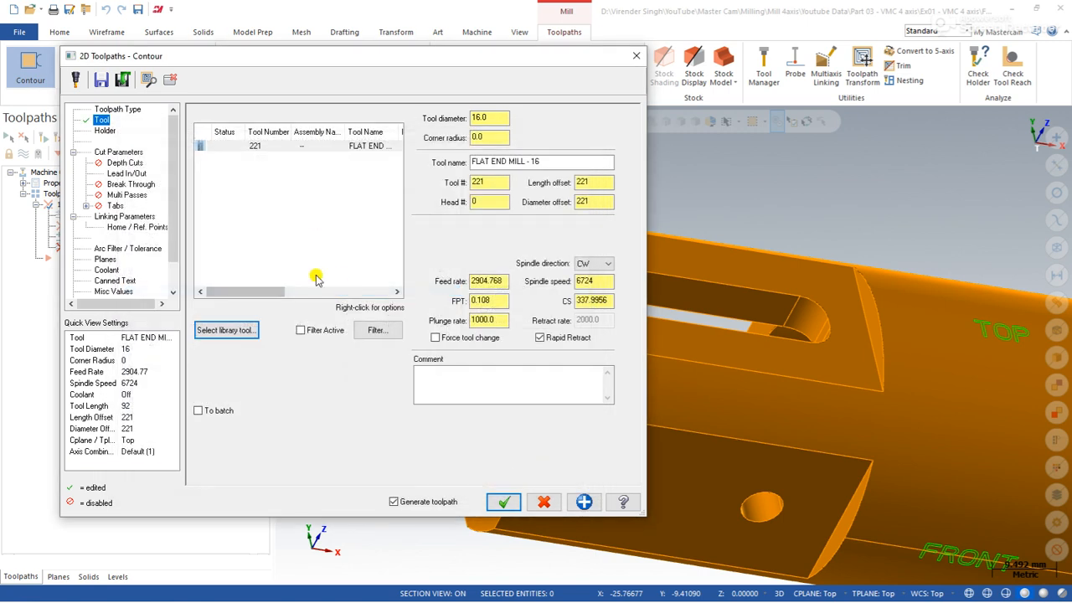
left_click(119, 153)
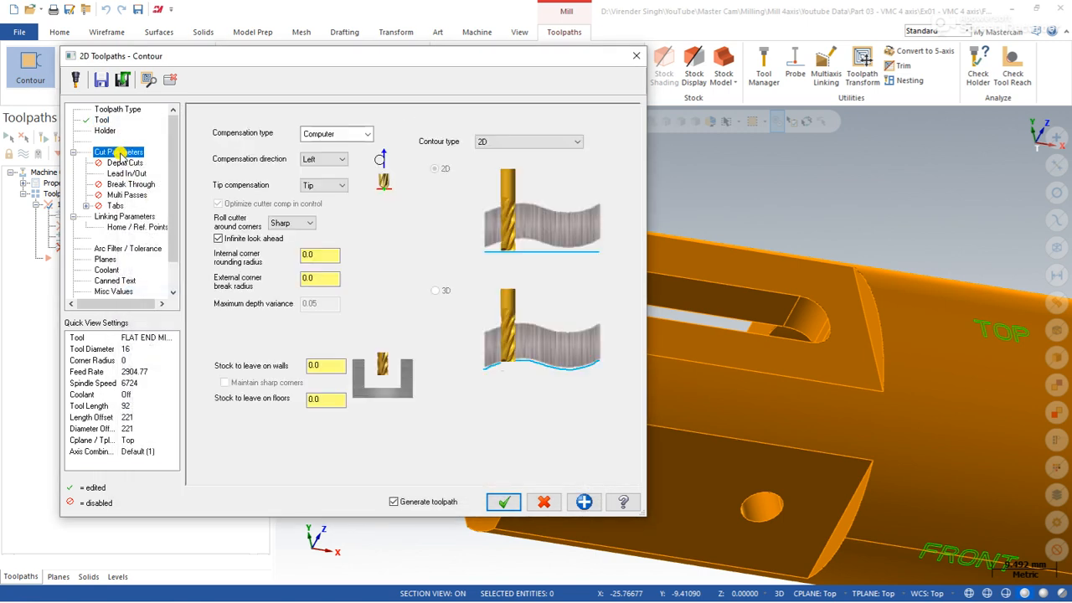
left_click(505, 501)
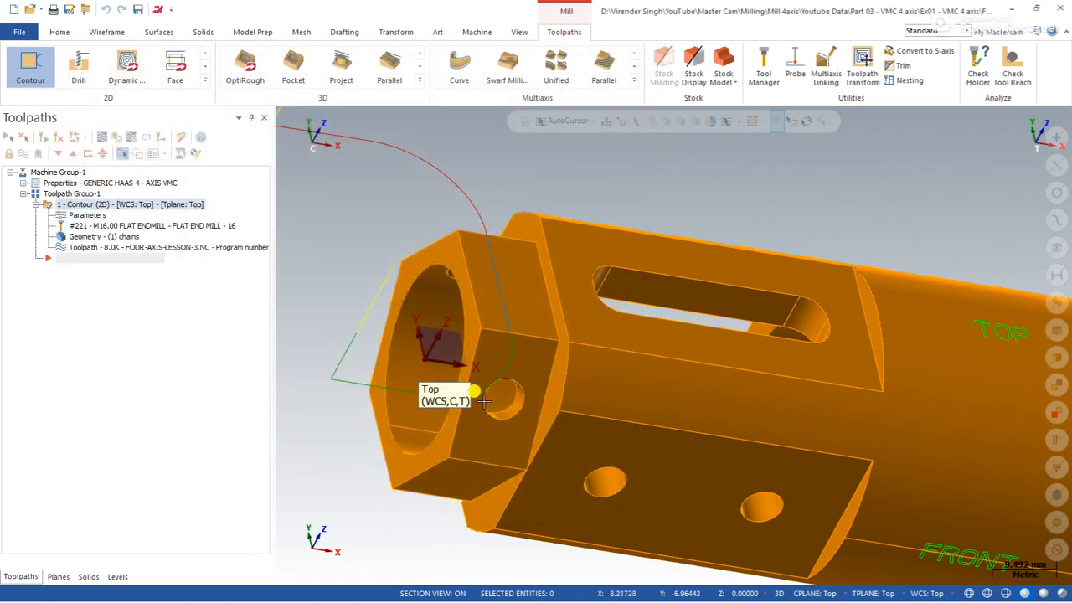
Backplot the contour toolpath in the top view, inspect the tool motion from a tilted view and close the backplot
scroll(528, 247, "down", 1)
right_click(528, 247)
left_click(555, 283)
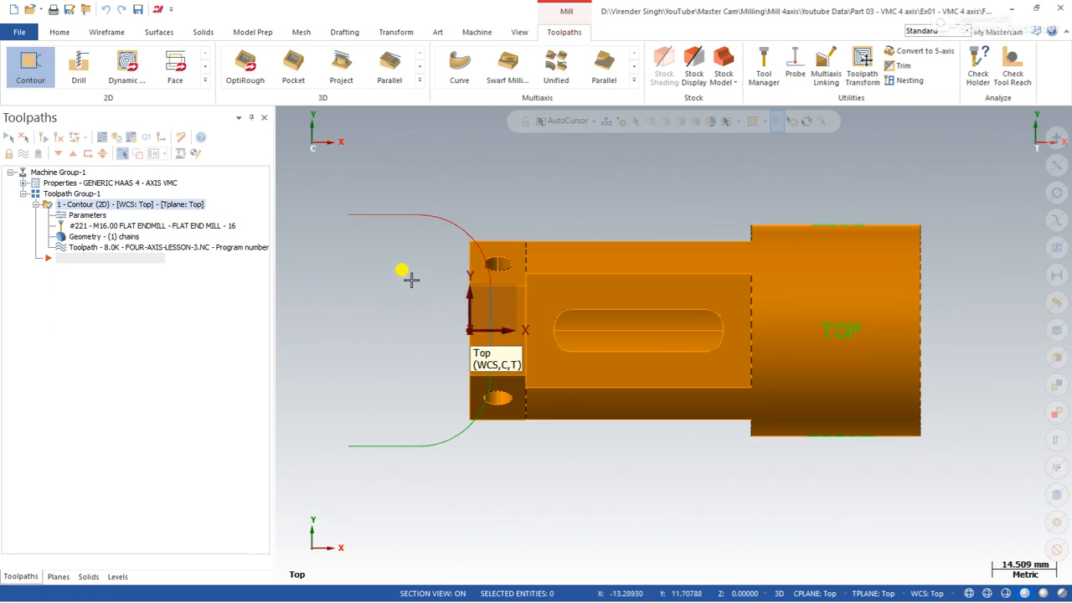
left_click(118, 139)
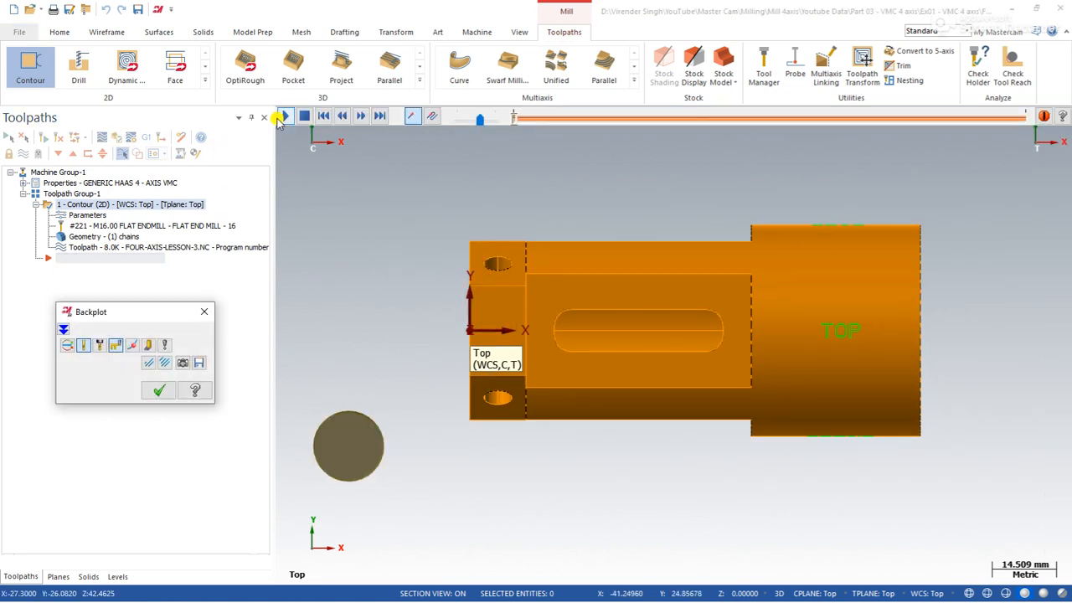
left_click(287, 118)
middle_click_drag(355, 357, 350, 293)
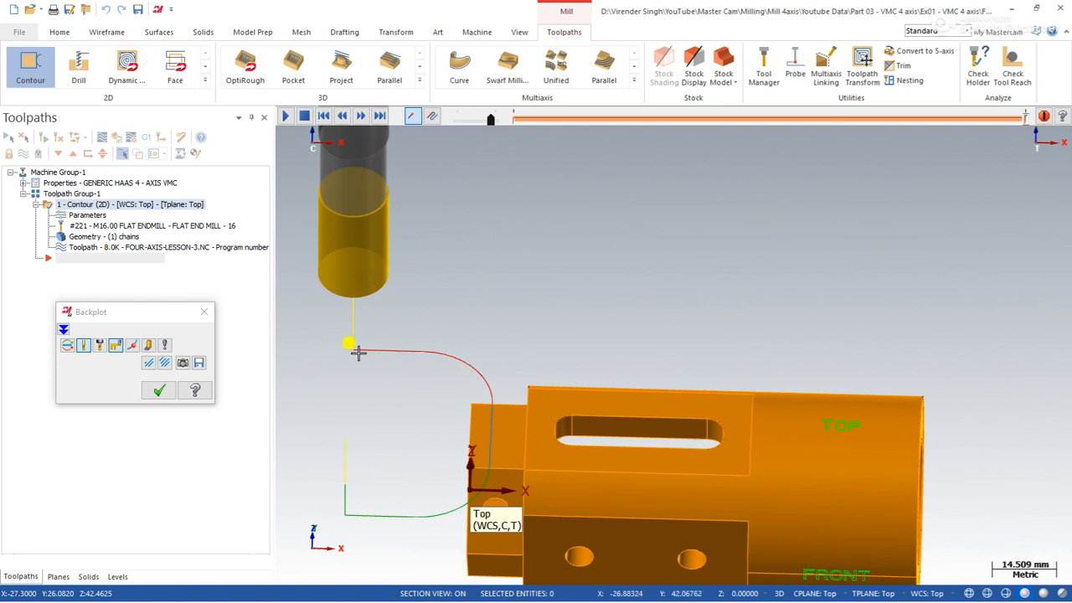
left_click(203, 312)
Set the contour's lead-in and lead-out arc radius to 0 for both entry and exit
left_click(97, 218)
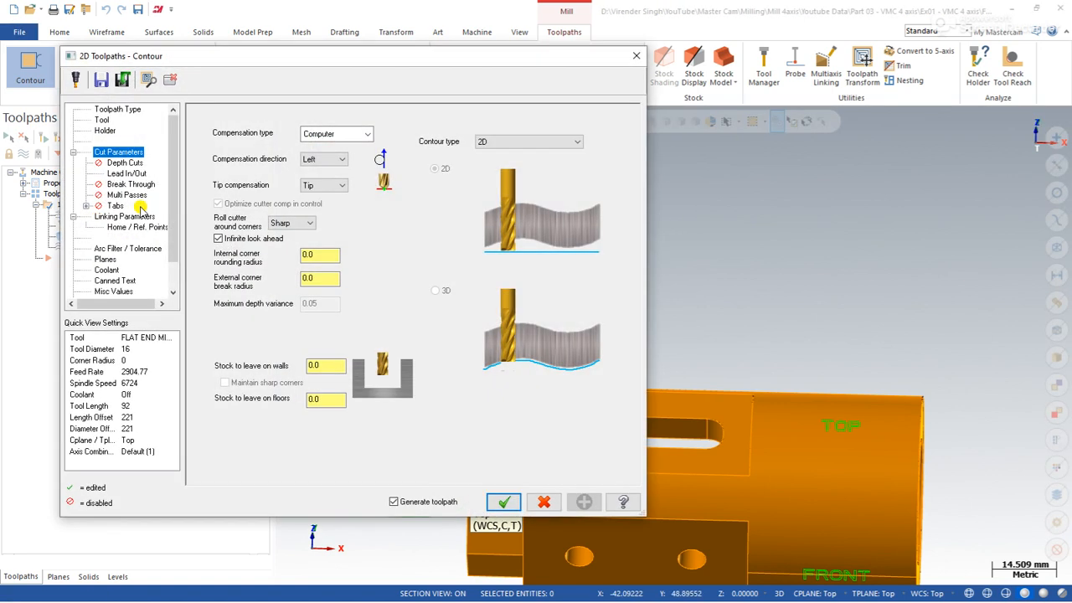
left_click(125, 174)
double_click(275, 251)
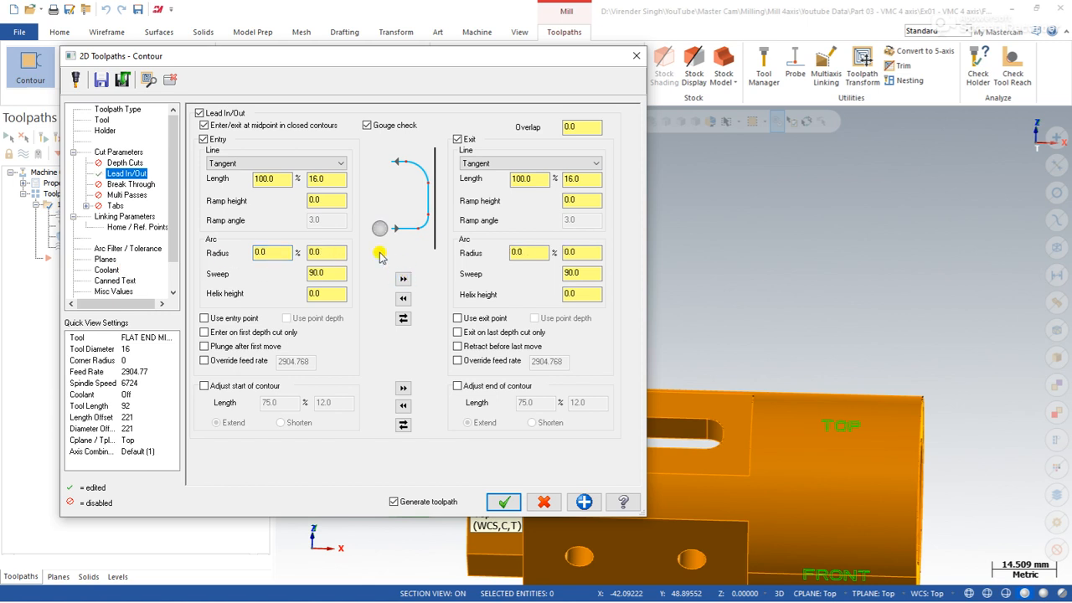
Set the contour's linking heights to incremental, with clearance 20, retract 5 and feed plane 2
left_click(111, 217)
left_click(330, 187)
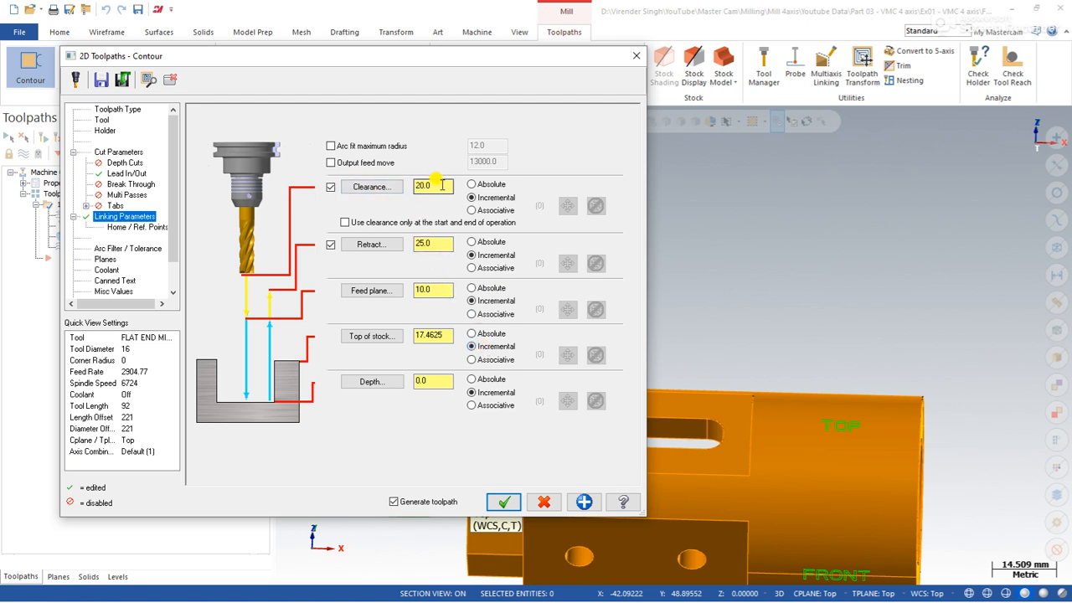
double_click(429, 245)
key("Tab")
key("Tab")
key("Tab")
key("Tab")
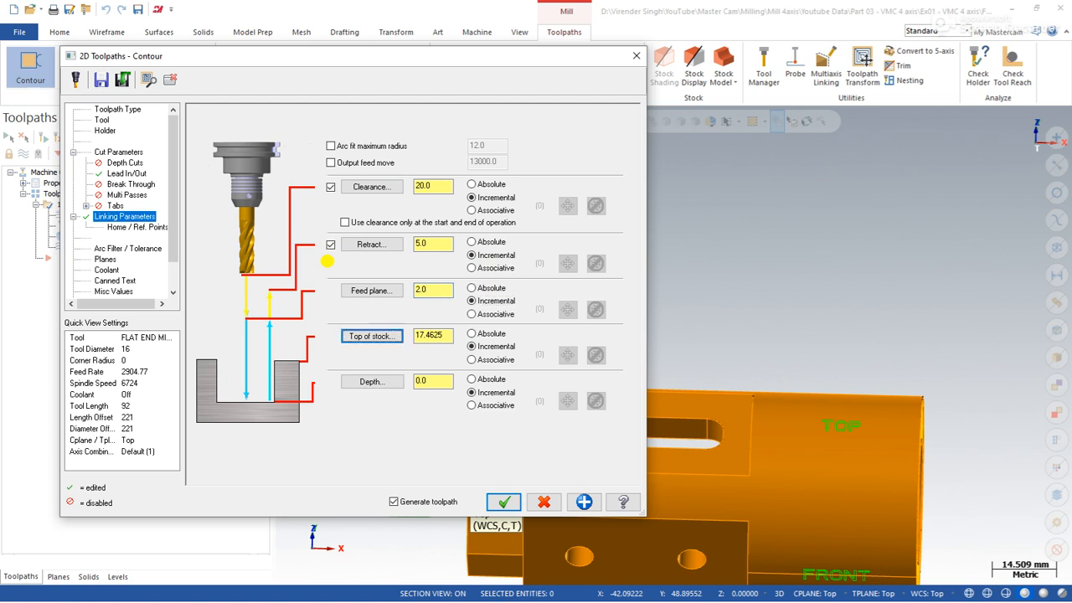
Pick the top of stock from a point on the shoulder edge behind the hexagonal end
left_click(369, 338)
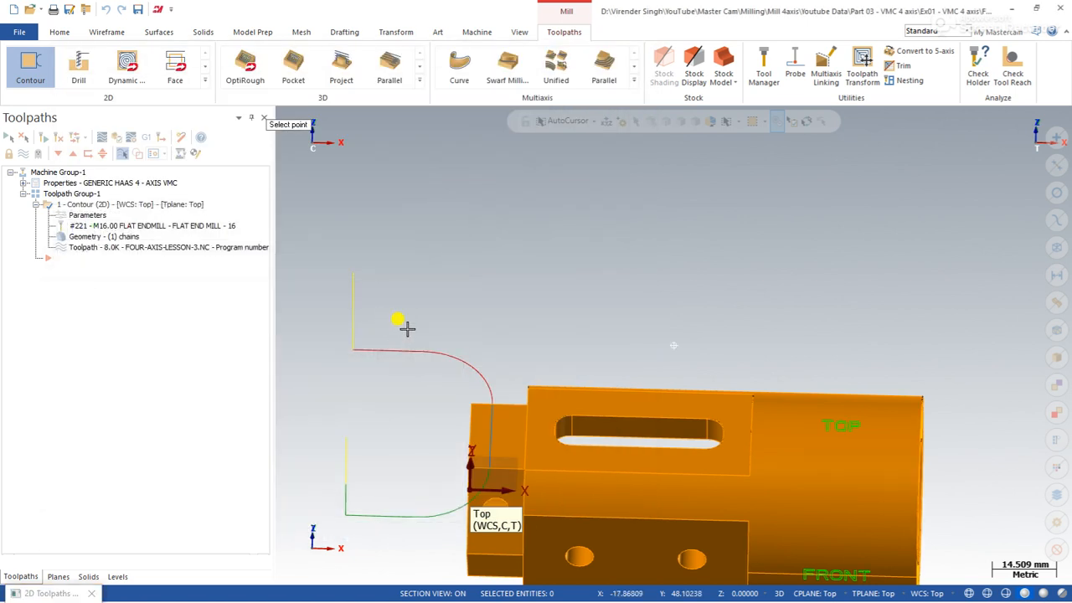
middle_click_drag(394, 333, 452, 368)
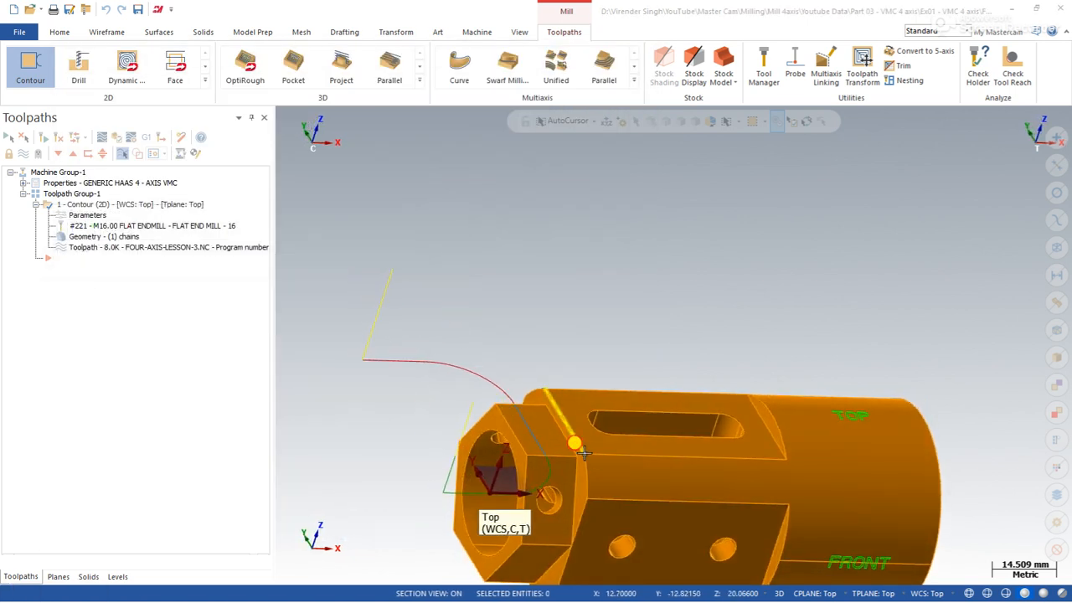
left_click(584, 453)
double_click(440, 337)
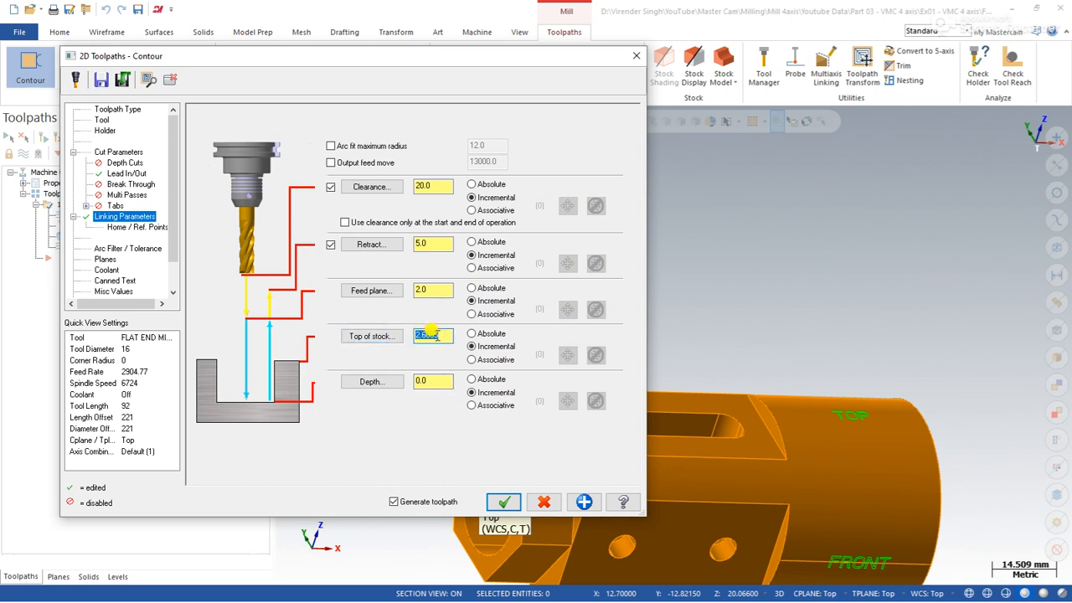
Set top of stock to 6.35 from the step behind the slot flat, add depth cuts of 2.0 with the tool kept down, and regenerate
left_click(366, 337)
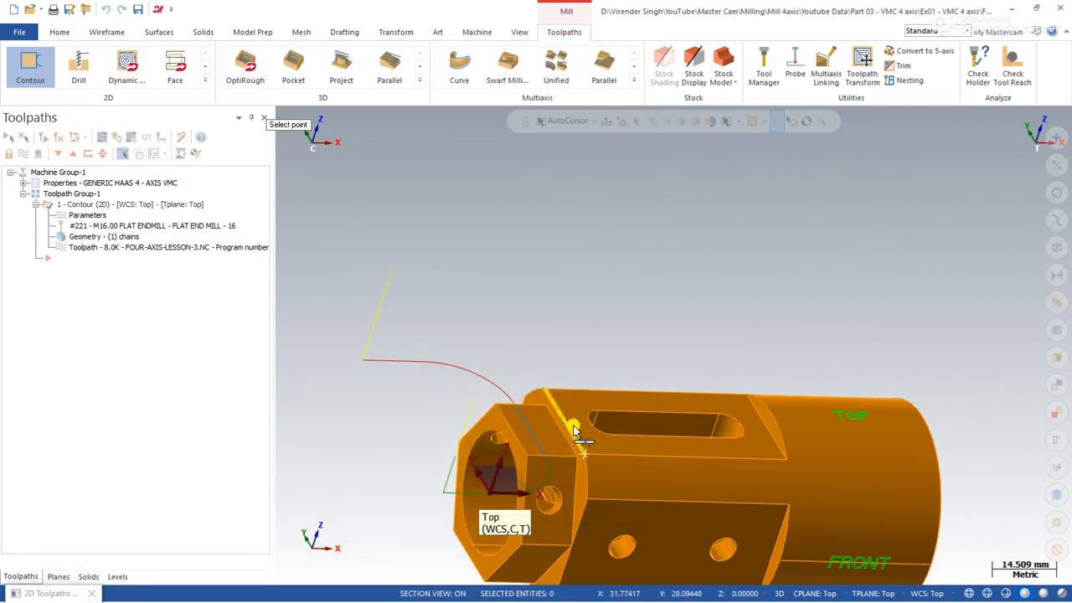
left_click(774, 412)
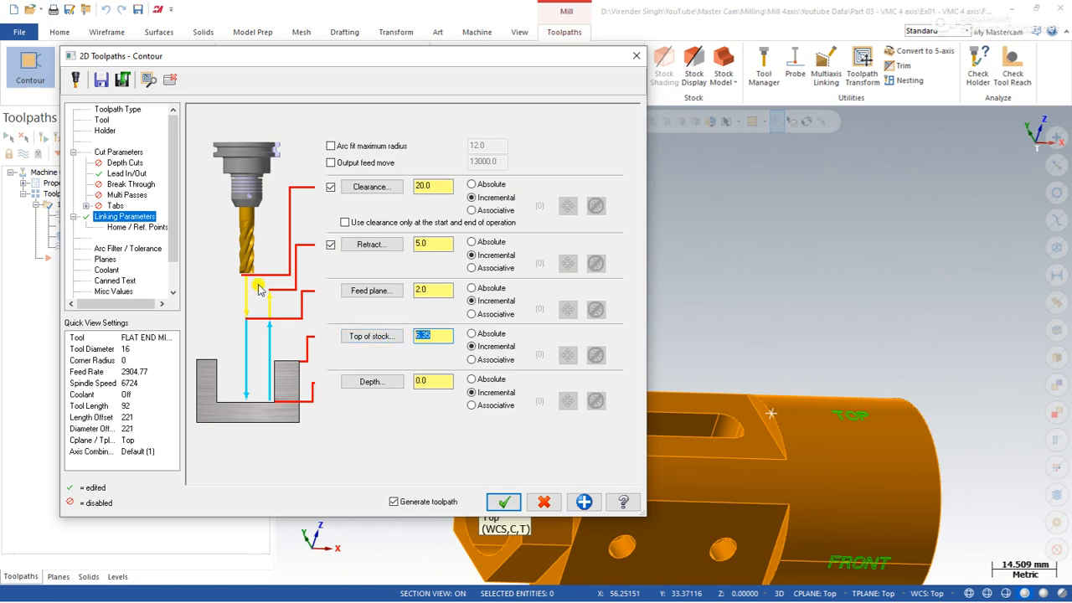
left_click(124, 162)
left_click(265, 152)
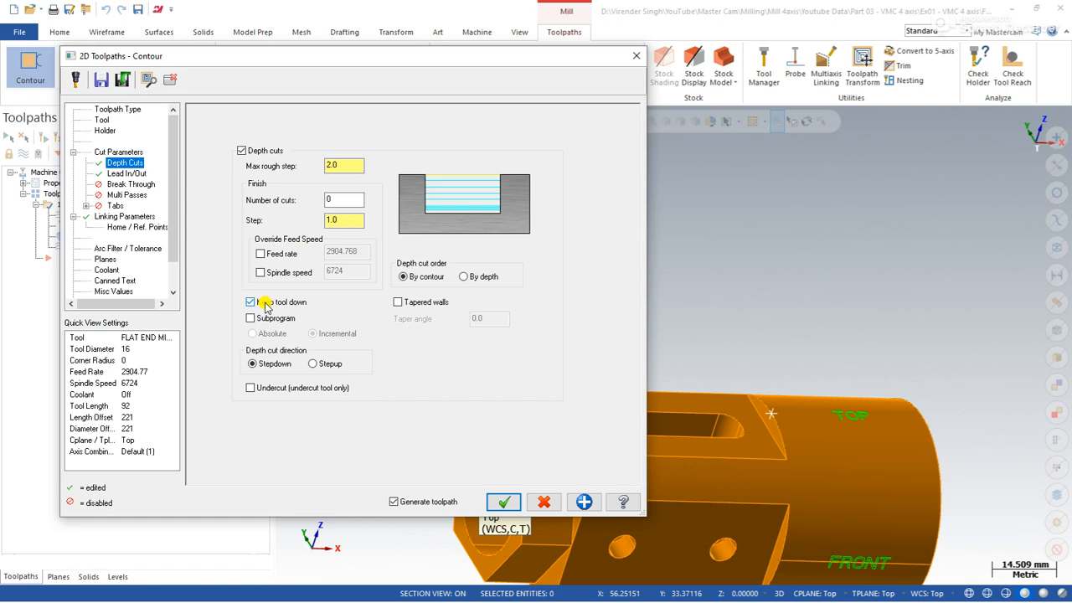
left_click(503, 502)
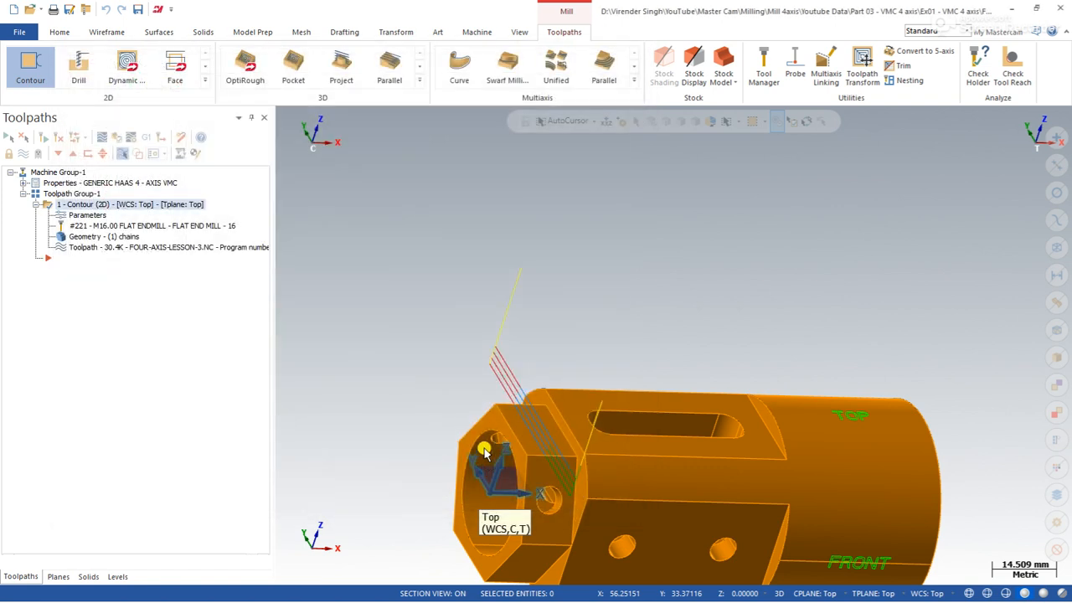
Backplot the contour step by step through all depth passes over the hexagonal end and check the tool motion
mouse_move(457, 410)
middle_mouse_down()
mouse_move(433, 318)
mouse_move(454, 412)
middle_mouse_up()
left_click(99, 137)
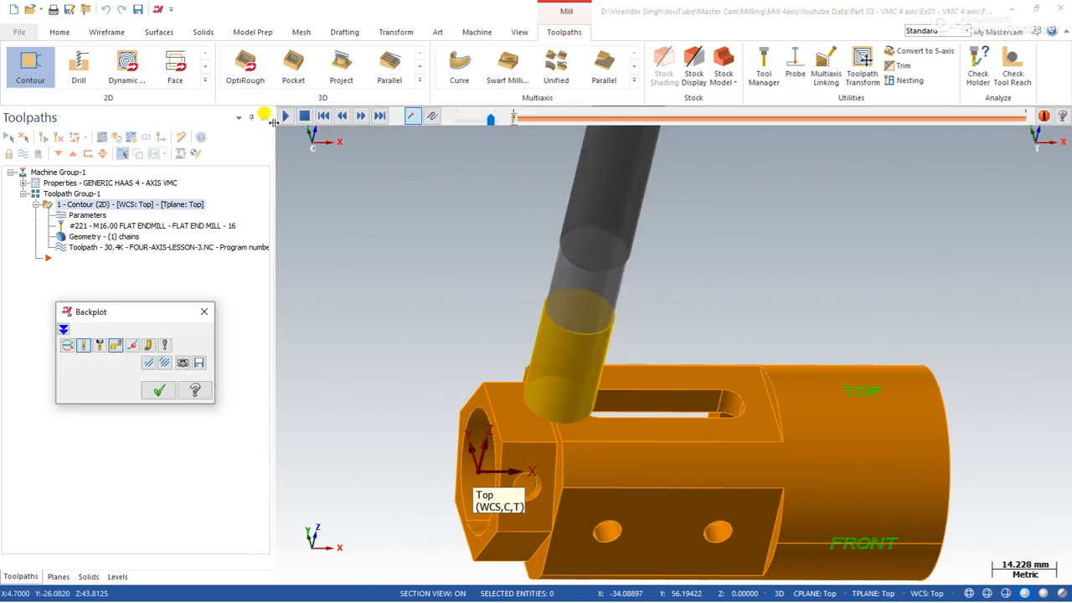
middle_click_drag(432, 360, 523, 415)
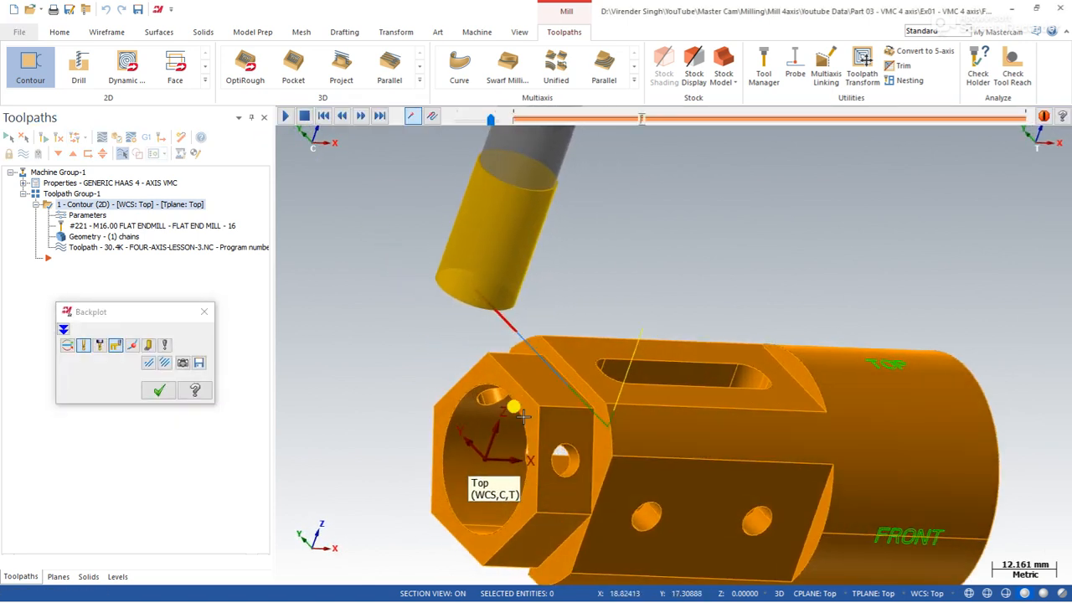
scroll(526, 415, "up", 2)
mouse_move(535, 409)
middle_mouse_down()
mouse_move(541, 396)
mouse_move(565, 396)
mouse_move(537, 415)
middle_mouse_up()
key("s")
key("s")
key("s")
key("s")
key("s")
key("s")
key("s")
key("s")
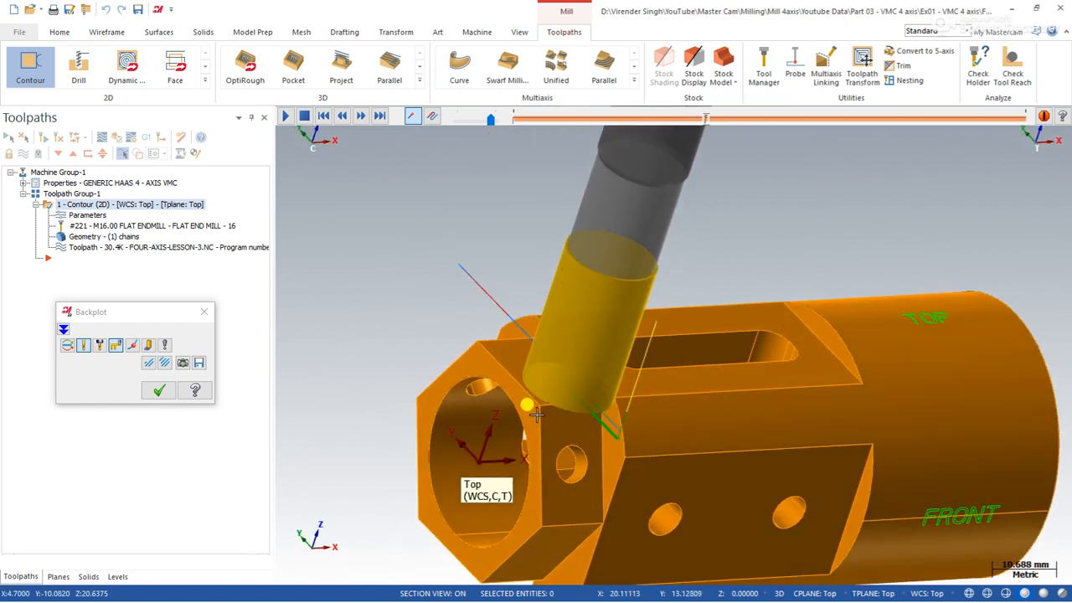
key("s")
key("s")
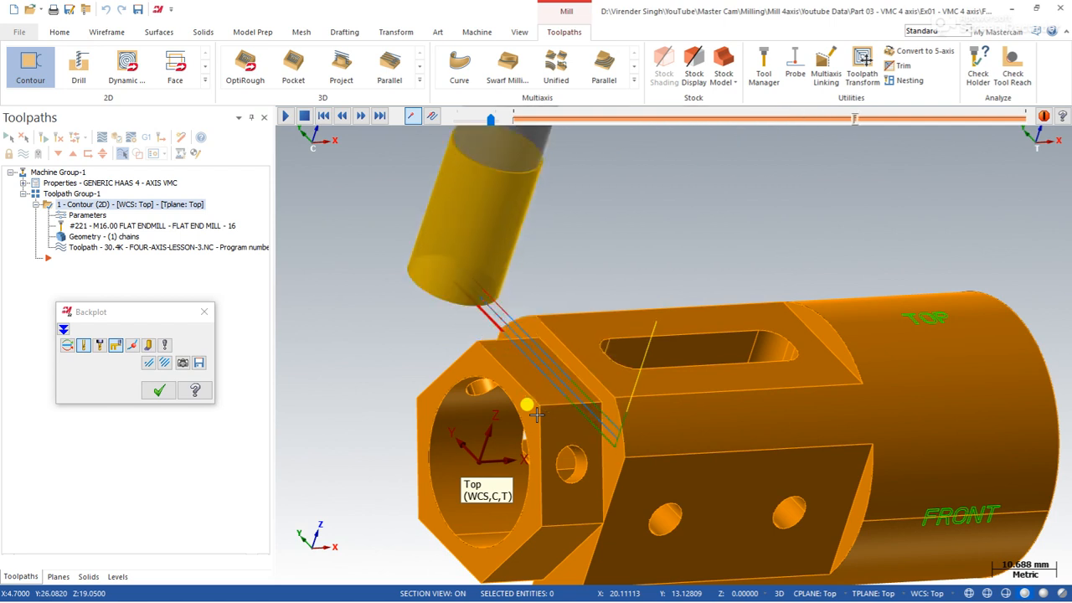
key("s")
key("s")
key("s")
key("s")
key("s")
key("s")
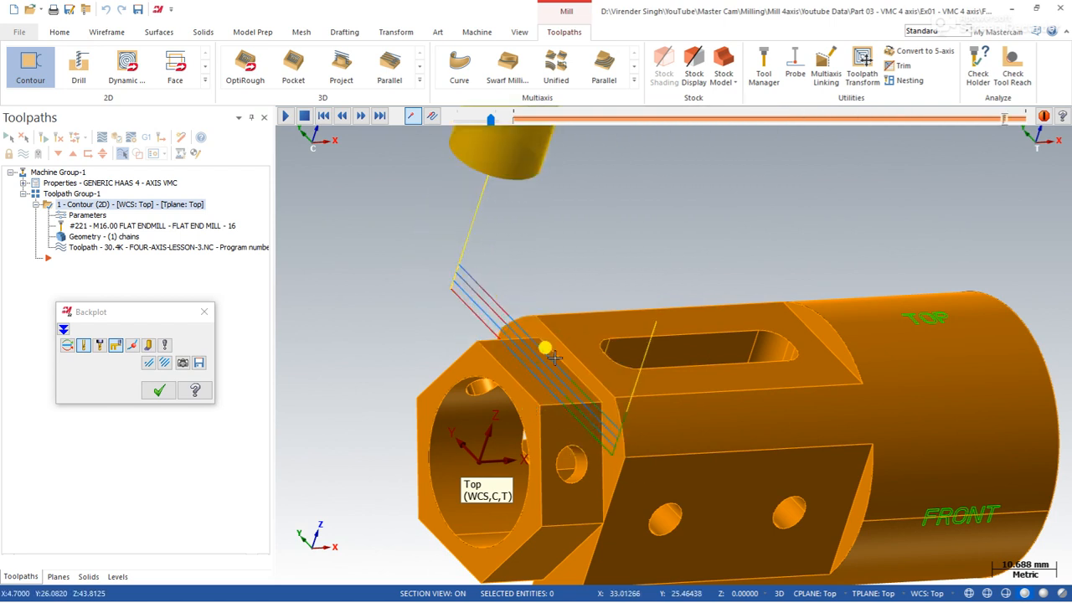
Enable multi passes on the contour with one rough pass and a zigzag rough cut direction, then regenerate the toolpath
left_click(78, 218)
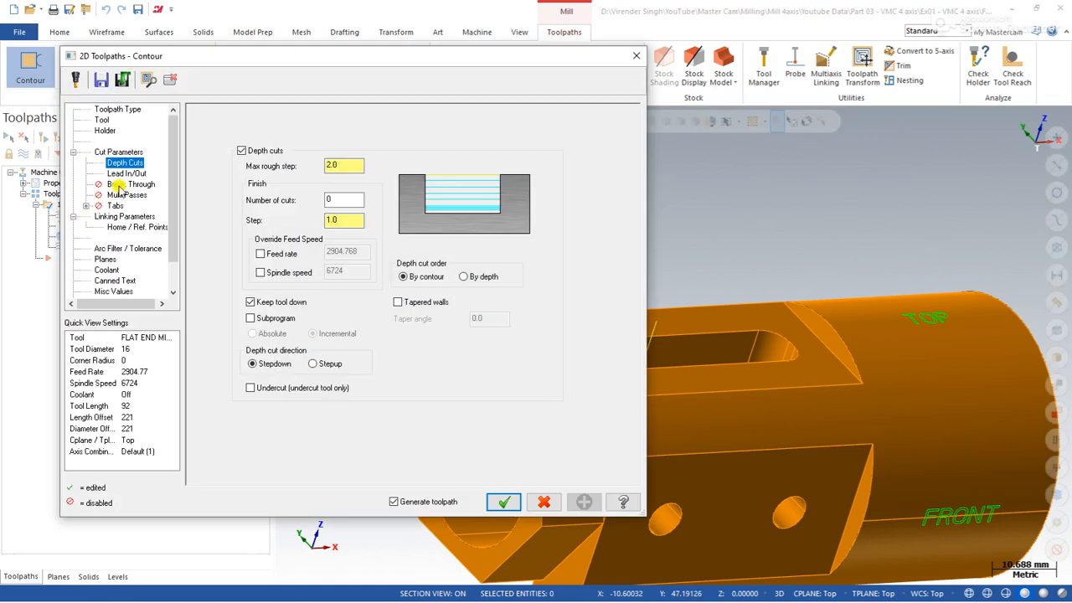
left_click(119, 194)
left_click(217, 115)
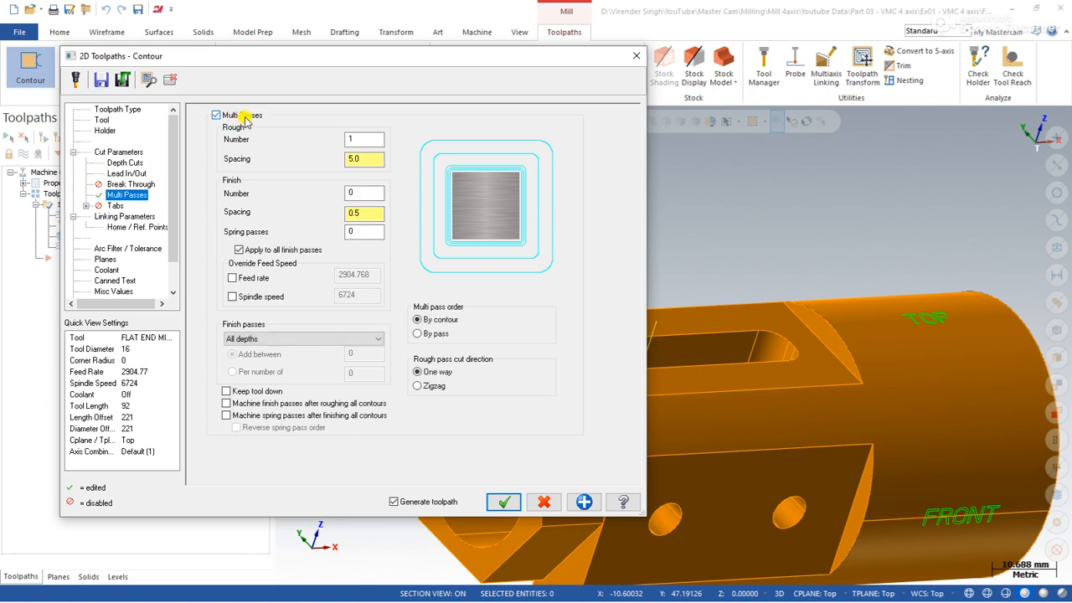
left_click_drag(369, 146, 317, 144)
left_click_drag(364, 194, 327, 191)
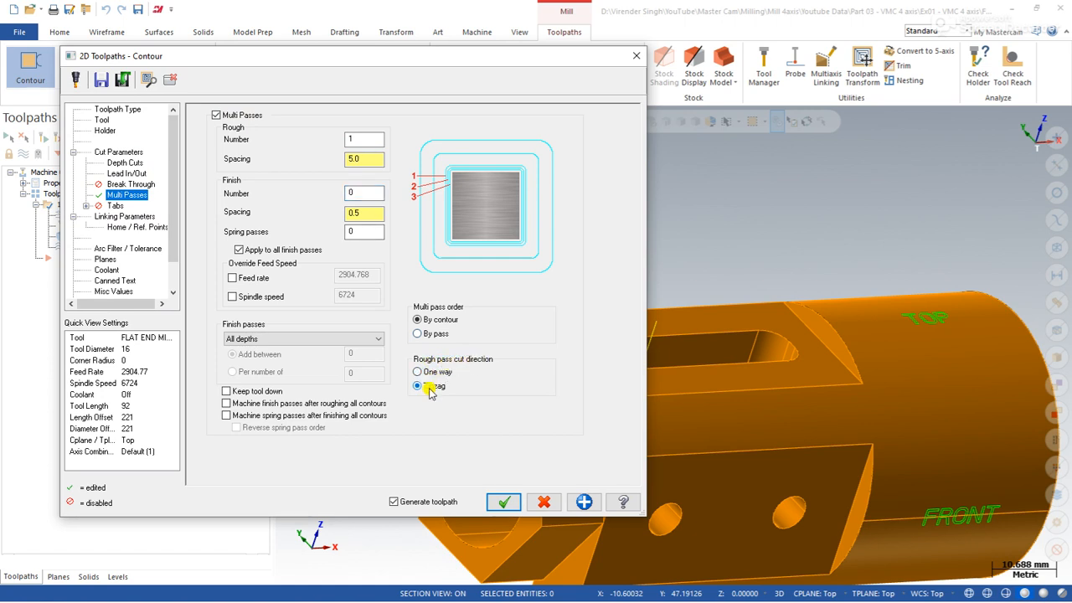
left_click(504, 502)
Backplot the zigzag contour passes and examine the toolpath over the hexagonal end
left_click(104, 138)
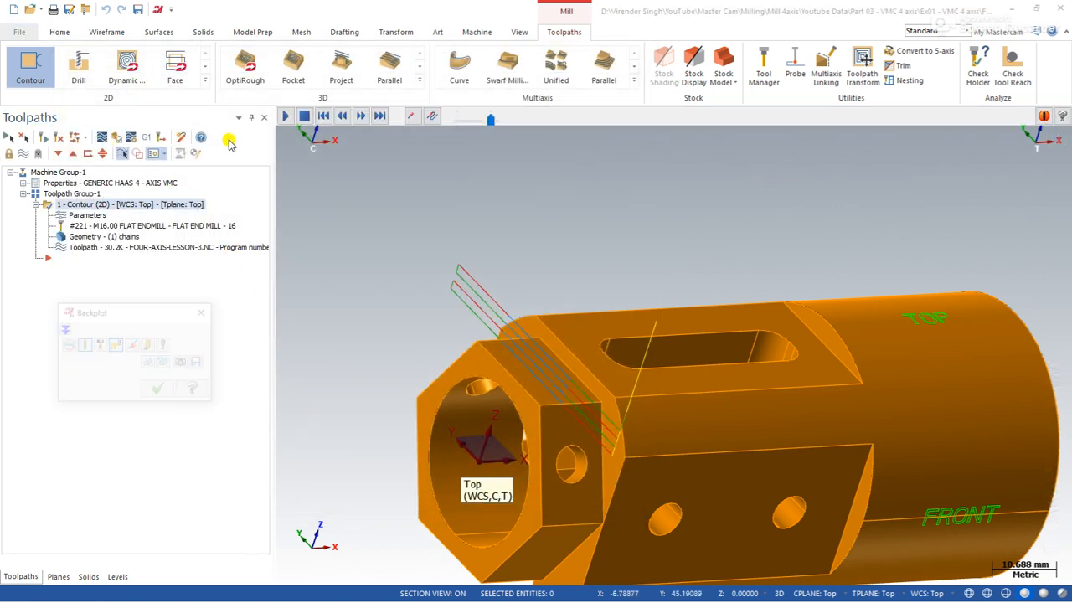
left_click(284, 117)
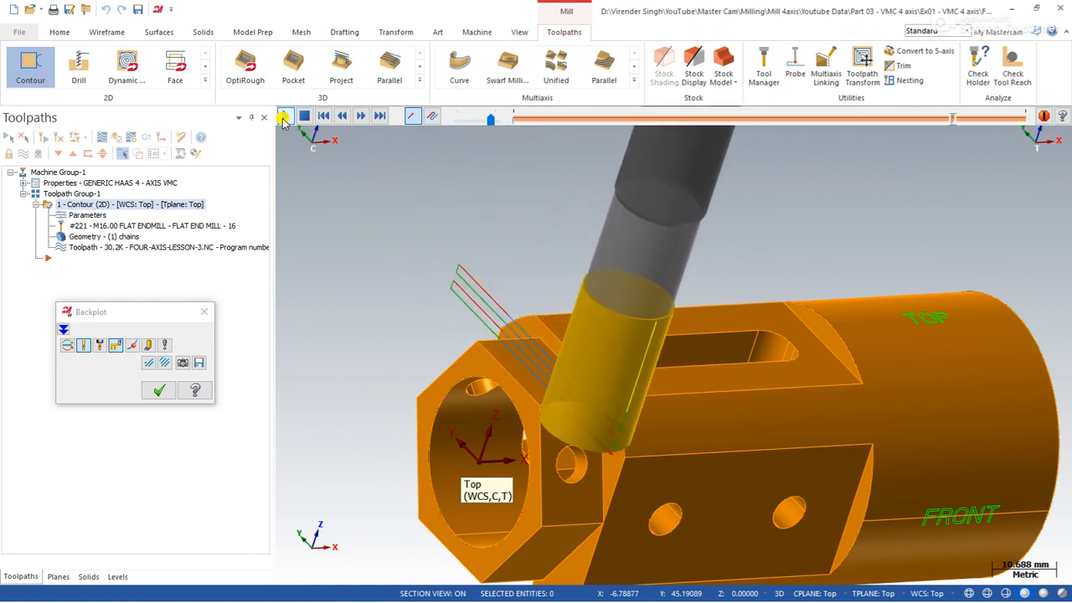
key("Escape")
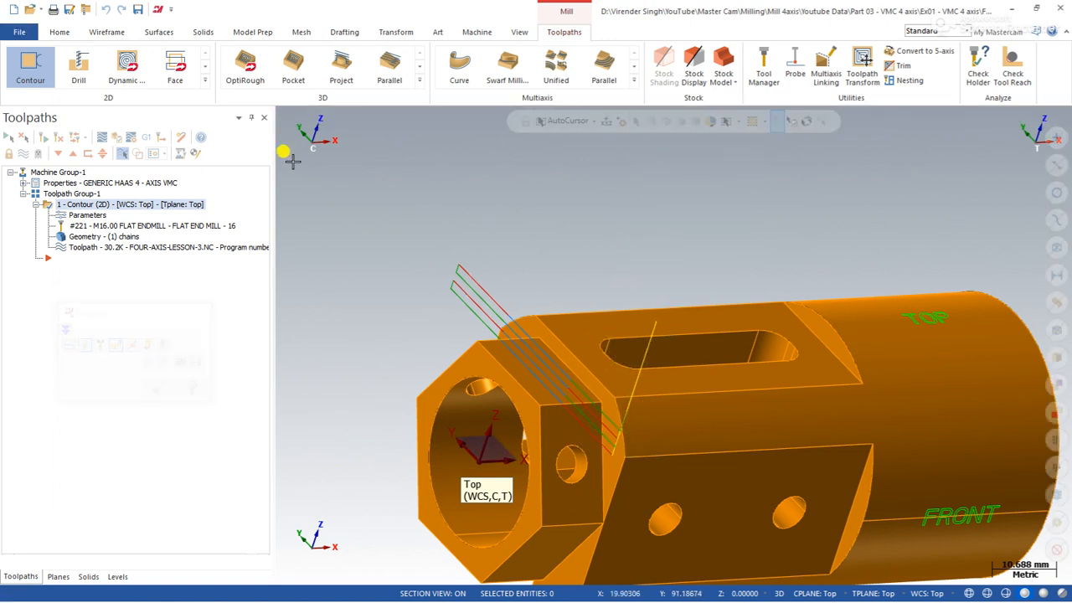
right_click(307, 186)
left_click(341, 258)
middle_click_drag(342, 257, 576, 367)
scroll(577, 370, "down", 2)
scroll(566, 358, "up", 3)
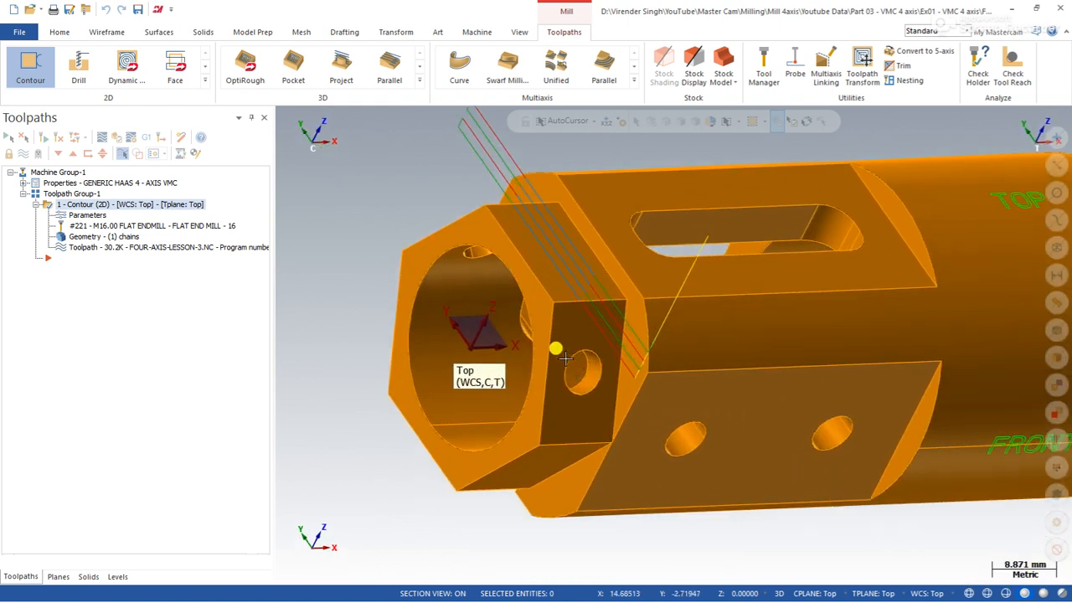
scroll(559, 332, "down", 2)
scroll(557, 251, "up", 2)
middle_click_drag(530, 224, 495, 271)
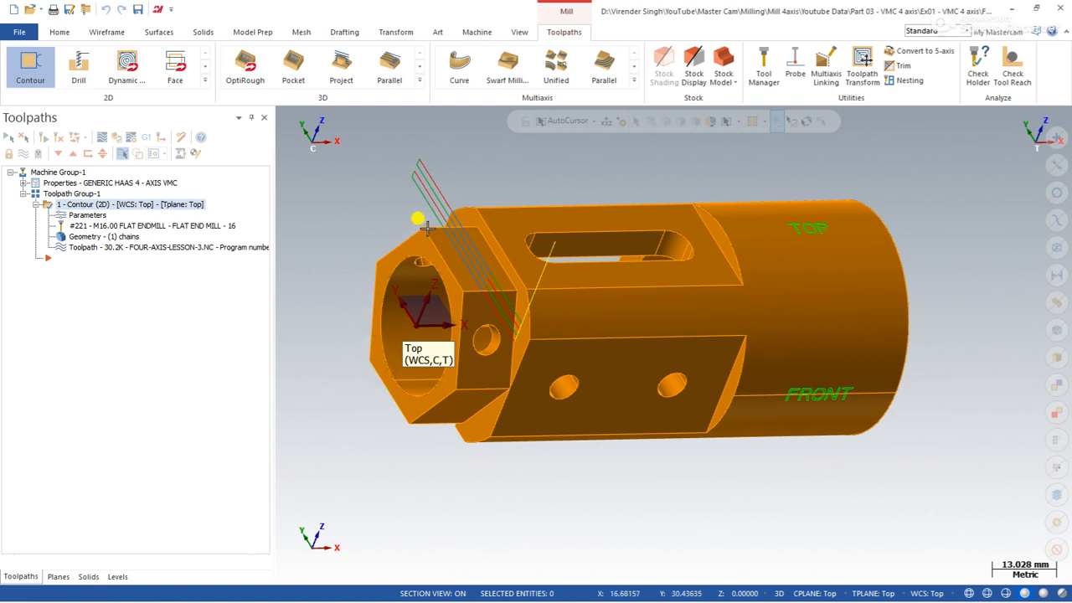
Set up a Toolpath Transform of the contour as a rotation by tool plane, including the origin and using NCI as source
left_click(862, 71)
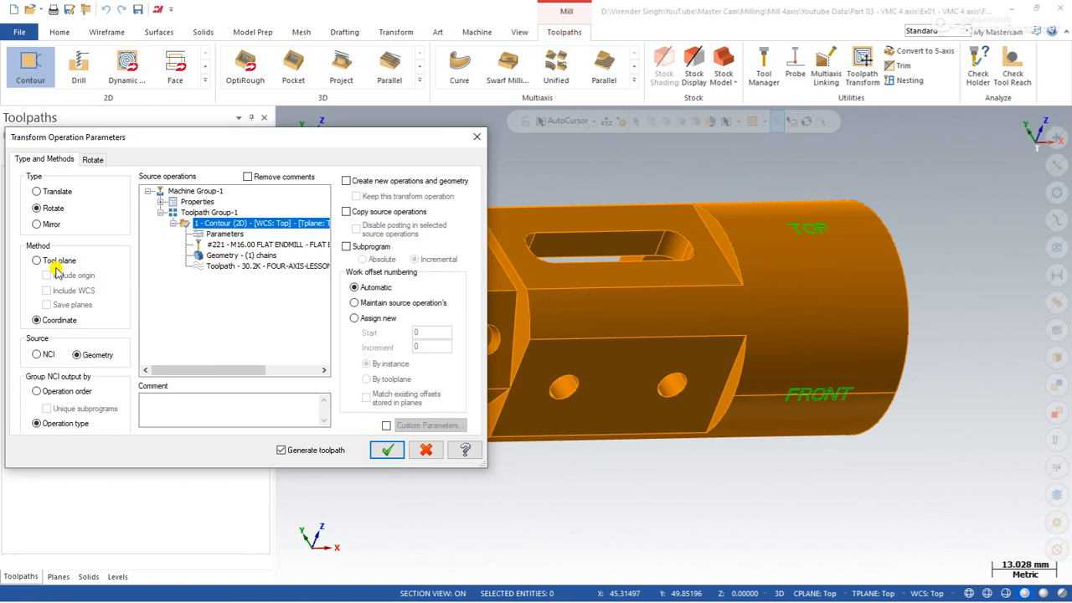
left_click_drag(139, 149, 165, 138)
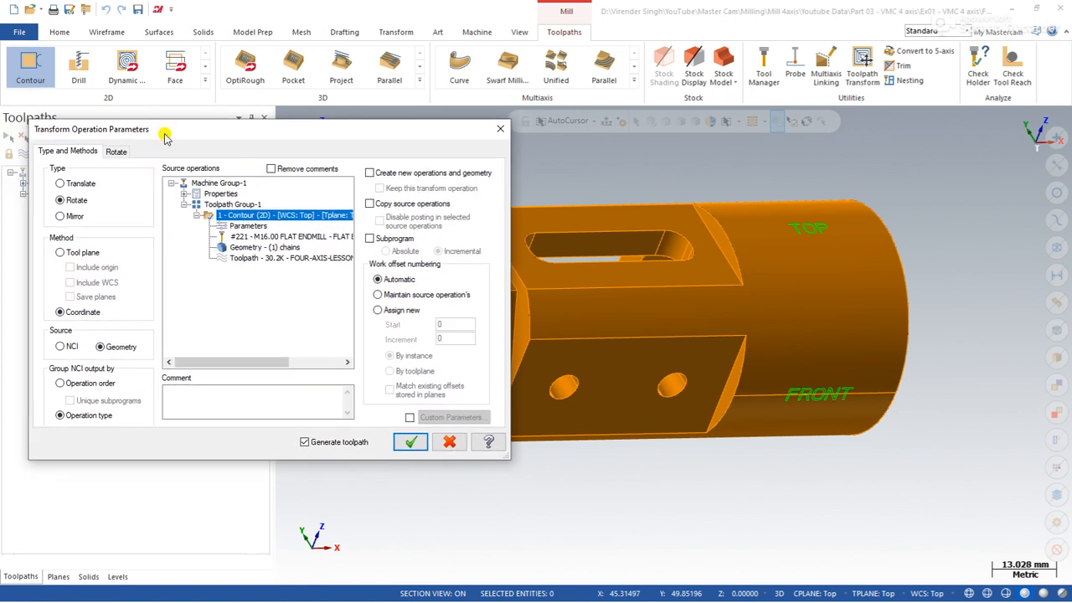
left_click(62, 253)
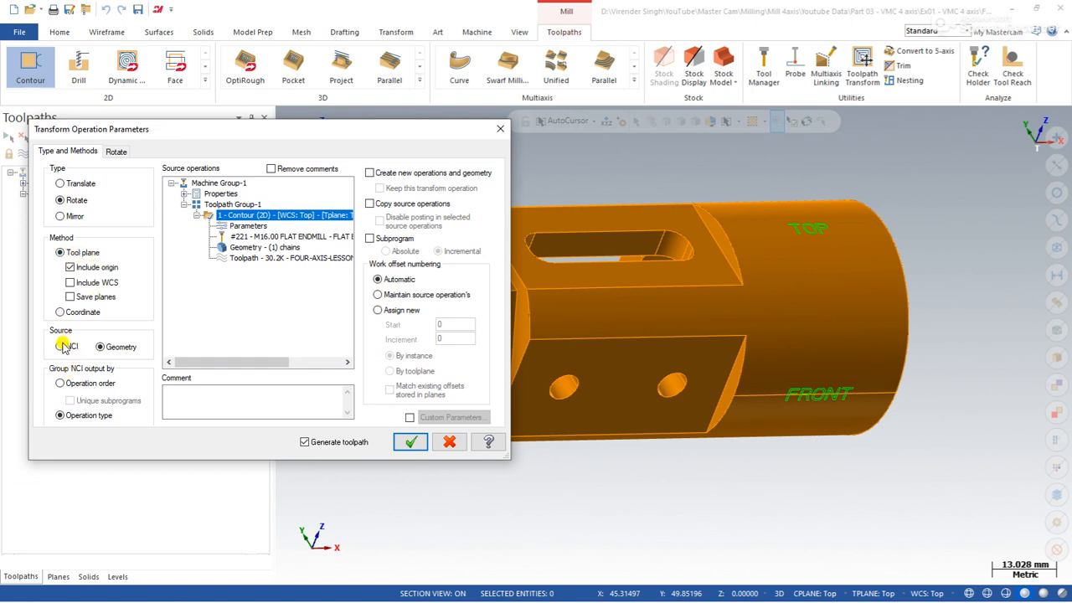
Set 5 rotated instances with 60.0 degree start and step angles, use the Right side plane for rotation, and generate the transform
left_click(117, 152)
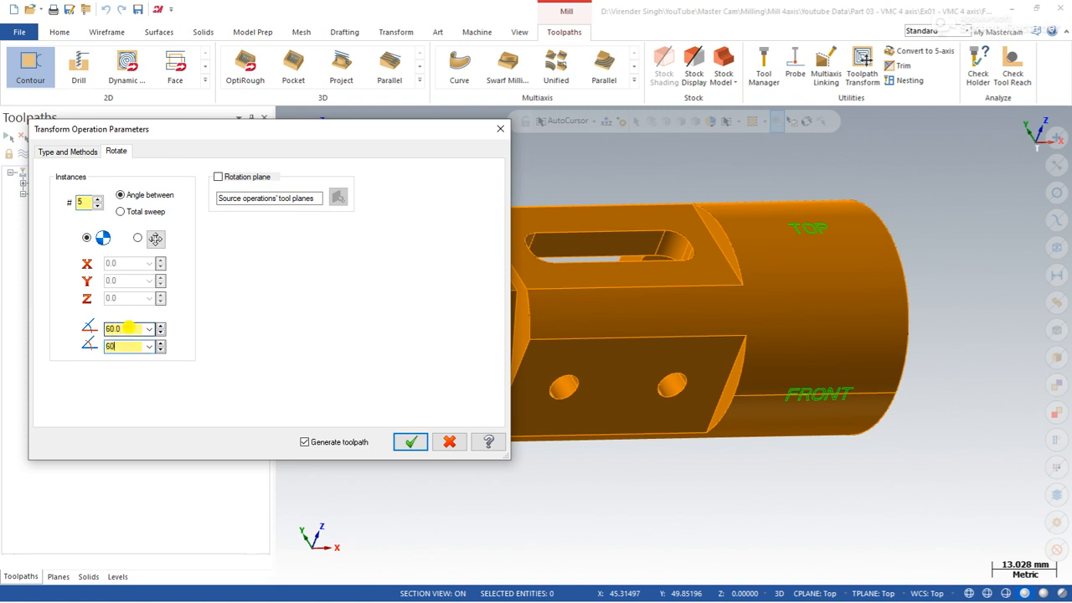
left_click(218, 177)
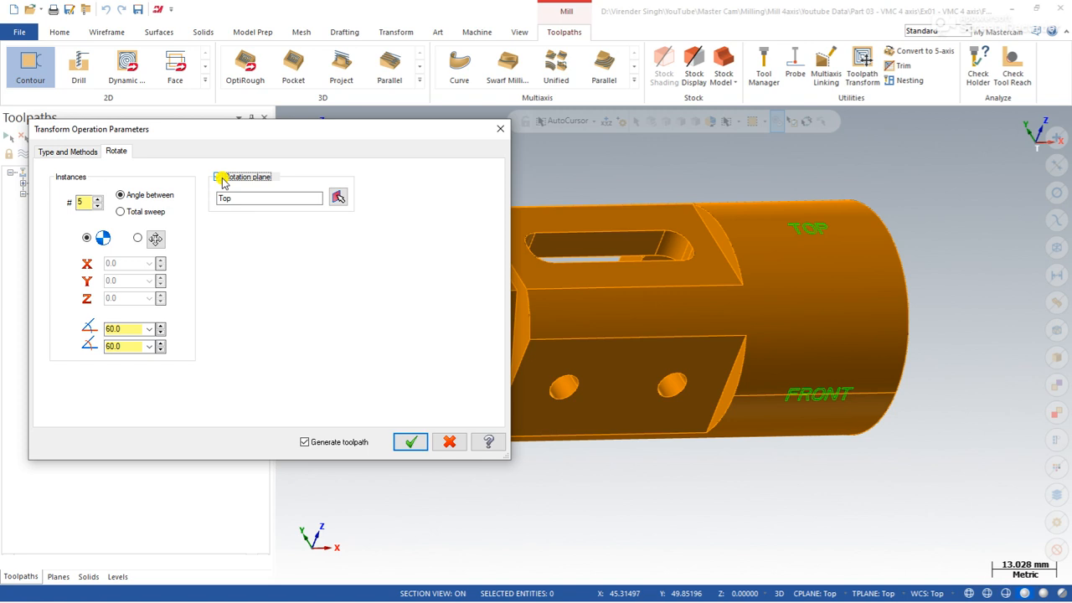
left_click(338, 197)
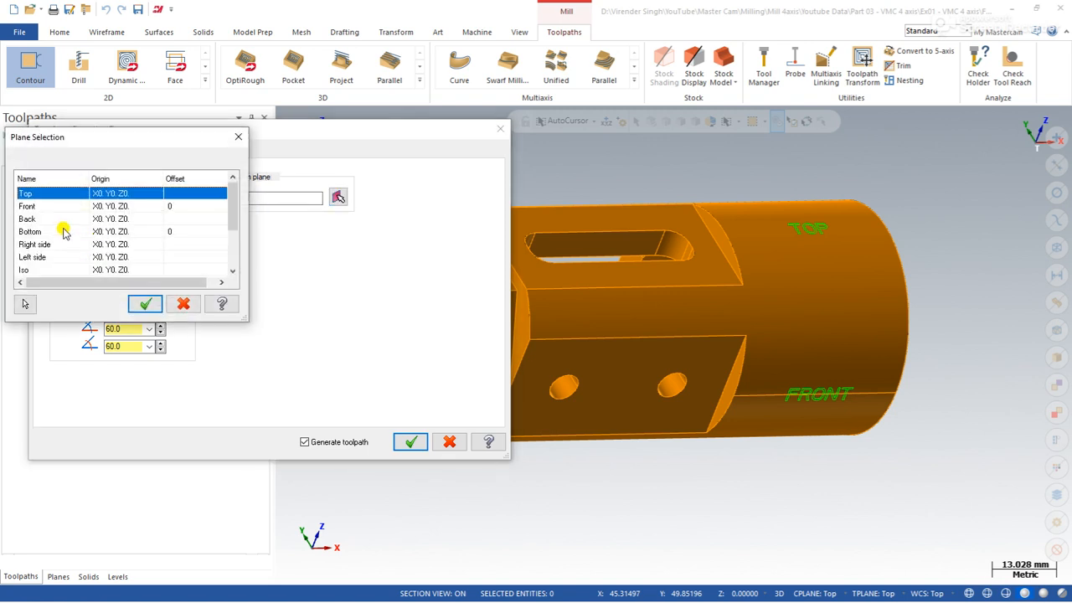
left_click(54, 244)
left_click(145, 304)
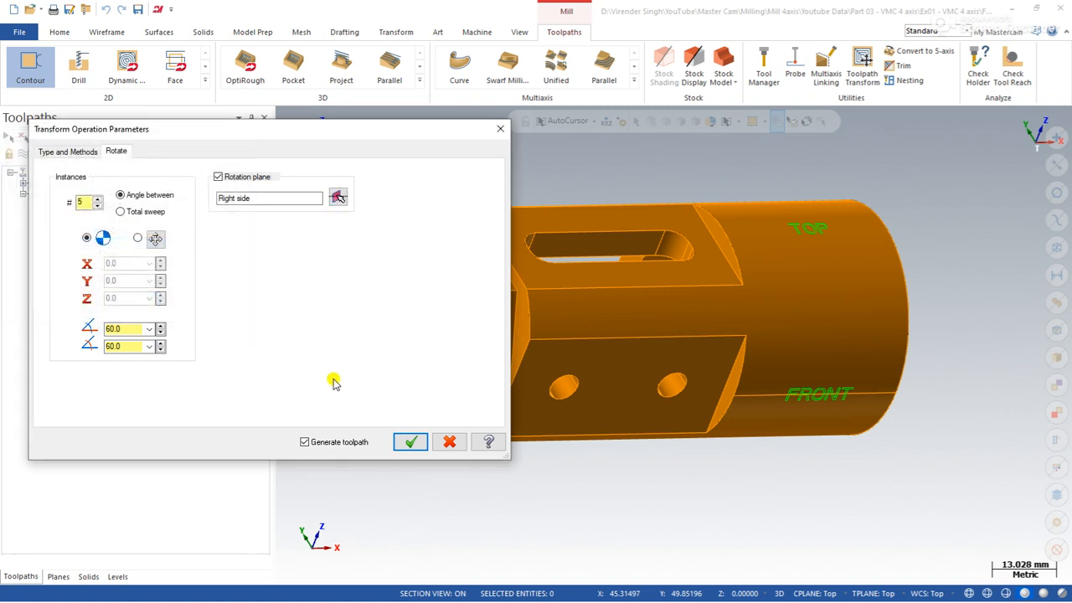
left_click(409, 442)
Display all operations and examine the rotated contour passes around the hexagonal end from the top and at an angle
middle_click_drag(418, 345, 456, 326)
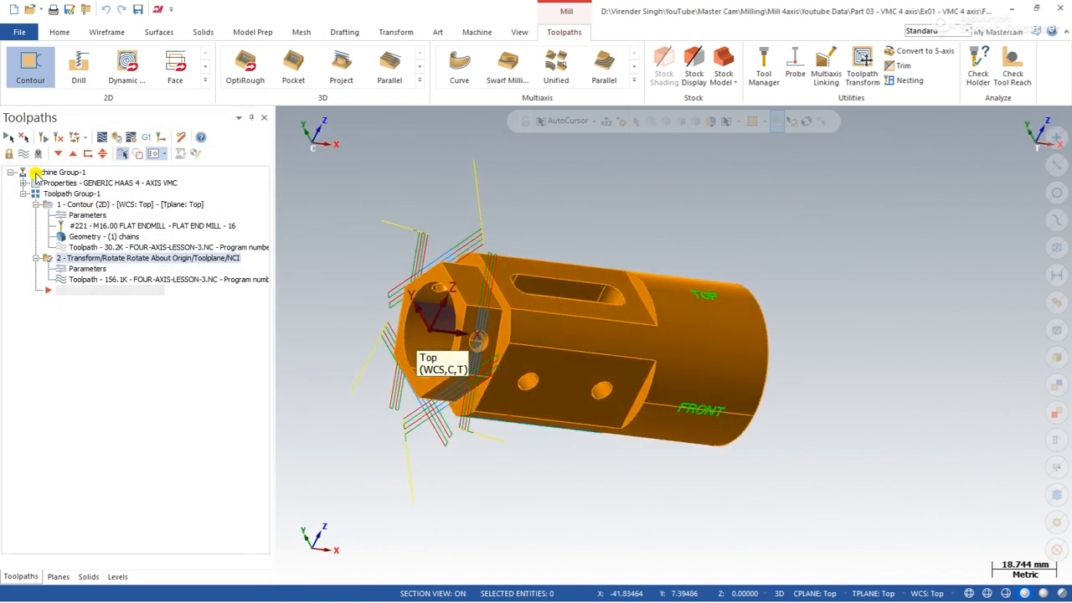
left_click(35, 174)
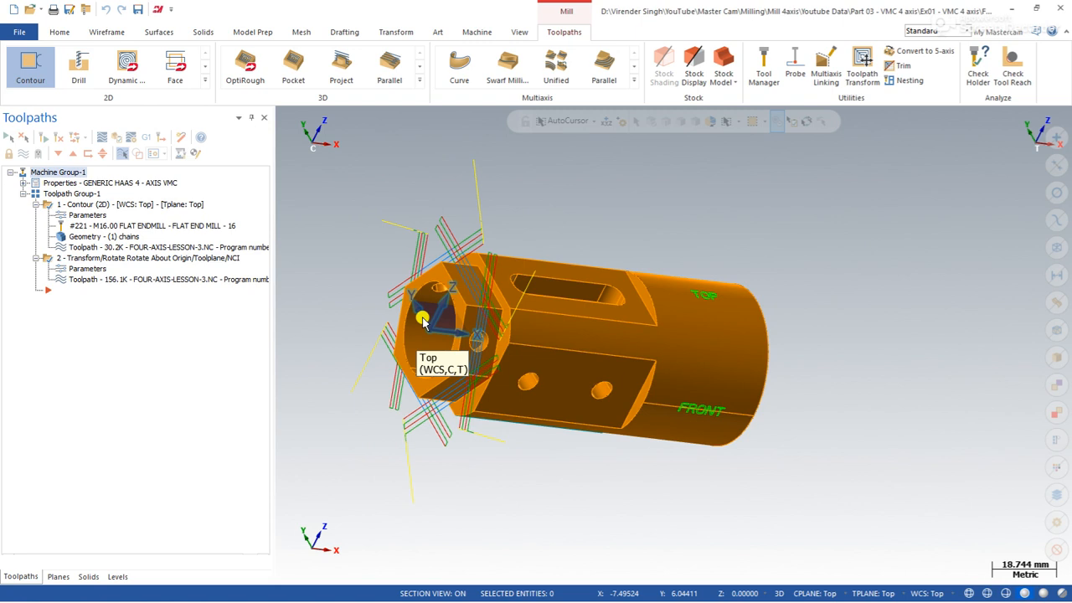
right_click(366, 221)
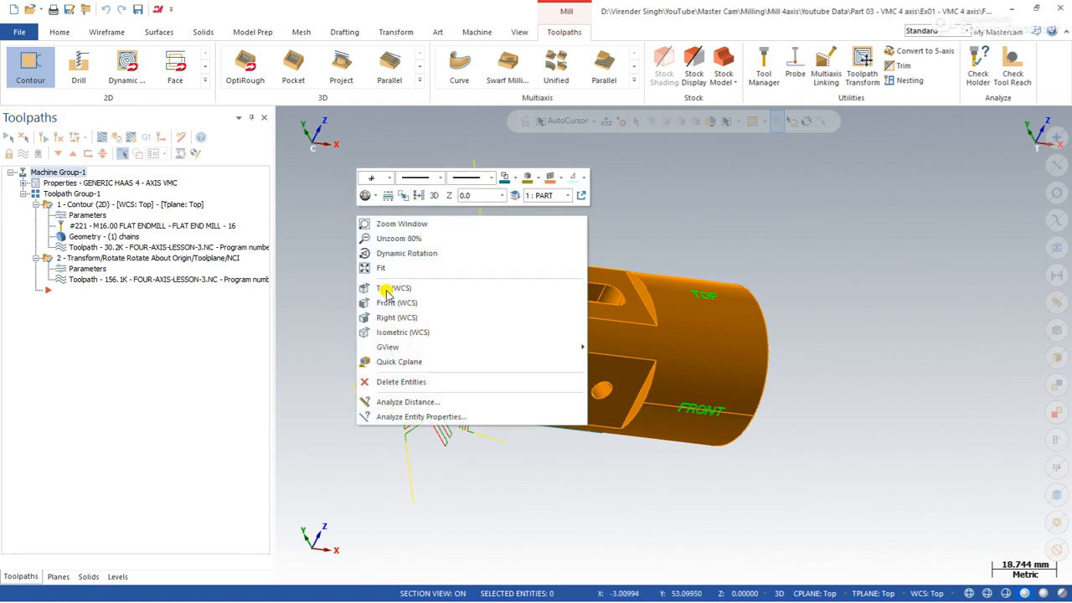
left_click(379, 283)
right_click(360, 239)
left_click(382, 291)
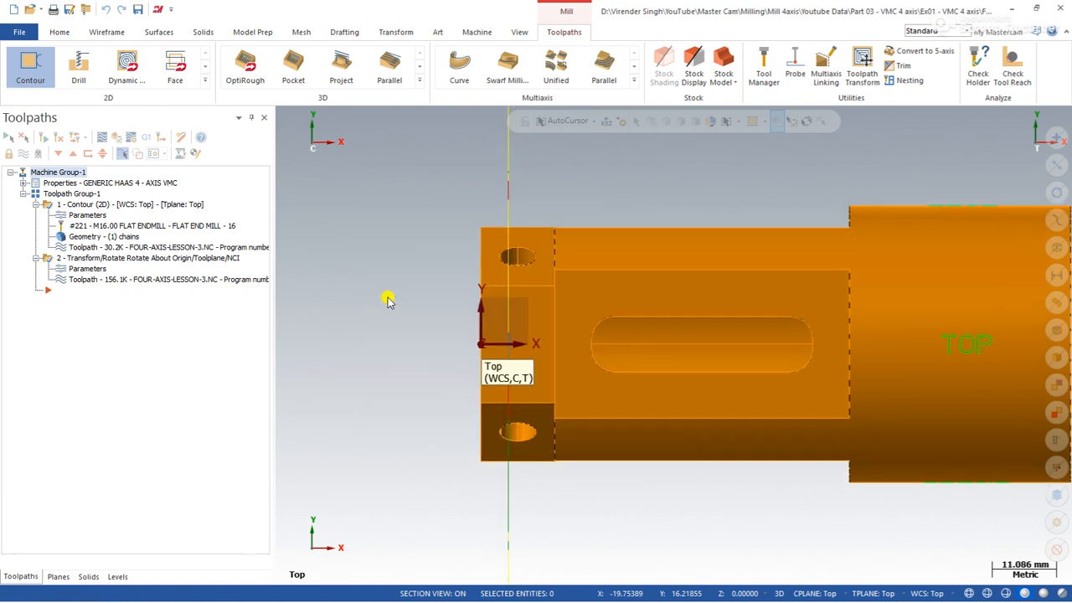
middle_click_drag(407, 351, 450, 340)
scroll(449, 340, "down", 7)
scroll(477, 324, "up", 1)
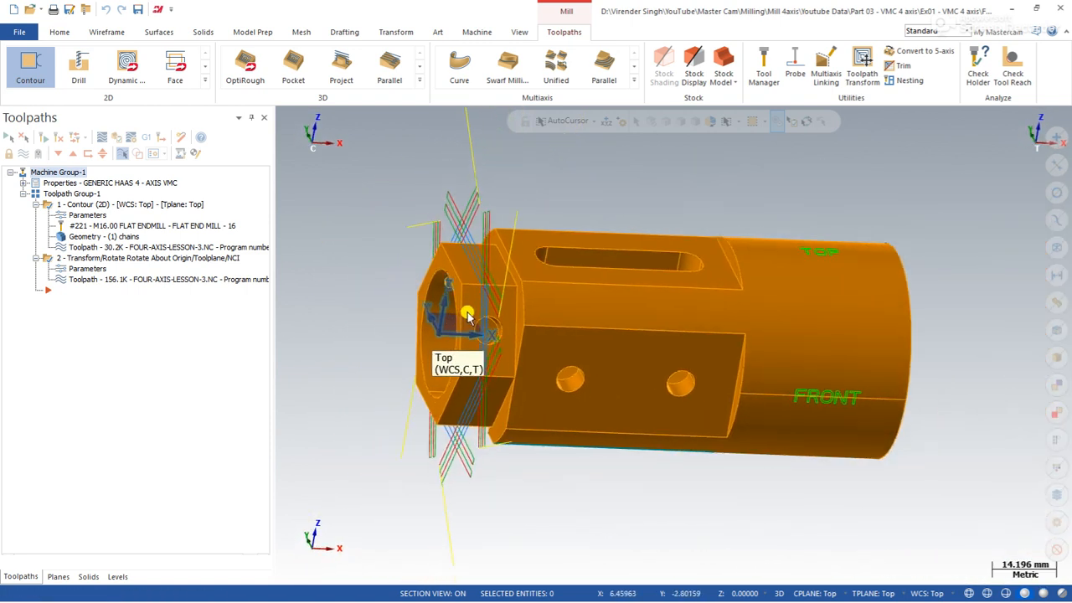
Analyze the length of the slot flat's lower long edge in the top view
right_click(594, 190)
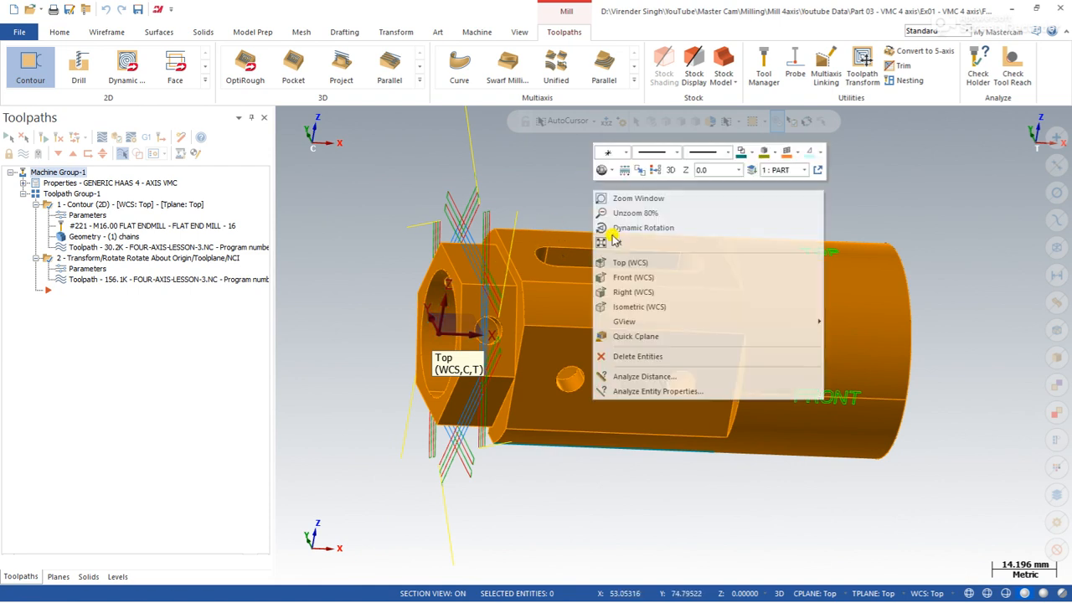
left_click(618, 263)
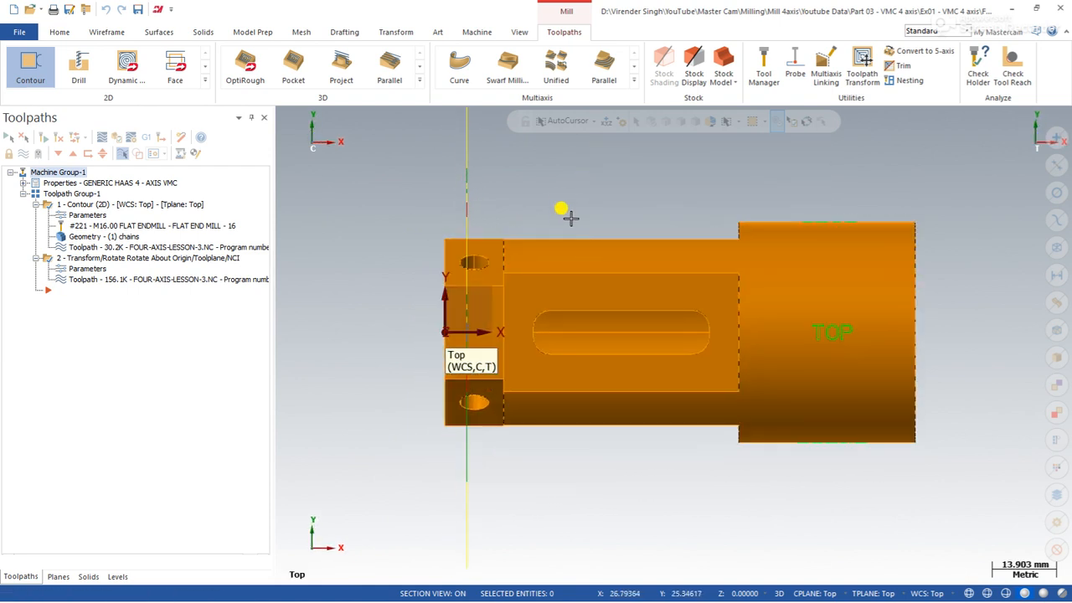
left_click(554, 387)
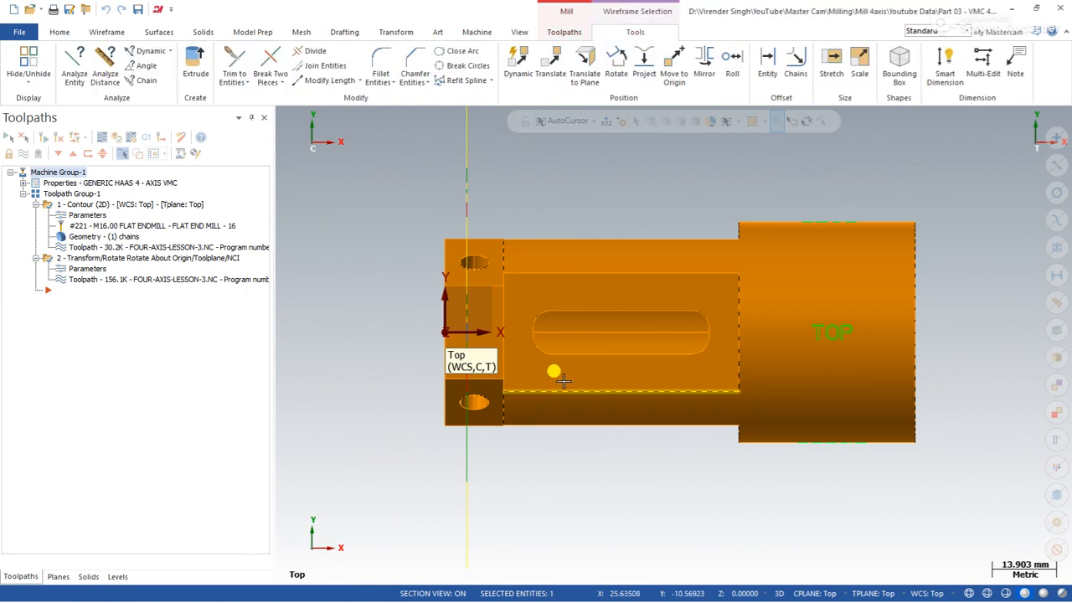
right_click(589, 189)
left_click(629, 391)
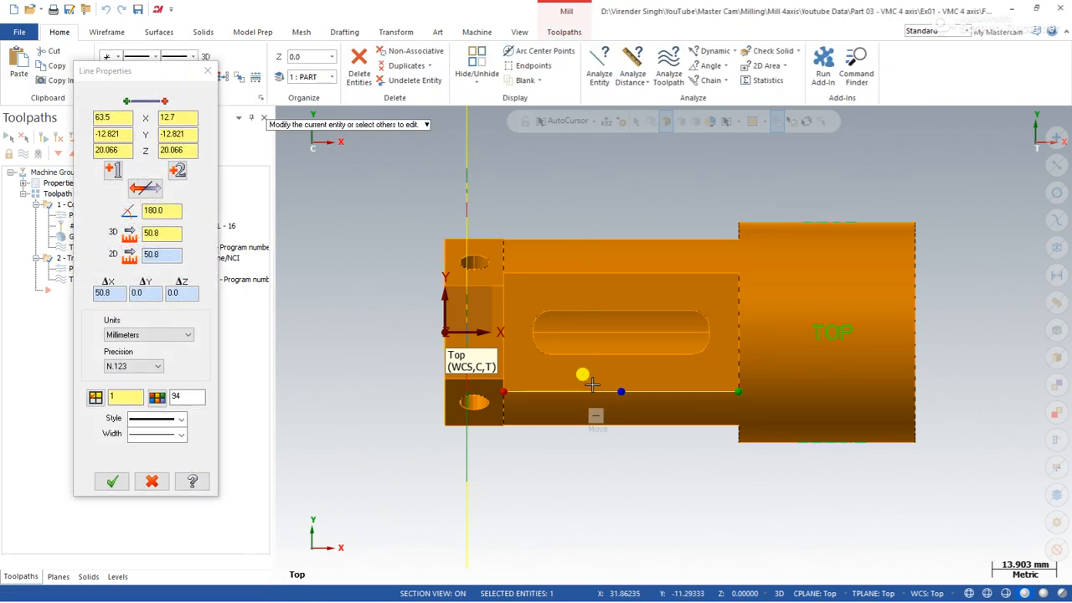
double_click(169, 233)
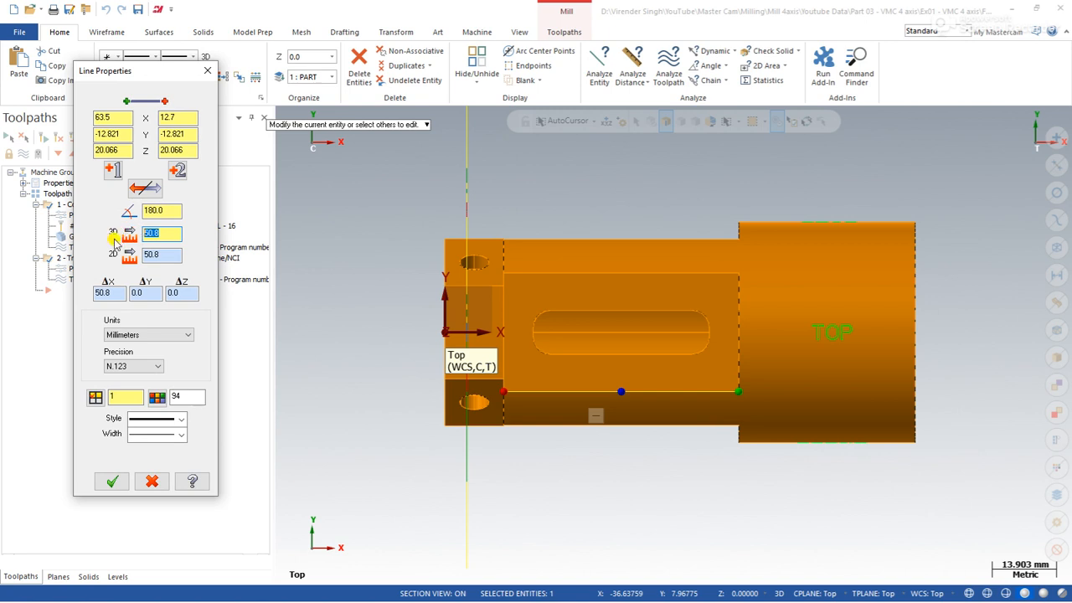
left_click(357, 229)
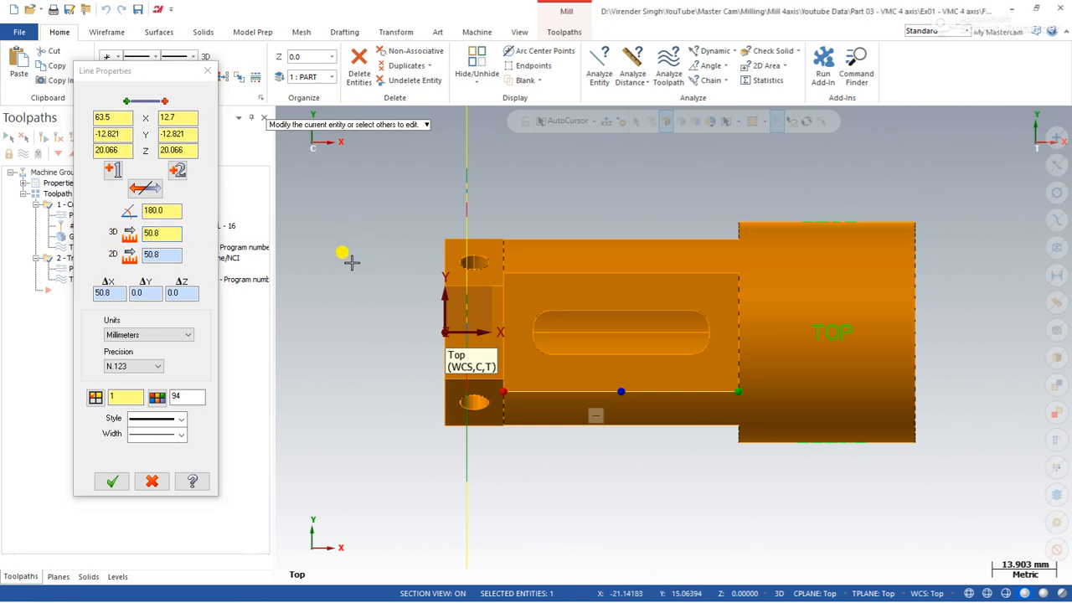
left_click(207, 71)
Create a second contour toolpath chained along the slot flat's end edge at the cylindrical shoulder
middle_click_drag(368, 284, 659, 248)
scroll(659, 248, "up", 2)
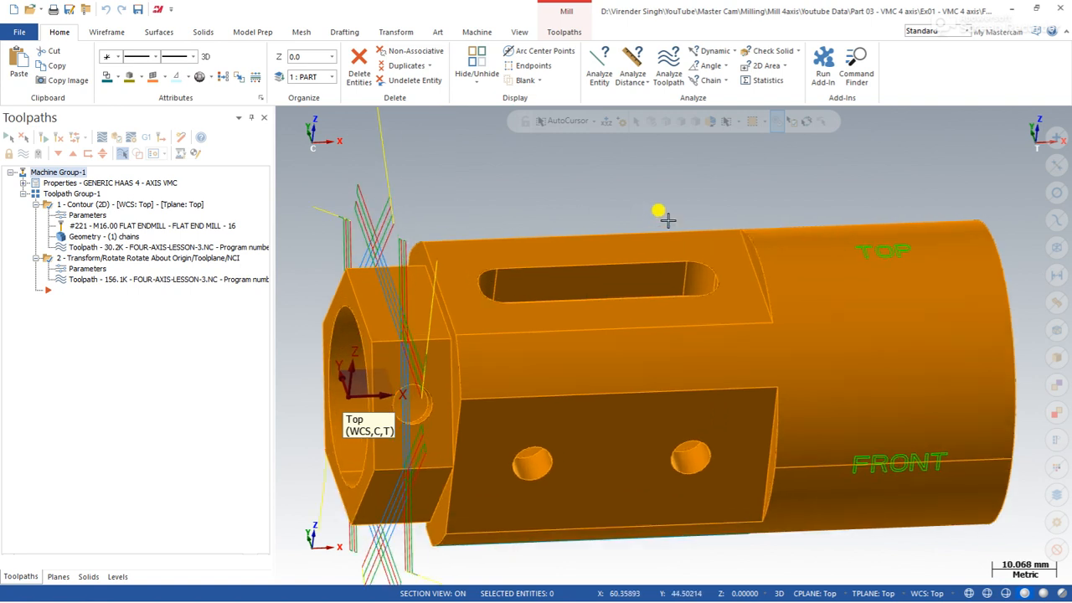
left_click(564, 32)
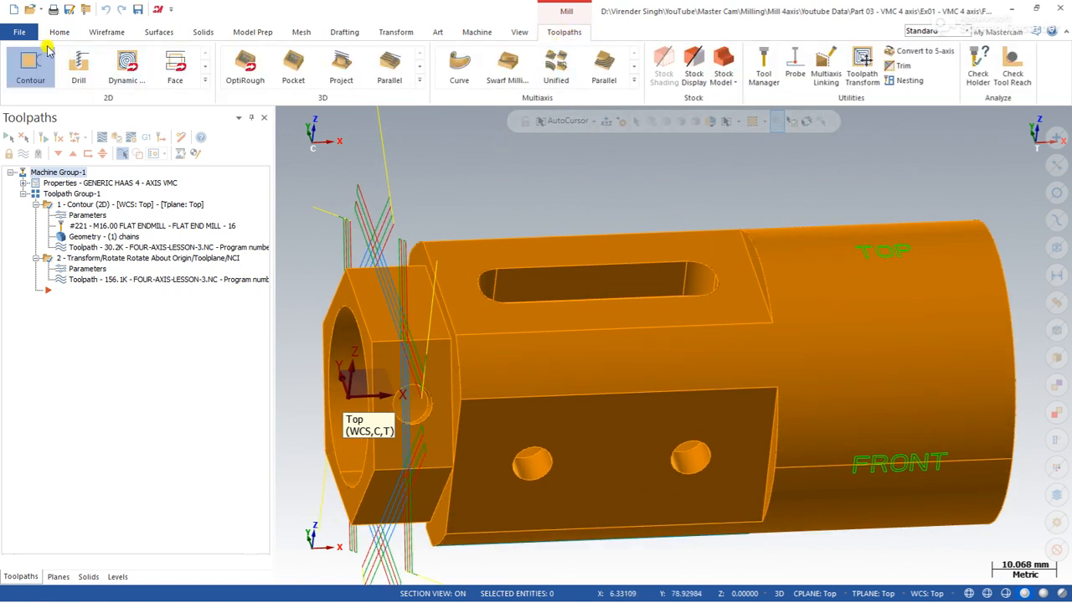
left_click(32, 67)
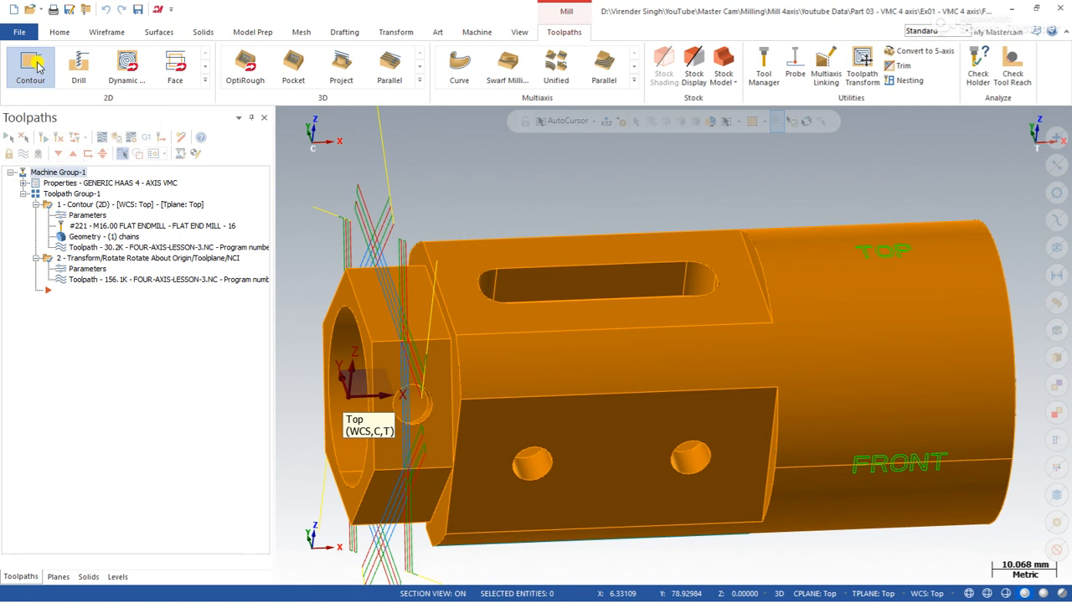
left_click(753, 279)
left_click(134, 529)
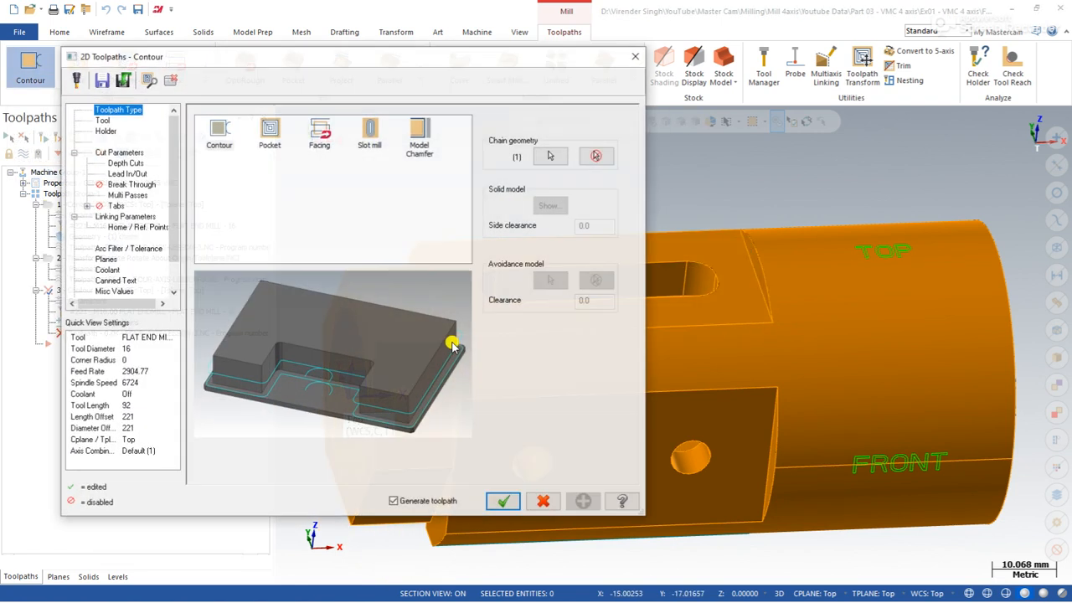
Assign library tool 225, the 32 mm shoulder mill, to the new contour and check its corner radius
left_click(101, 120)
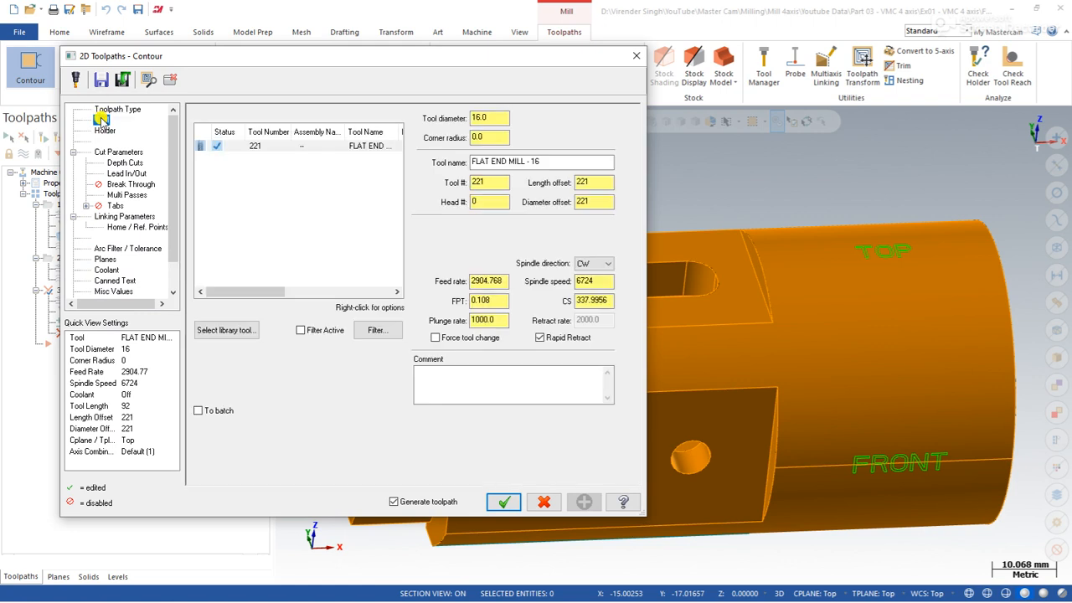
left_click(216, 329)
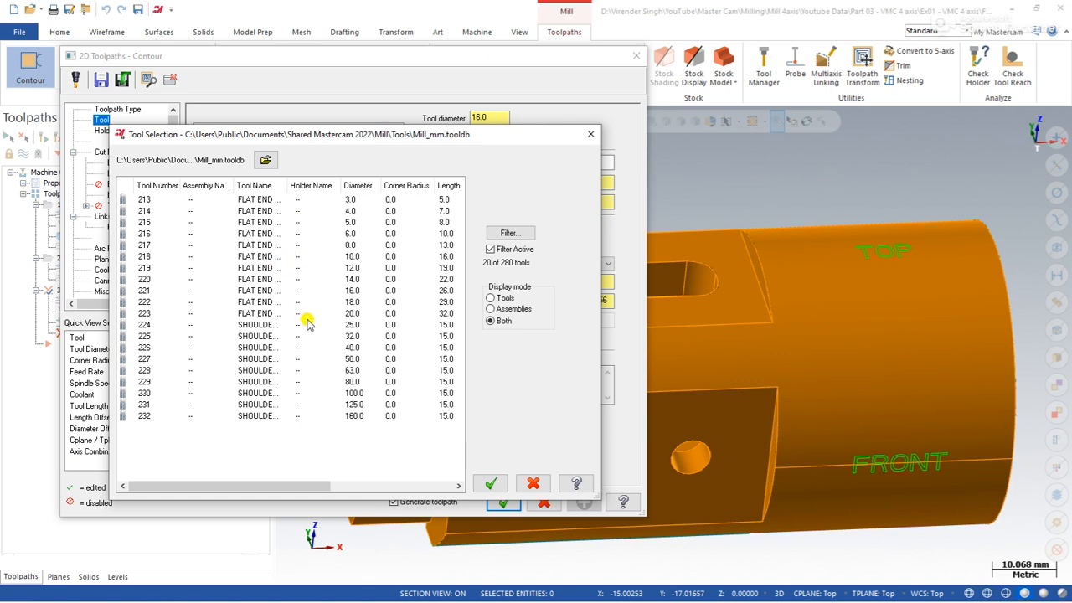
left_click(331, 337)
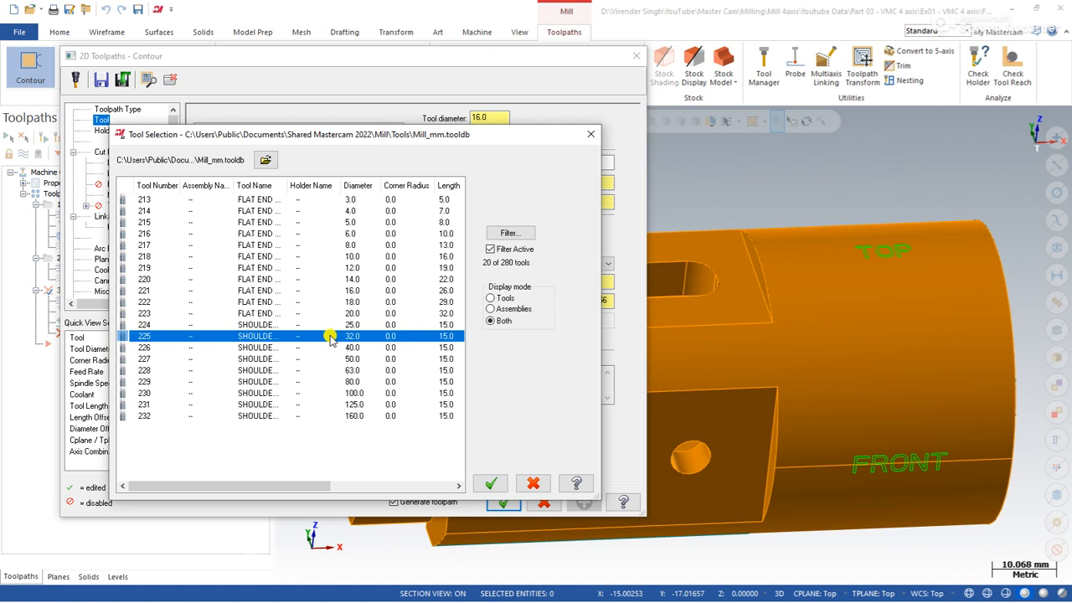
left_click(490, 483)
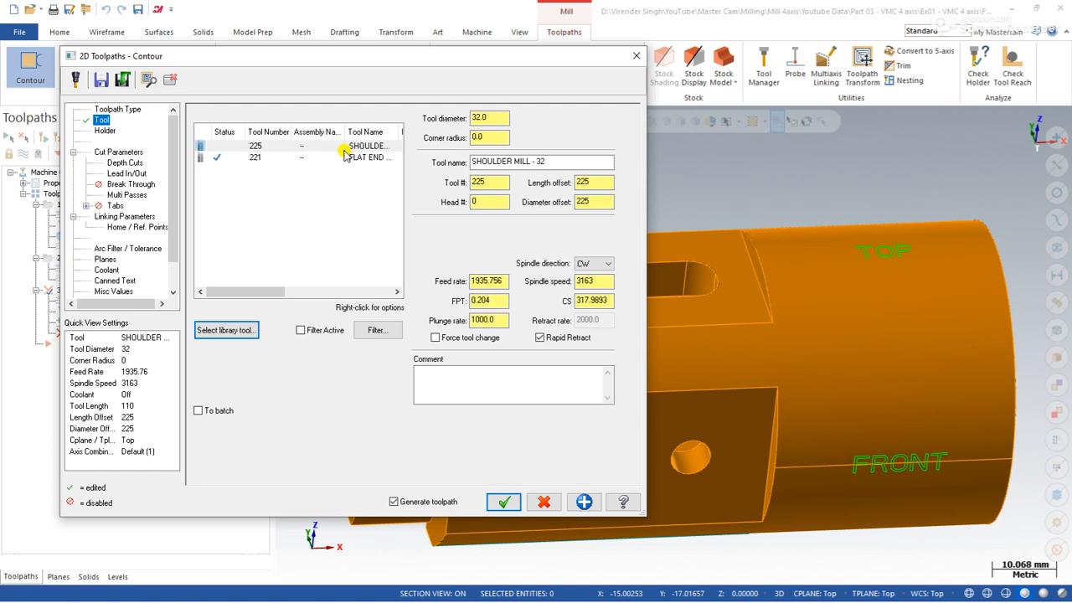
left_click(475, 137)
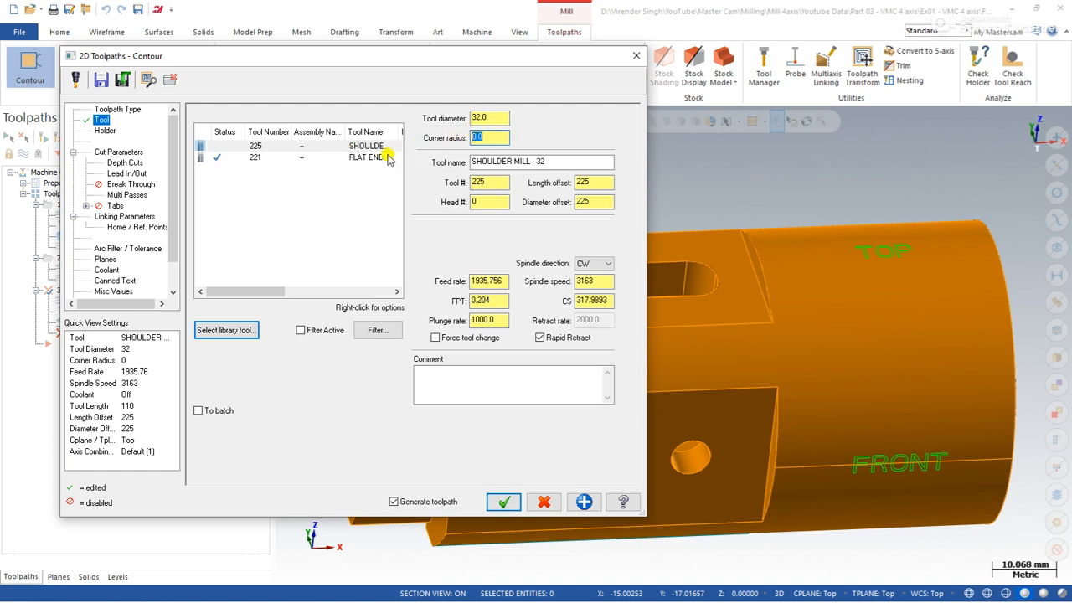
Review the slot flat contour's cut parameters, depth cuts and lead in/out settings, and generate the toolpath
left_click(113, 153)
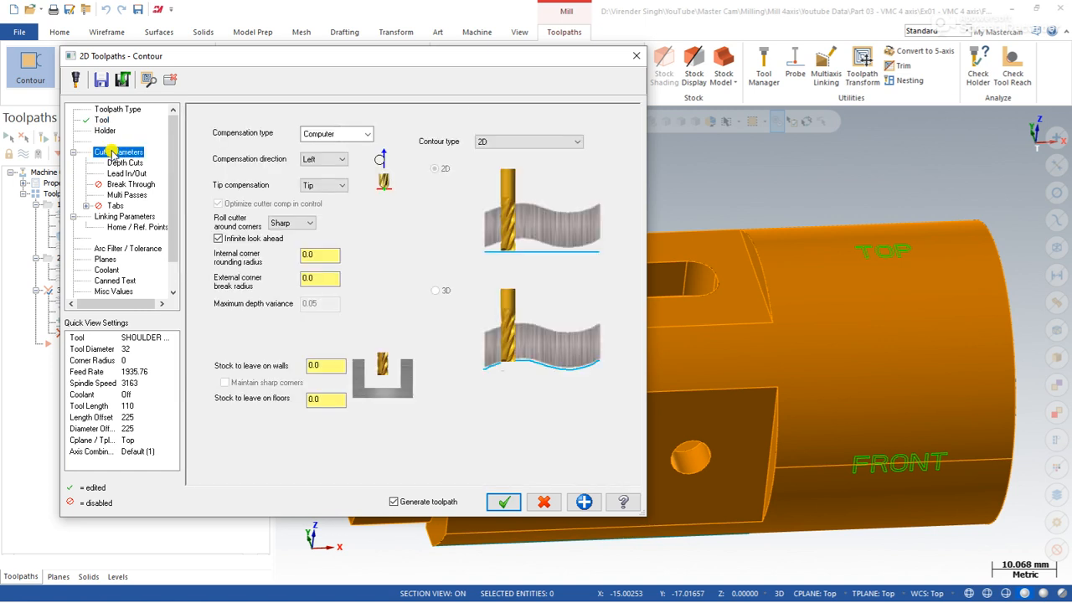
left_click(121, 163)
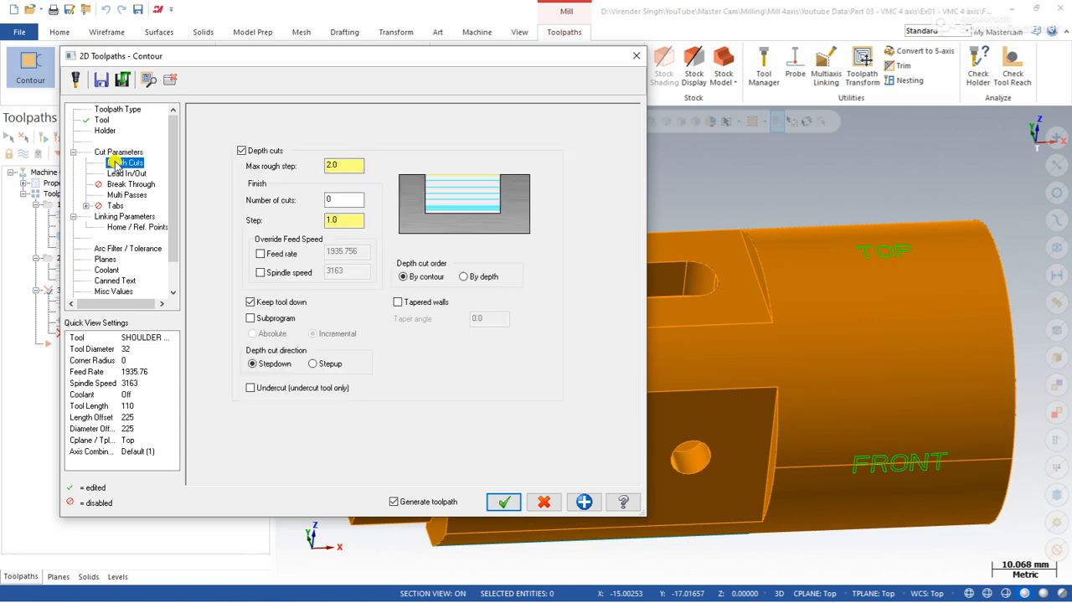
left_click(118, 173)
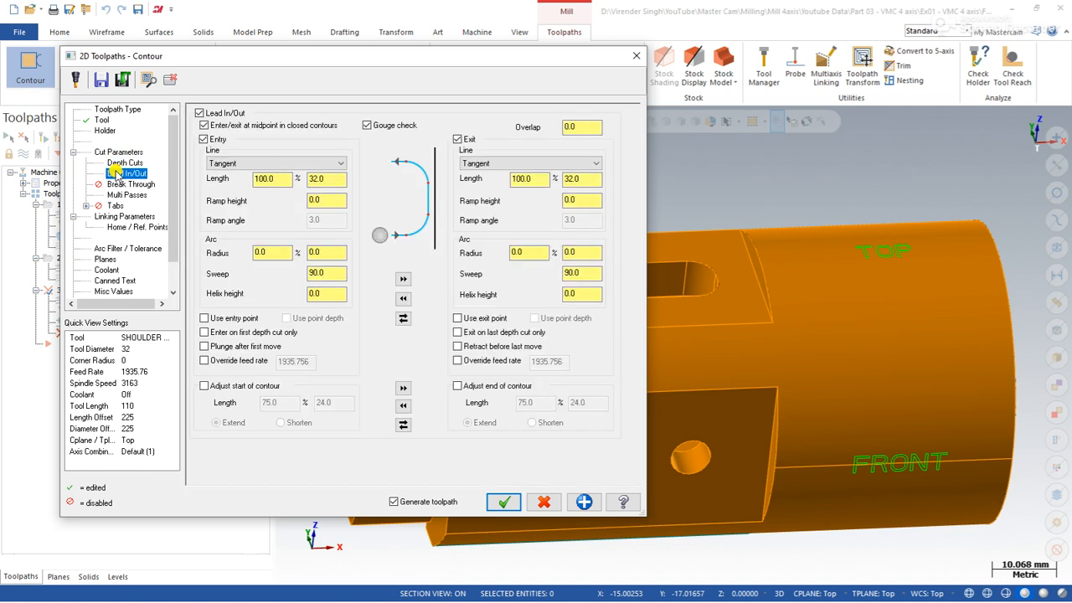
left_click(505, 502)
middle_click_drag(478, 388, 517, 349)
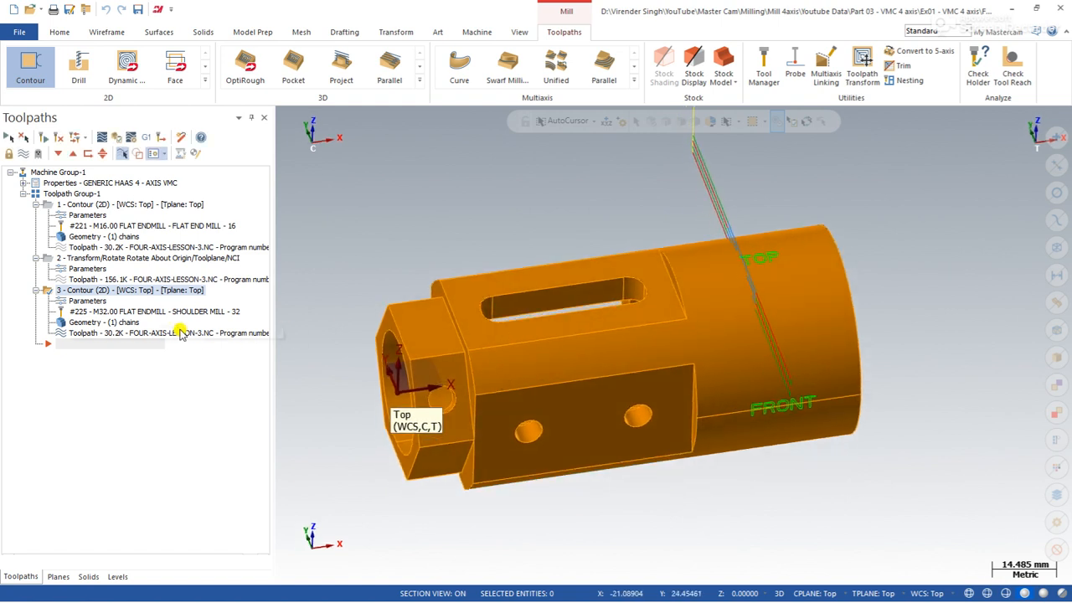
Change the slot flat contour's compensation direction to Right and regenerate the toolpath
left_click(81, 302)
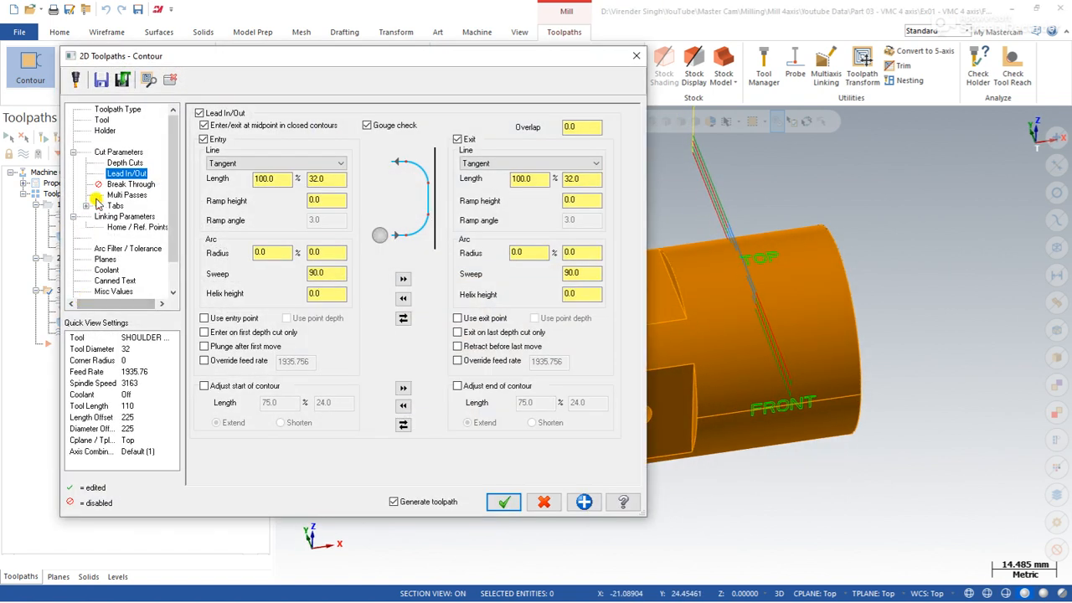
left_click(120, 152)
left_click(331, 159)
left_click(320, 175)
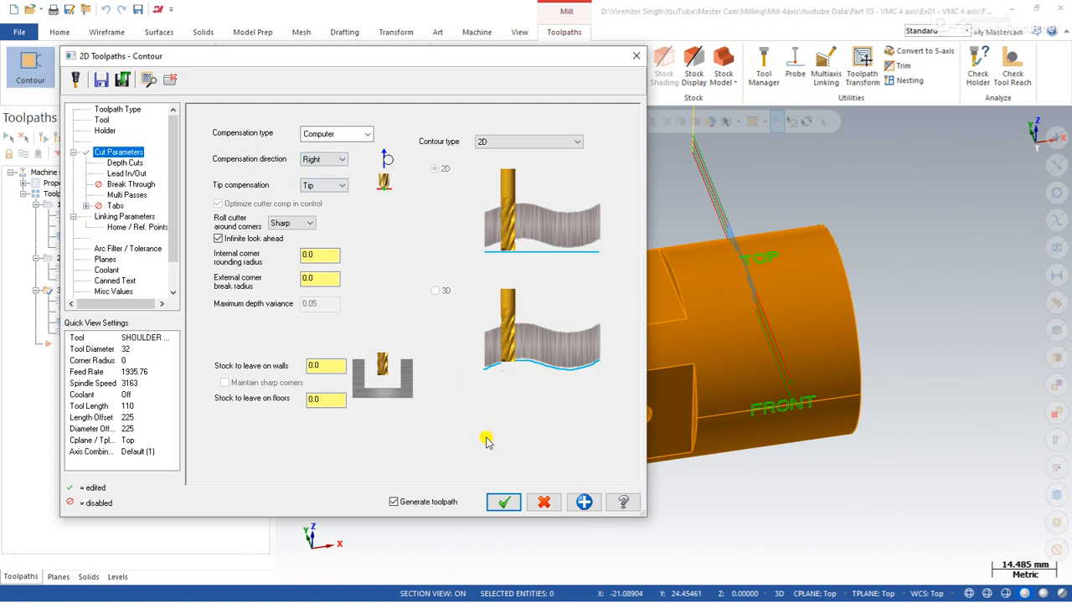
left_click(503, 501)
scroll(481, 453, "down", 2)
middle_click_drag(494, 448, 470, 335)
Backplot the slot flat contour to check the shoulder mill's motion across the flat
left_click(102, 135)
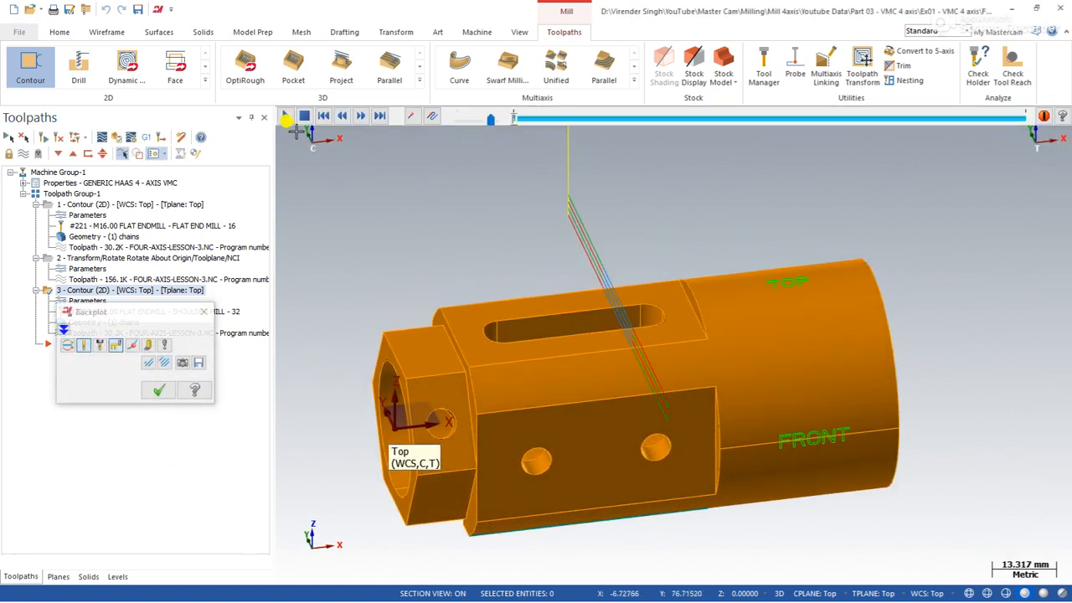
left_click(285, 116)
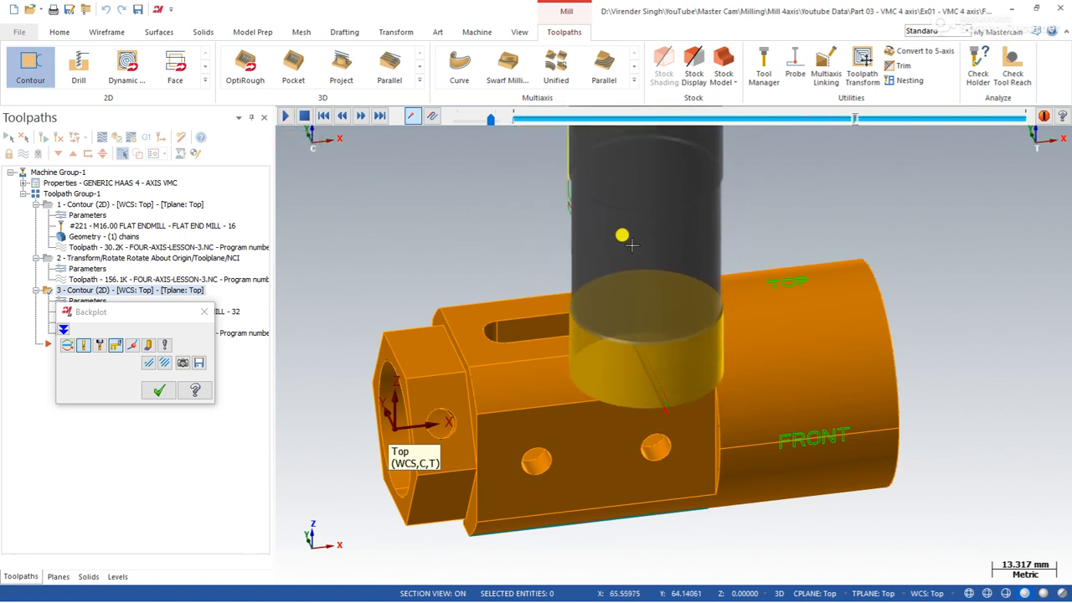
left_click(203, 311)
Set the contour's multi passes to 2 rough passes with 20.0 mm spacing and regenerate it
left_click(87, 302)
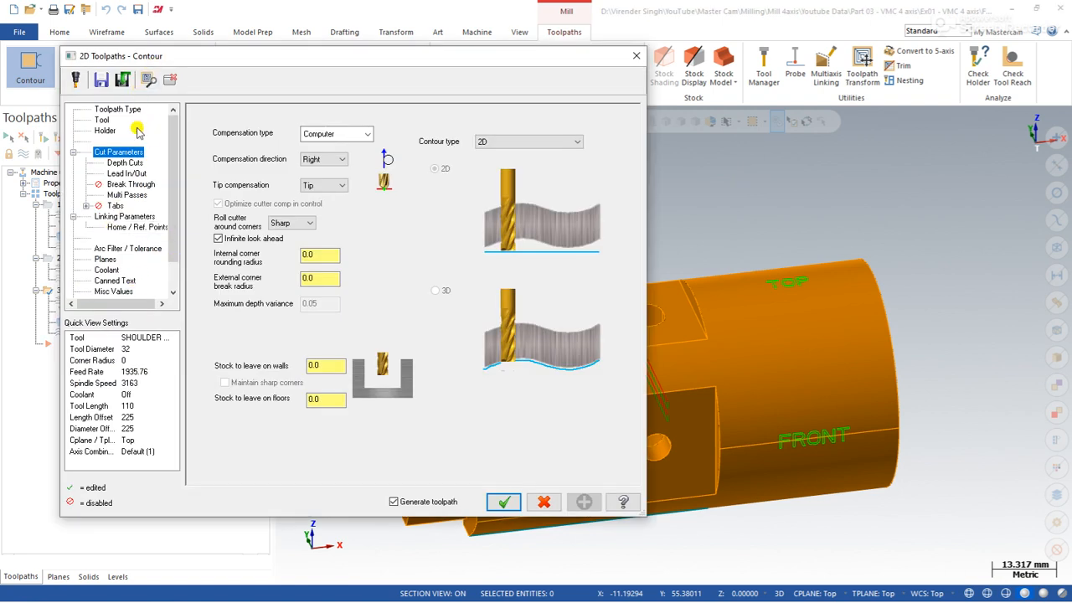
left_click(126, 195)
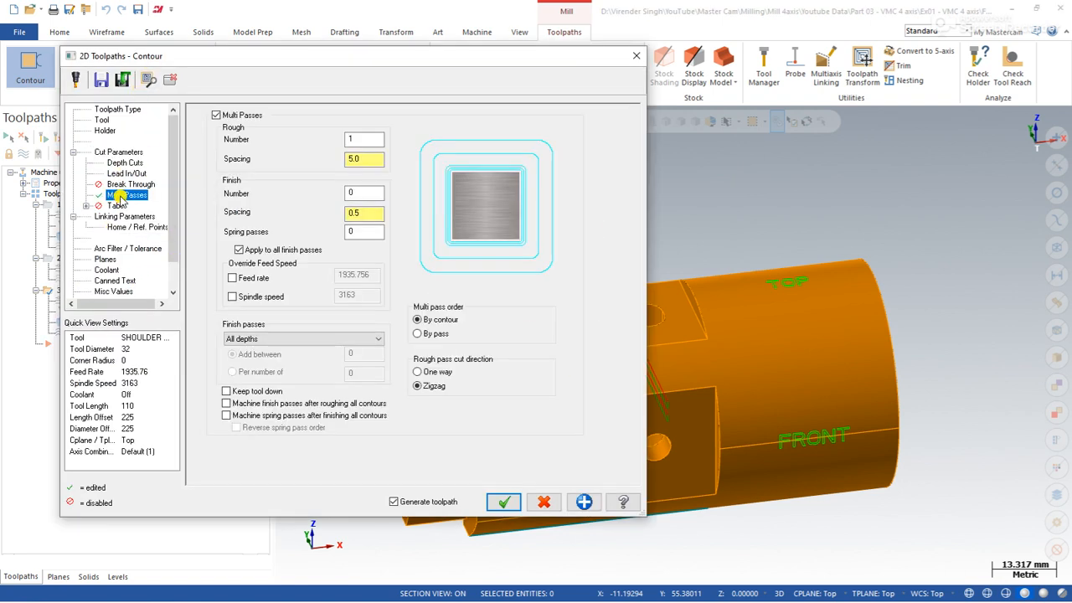
double_click(360, 140)
double_click(362, 160)
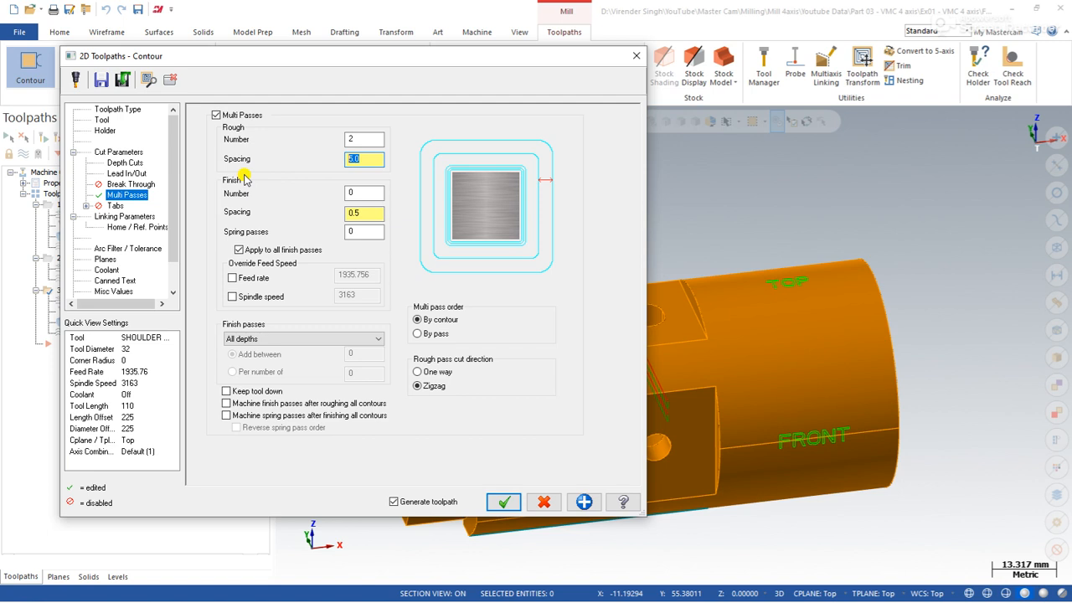
left_click(496, 499)
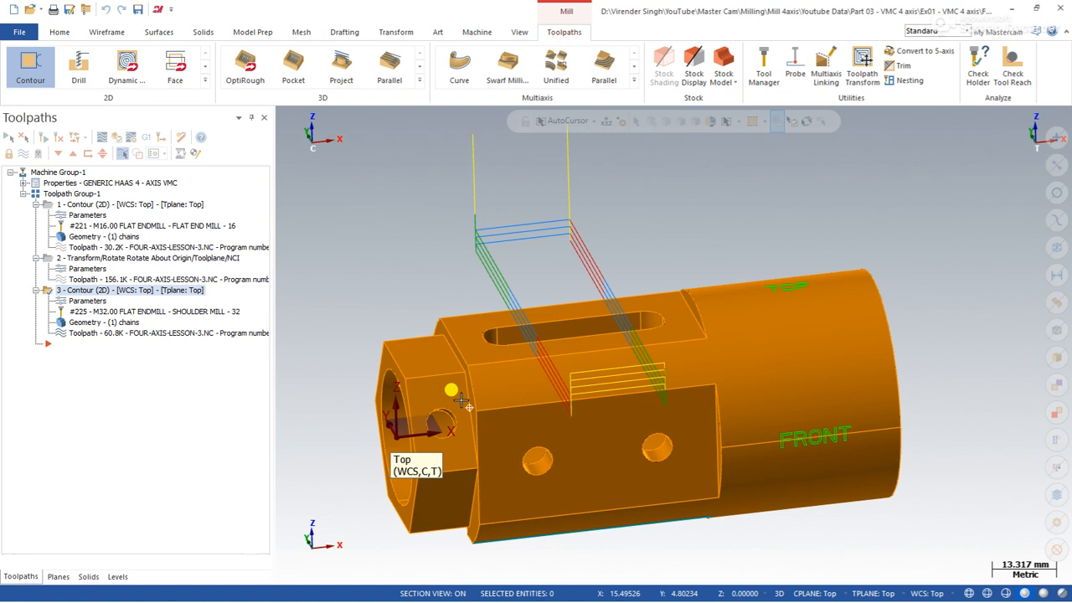
Keep the tool down between the contour's multi passes and backplot the regenerated toolpath
left_click(74, 306)
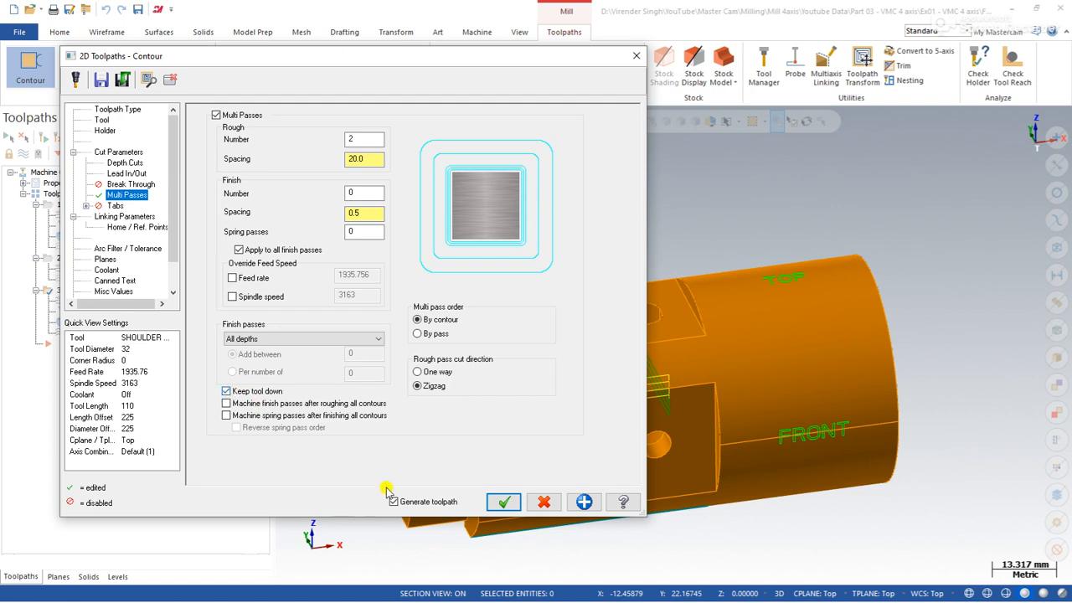
left_click(500, 501)
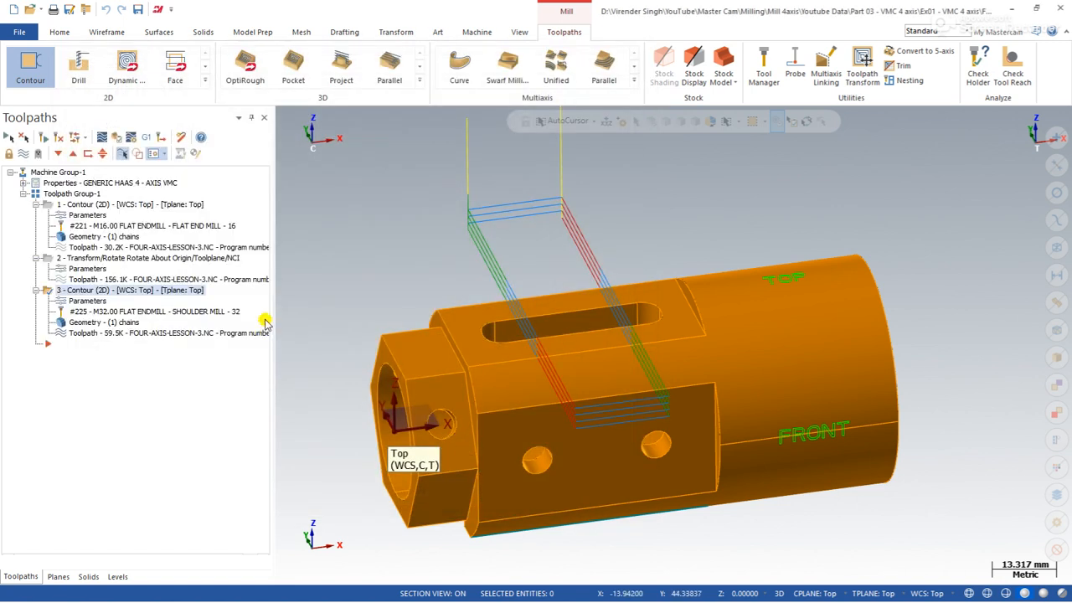
left_click(100, 140)
left_click(285, 118)
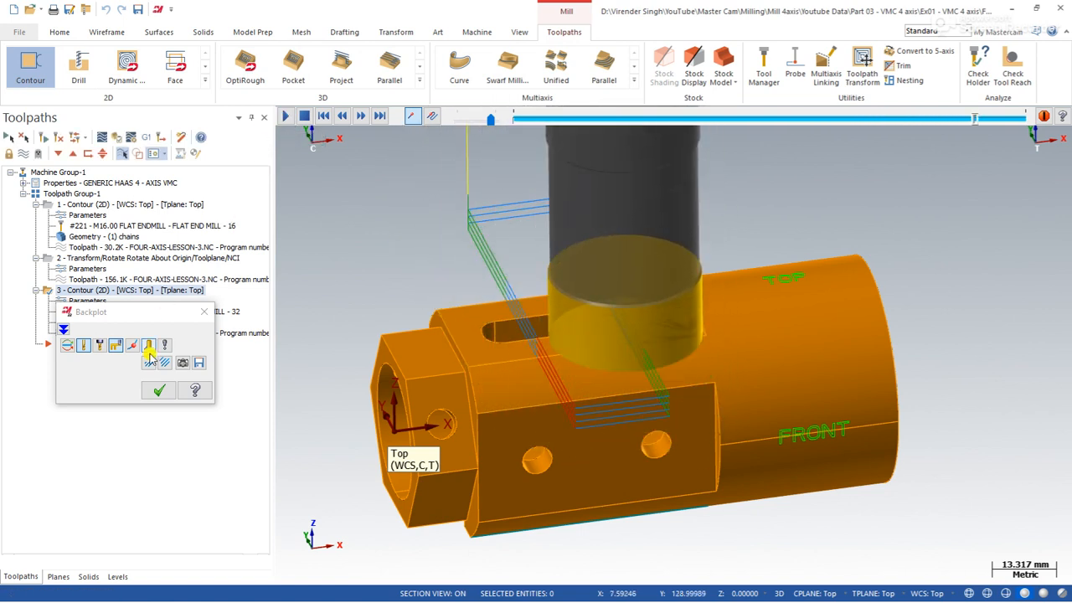
left_click(160, 391)
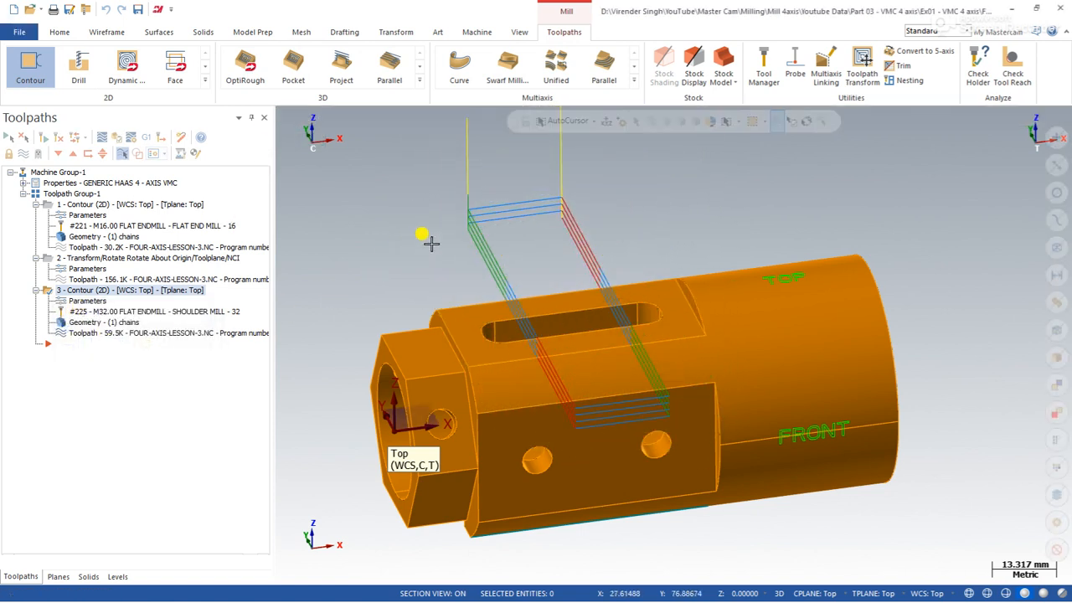
Pick the contour's top of stock from a point on the model's cylindrical shoulder and round it to 4.0 mm incremental
right_click(622, 205)
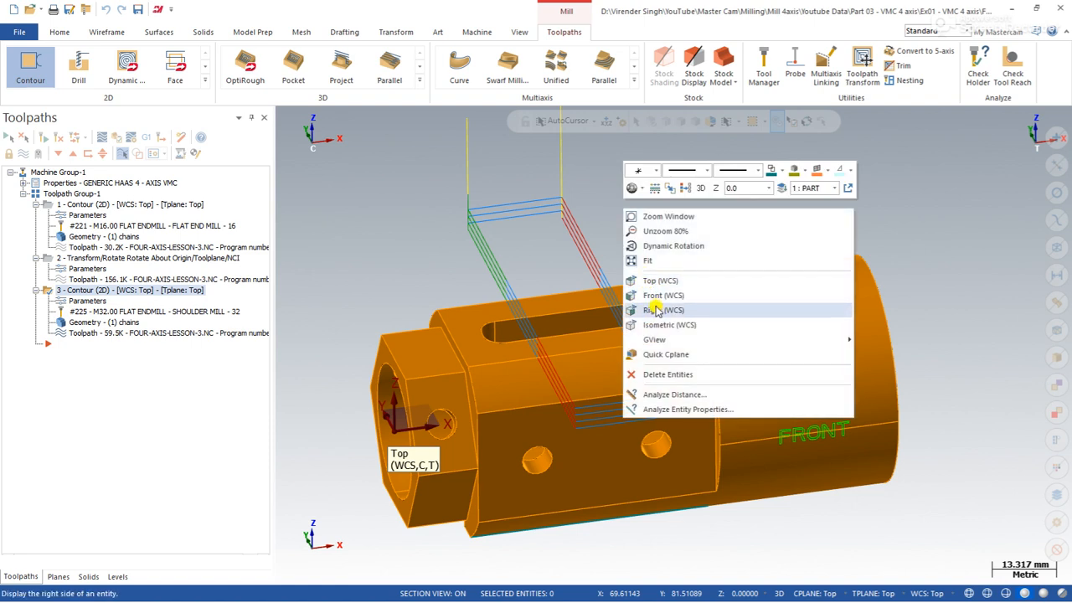
left_click(657, 310)
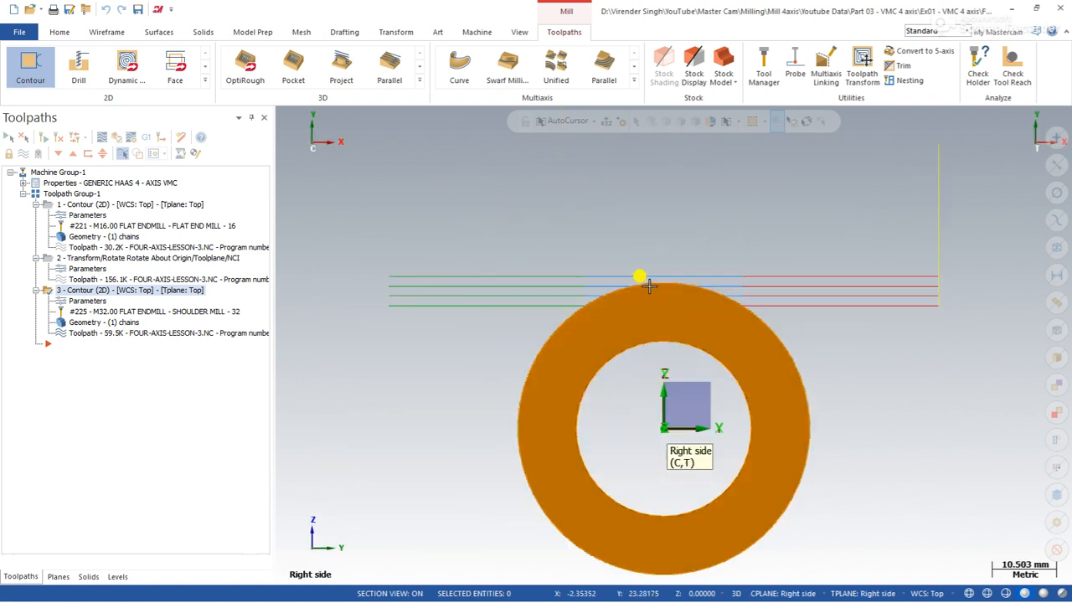
right_click(549, 210)
left_click(592, 291)
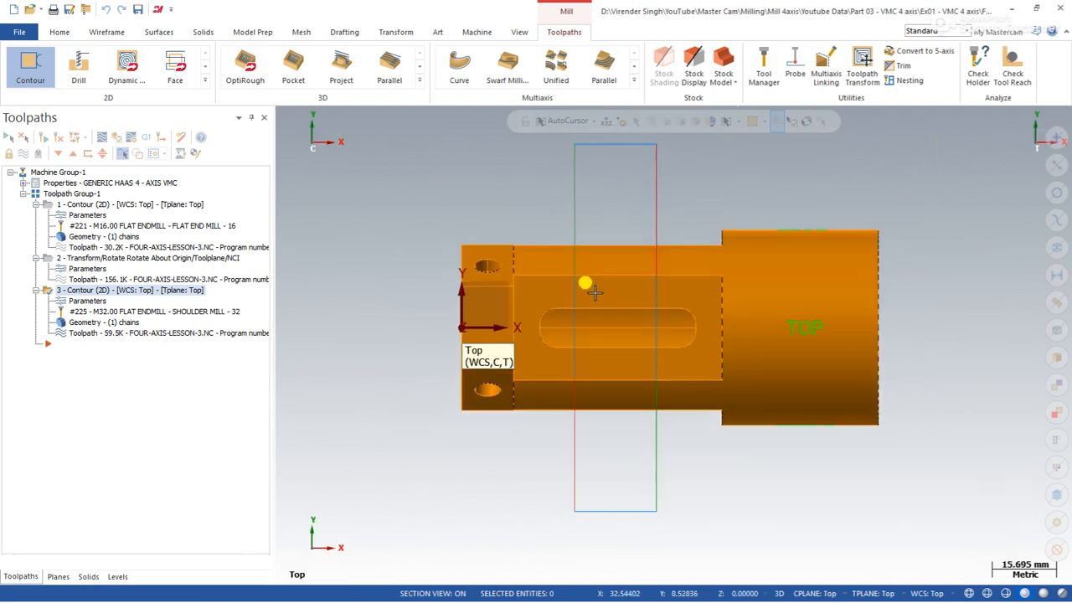
left_click(90, 301)
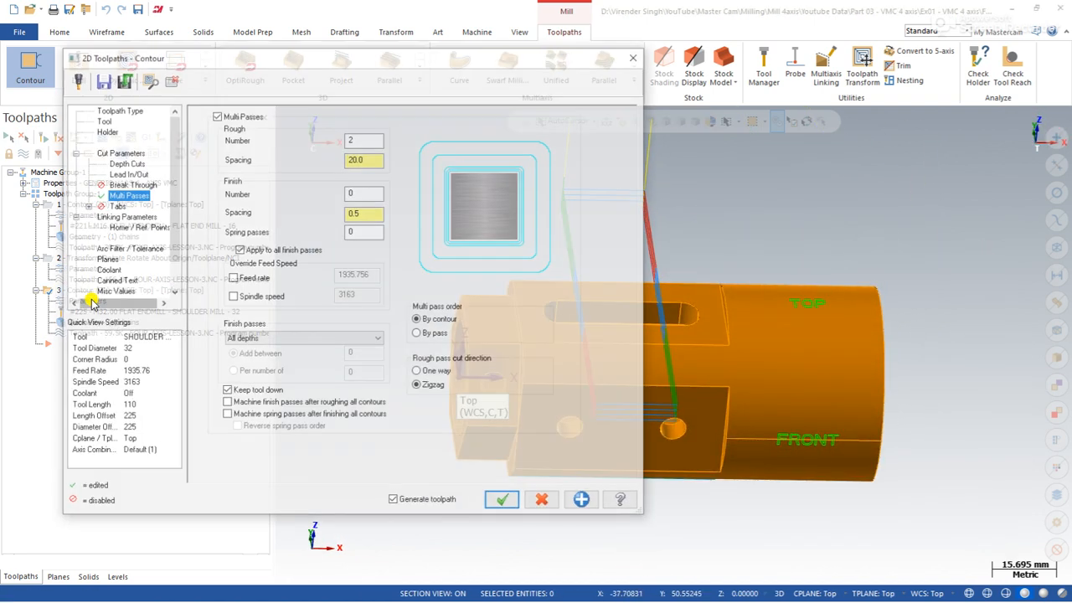
left_click(130, 217)
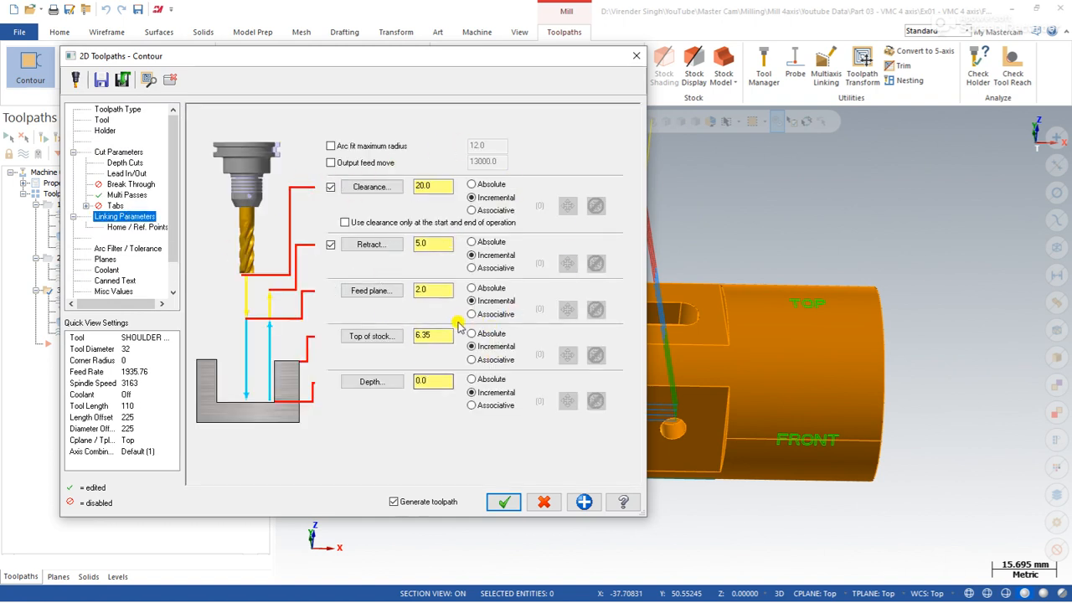
left_click(377, 339)
middle_click_drag(720, 317, 896, 289)
scroll(723, 325, "up", 3)
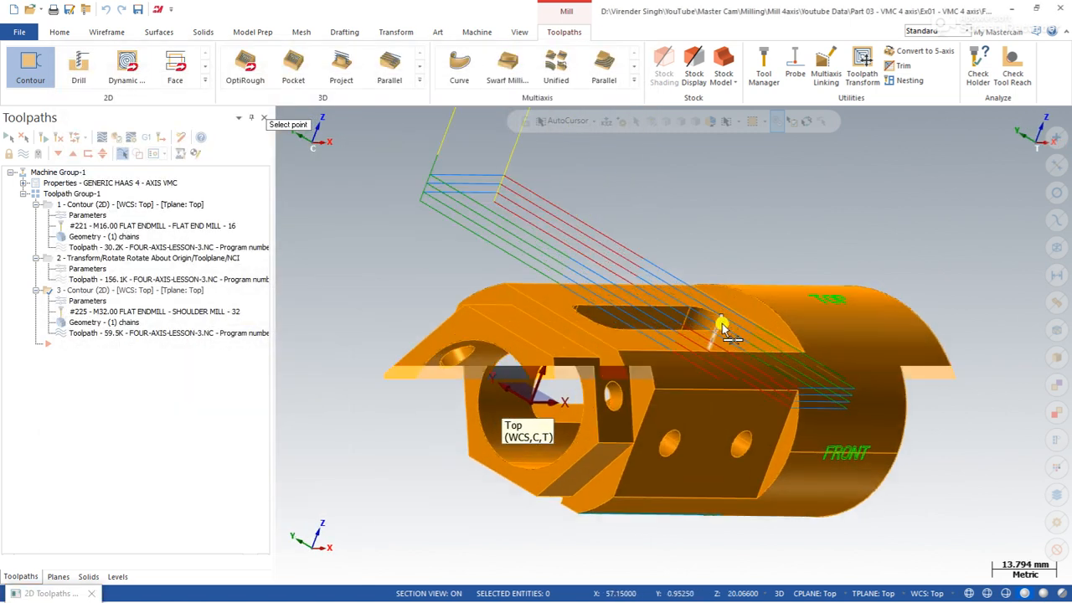
left_click(756, 294)
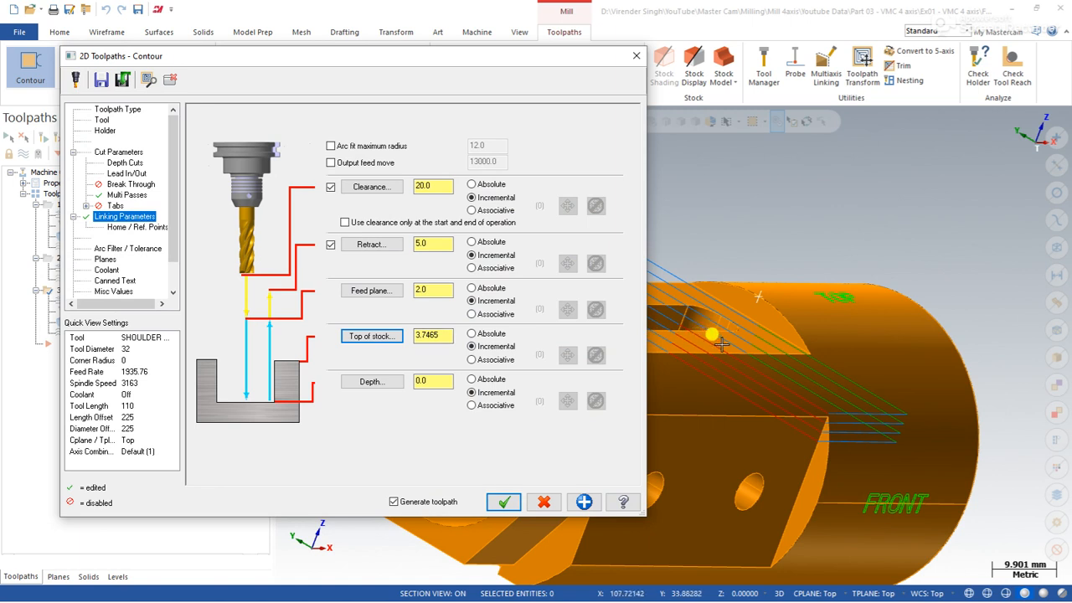
double_click(431, 336)
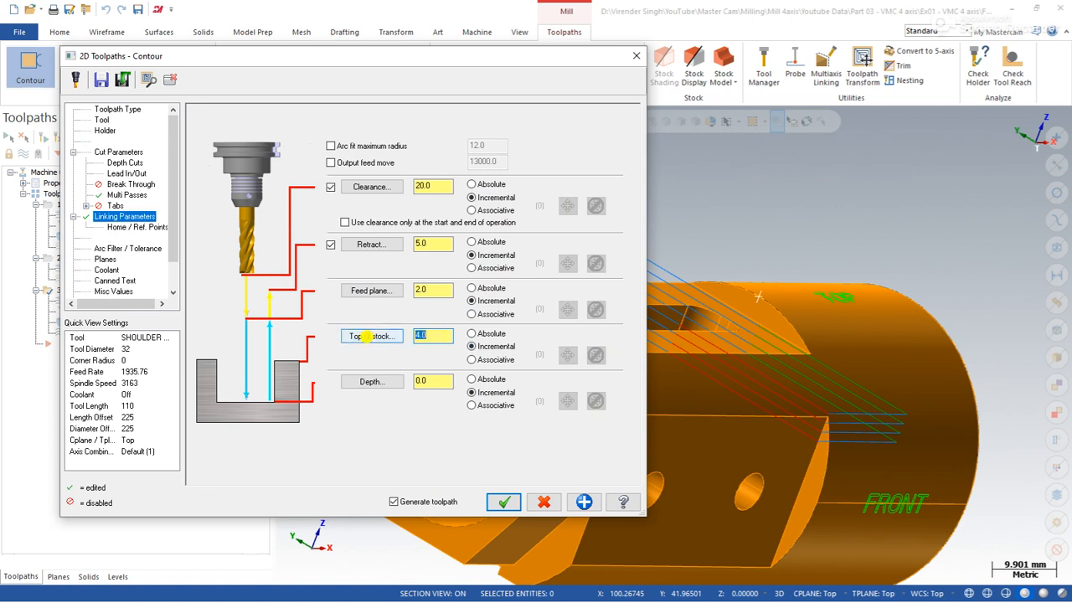
left_click(503, 502)
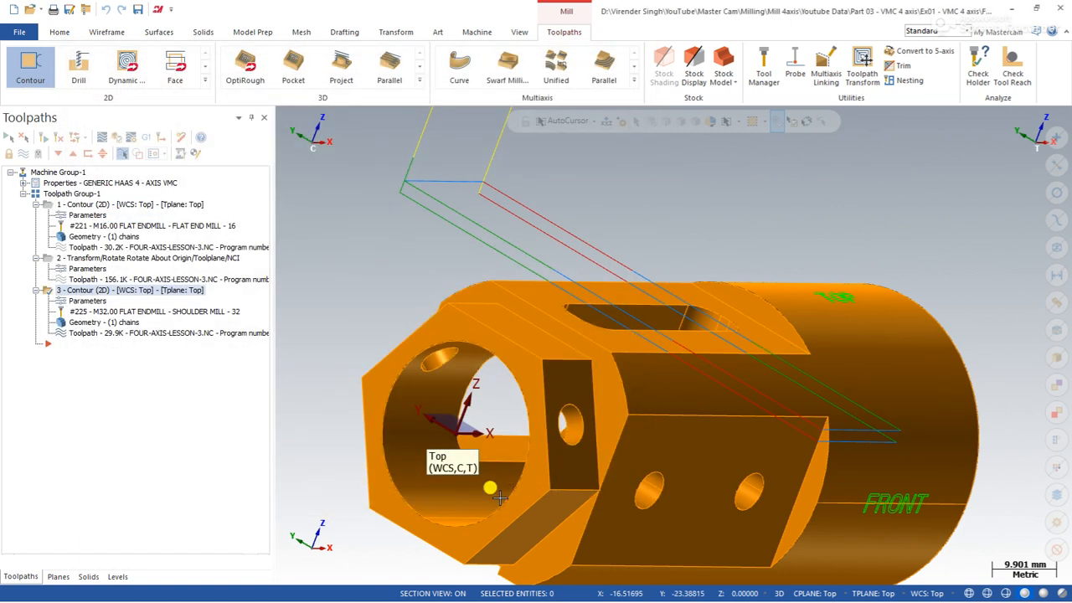
Duplicate the rotate transform operation after the slot flat contour and make that shoulder mill contour its source operation
middle_click_drag(544, 289, 491, 311)
scroll(501, 308, "down", 2)
scroll(409, 322, "down", 1)
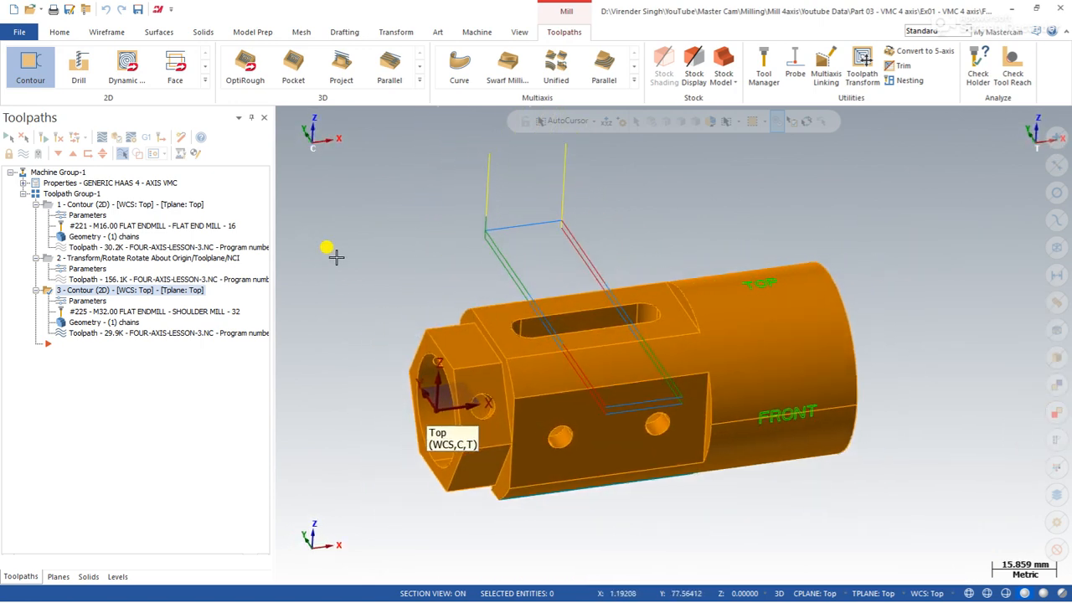
right_click(342, 217)
left_click(407, 292)
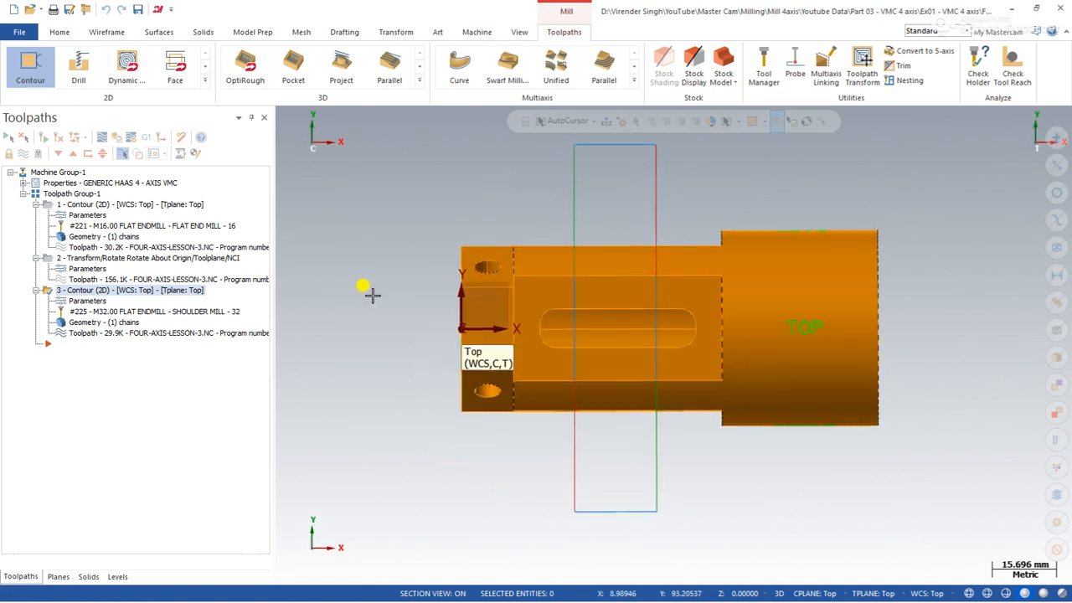
scroll(377, 266, "up", 3)
left_click(51, 259)
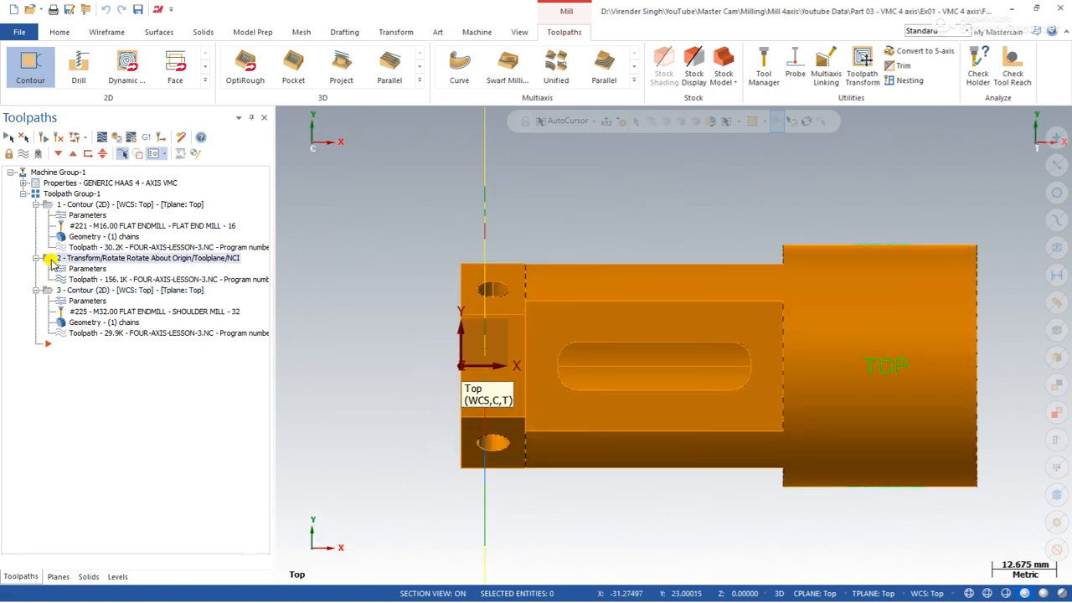
key("ctrl+v")
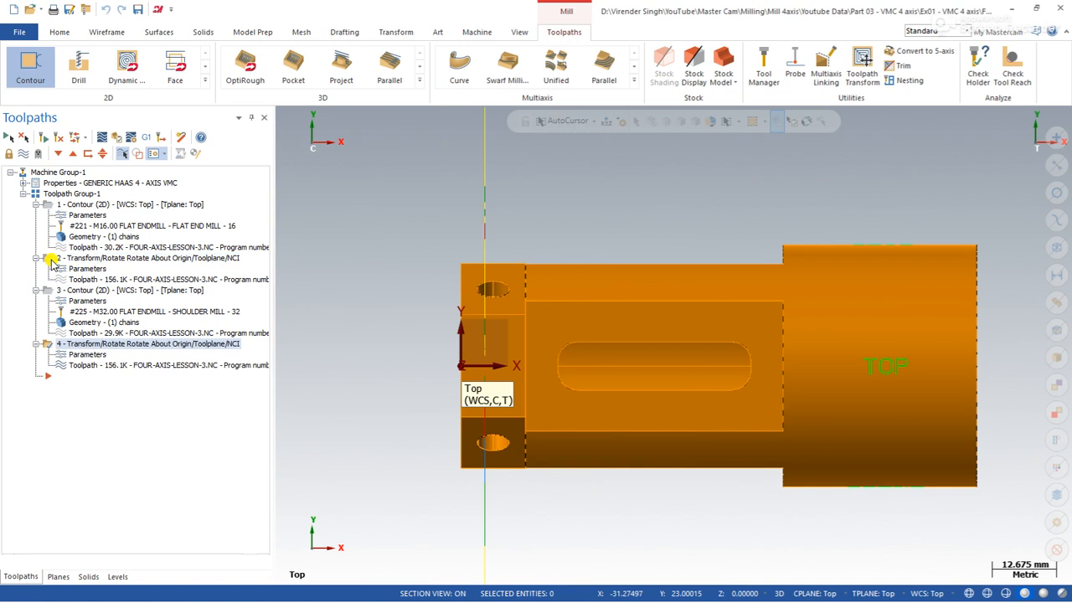
left_click(70, 354)
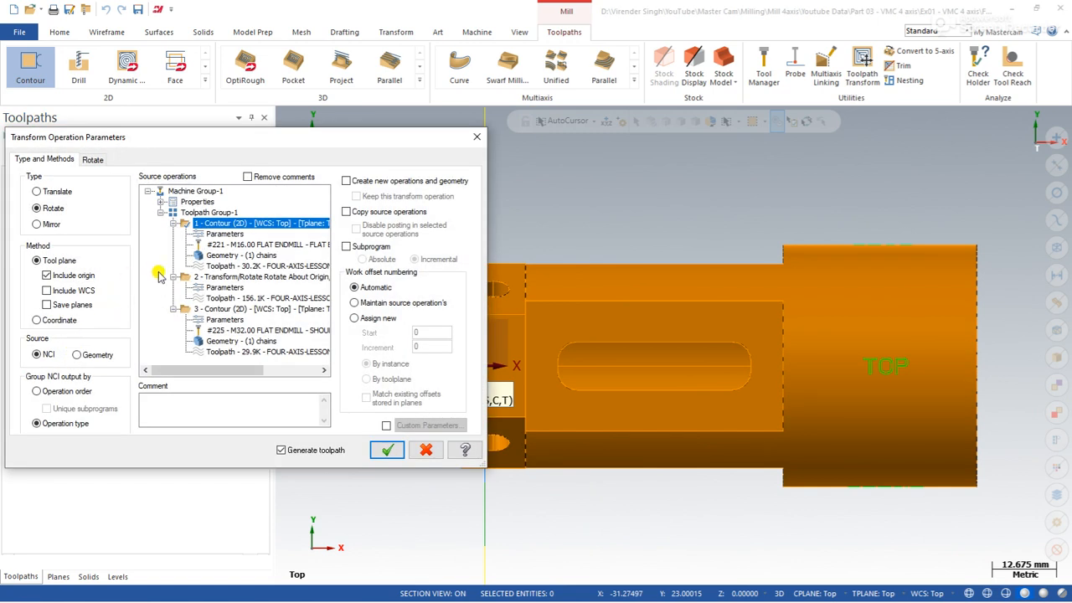
left_click(190, 311)
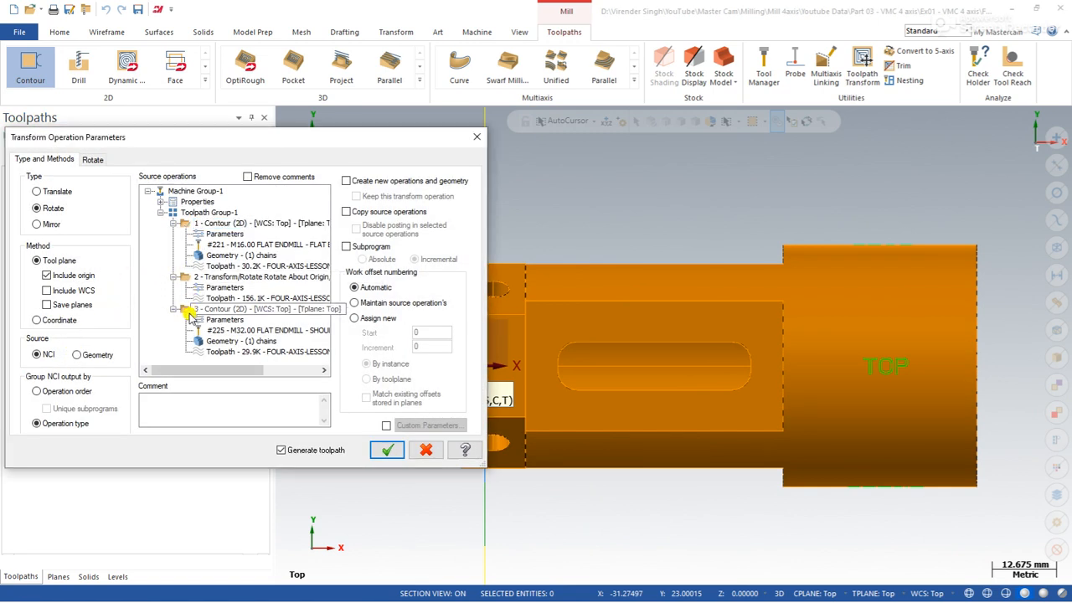
Set the copied rotation to 3 instances with both angles at 90° about the Right side plane, and display all operations' toolpaths
left_click(93, 160)
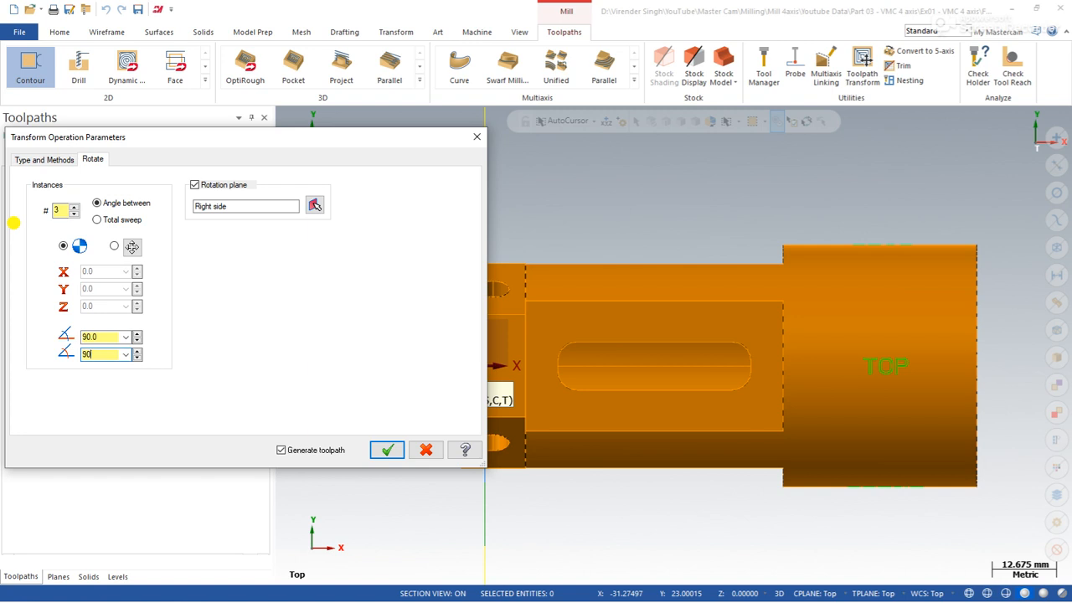
left_click(374, 442)
middle_click_drag(402, 411, 416, 288)
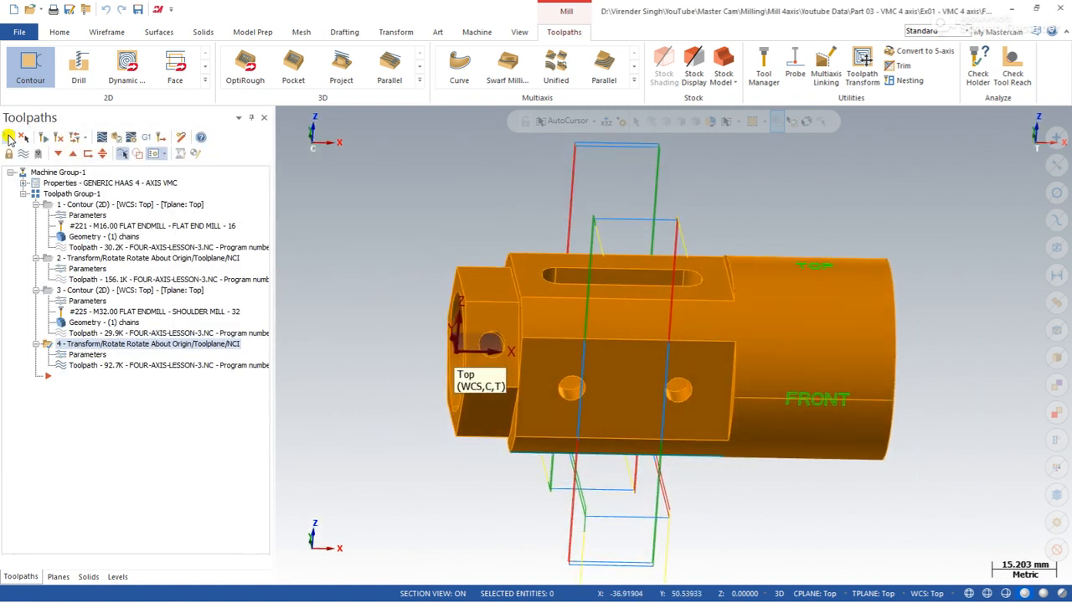
left_click(8, 137)
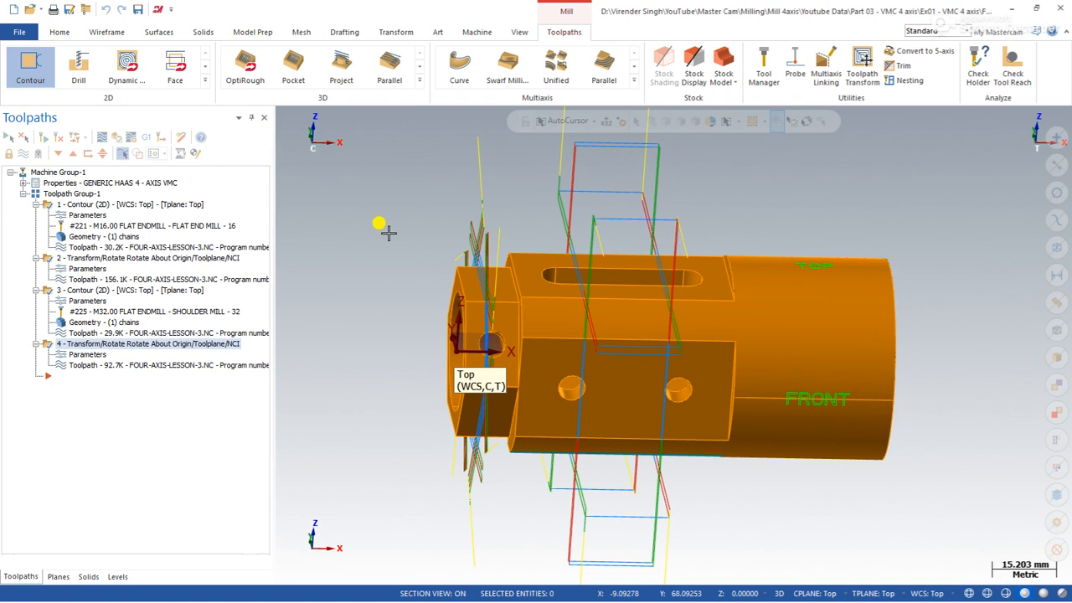
middle_click_drag(460, 237, 498, 430)
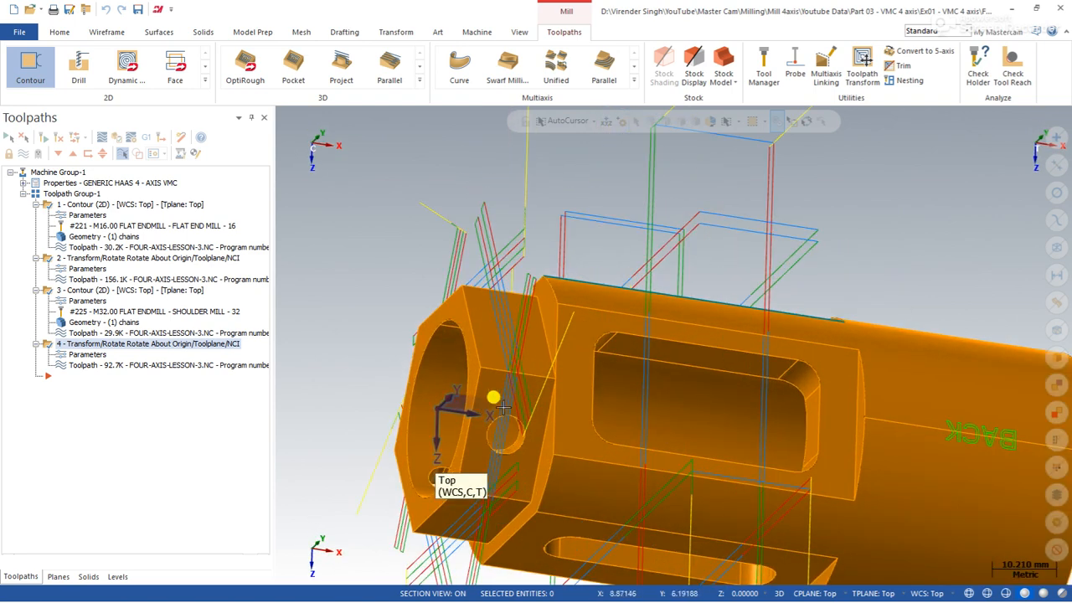
Examine the rotated contour toolpaths around the hexagonal end and the body flats from the top and from angled views
right_click(499, 212)
left_click(535, 280)
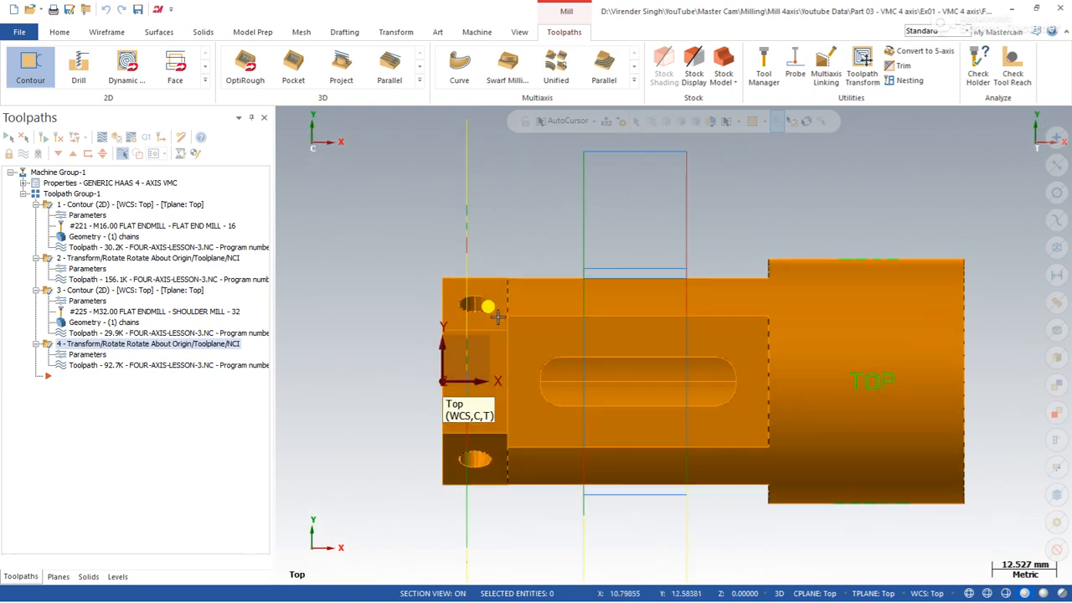
middle_click_drag(535, 263, 509, 341)
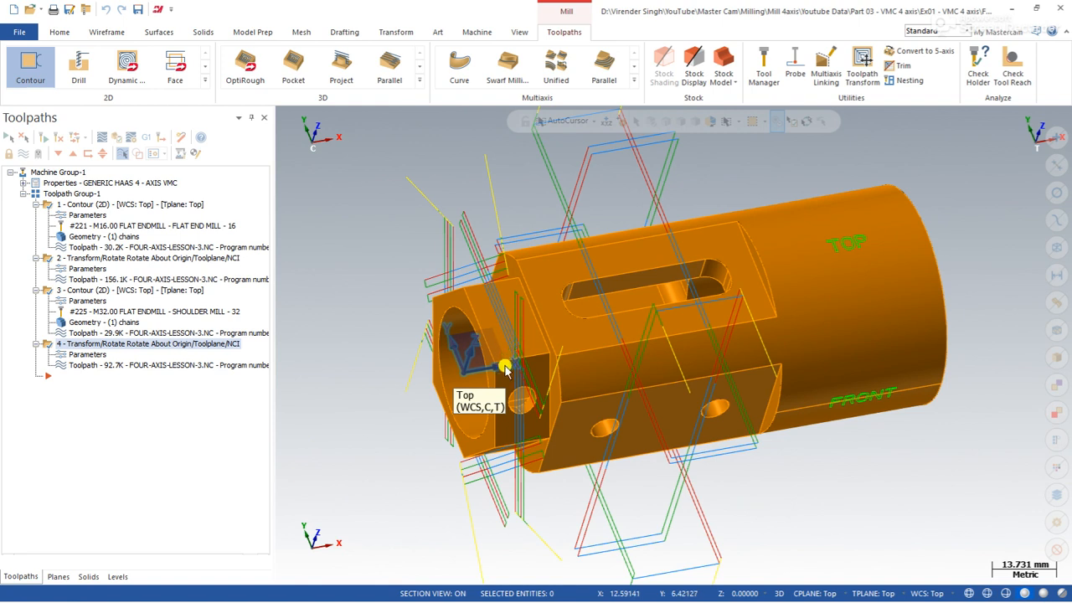
middle_click_drag(505, 368, 508, 360)
scroll(515, 362, "up", 2)
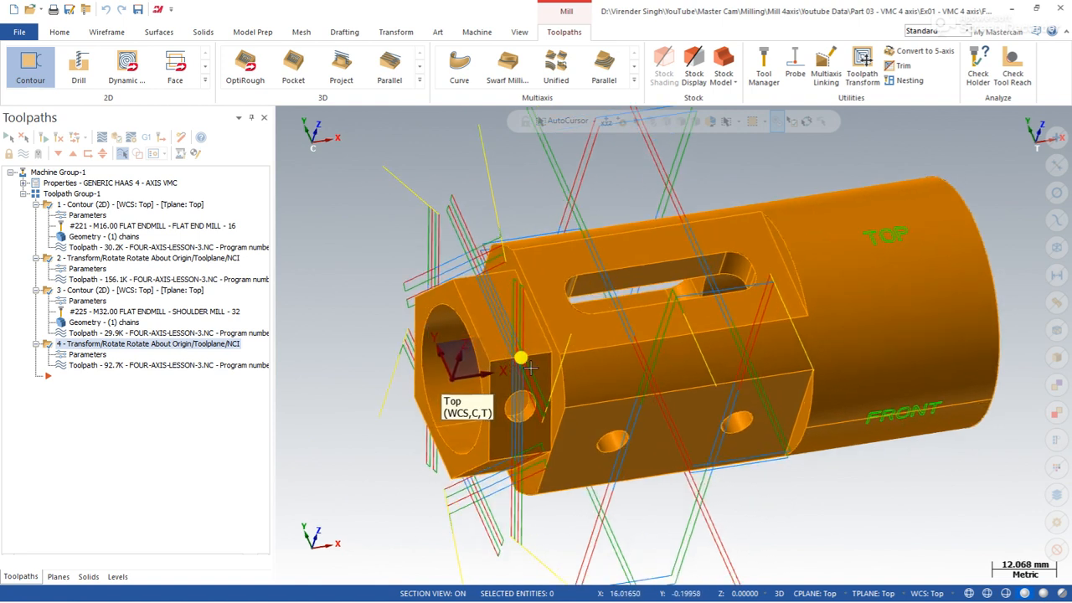
scroll(499, 368, "up", 1)
mouse_move(498, 371)
middle_mouse_down()
mouse_move(503, 335)
mouse_move(512, 354)
mouse_move(477, 373)
middle_mouse_up()
scroll(473, 374, "down", 4)
scroll(558, 371, "up", 3)
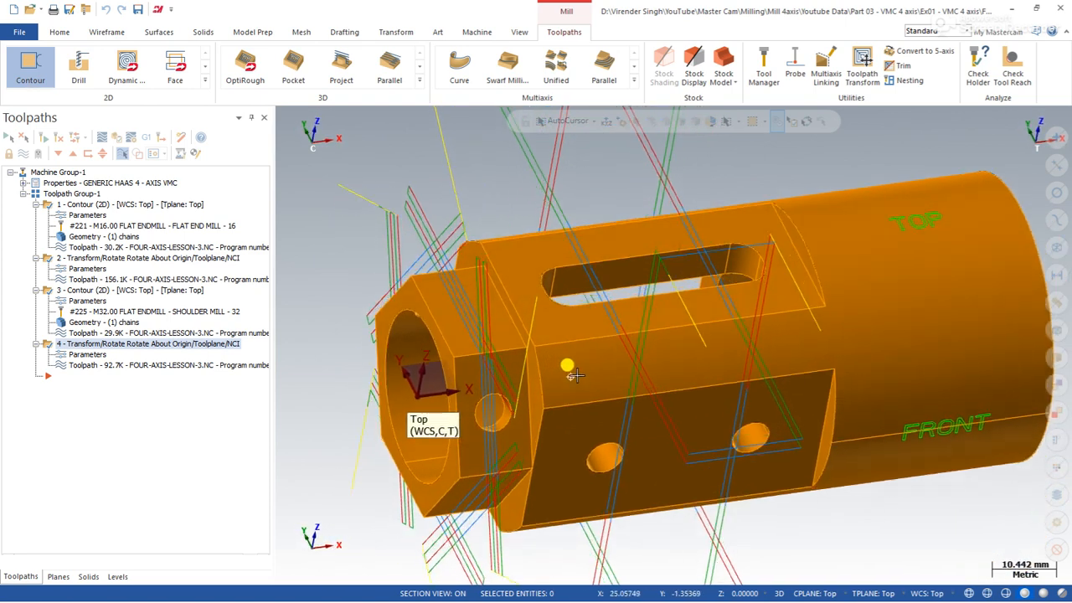
mouse_move(480, 407)
middle_mouse_down()
mouse_move(503, 377)
mouse_move(517, 382)
mouse_move(486, 420)
mouse_move(502, 403)
mouse_move(498, 416)
middle_mouse_up()
scroll(486, 419, "up", 5)
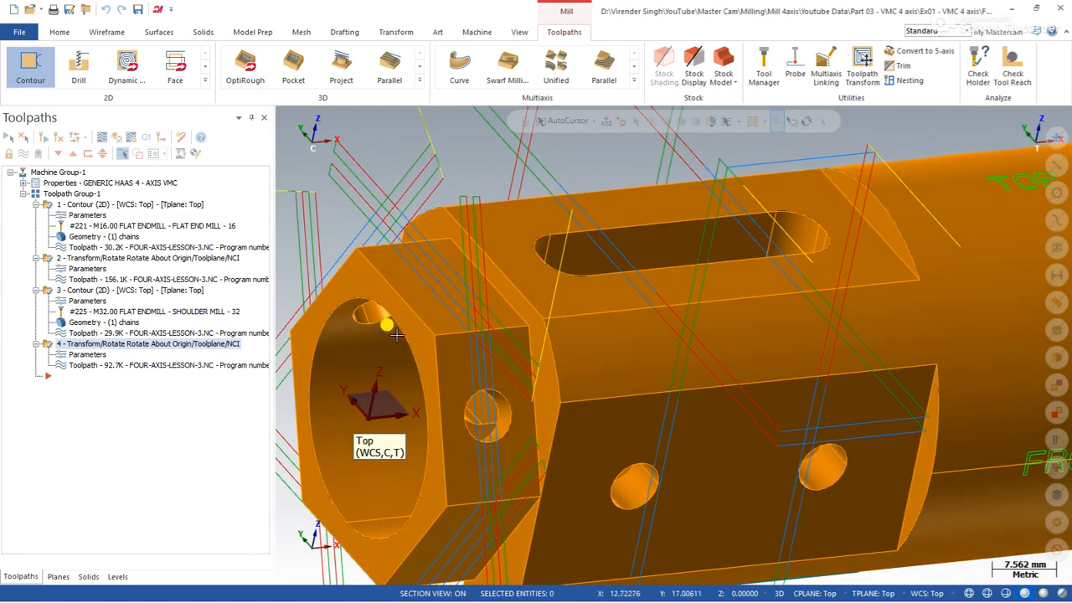
Start a drill toolpath using the circular edges of the two 6.35 mm holes in the hexagonal end's faces
left_click(82, 67)
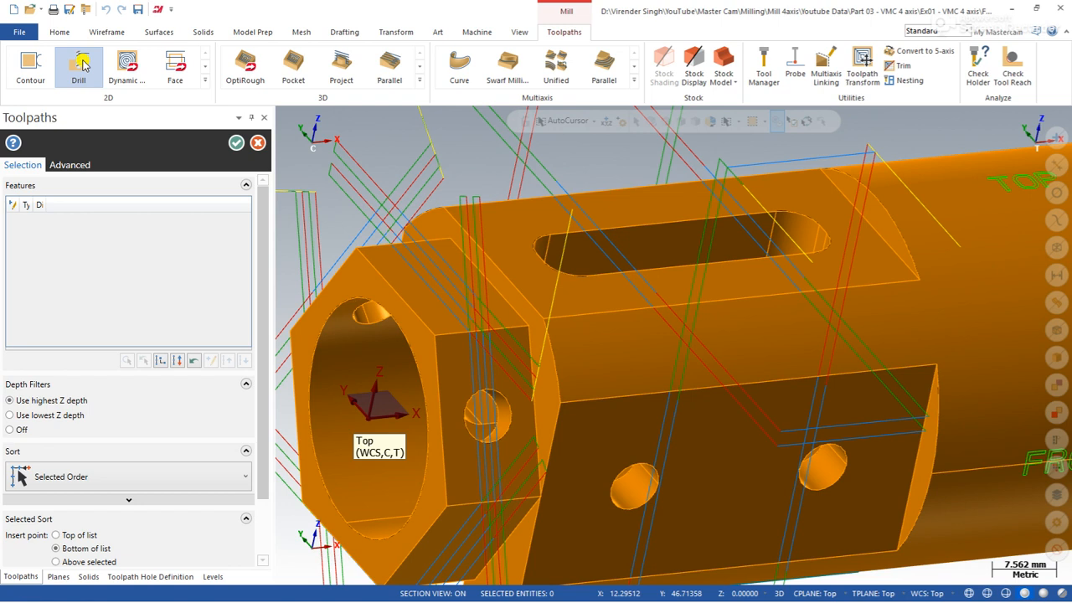
middle_click_drag(498, 412, 476, 358)
left_click(513, 423)
scroll(329, 274, "up", 2)
left_click(329, 263)
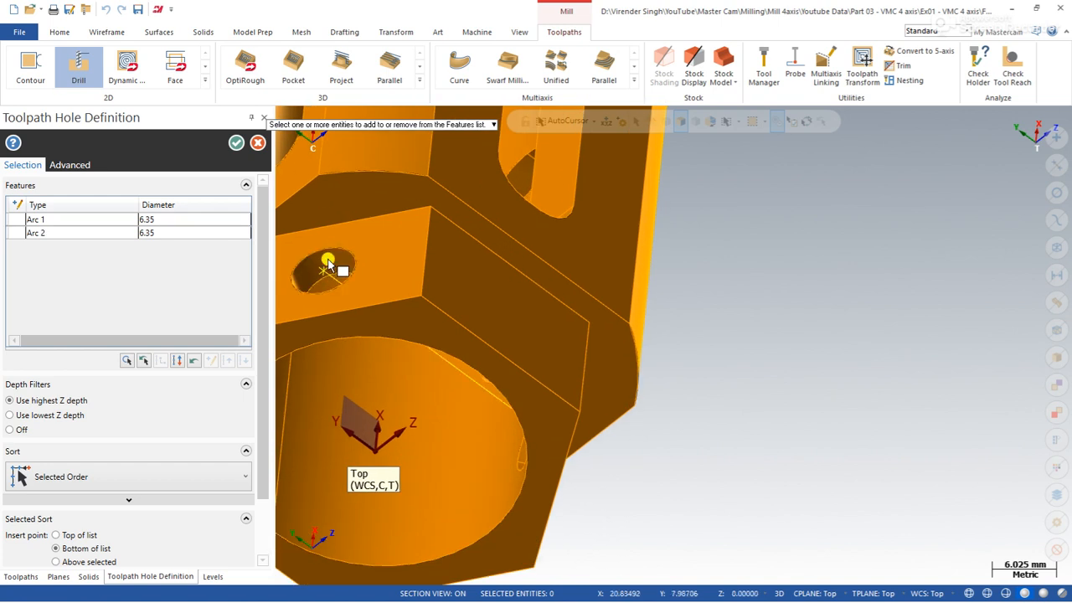
left_click(232, 144)
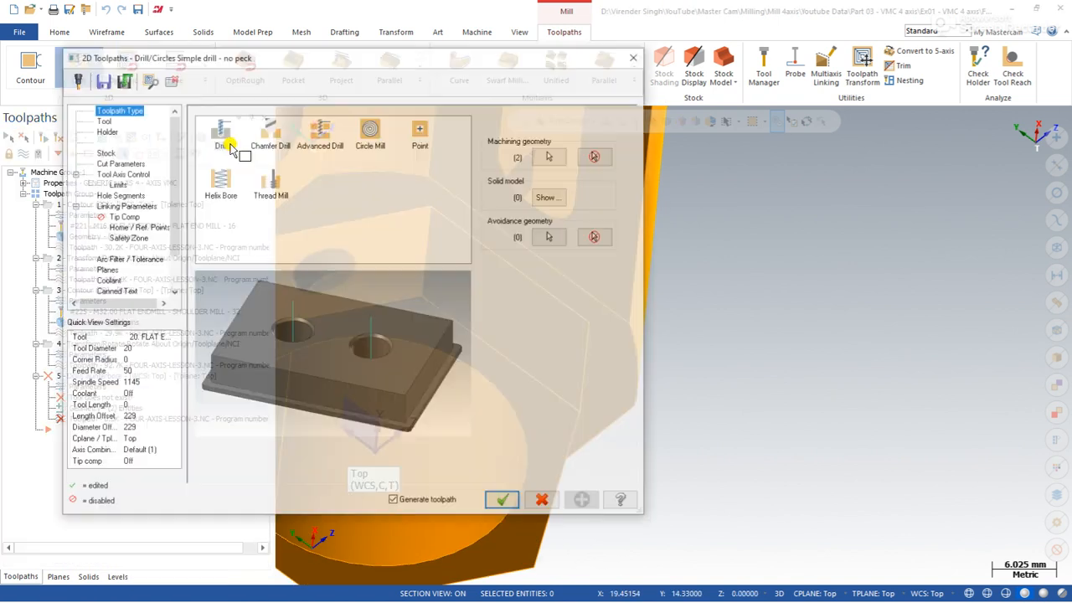
Choose library tool 29, the 6.0 mm solid carbide drill, set its diameter to 6.35 mm, and generate the drill toolpath
left_click(103, 119)
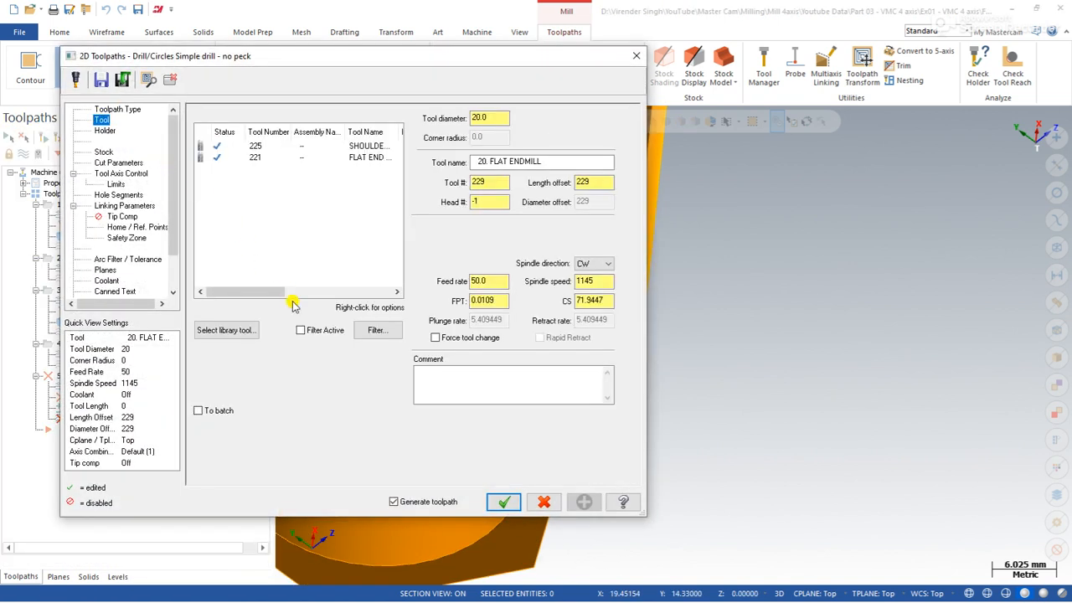
left_click(240, 330)
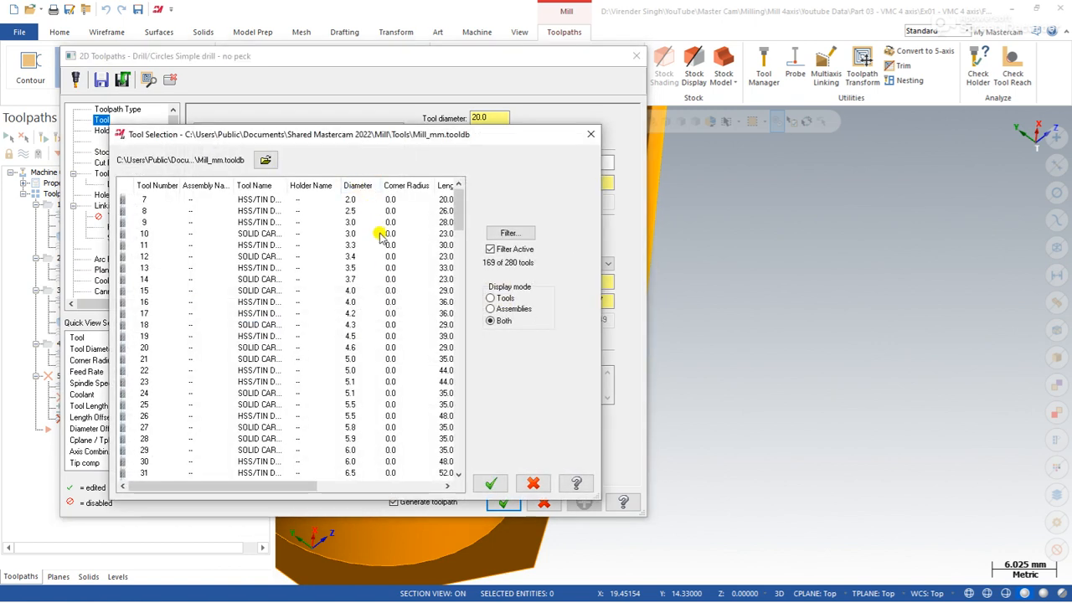
double_click(346, 451)
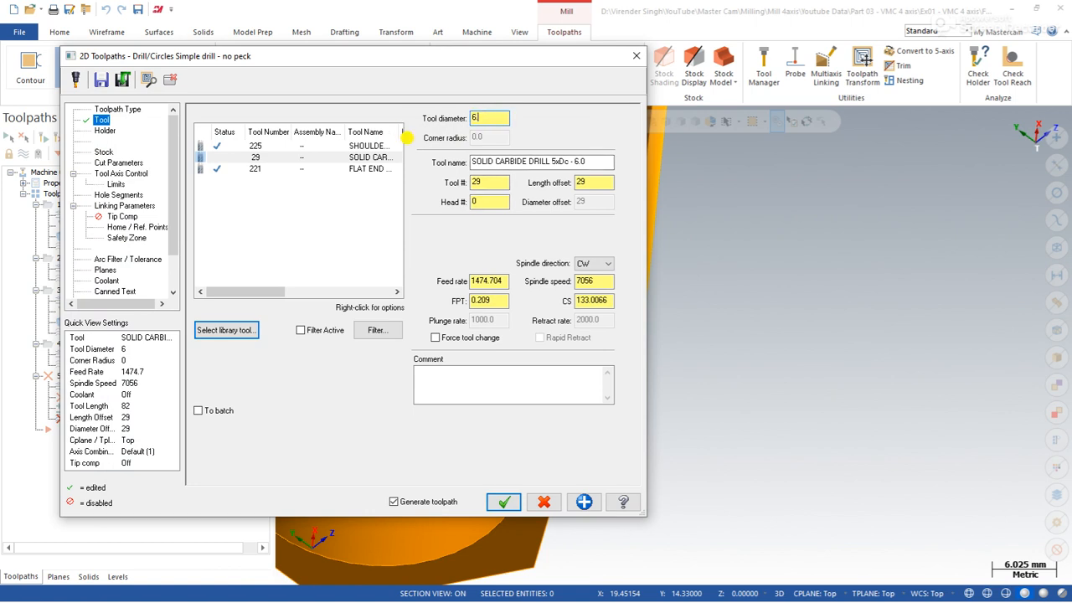
left_click(504, 501)
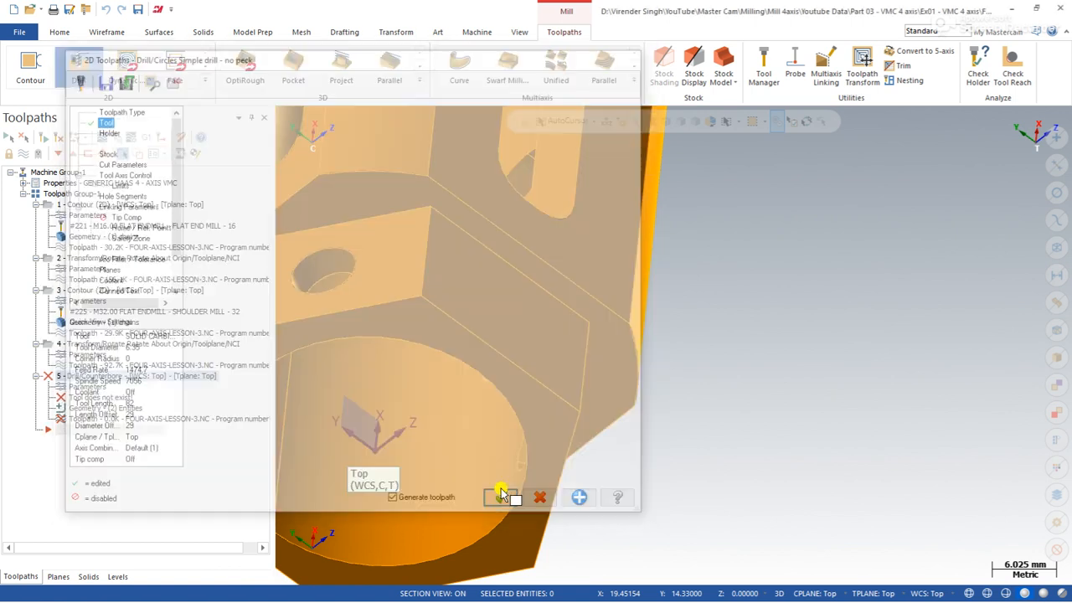
Set the drill operation's tool axis control output format to 4 axis and regenerate it
middle_click_drag(522, 393, 339, 337)
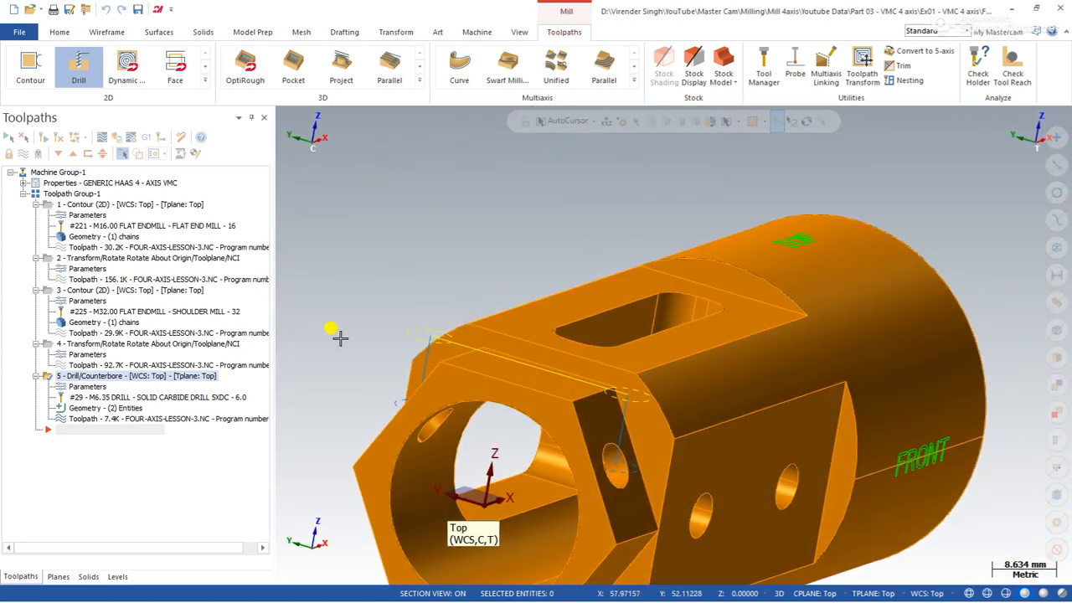
left_click(88, 386)
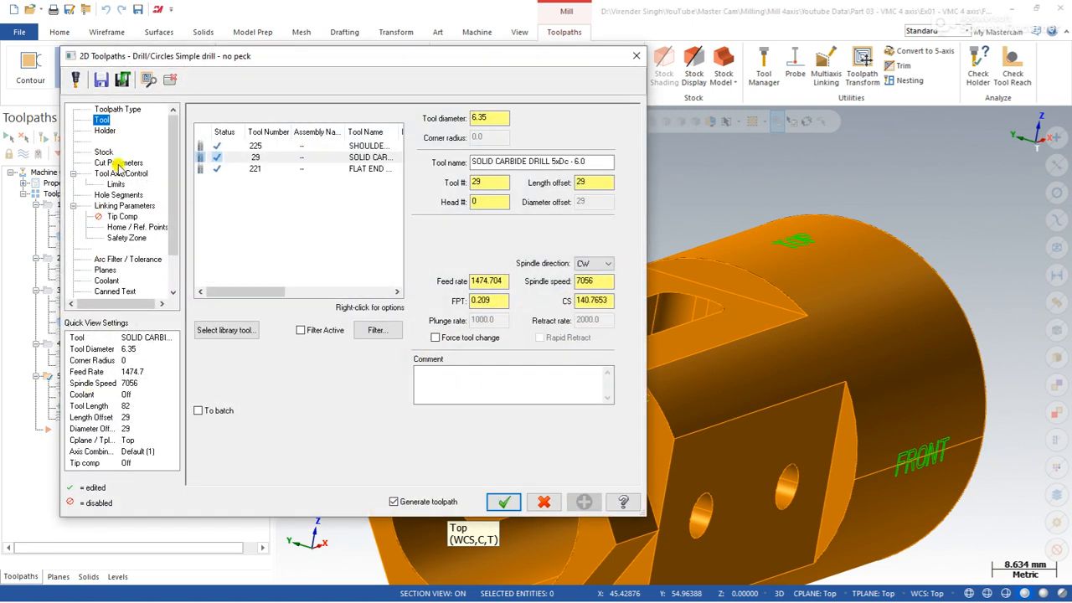
left_click(119, 163)
left_click(115, 174)
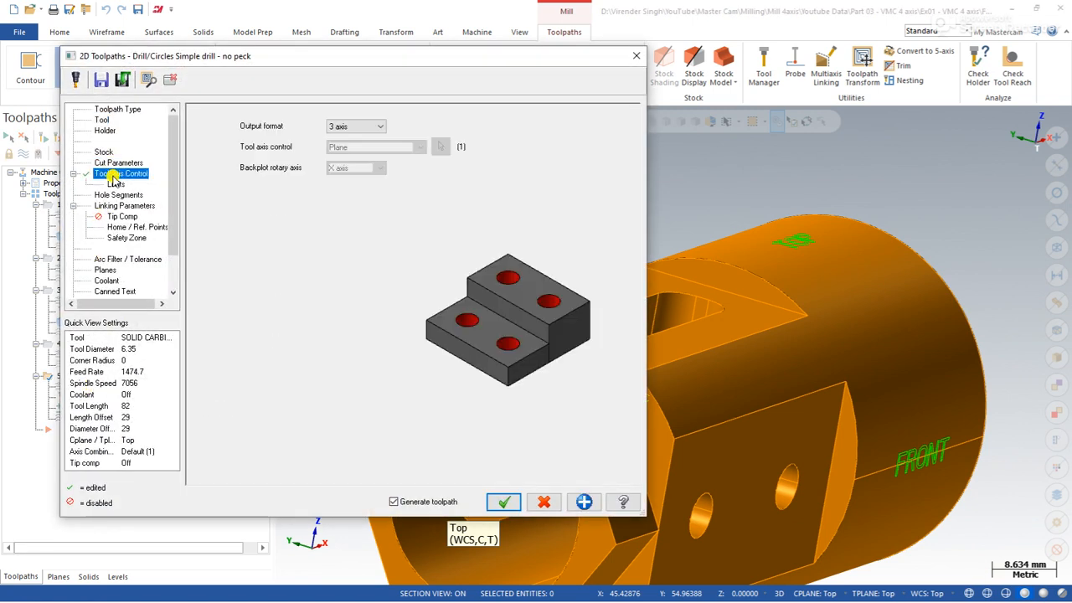
left_click(340, 128)
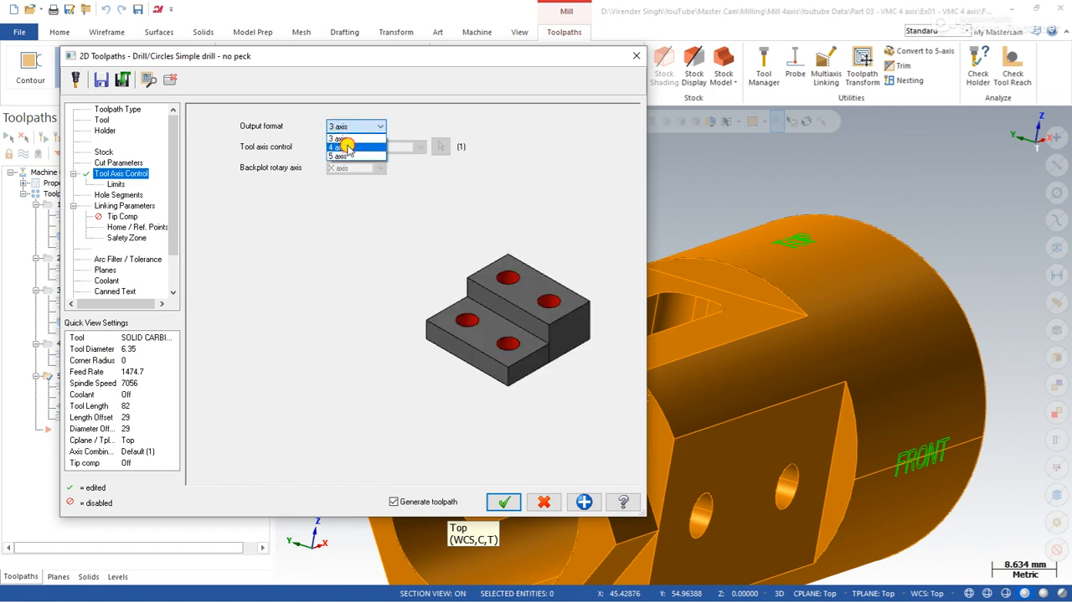
left_click(347, 148)
left_click(504, 501)
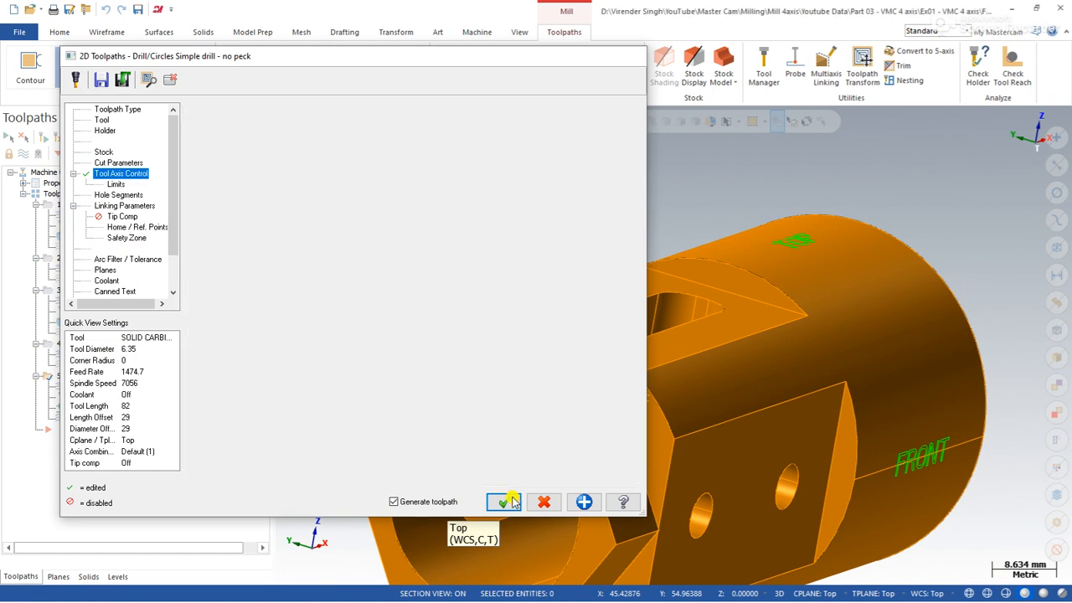
Create hole axes with axis lines, top points and top circles for the two holes in the hexagonal end
middle_click_drag(502, 463, 473, 314)
scroll(408, 466, "up", 2)
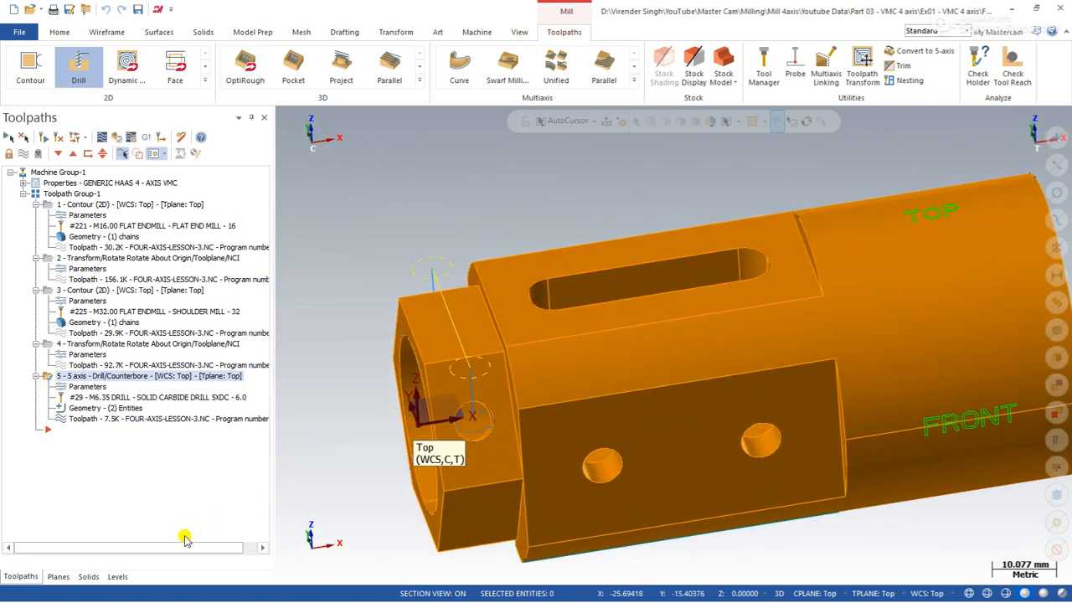
middle_click_drag(356, 267, 360, 228)
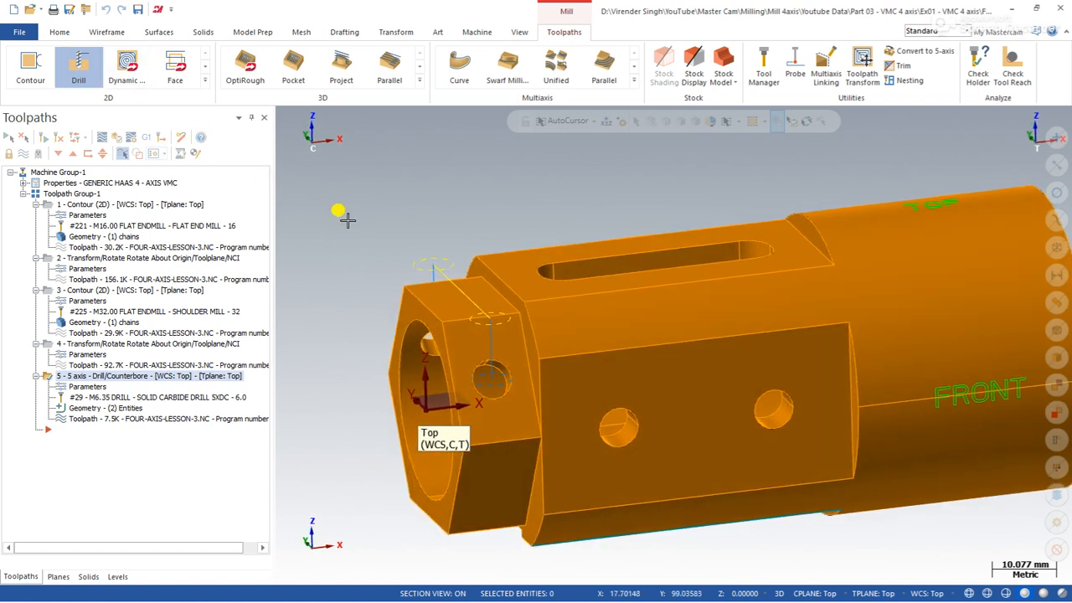
left_click(254, 31)
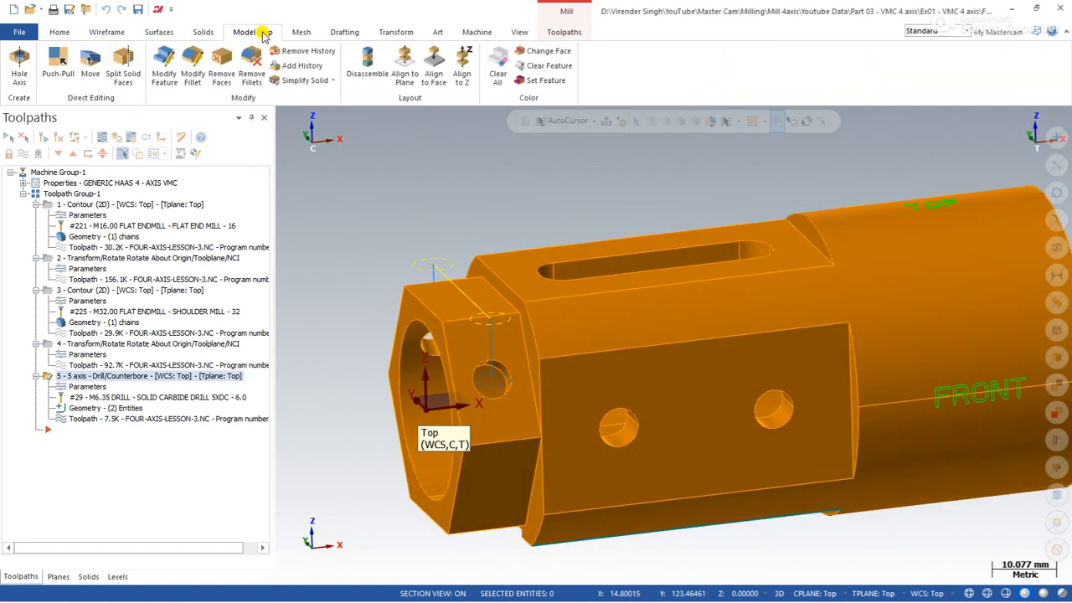
left_click(19, 67)
scroll(578, 351, "up", 5)
scroll(587, 351, "down", 4)
middle_click_drag(634, 364, 449, 326)
scroll(502, 322, "up", 5)
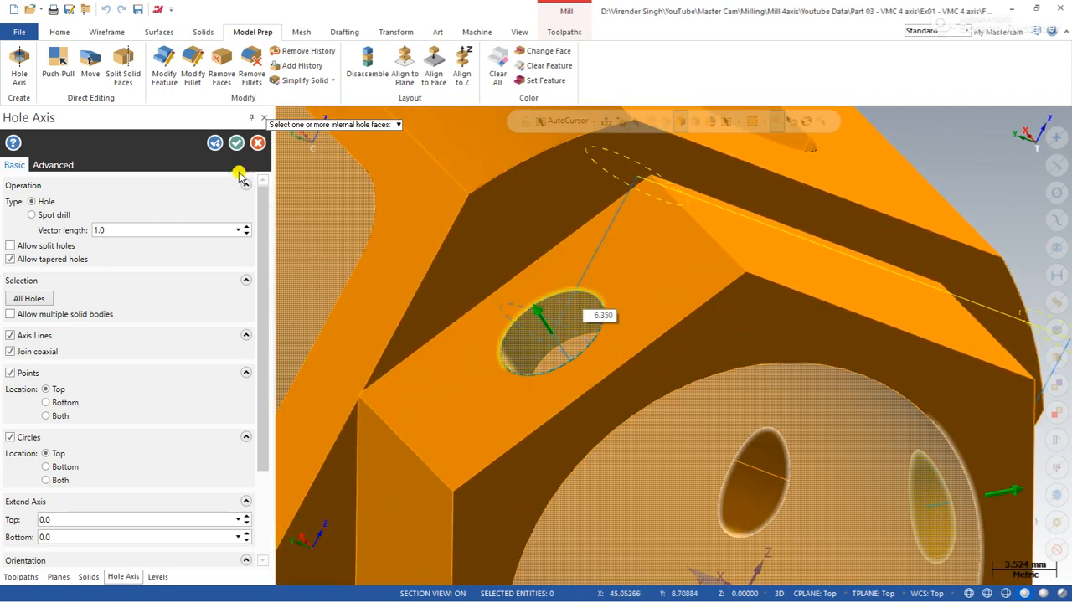
left_click(238, 145)
scroll(395, 288, "down", 4)
middle_click_drag(745, 353, 511, 390)
scroll(251, 402, "up", 1)
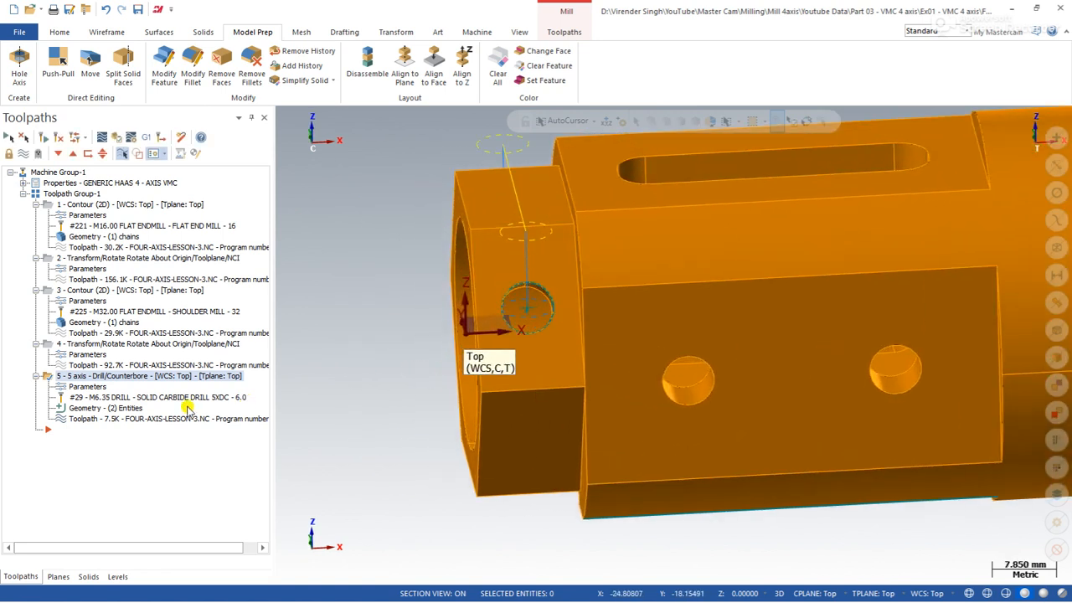
Try to replace the drill operation's machining geometry with all entities of color 112
left_click(82, 387)
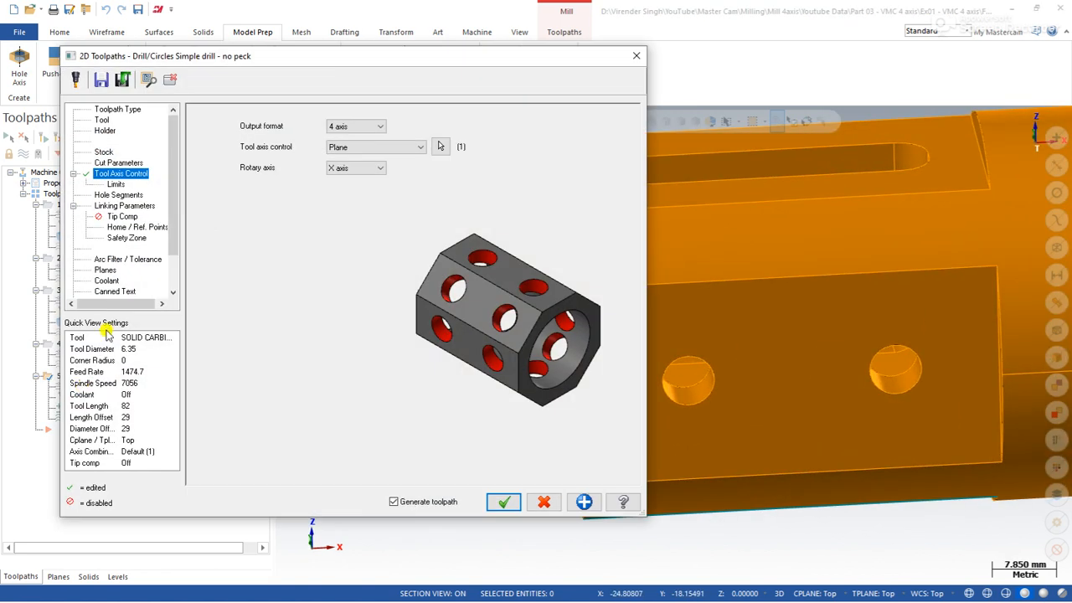
left_click(117, 109)
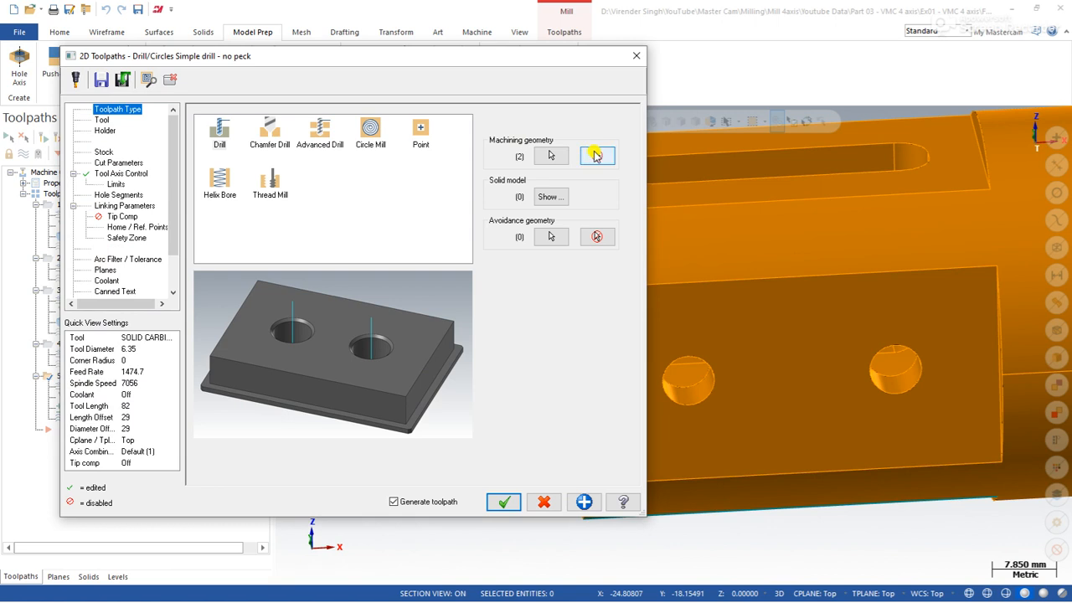
left_click(551, 157)
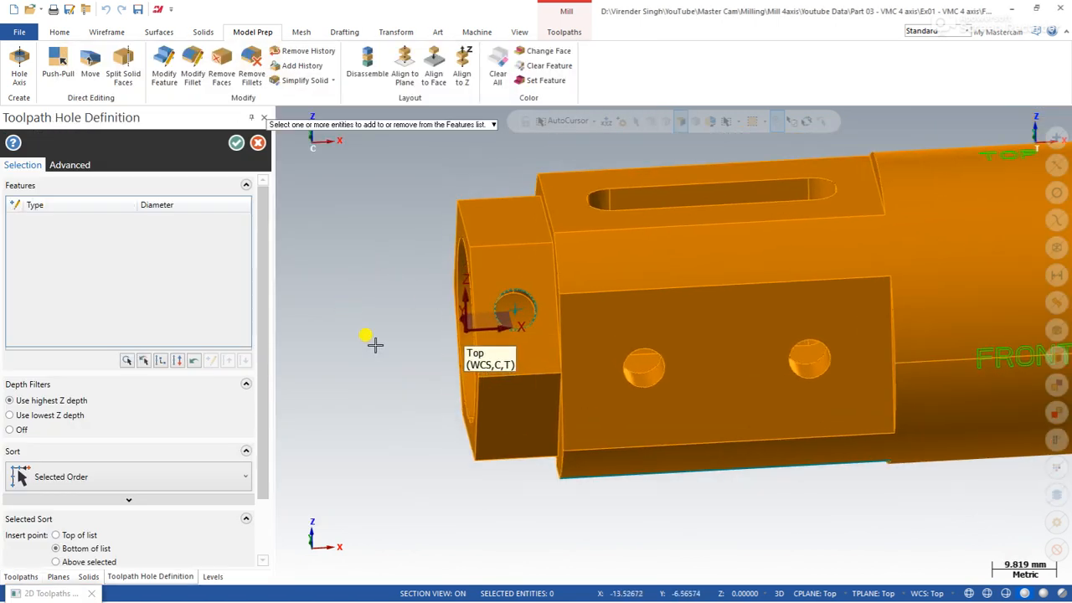
middle_click_drag(440, 249, 431, 281)
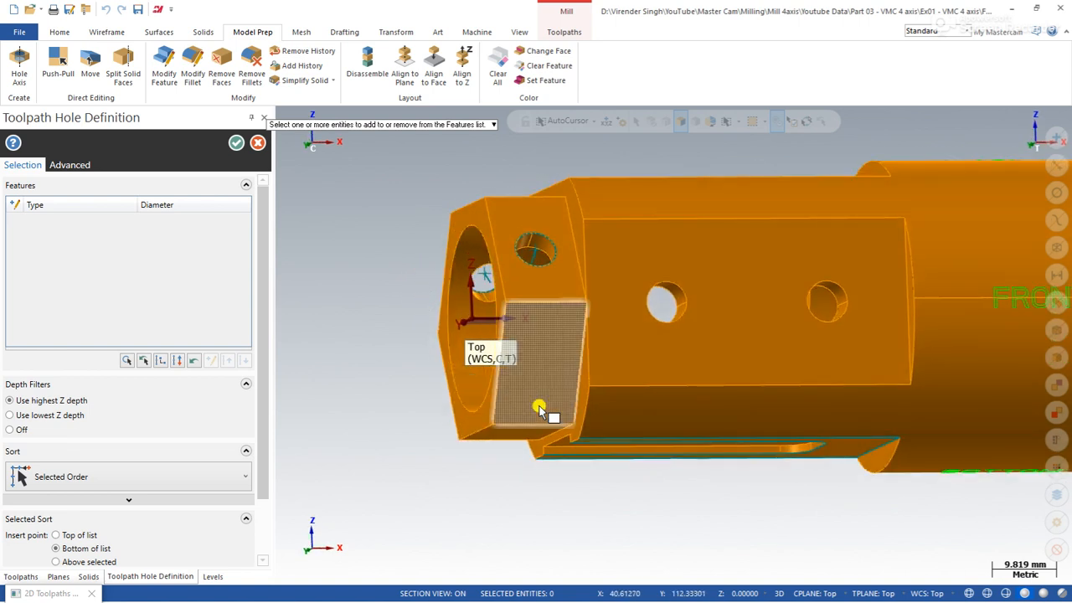
left_click(1054, 462)
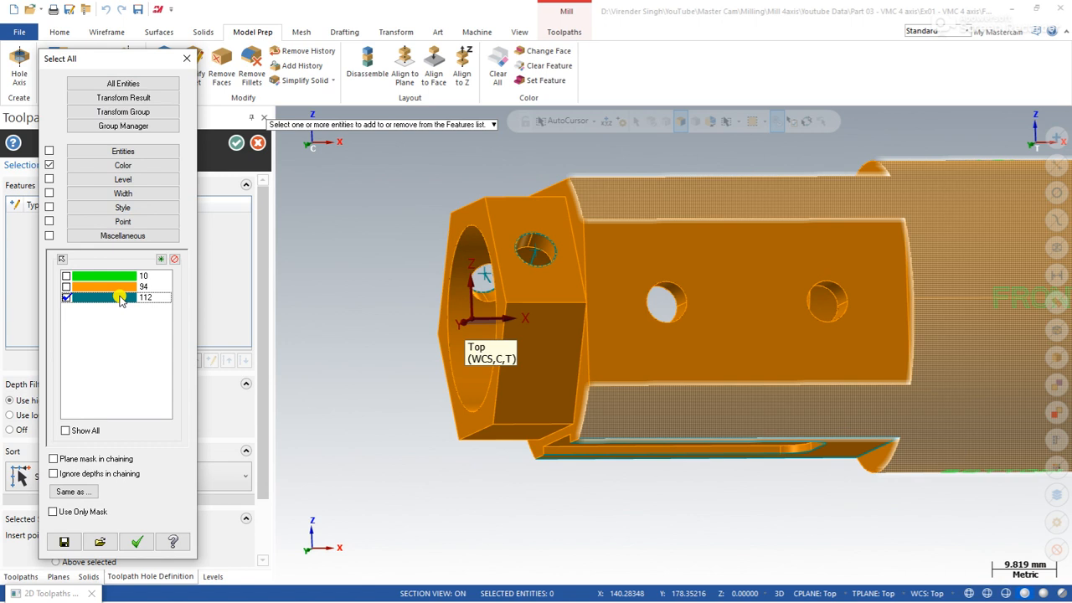
left_click(137, 542)
middle_click_drag(302, 402, 795, 406)
key("Escape")
key("Escape")
Undo the hole axis creation, accepting the deletion of the geometry referenced by the drill toolpath
right_click(627, 192)
left_click(661, 265)
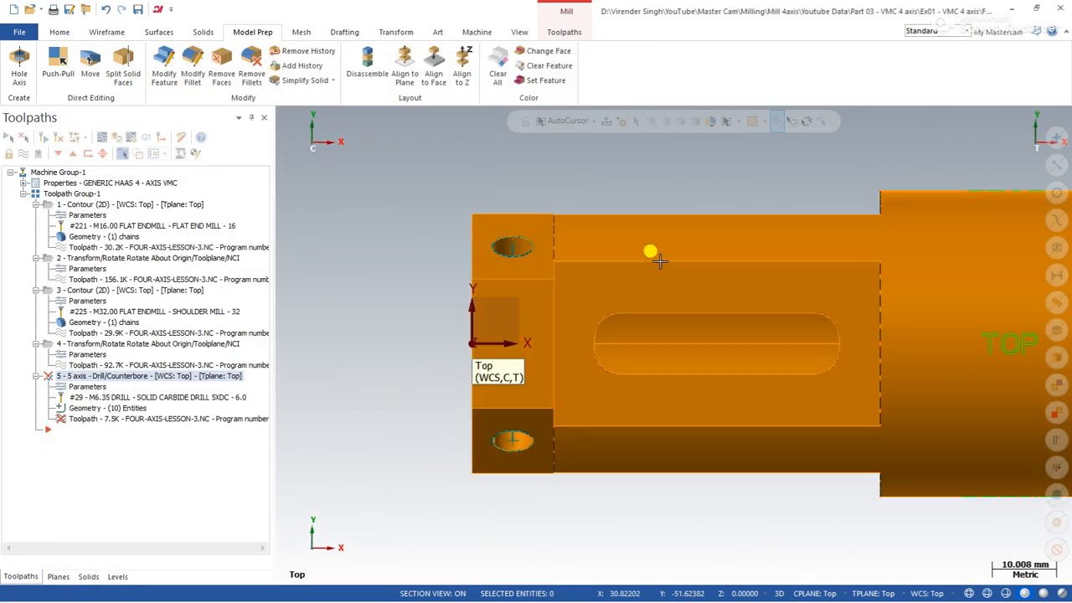
key("ctrl+z")
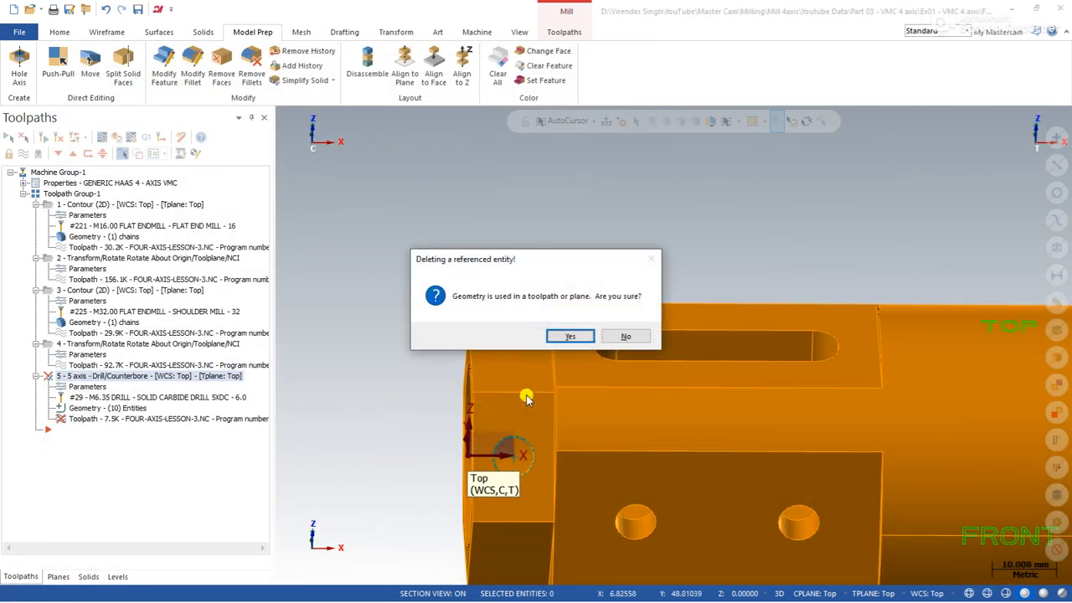
left_click(569, 336)
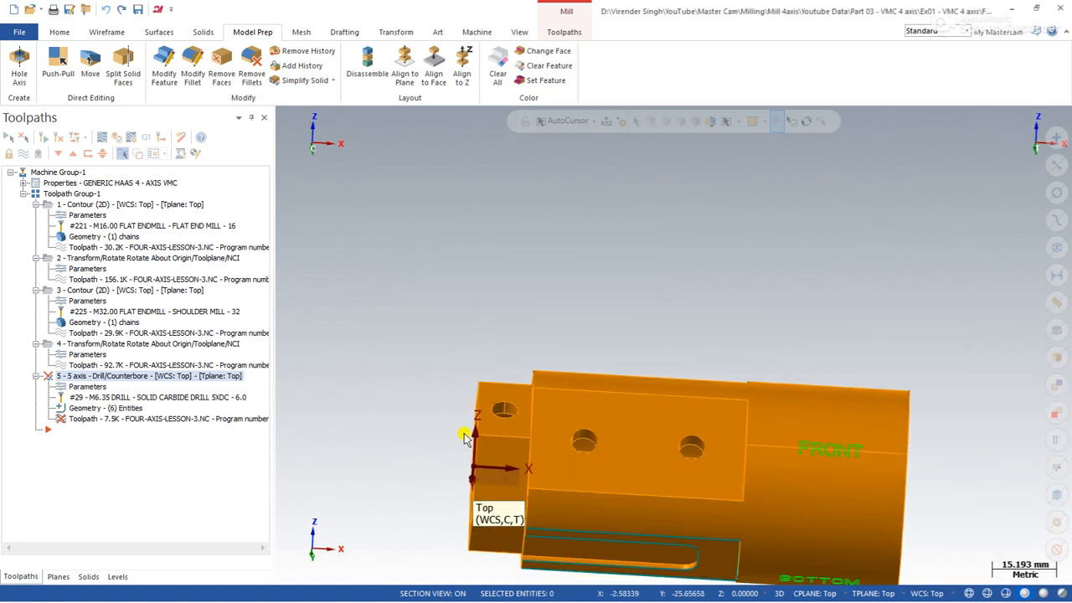
middle_click_drag(516, 437, 566, 493)
scroll(402, 366, "down", 1)
middle_click_drag(563, 439, 494, 385)
scroll(494, 386, "up", 1)
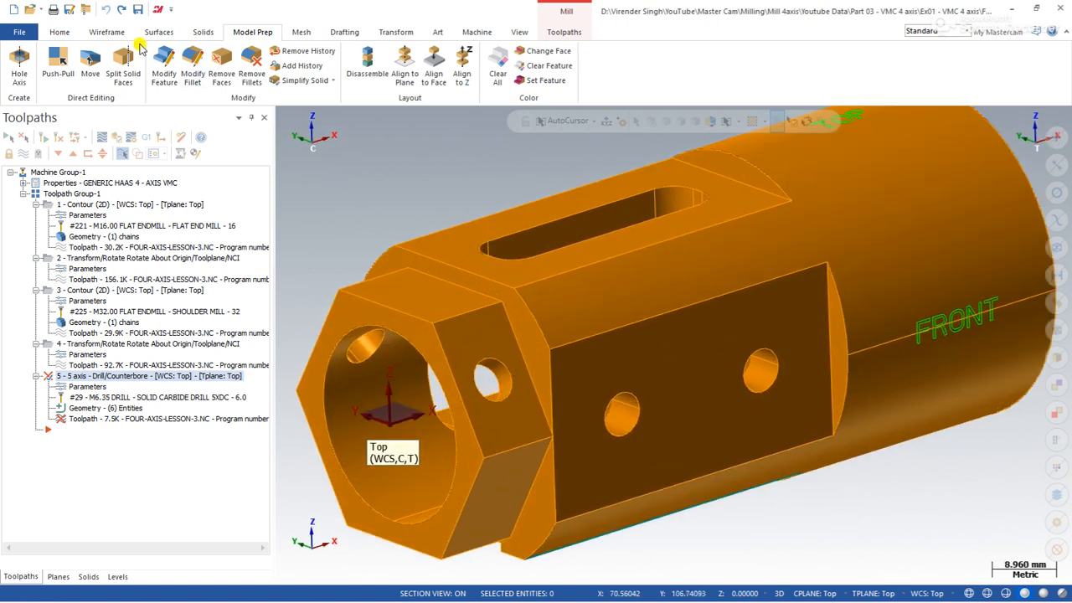
Set the wireframe color for new geometry to red before recreating the hole axes
right_click(394, 144)
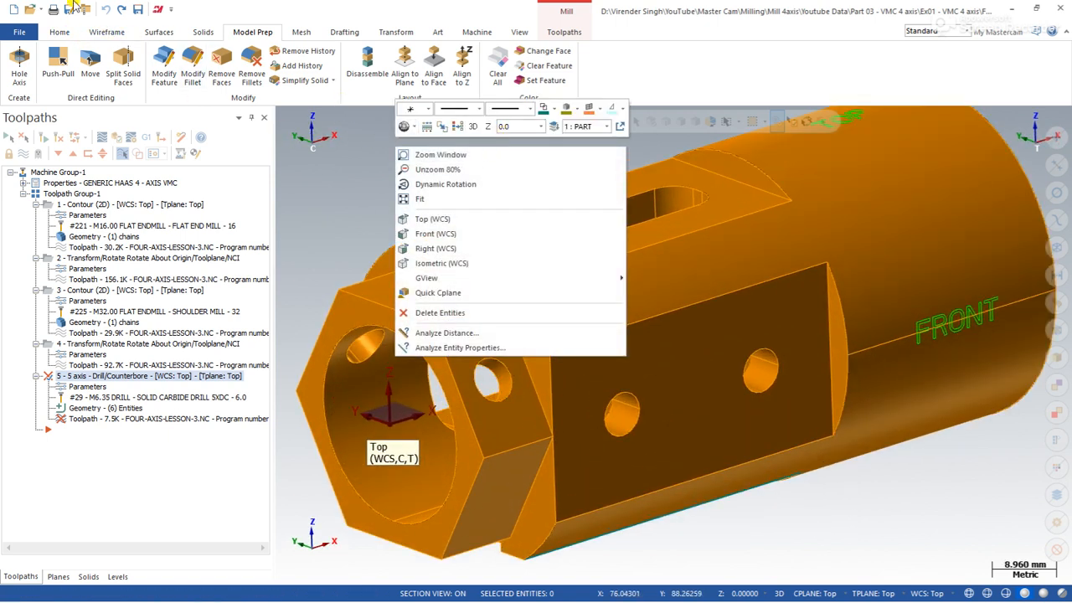
left_click(63, 35)
left_click(118, 78)
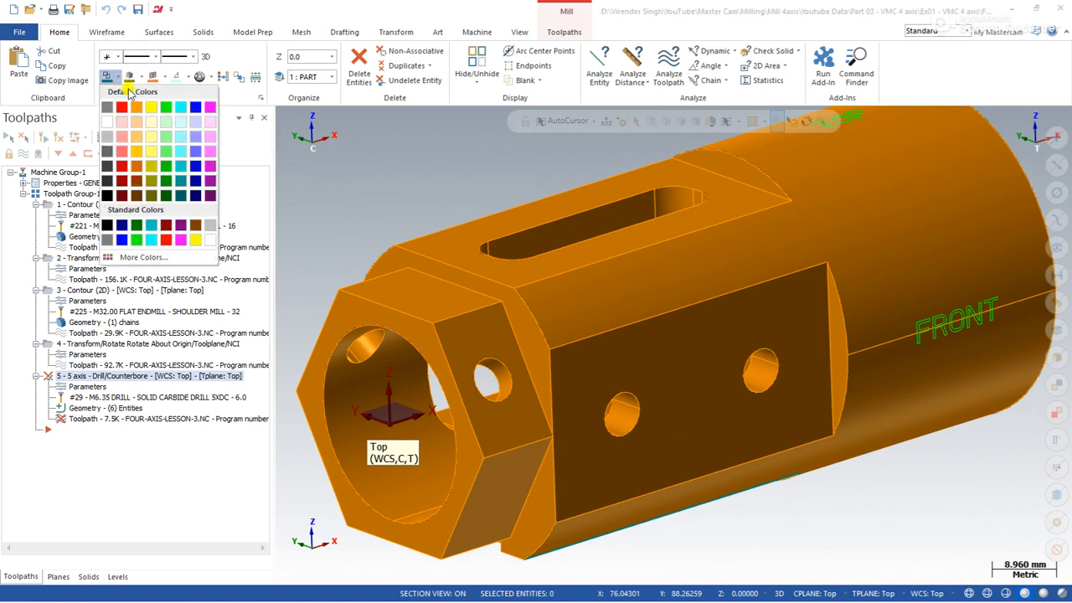
left_click(124, 108)
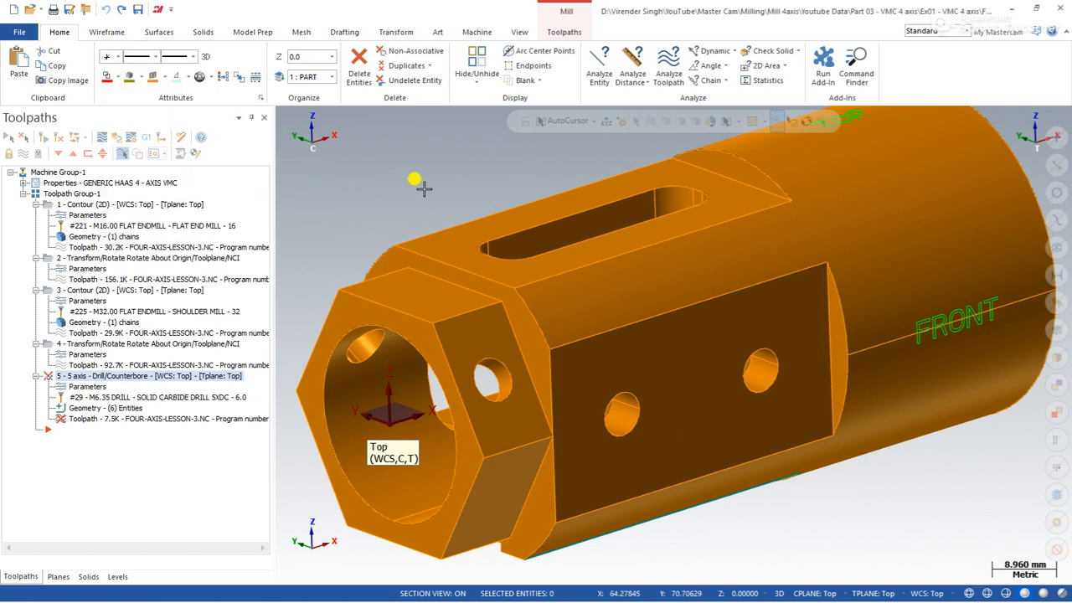
left_click(251, 32)
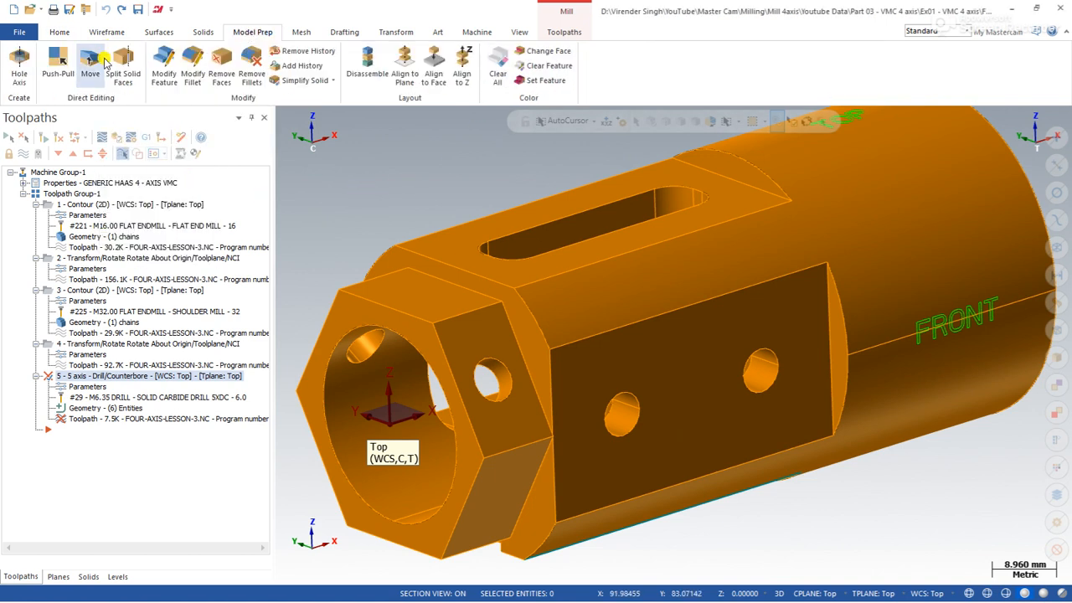
Recreate the hole axes with axis lines, top points and top circles for the two holes in the hexagonal end
left_click(18, 66)
scroll(507, 375, "up", 2)
mouse_move(507, 375)
middle_mouse_down()
mouse_move(692, 368)
mouse_move(402, 349)
mouse_move(303, 323)
middle_mouse_up()
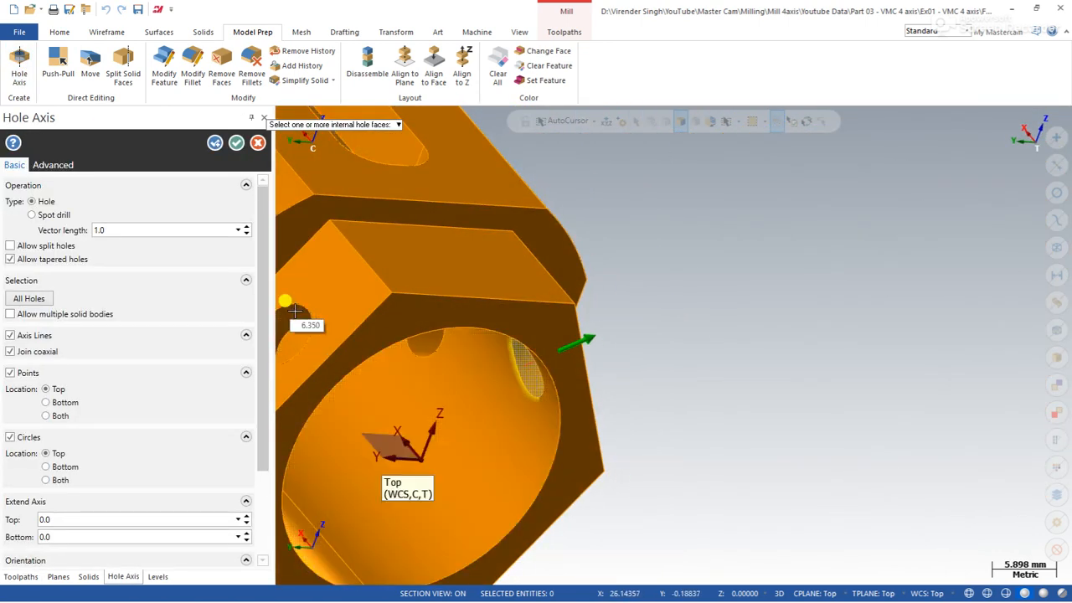
left_click(236, 143)
middle_click_drag(713, 350, 489, 348)
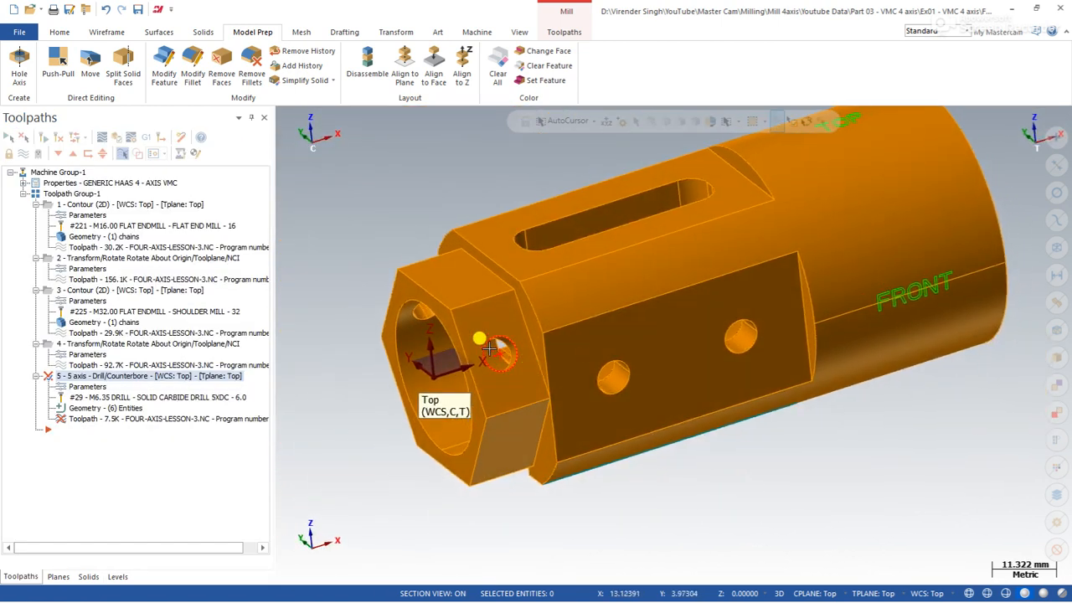
Clear the drill operation's hole features and replace them with all entities of red color 12
left_click(95, 408)
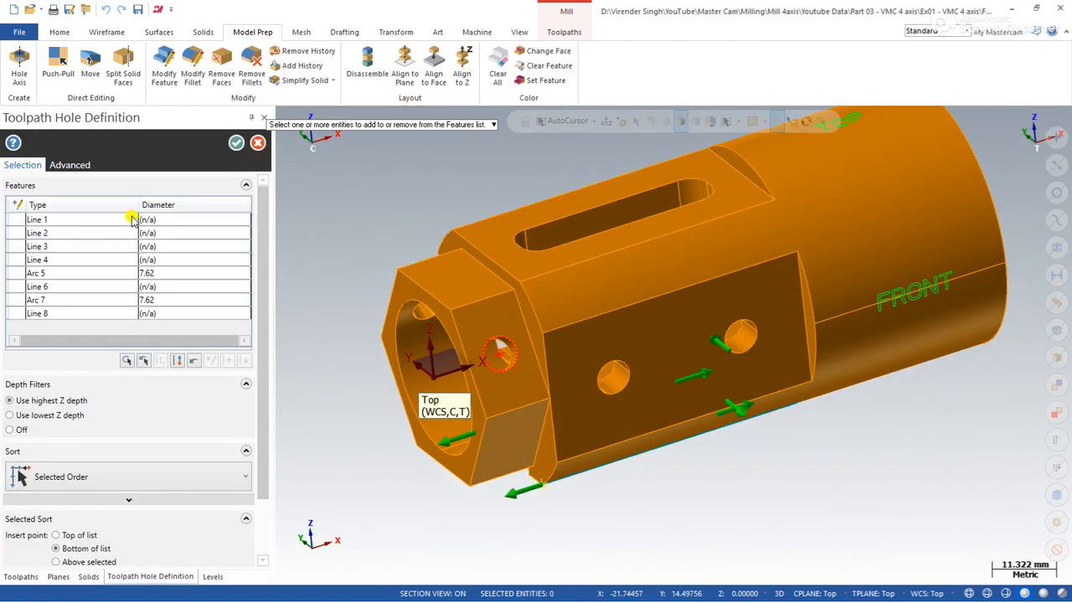
right_click(108, 232)
left_click(143, 338)
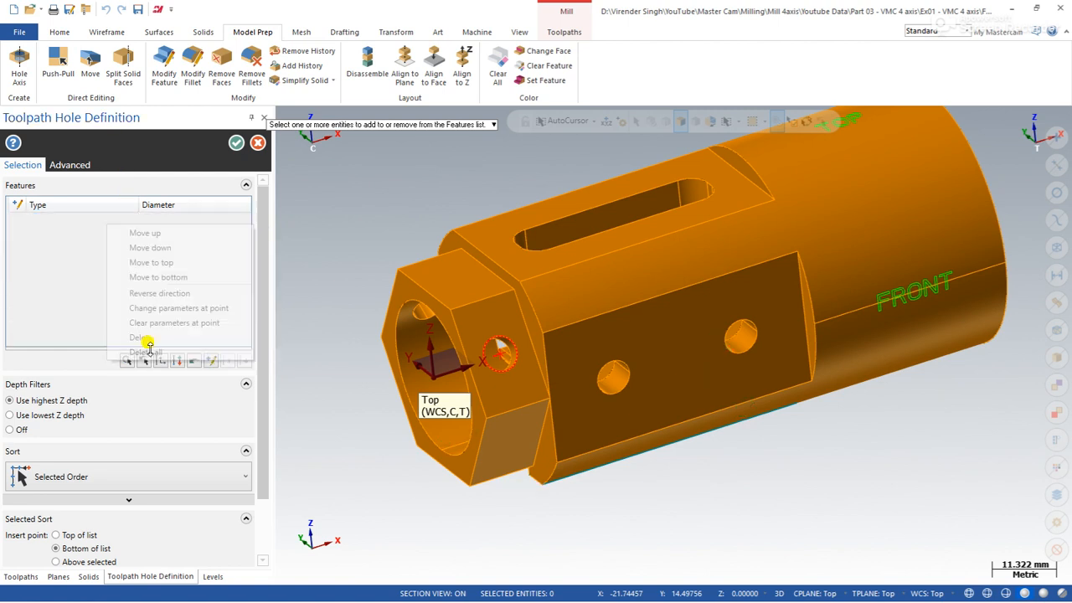
scroll(513, 375, "up", 1)
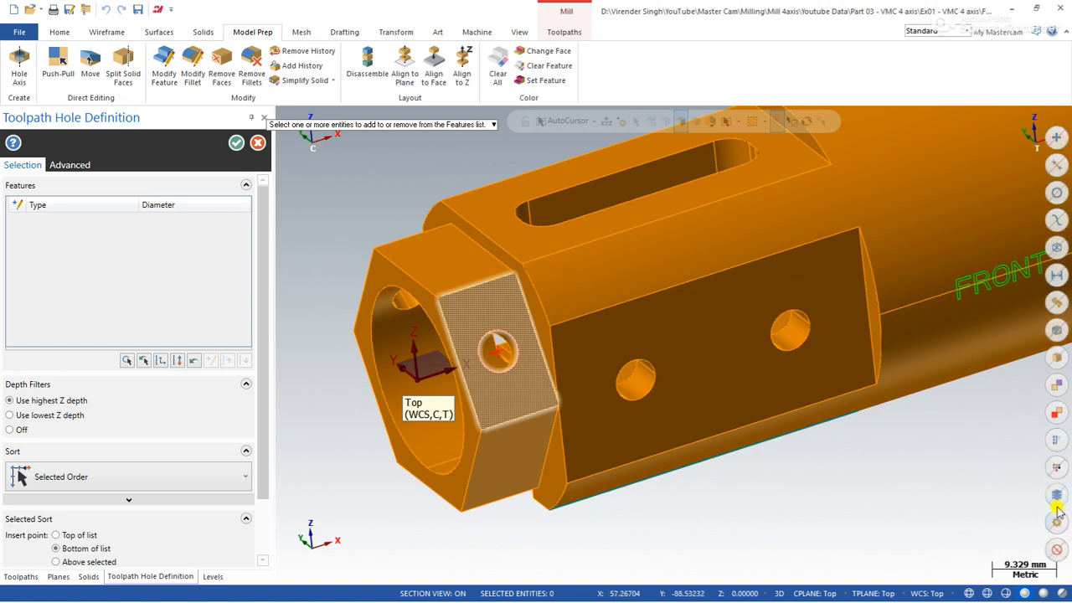
left_click(1053, 469)
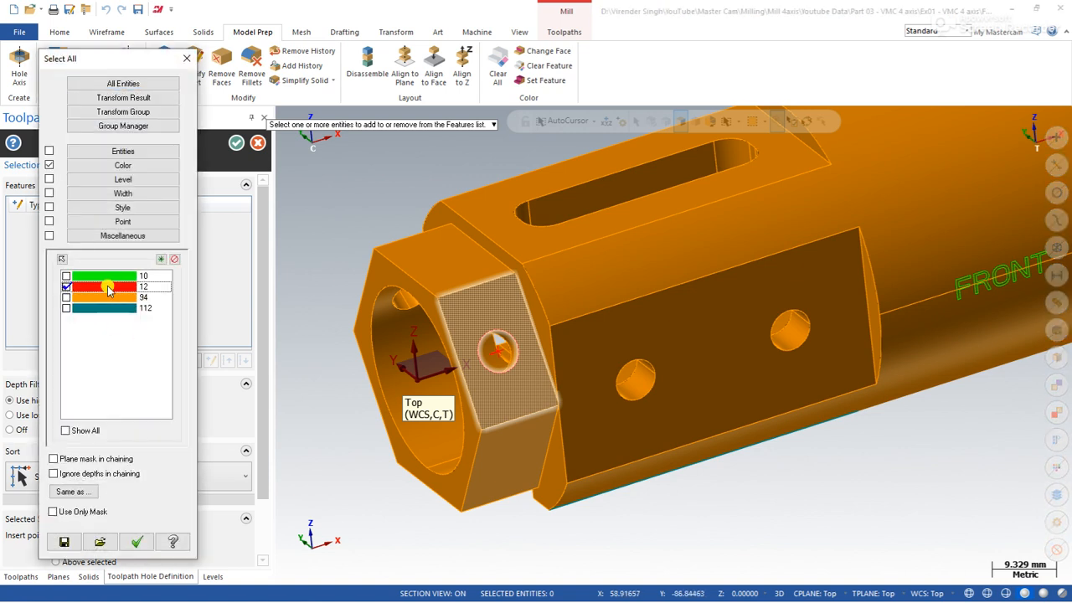
left_click(139, 540)
scroll(358, 443, "down", 2)
middle_click_drag(361, 435, 390, 449)
left_click(235, 144)
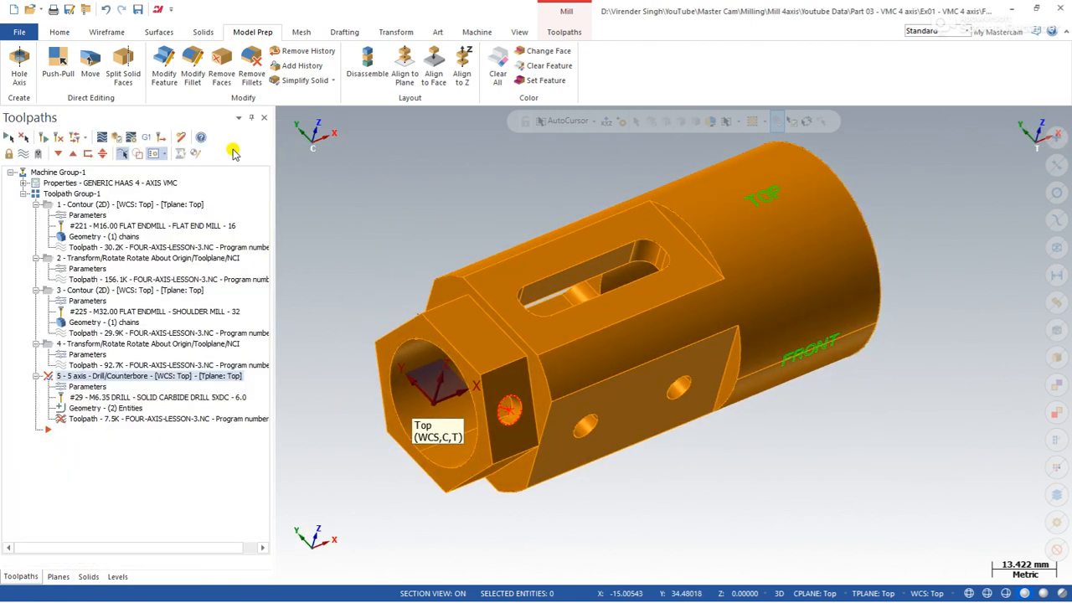
Regenerate the drill toolpath, then enable a 20.0 clearance and set the depth to -3.0 in its linking parameters
left_click(47, 139)
middle_click_drag(374, 354, 469, 348)
left_click(77, 388)
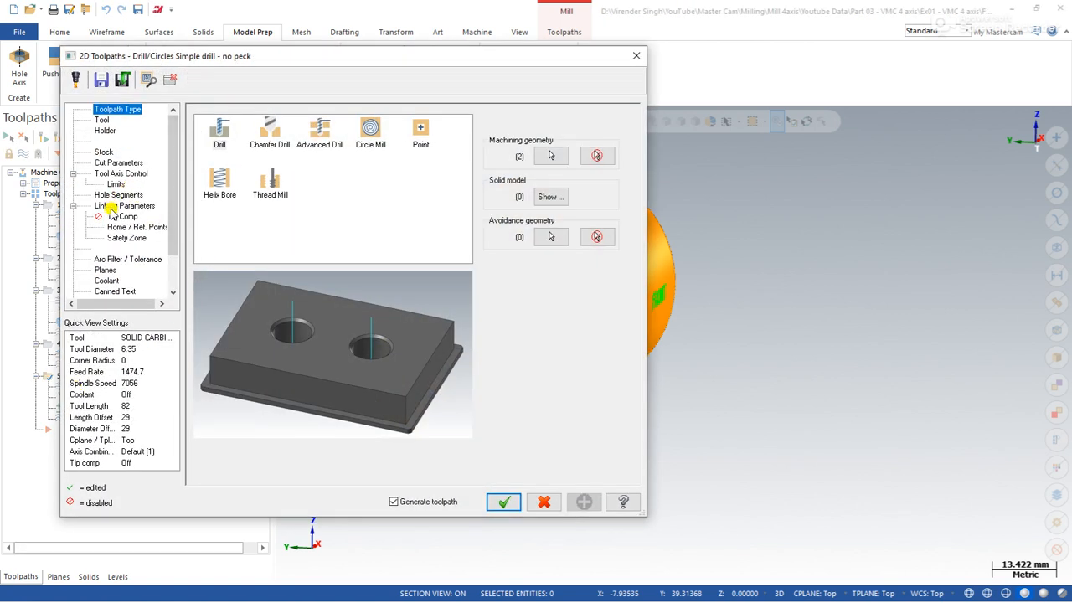
left_click(117, 206)
left_click(332, 188)
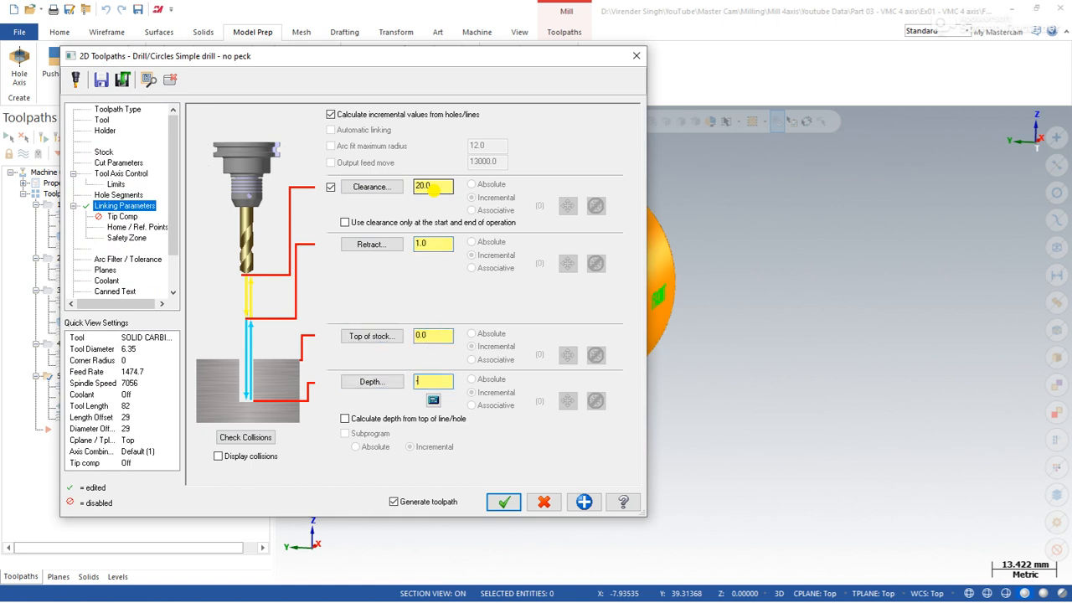
left_click(507, 511)
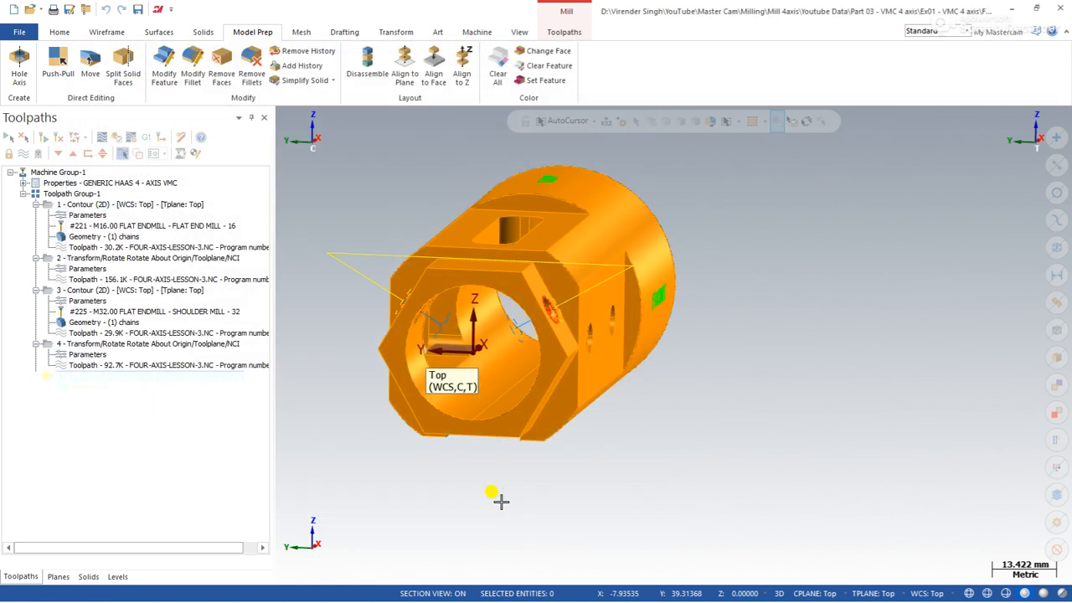
Recheck the drill operation's linking parameters and backplot its toolpath while looking at the hexagonal end face
middle_click_drag(521, 332, 596, 297)
middle_click_drag(573, 294, 577, 304)
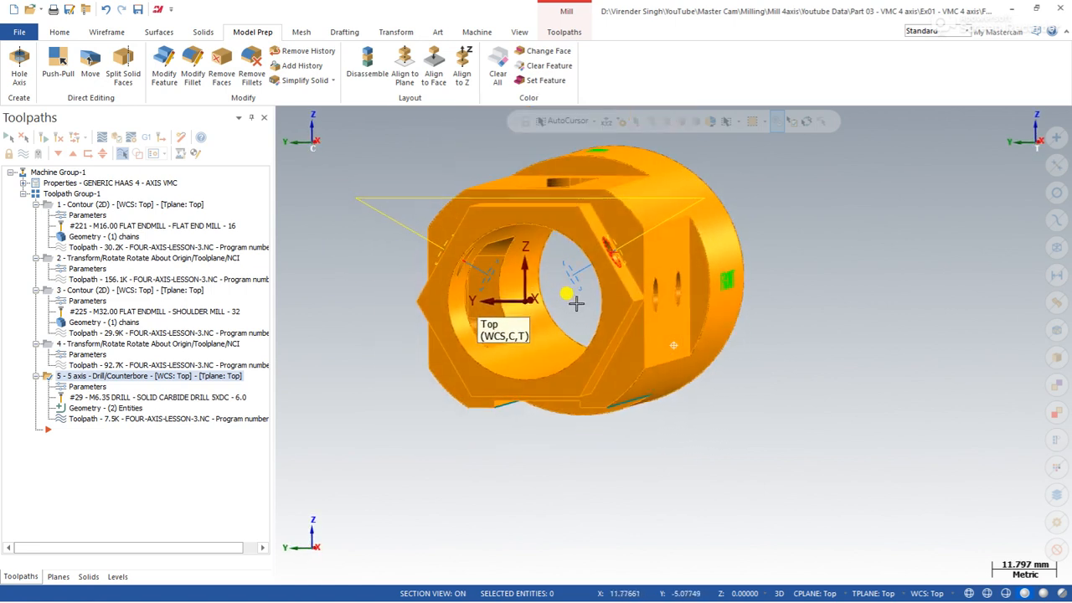
scroll(584, 266, "up", 1)
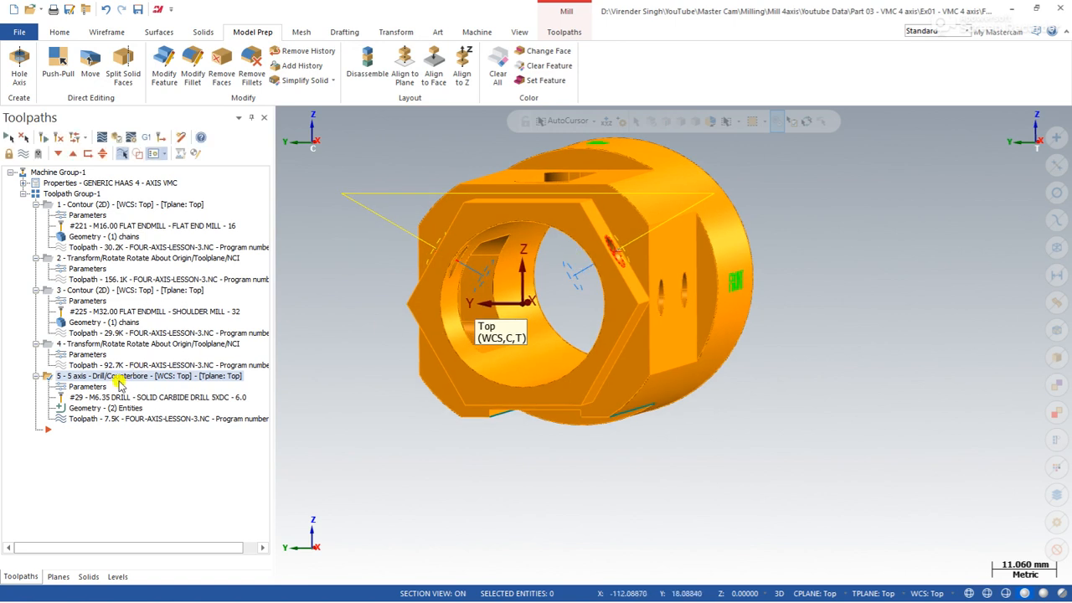
left_click(87, 387)
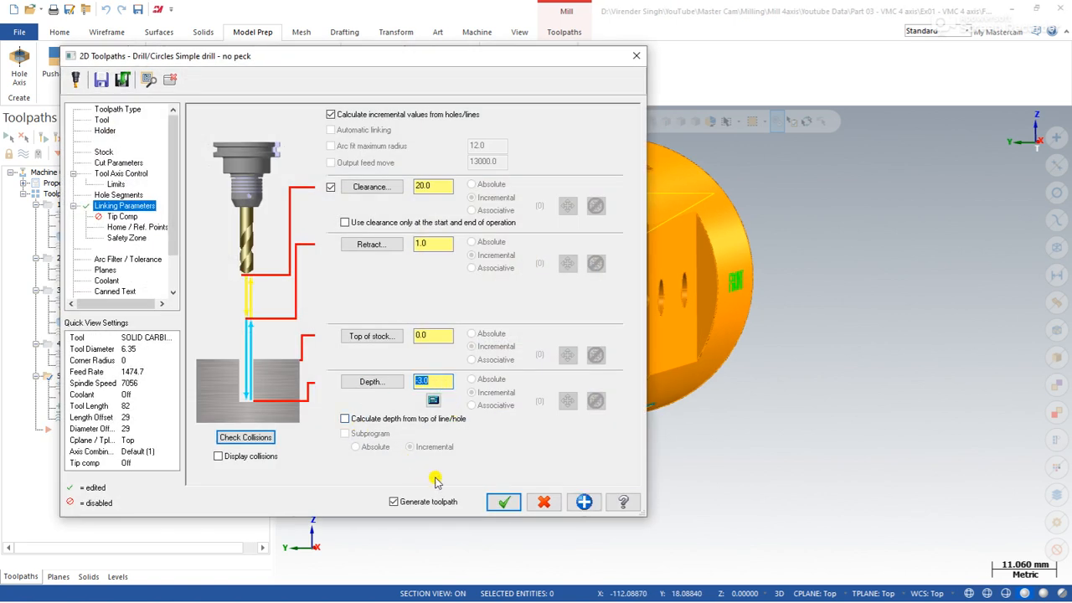
left_click(500, 502)
key("alt+3")
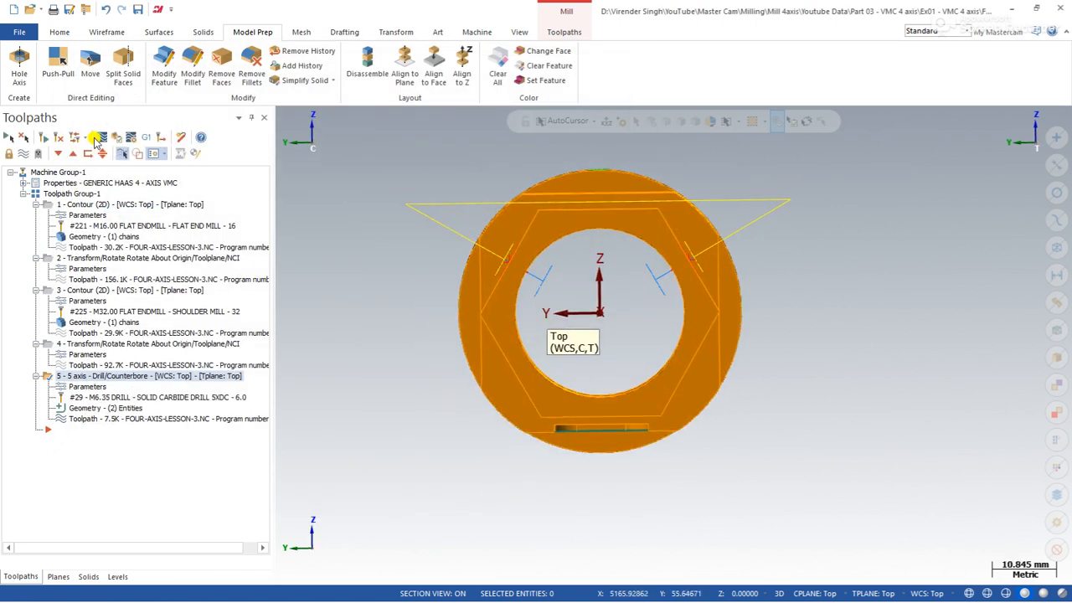
left_click(101, 136)
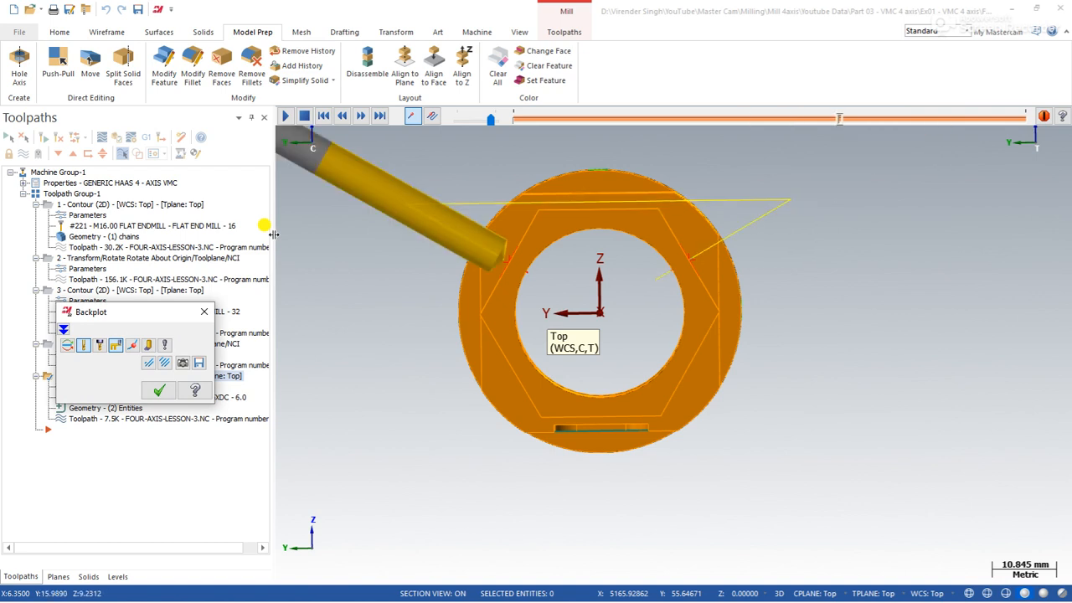
left_click(159, 390)
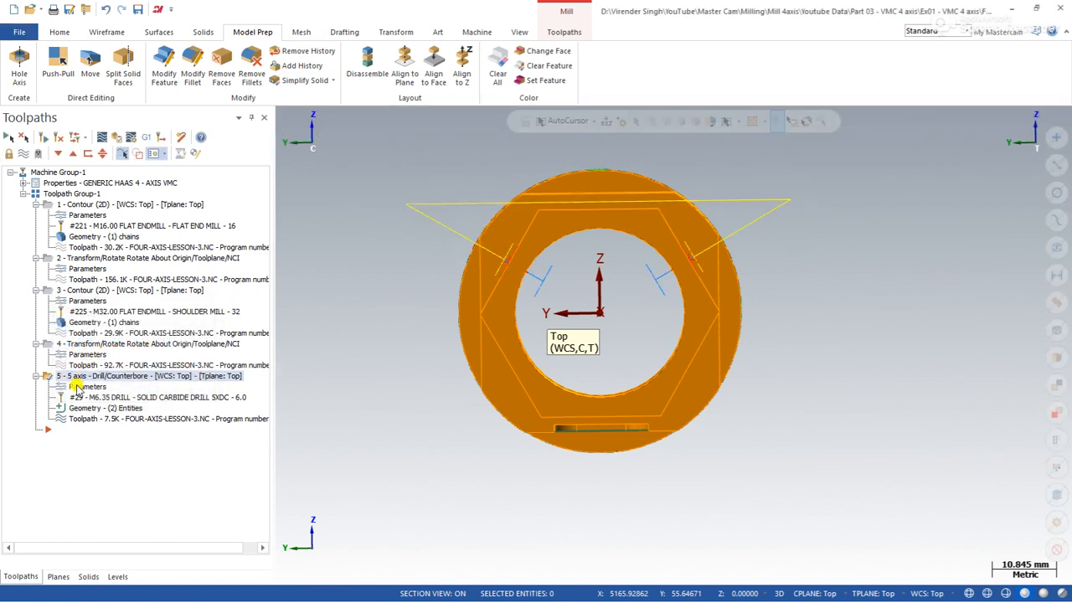
Enable the safety zone for the drill operation with X as its axis of rotation
left_click(77, 386)
scroll(117, 270, "down", 1)
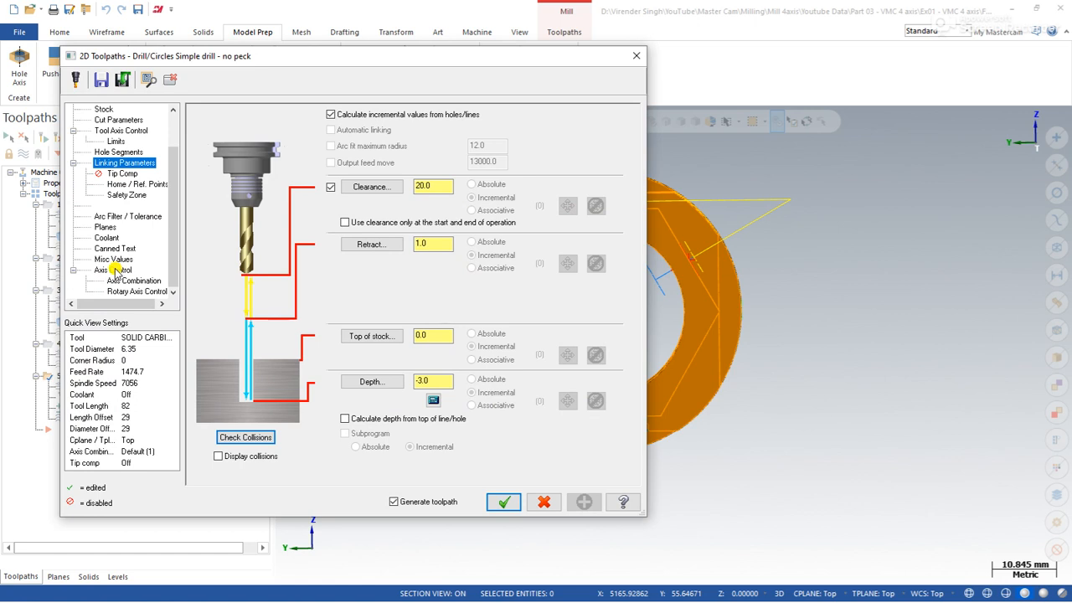
left_click(117, 196)
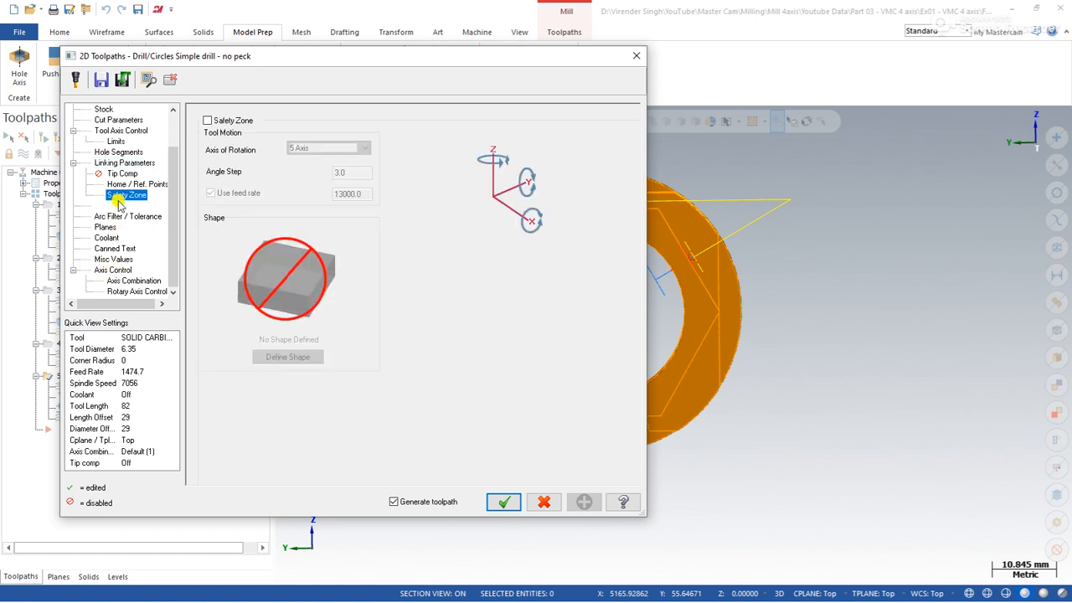
left_click(208, 119)
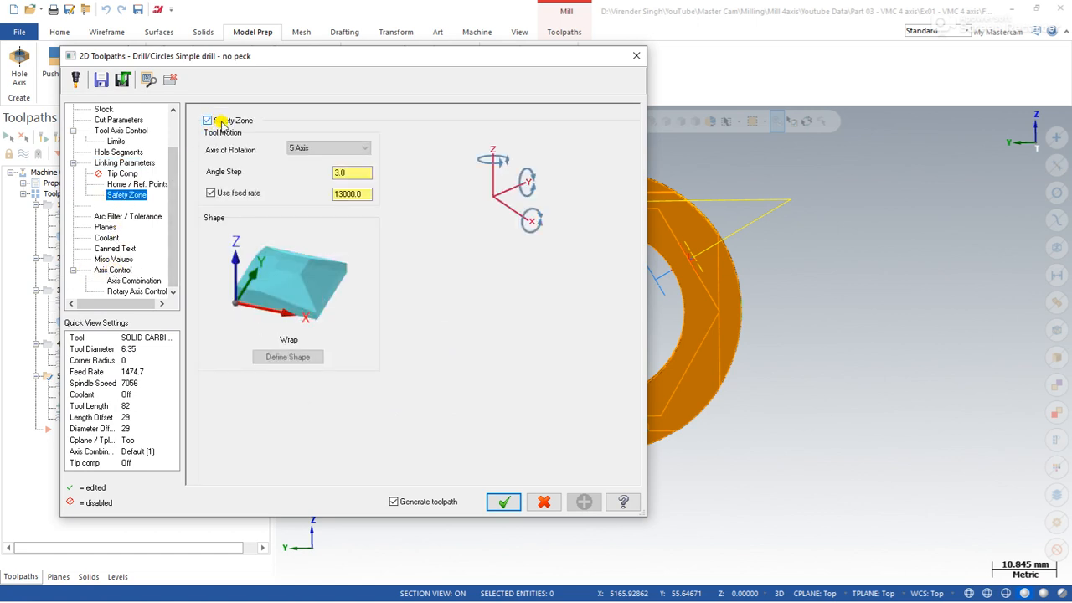
left_click(318, 148)
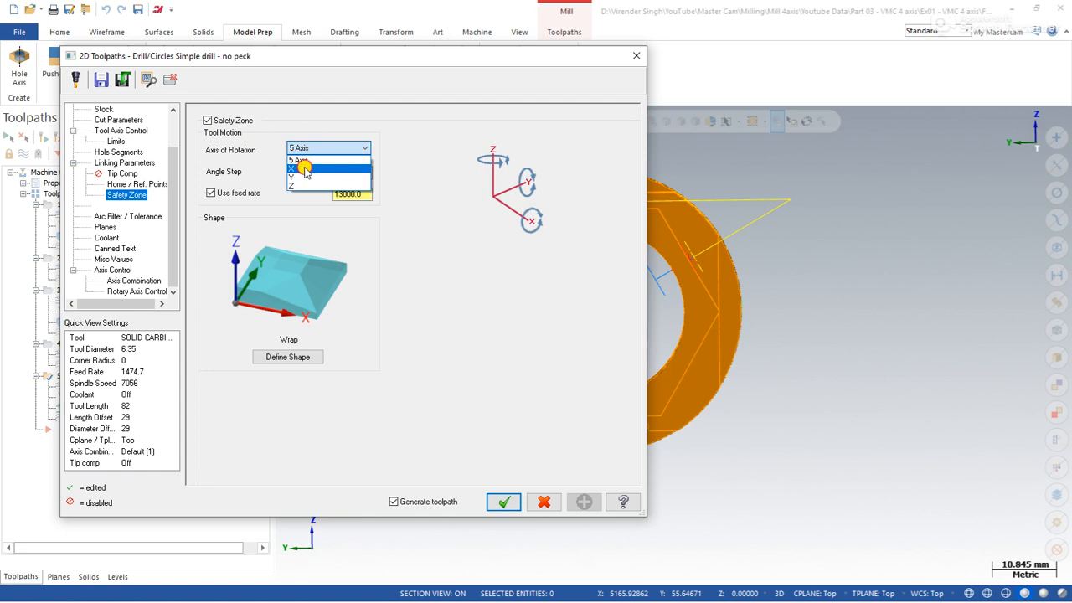
left_click(305, 169)
Define the safety zone as a cylinder around the part along X and accept the drill parameters
left_click(294, 358)
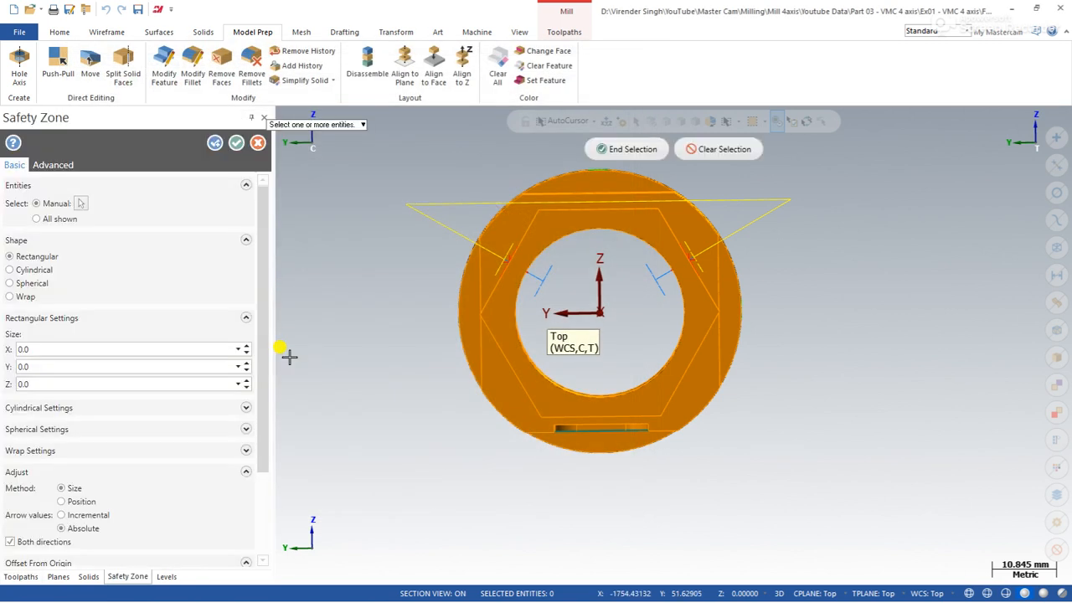
left_click(624, 149)
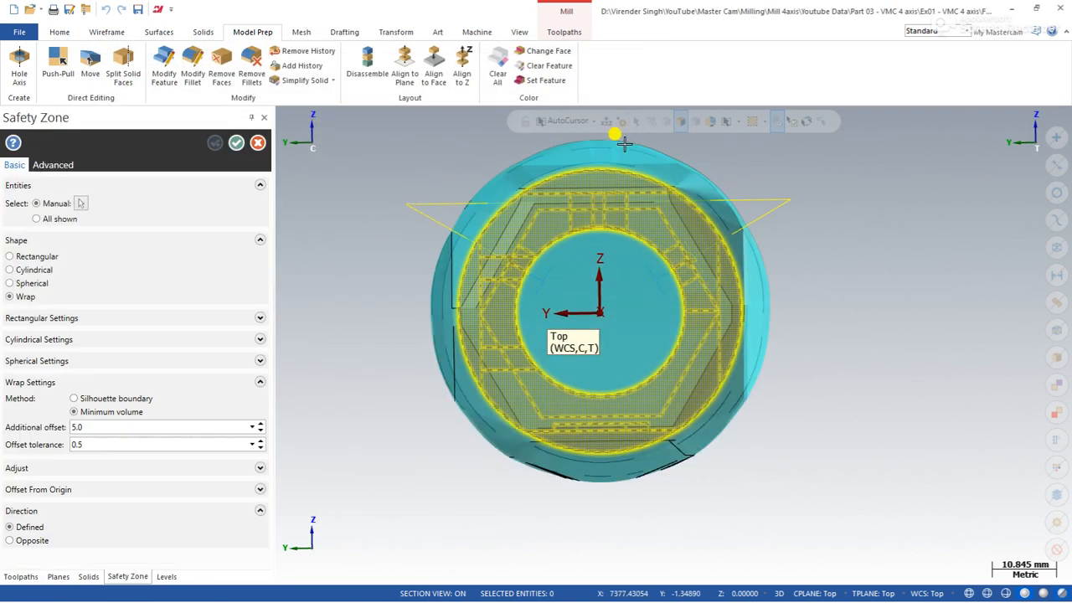
left_click(10, 270)
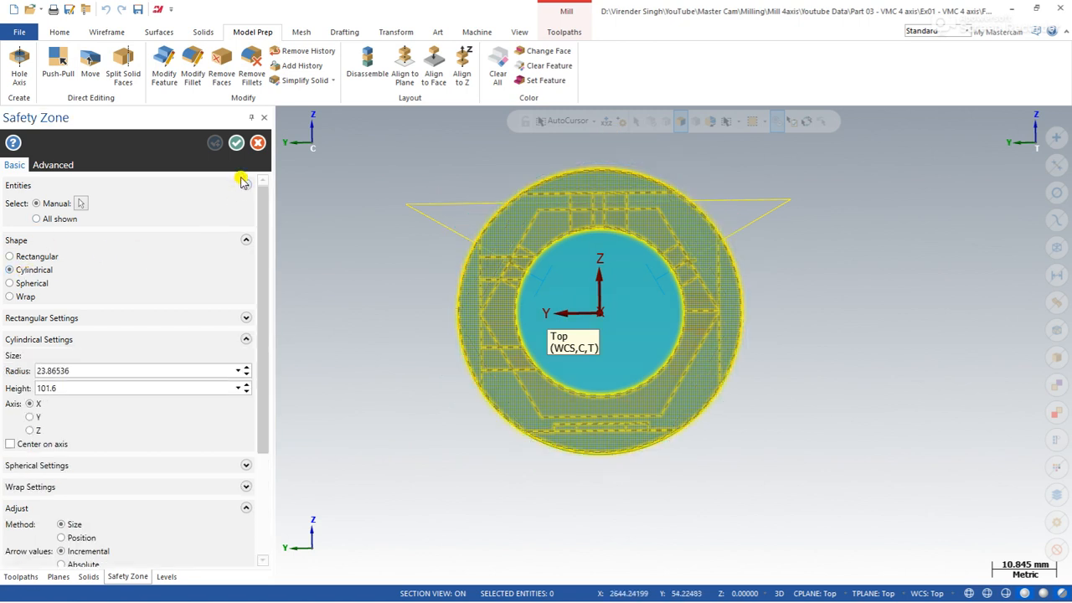
left_click(236, 143)
left_click(502, 501)
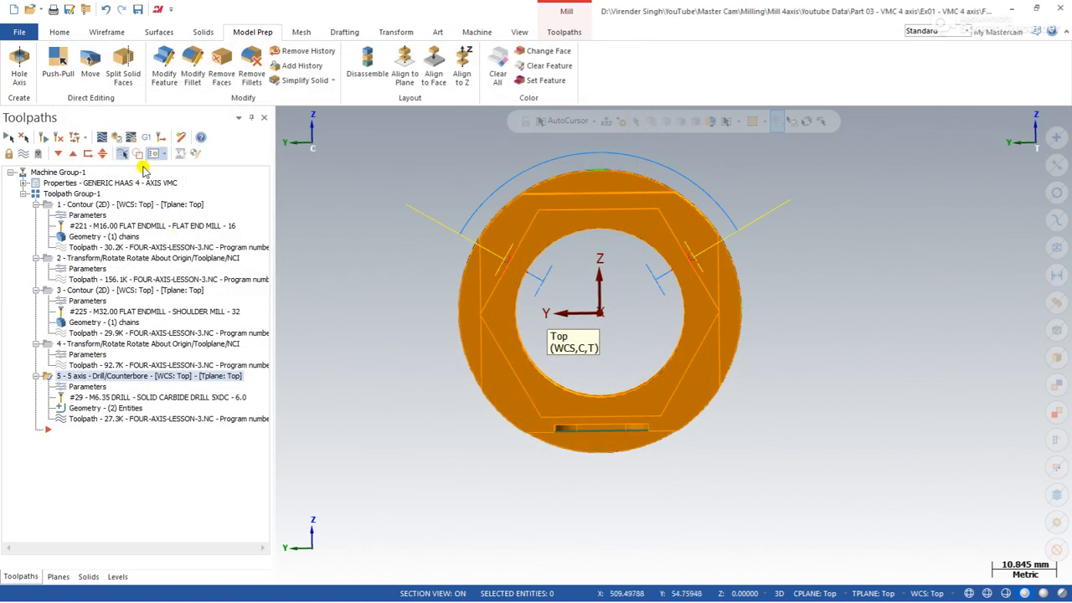
Backplot the drill toolpath to check the rotary move between the two holes, then view the part at an angle
left_click(102, 139)
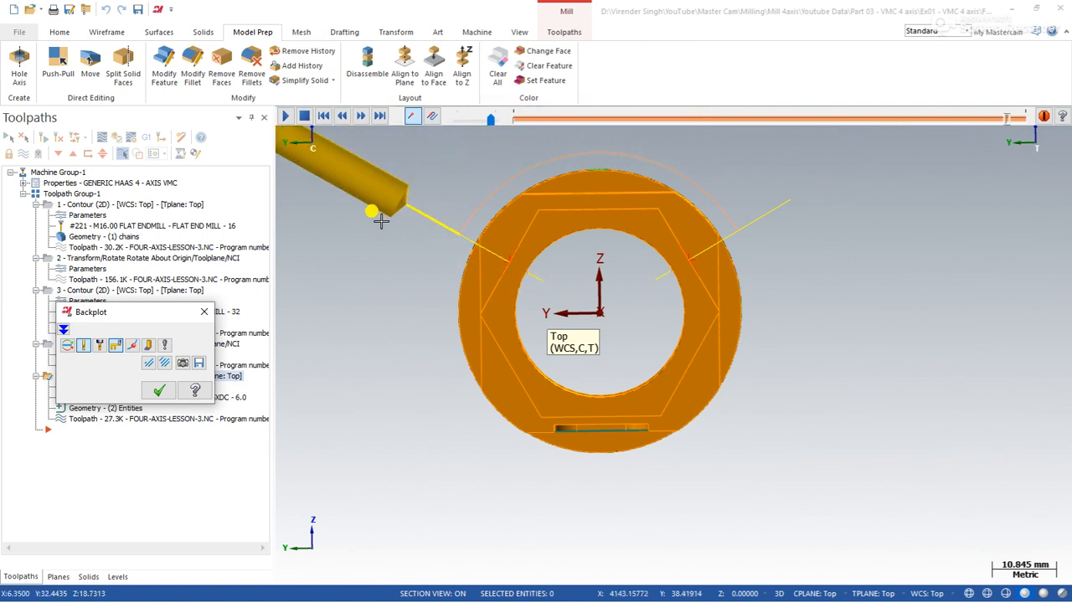
left_click(162, 391)
mouse_move(586, 310)
middle_mouse_down()
mouse_move(599, 335)
mouse_move(608, 310)
middle_mouse_up()
scroll(515, 319, "up", 2)
middle_click_drag(515, 319, 489, 290)
right_click(338, 228)
left_click(362, 299)
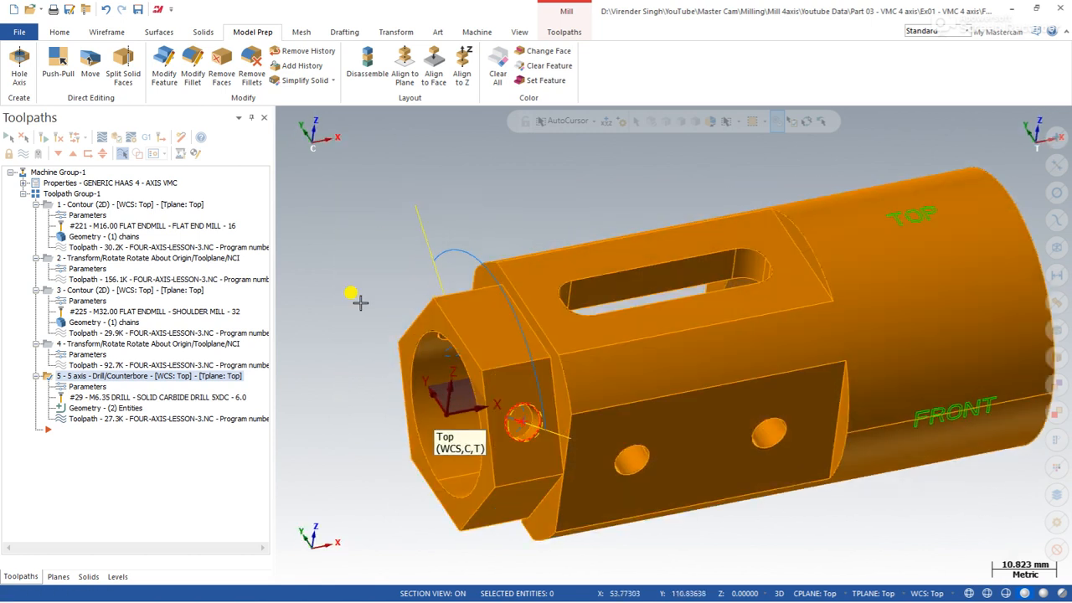
Examine the remaining slots and pockets on the body from the back and in a fitted top view
middle_click_drag(639, 337, 500, 475)
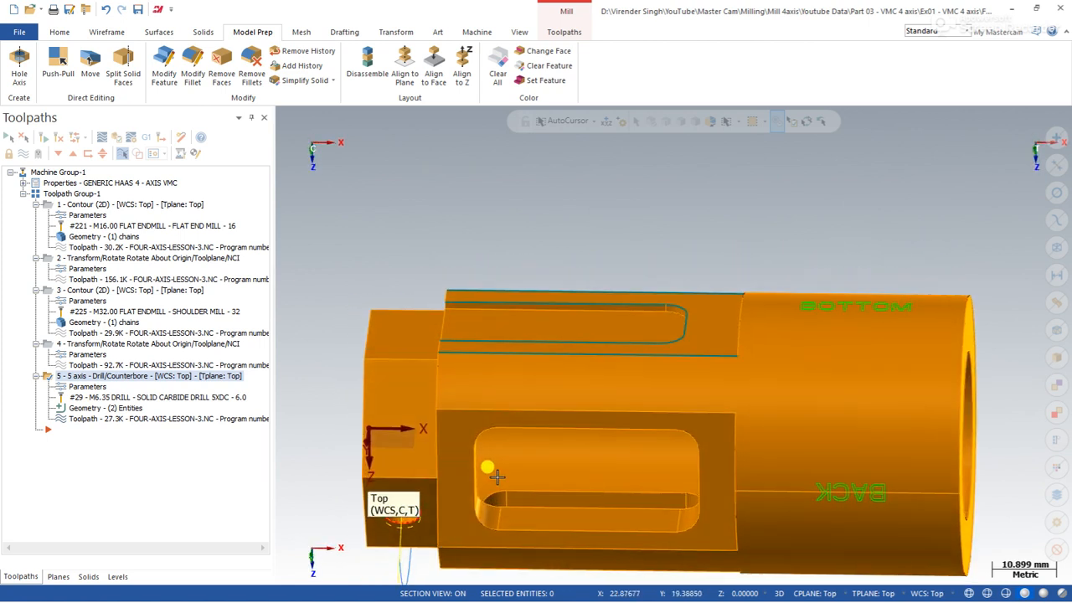
right_click(517, 249)
left_click(552, 319)
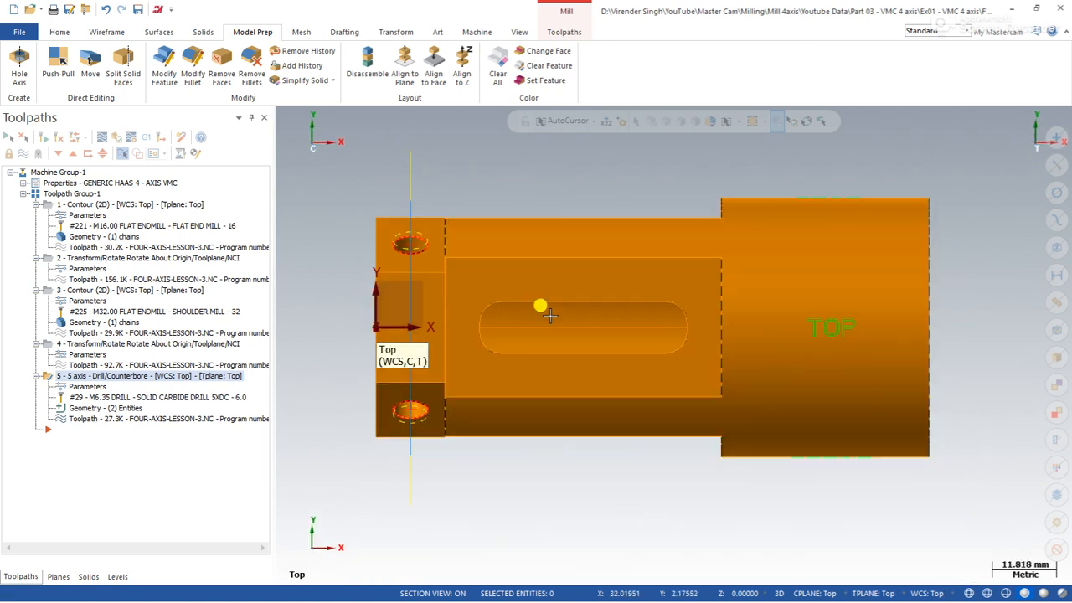
right_click(503, 168)
left_click(531, 237)
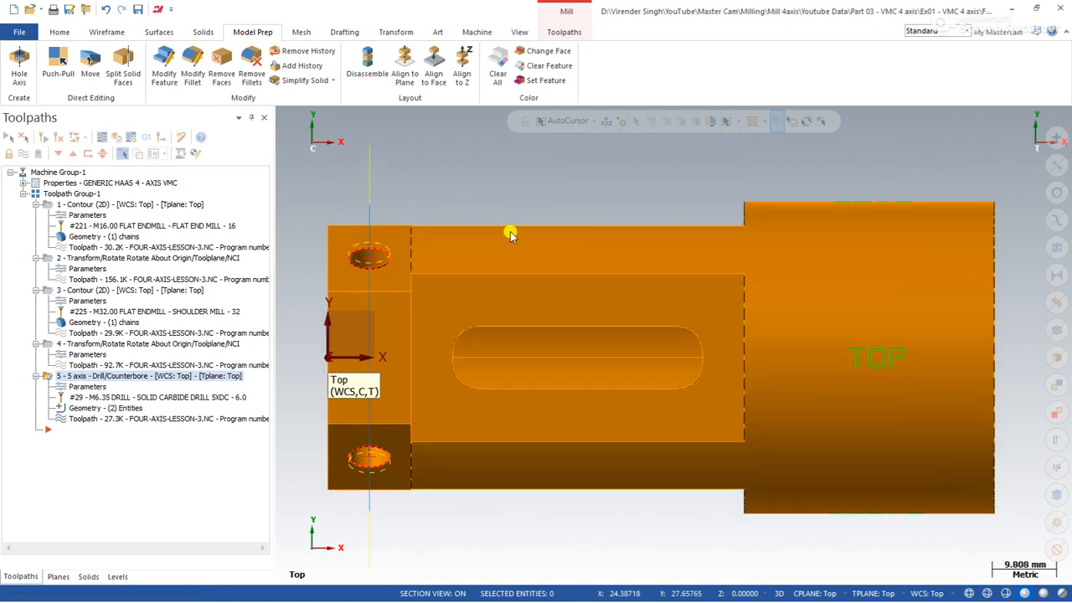
right_click(507, 188)
left_click(540, 241)
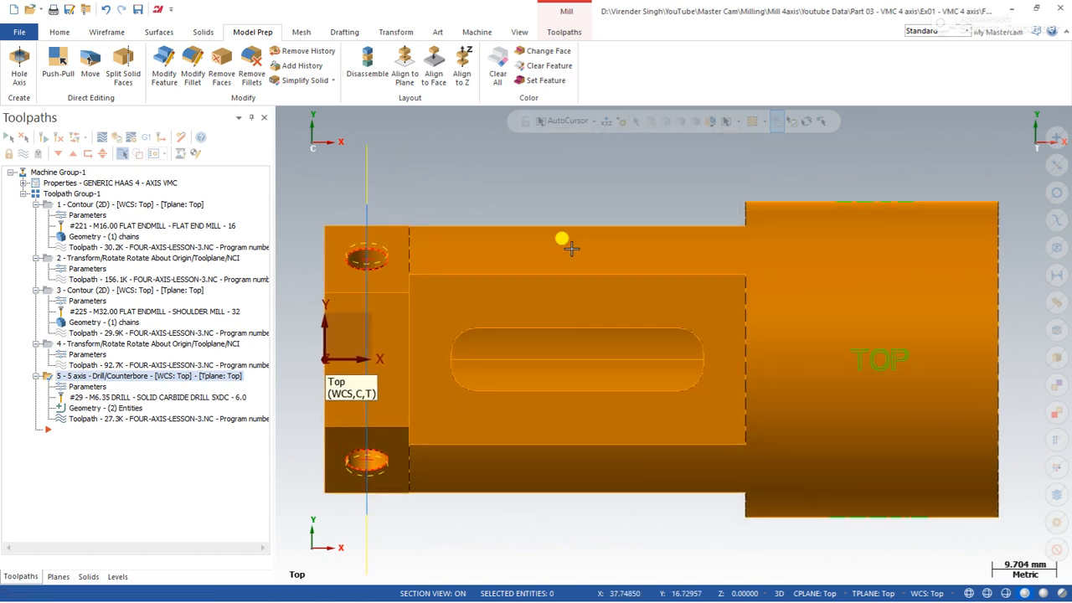
right_click(515, 162)
left_click(551, 225)
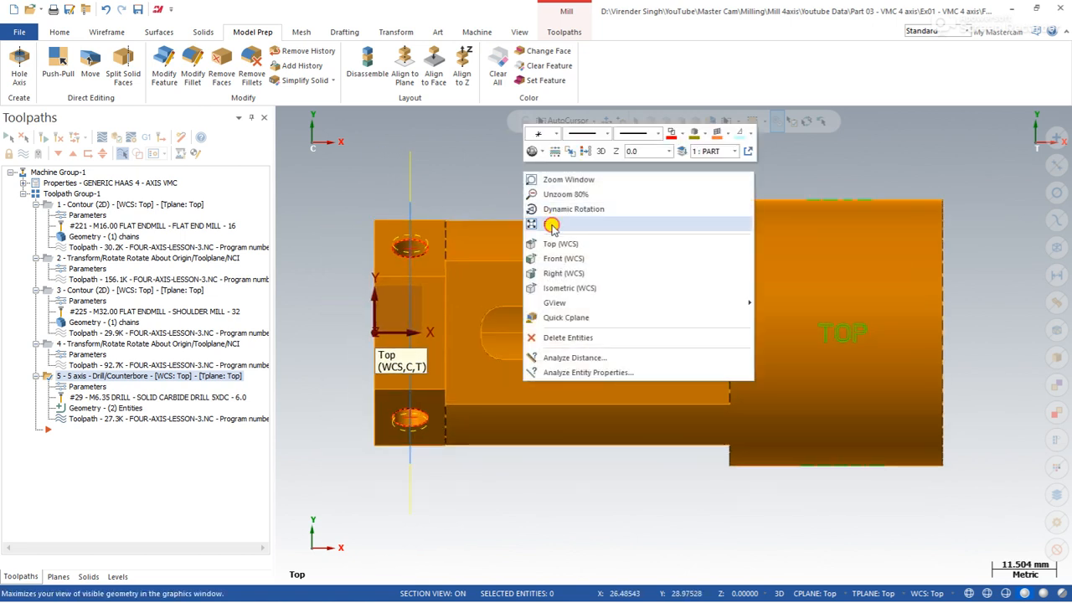
scroll(474, 174, "down", 2)
right_click(469, 171)
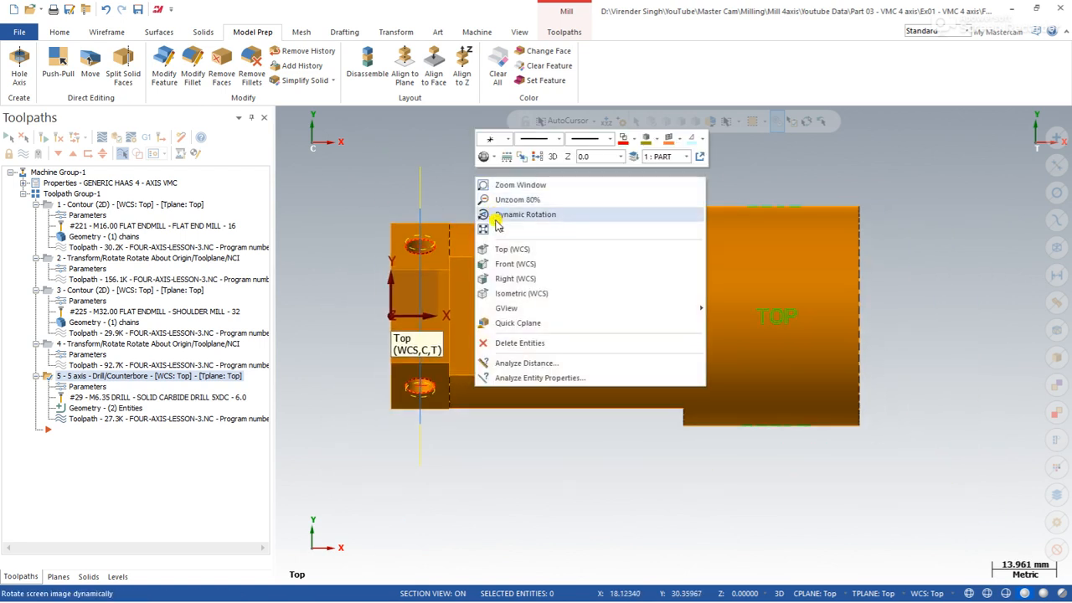
left_click(498, 226)
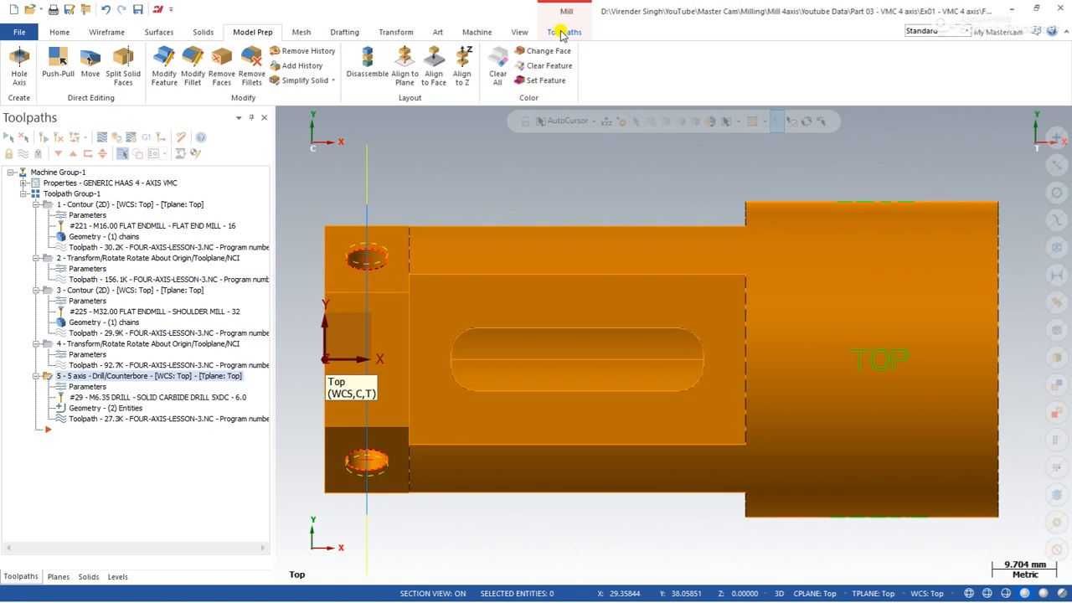
Analyze the arc edge at the end of the slot in the top flat to check its size
middle_click_drag(466, 269, 469, 307)
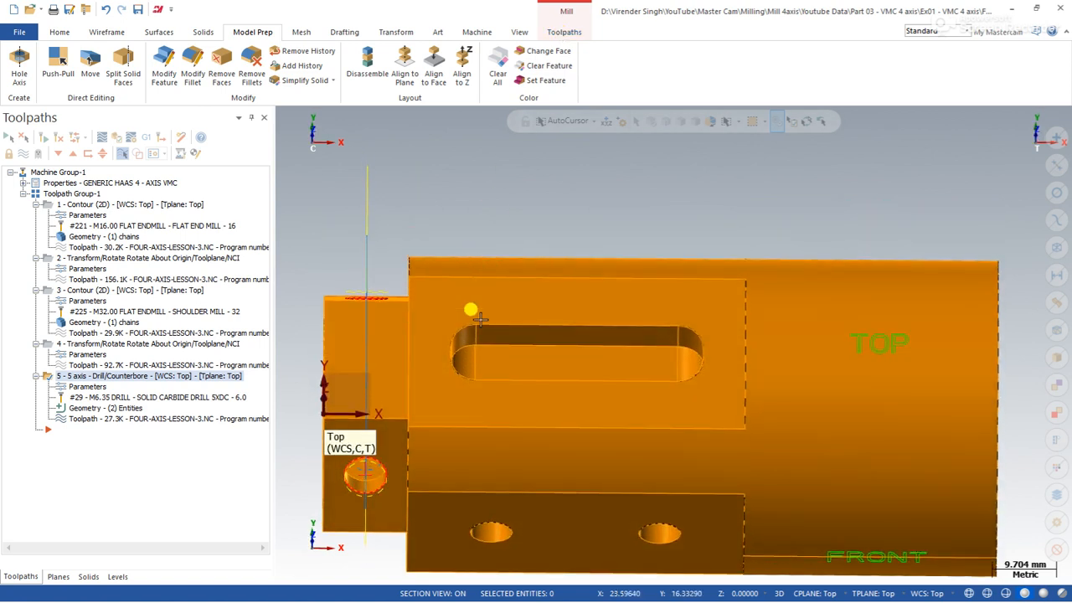
right_click(510, 171)
left_click(557, 375)
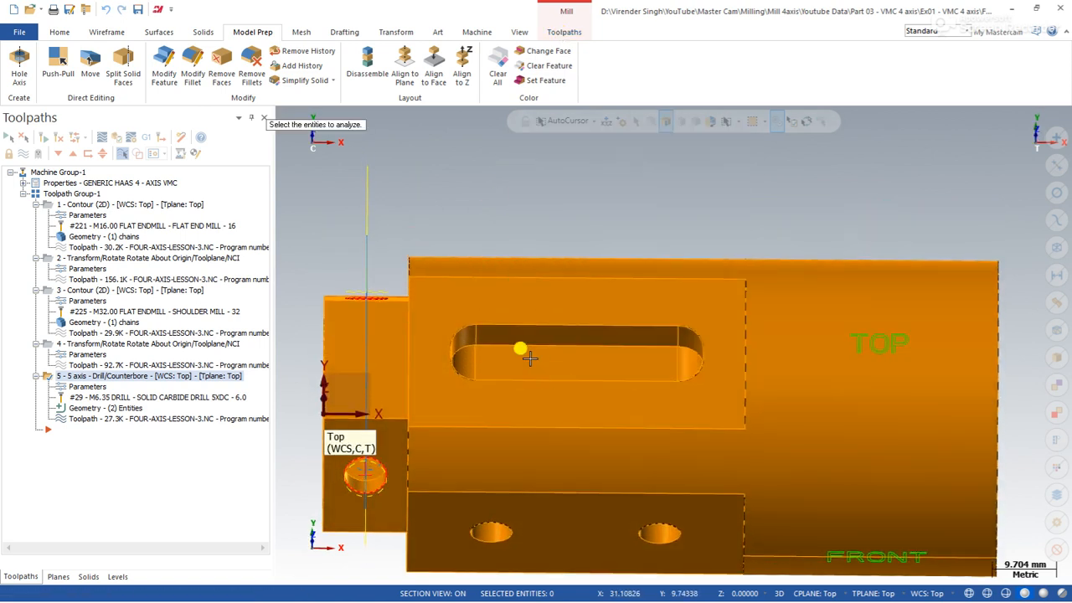
middle_click_drag(514, 350, 458, 333)
left_click(459, 333)
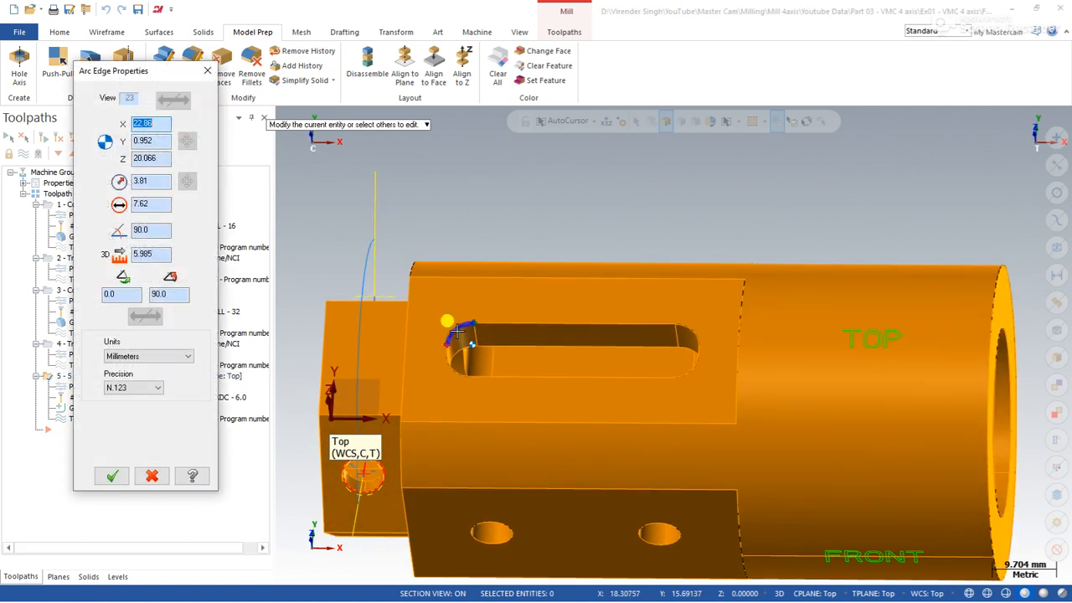
left_click(206, 70)
Start a Slot Mill toolpath and chain the upper edge loop of the slot in the top flat
left_click(561, 32)
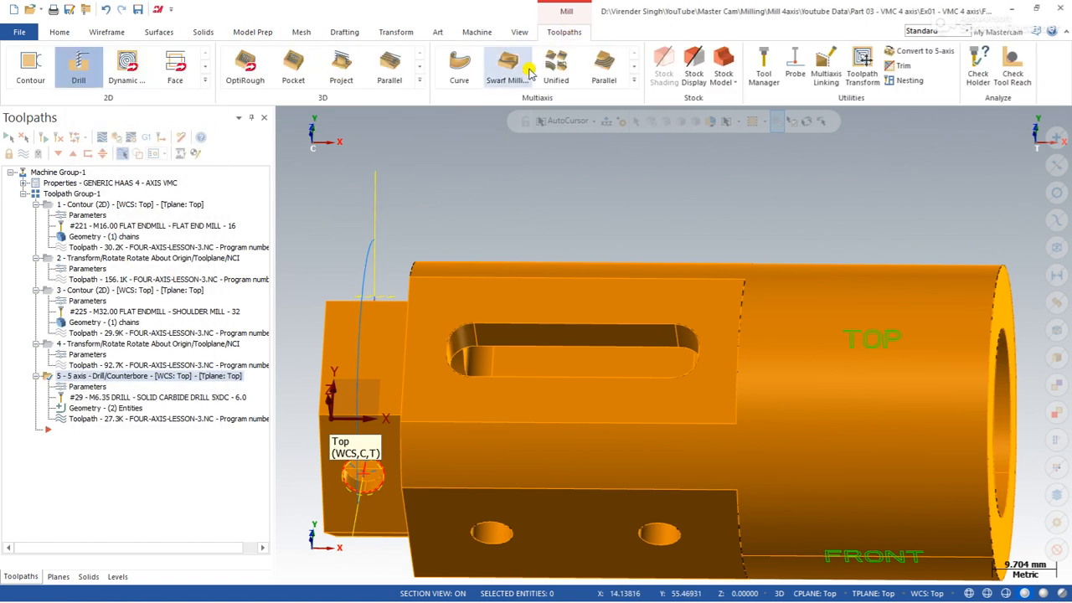
left_click(204, 81)
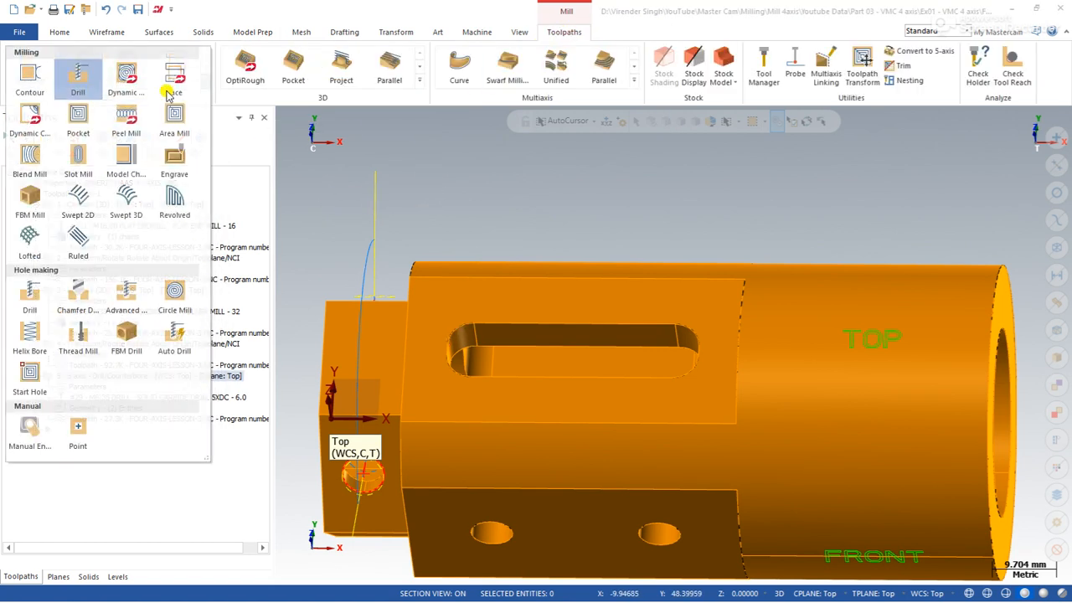
left_click(77, 156)
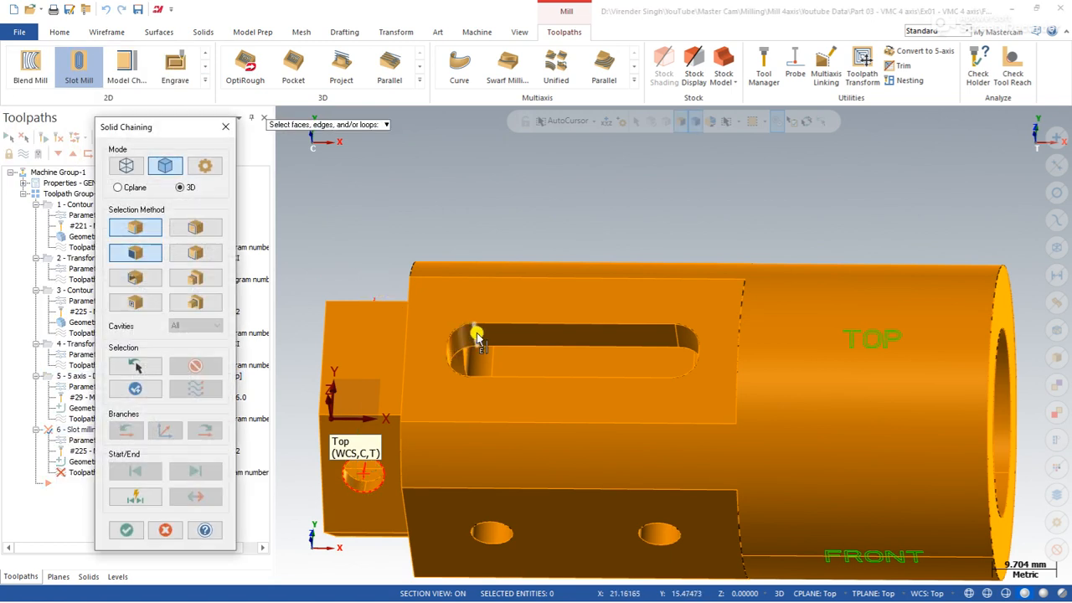
left_click(195, 227)
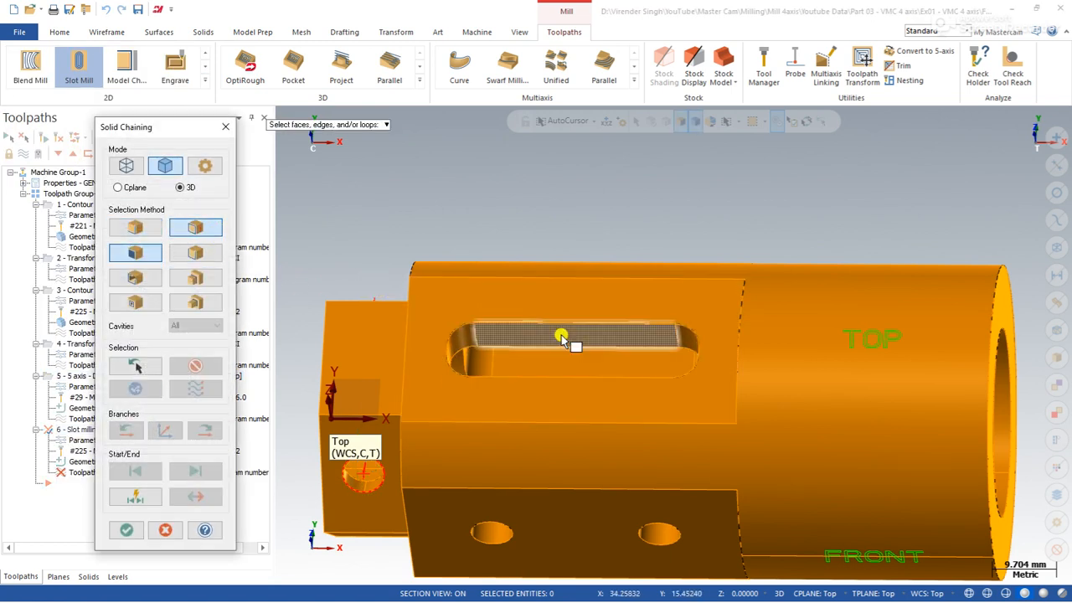
left_click(557, 335)
left_click(195, 365)
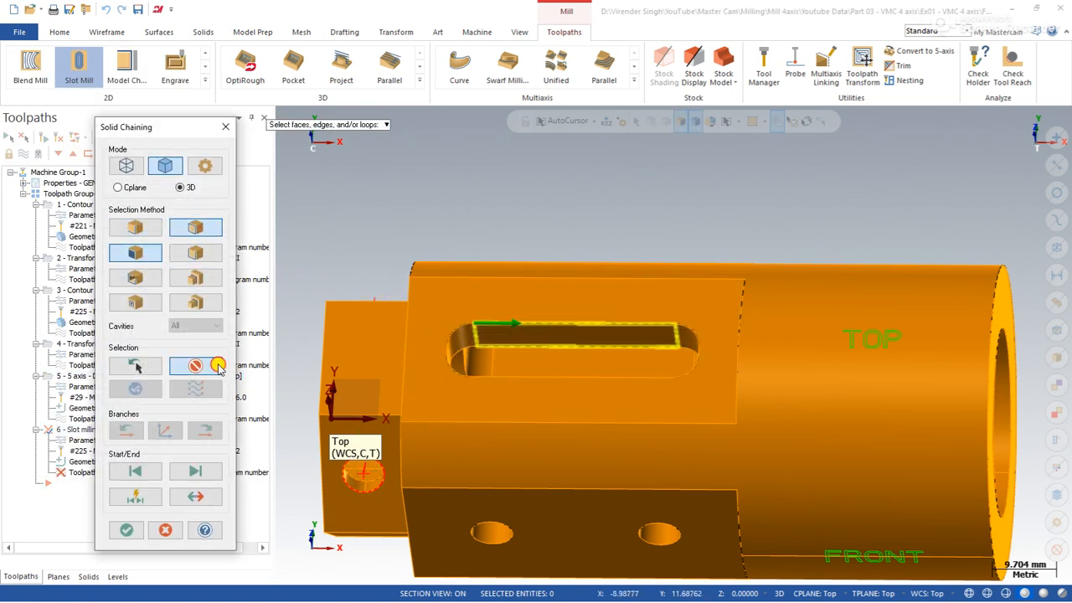
left_click(475, 327)
left_click(126, 530)
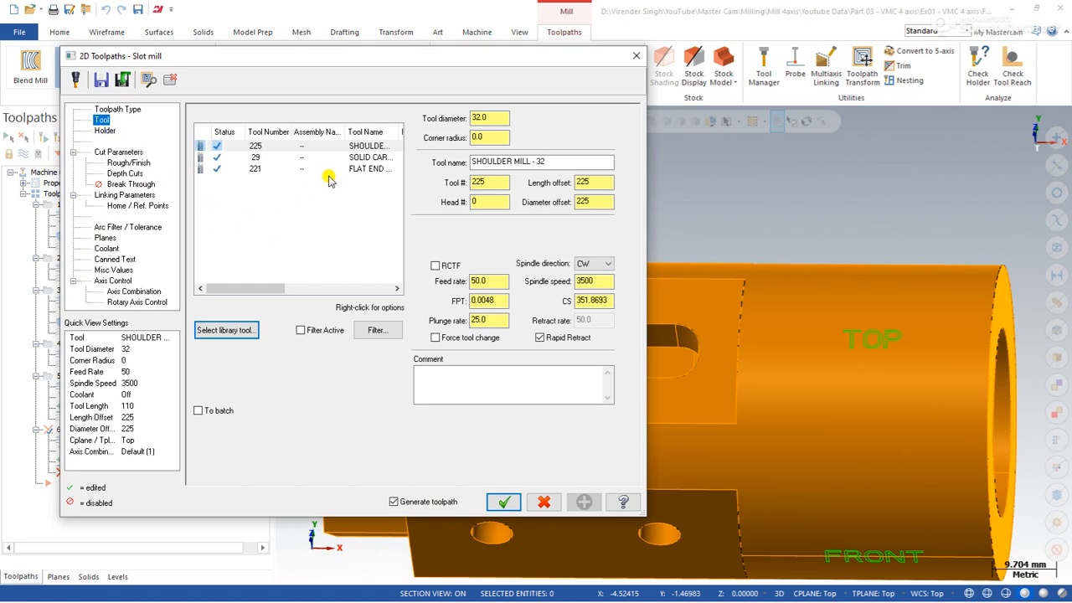
Choose the 6 mm flat end mill from the library, set stock to leave on walls and floors to 0, and accept
left_click(224, 329)
double_click(347, 236)
left_click(118, 151)
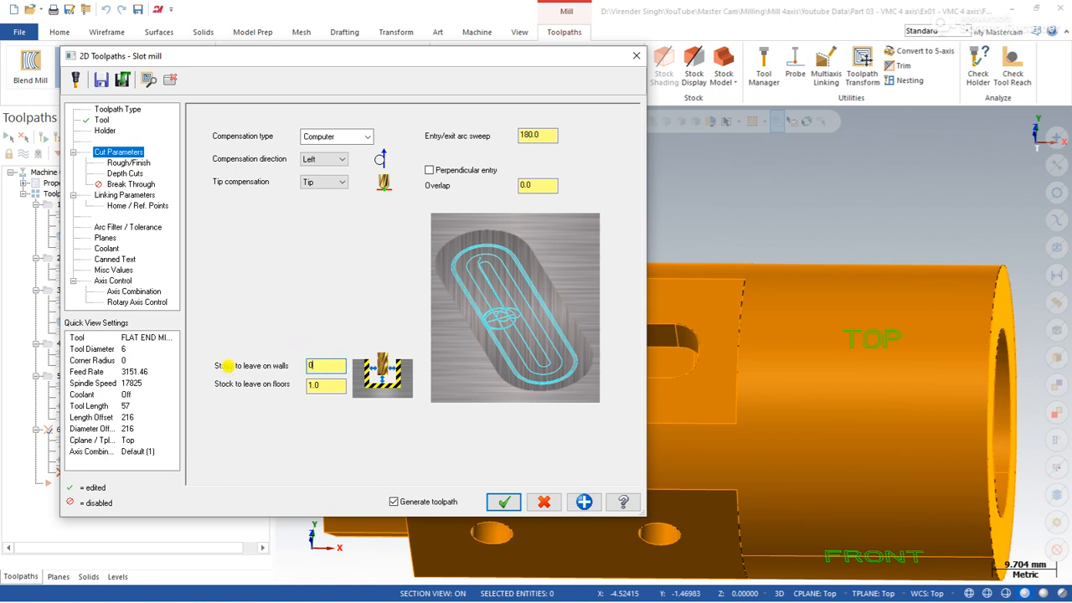
key("Tab")
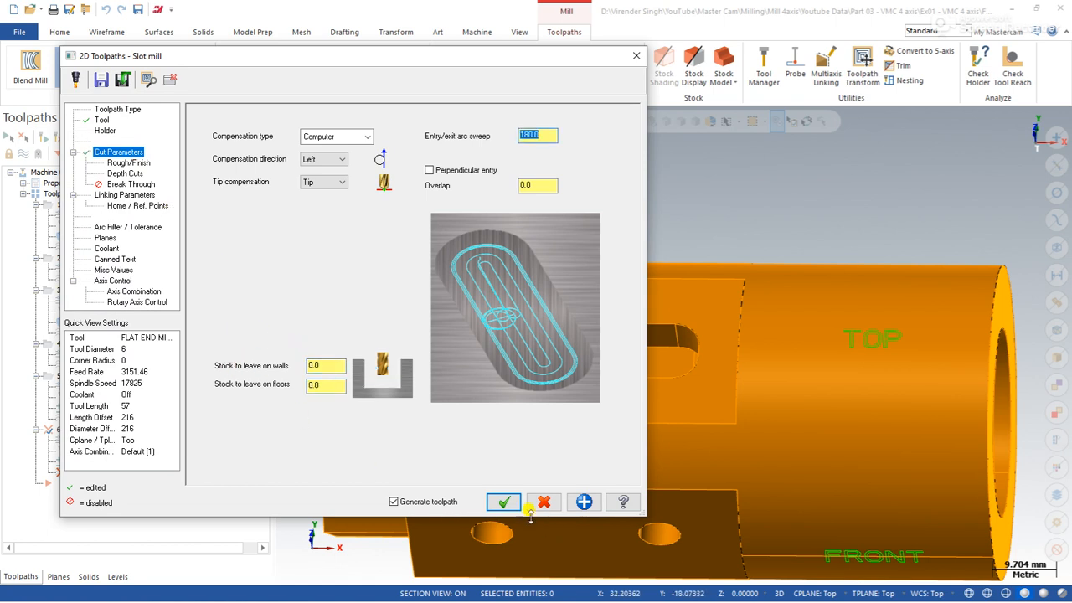
left_click(506, 501)
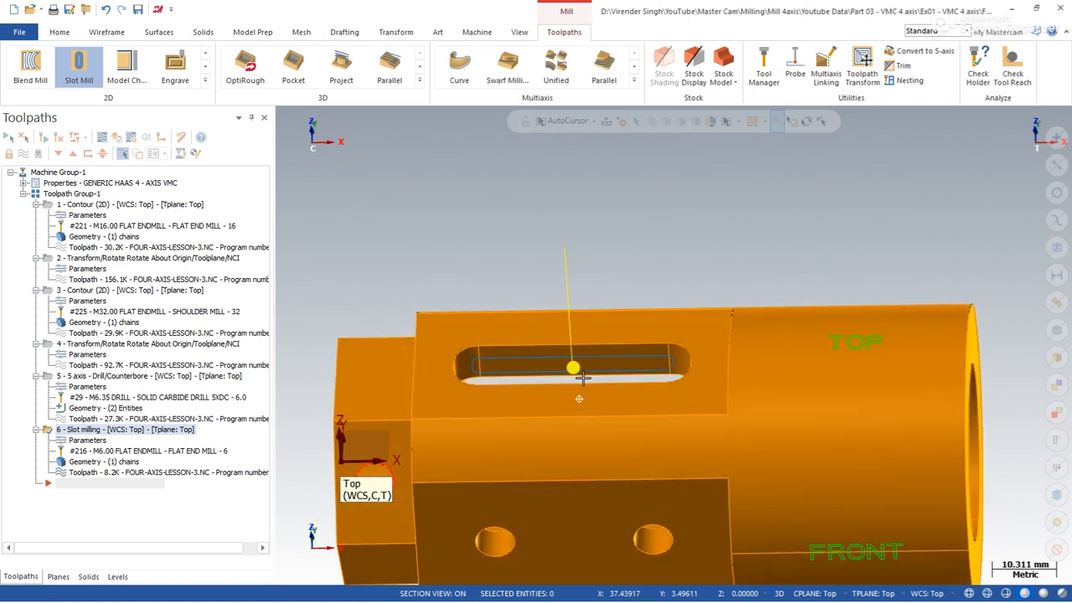
Reopen the slot milling parameters and set the maximum rough step of the depth cuts to 1 mm
left_click(80, 440)
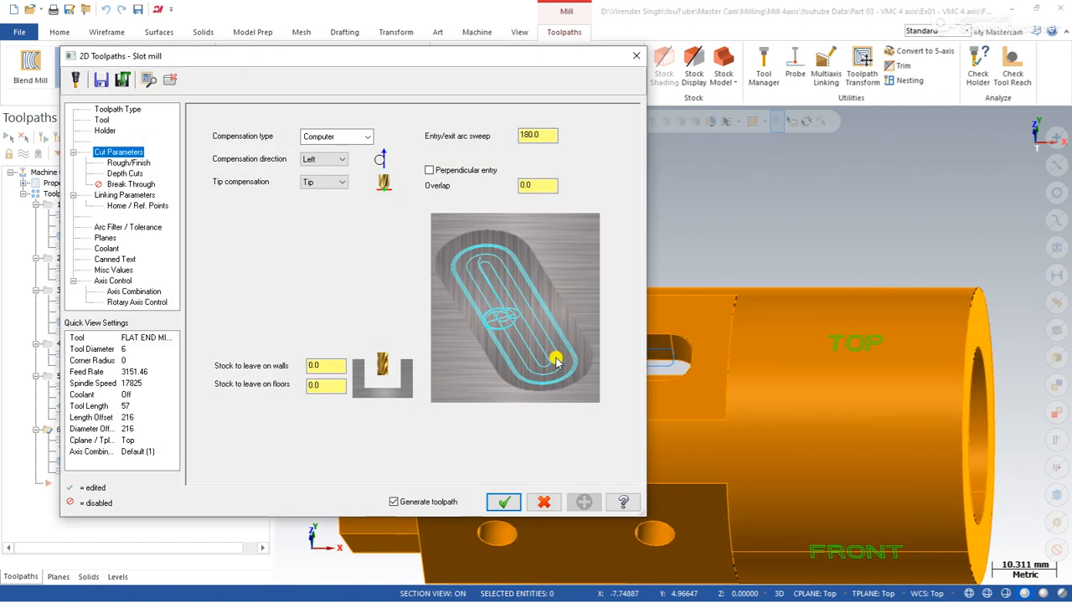
left_click(126, 195)
left_click(118, 173)
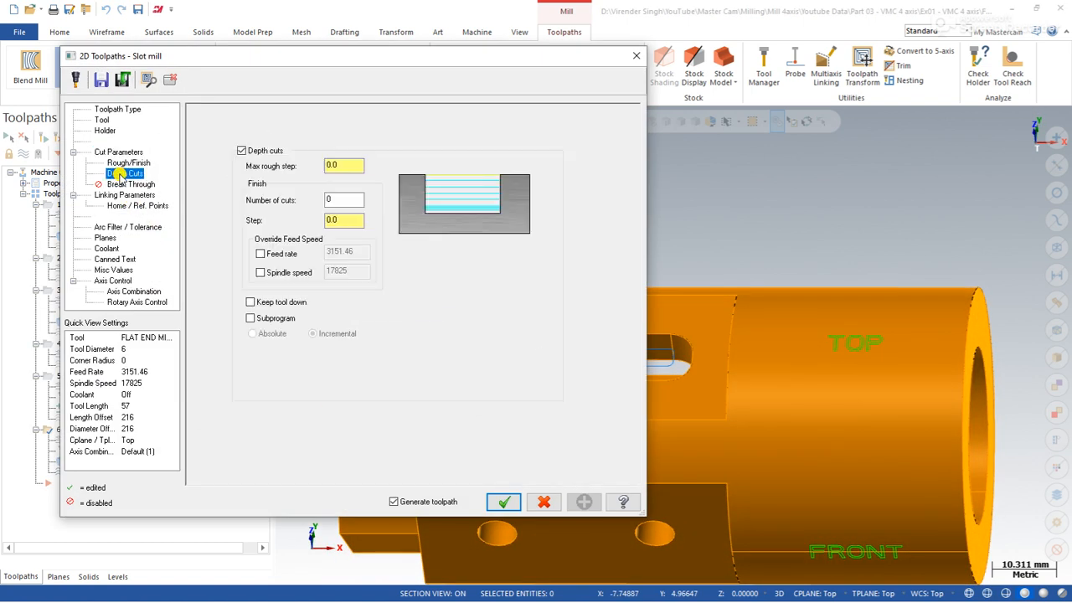
left_click(363, 166)
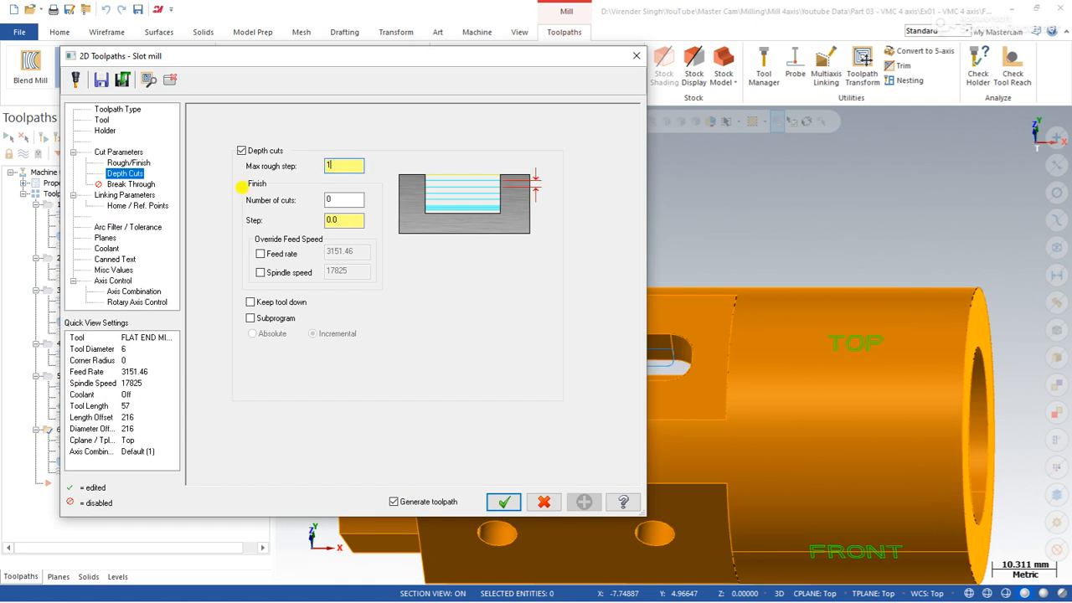
Enable clearance in the linking parameters and set incremental clearance 20, retract 5 and feed plane 2
left_click(124, 195)
left_click(331, 187)
left_click(429, 182)
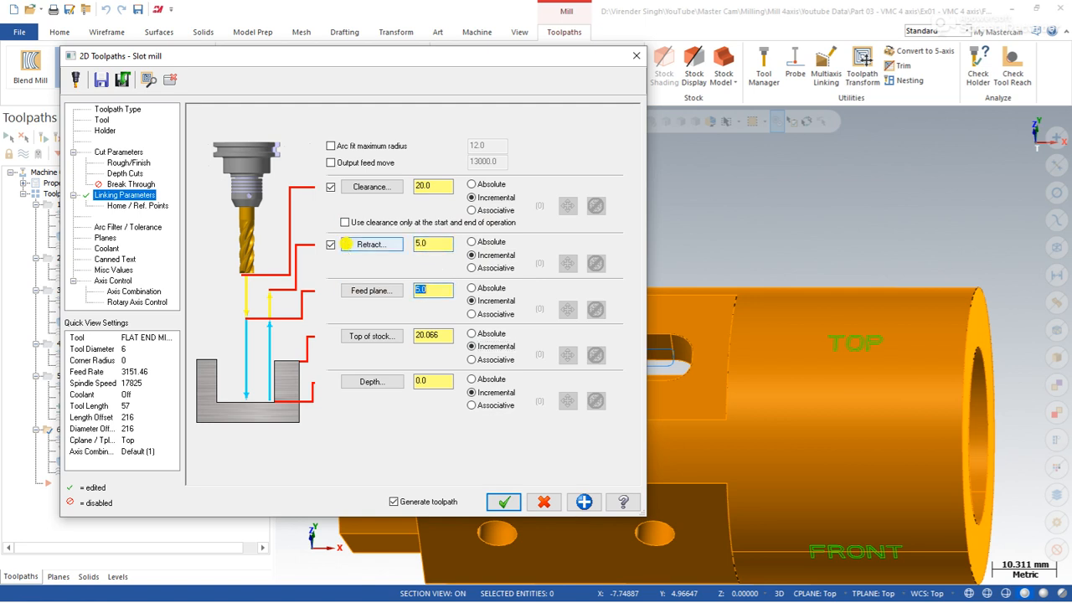
Set incremental top of stock 0.0 and depth -6.595616 by picking points on the slot's upper edge and lower wall edge
left_click(372, 337)
middle_click_drag(617, 318, 712, 335)
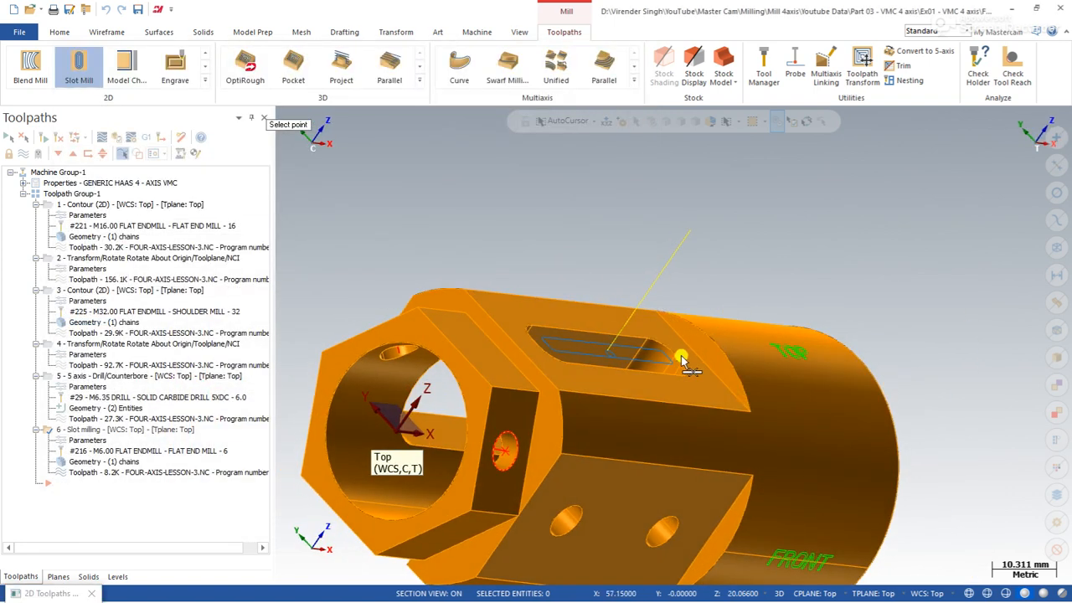
left_click(679, 355)
left_click(388, 383)
middle_click_drag(572, 350, 704, 356)
scroll(708, 356, "up", 2)
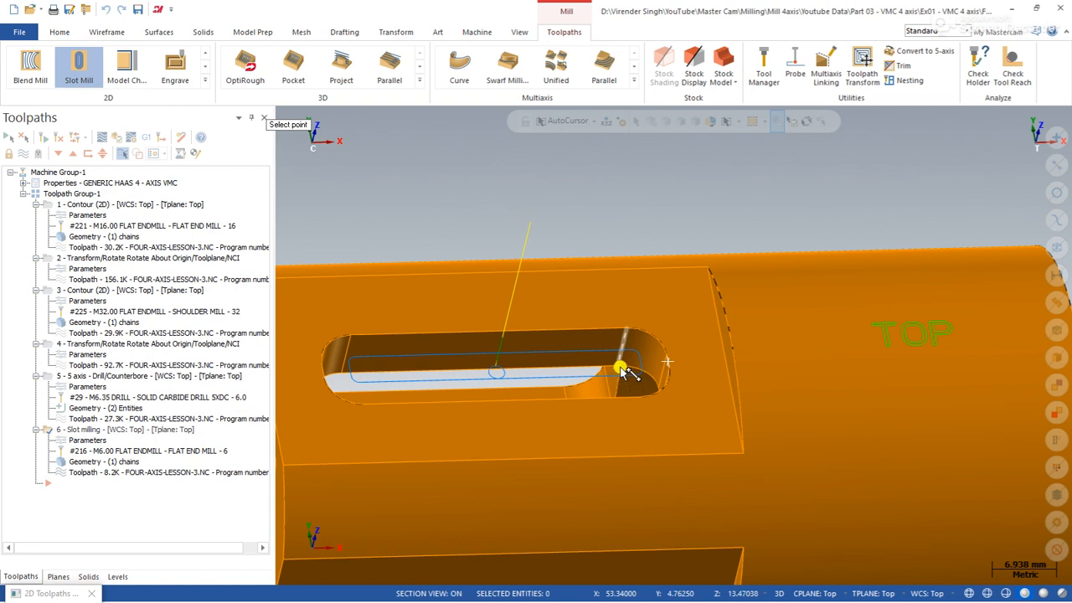
left_click(620, 366)
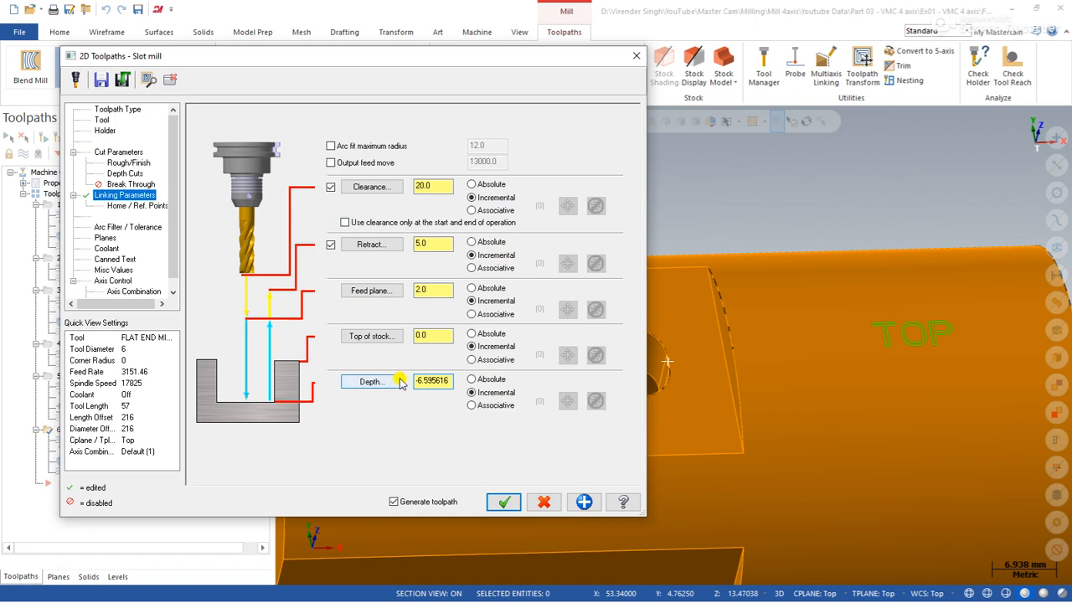
Enable break through with an amount of 0.5 for the slot and accept the toolpath
left_click(132, 184)
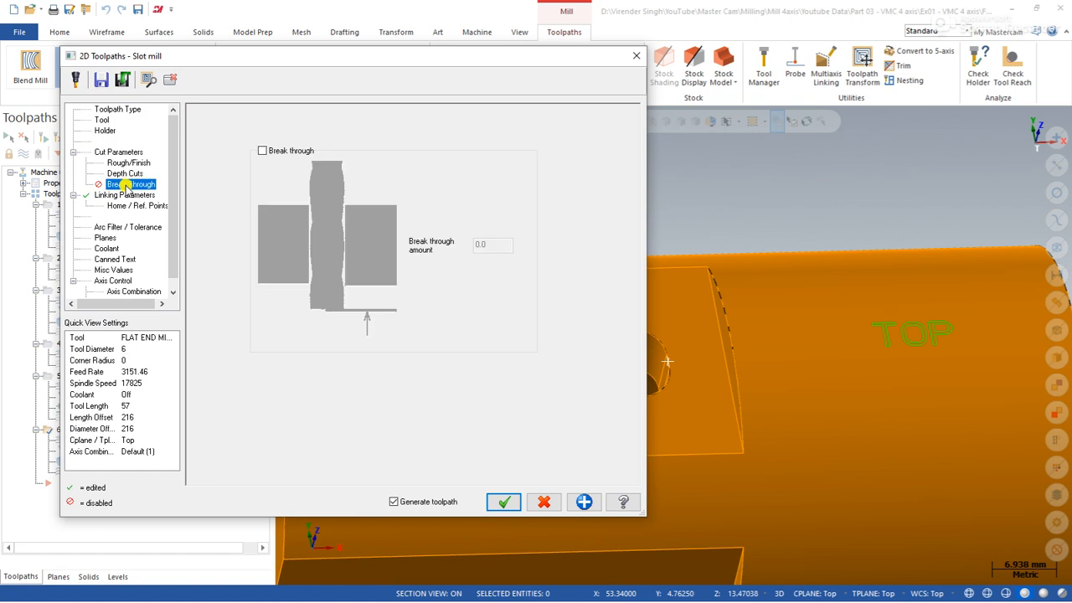
left_click(262, 151)
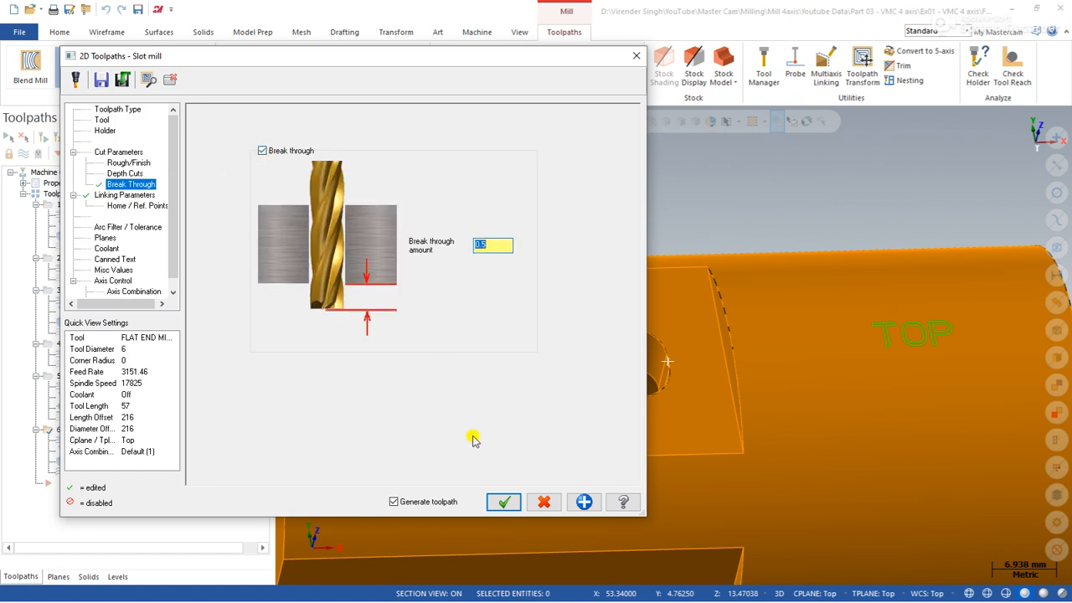
left_click(503, 501)
Turn on the option to keep the tool down between depth cuts of the slot operation and regenerate it
scroll(515, 372, "down", 2)
middle_click_drag(509, 363, 536, 366)
left_click(84, 440)
left_click(126, 173)
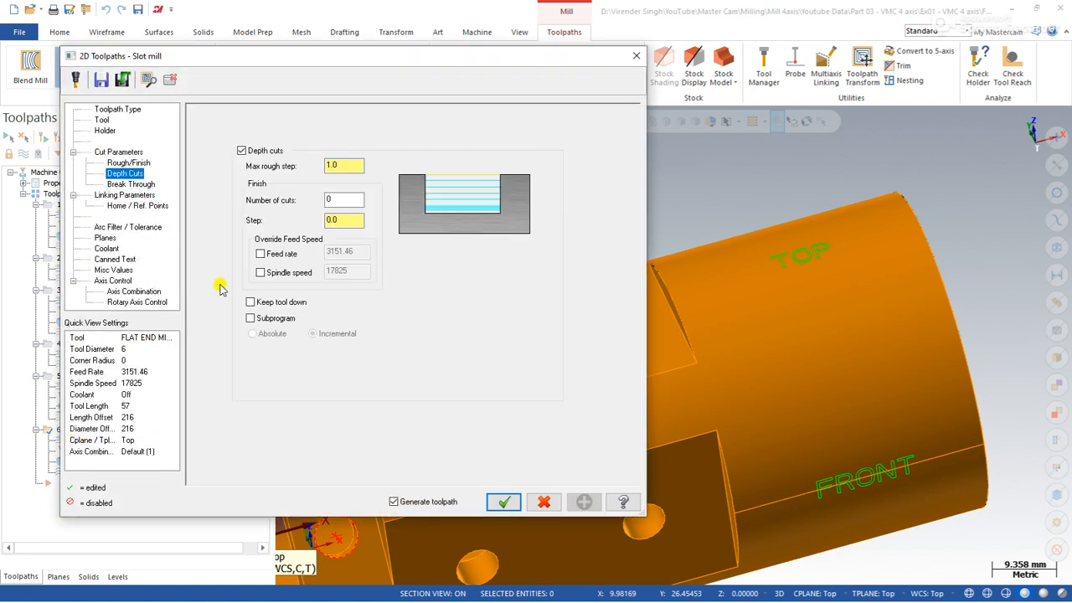
left_click(251, 302)
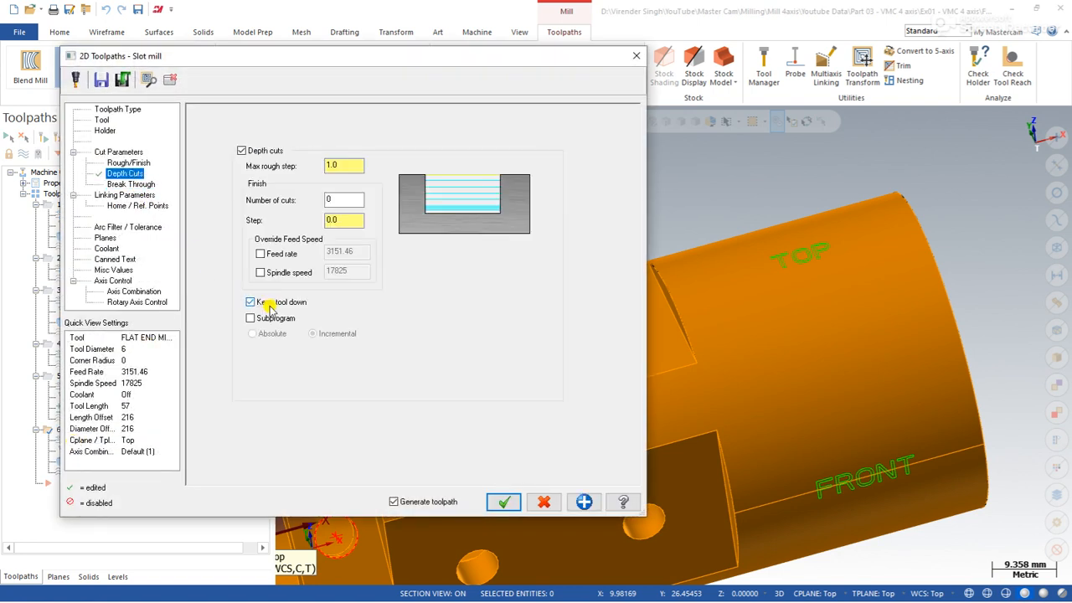
left_click(502, 501)
Examine the slot toolpath at an angle and in a fitted top view
right_click(446, 200)
left_click(504, 276)
middle_click_drag(592, 342, 540, 383)
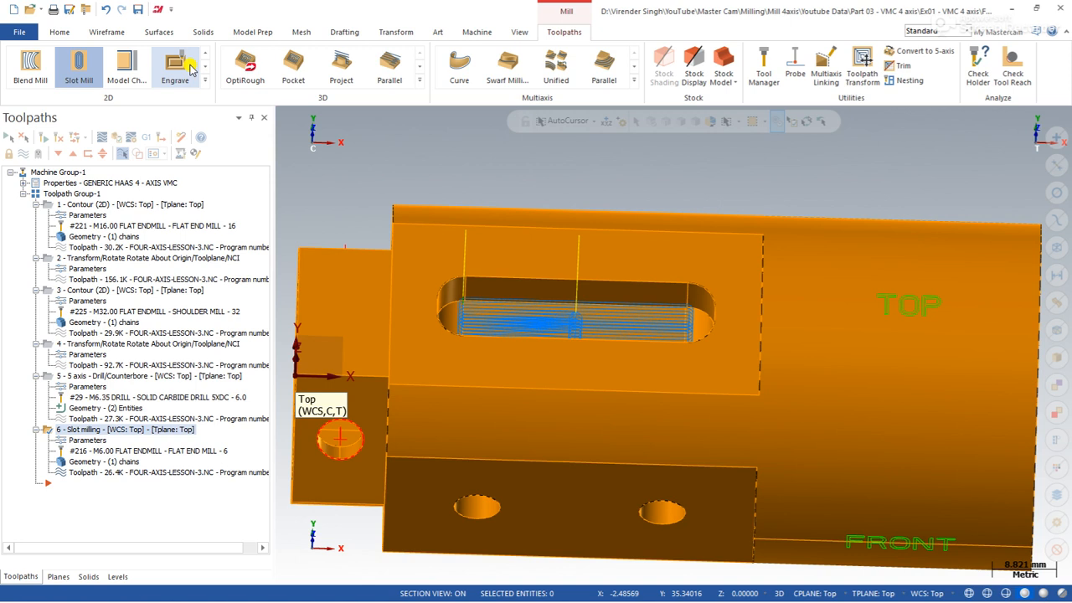
left_click(205, 80)
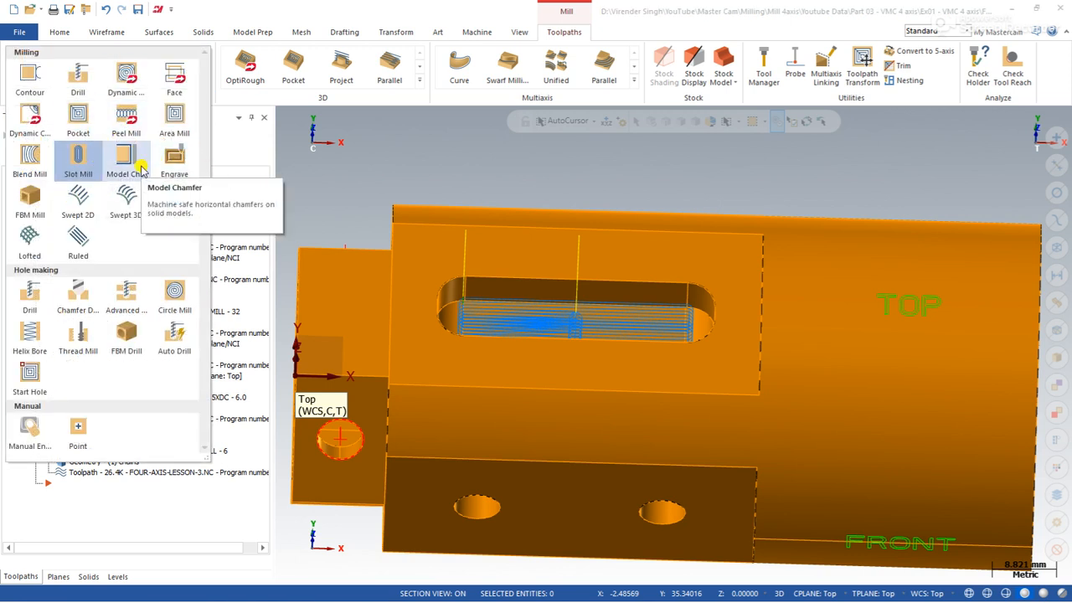
left_click(307, 172)
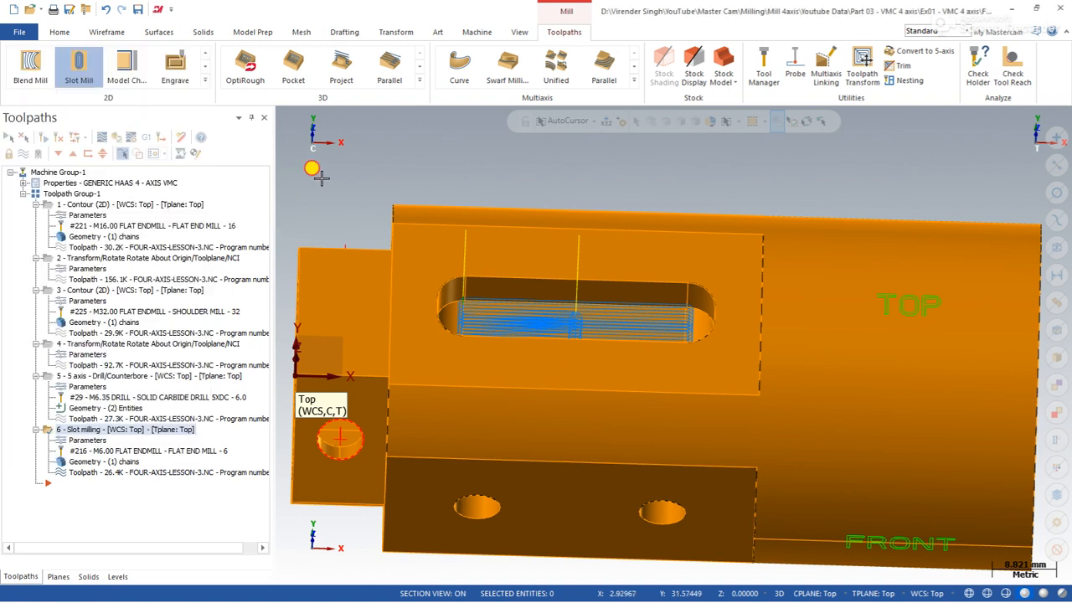
right_click(312, 167)
left_click(358, 251)
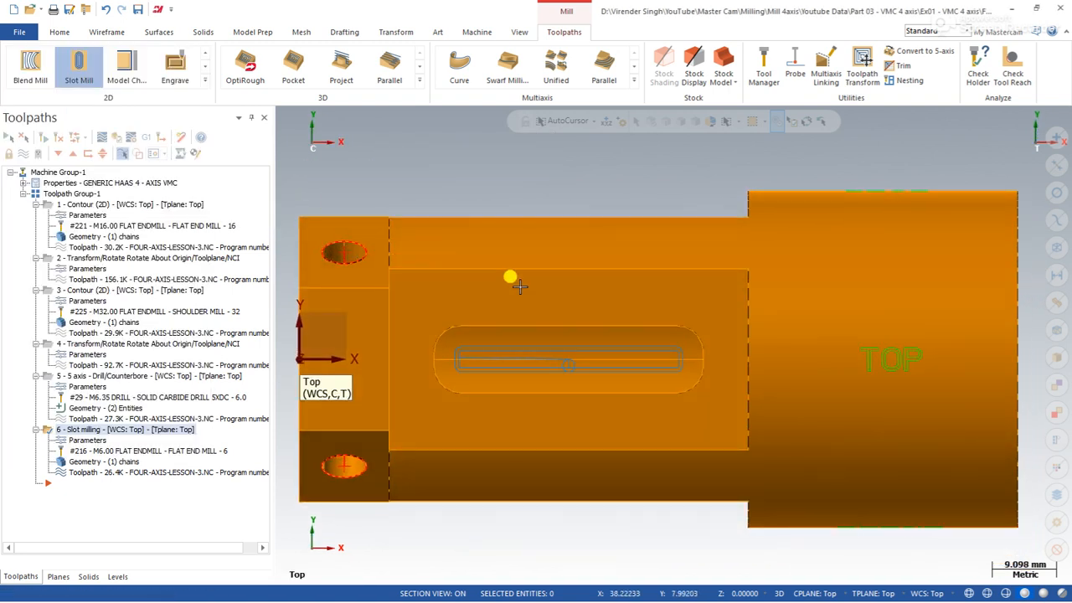
scroll(456, 295, "down", 2)
right_click(492, 183)
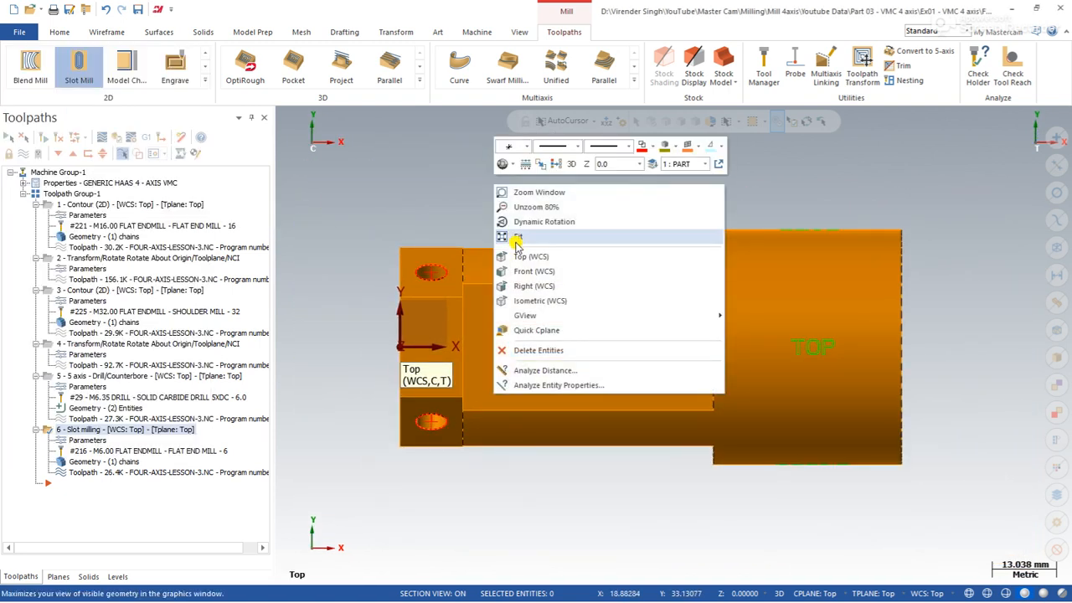
left_click(514, 240)
scroll(514, 240, "down", 2)
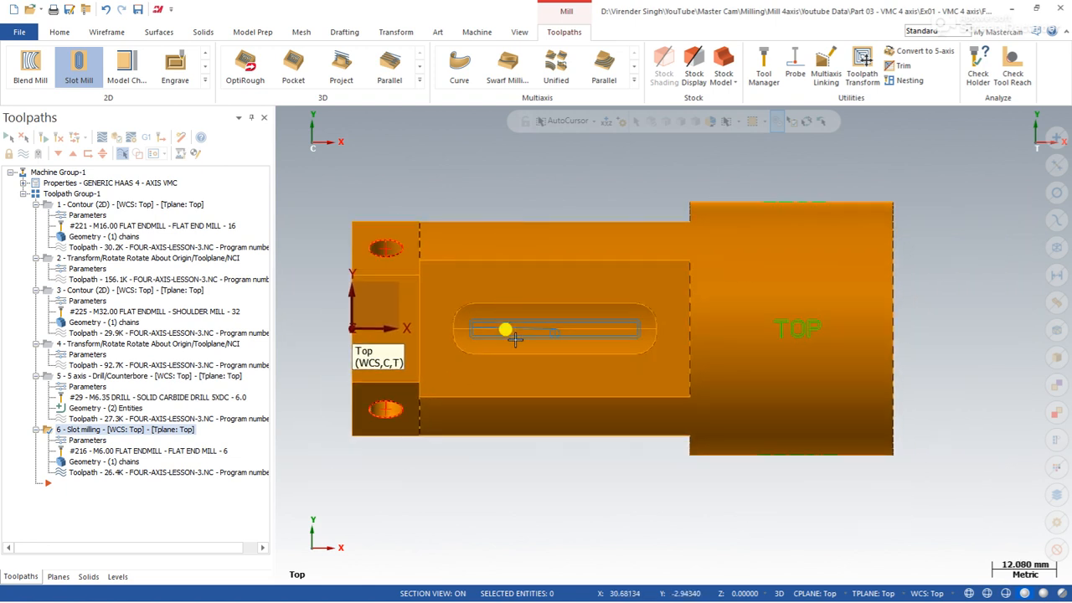
Create a drill toolpath for the two 6.35 mm holes in the front flat
middle_click_drag(493, 417, 451, 358)
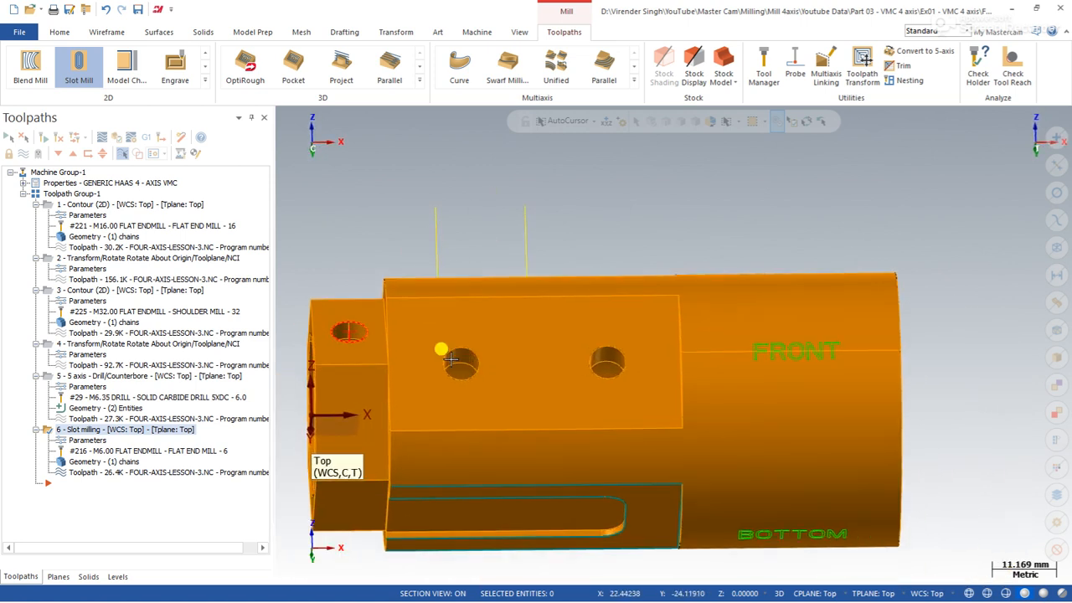
left_click(205, 82)
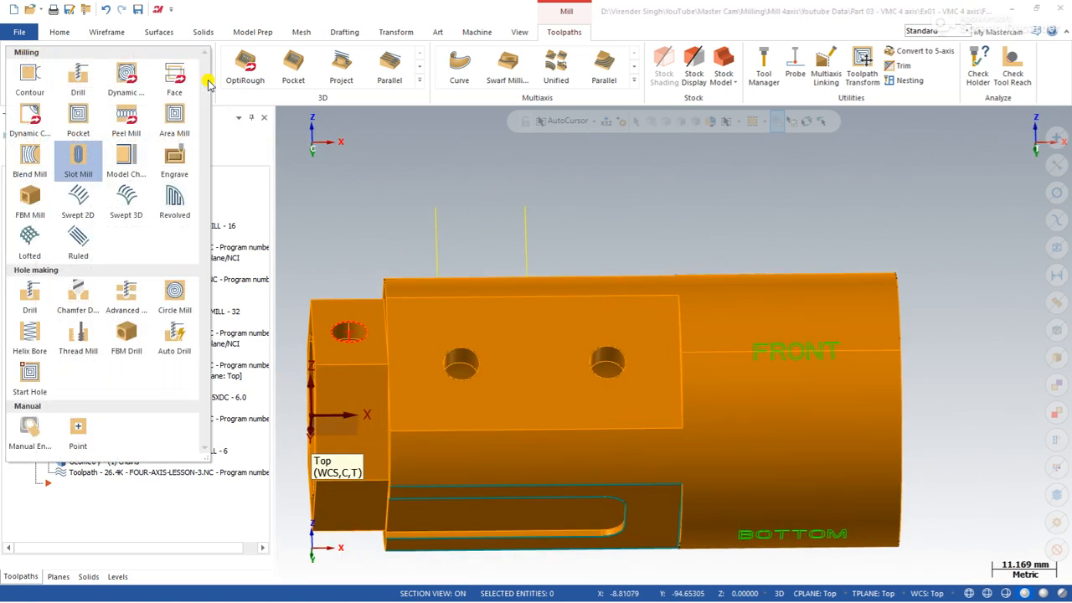
left_click(82, 78)
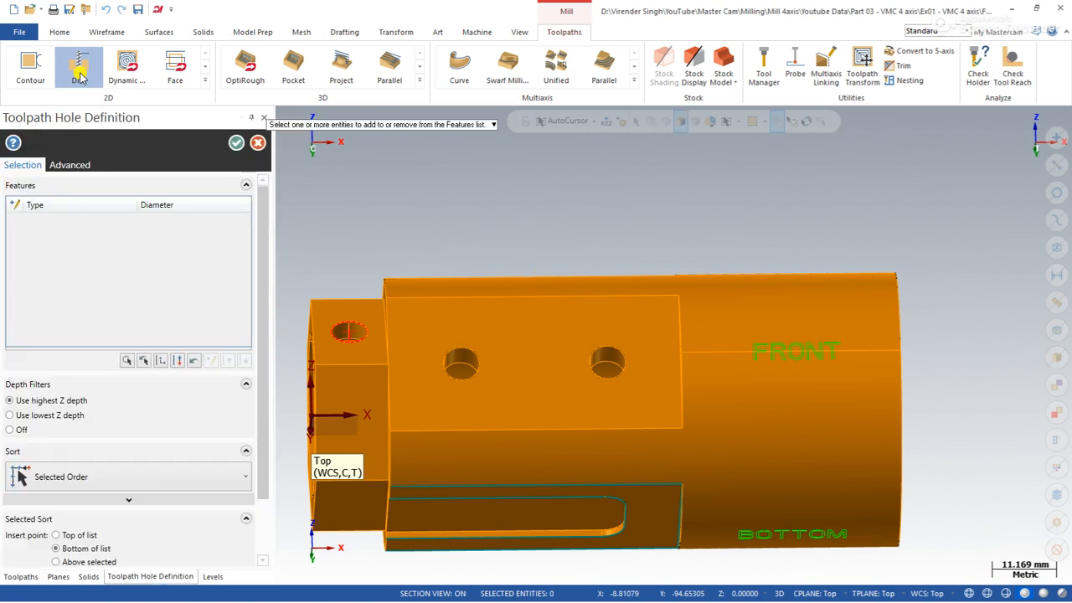
left_click(627, 360)
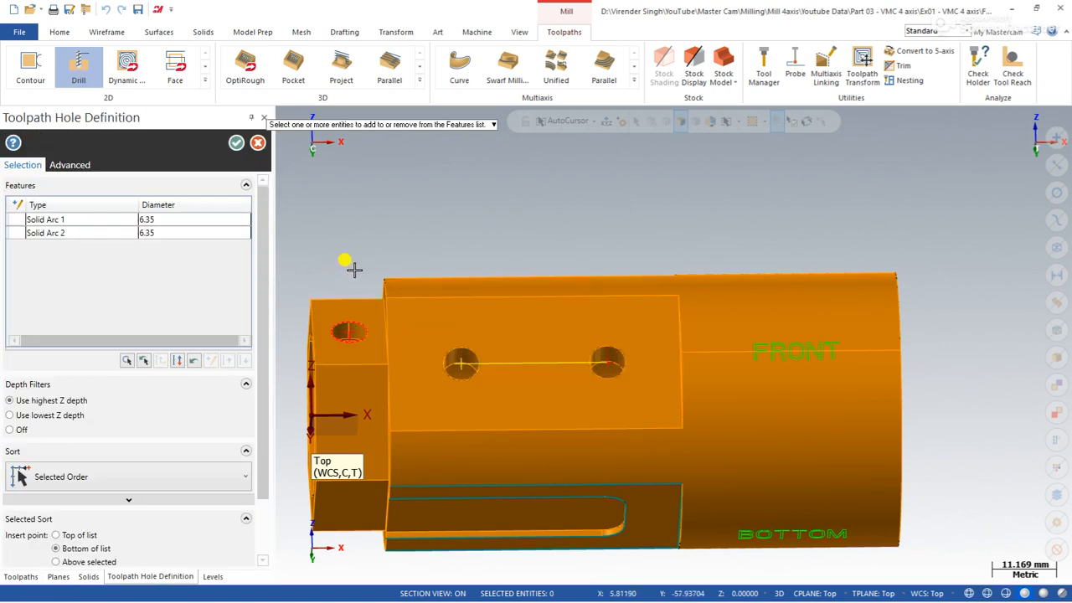
left_click(236, 143)
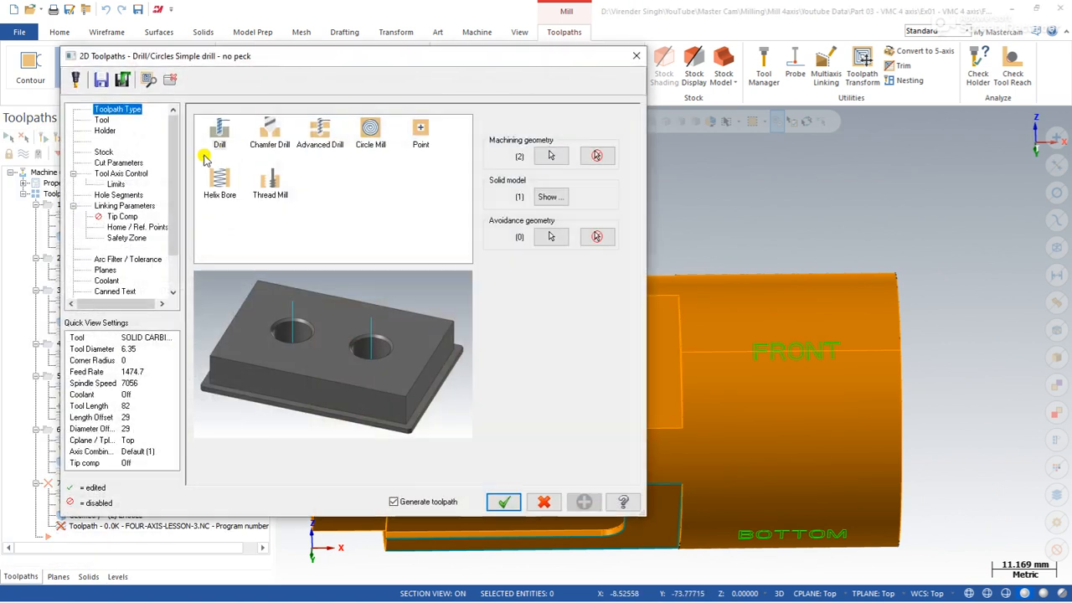
Set the drill operation's tool plane and construction plane to Front, and accept the toolpath
left_click(104, 121)
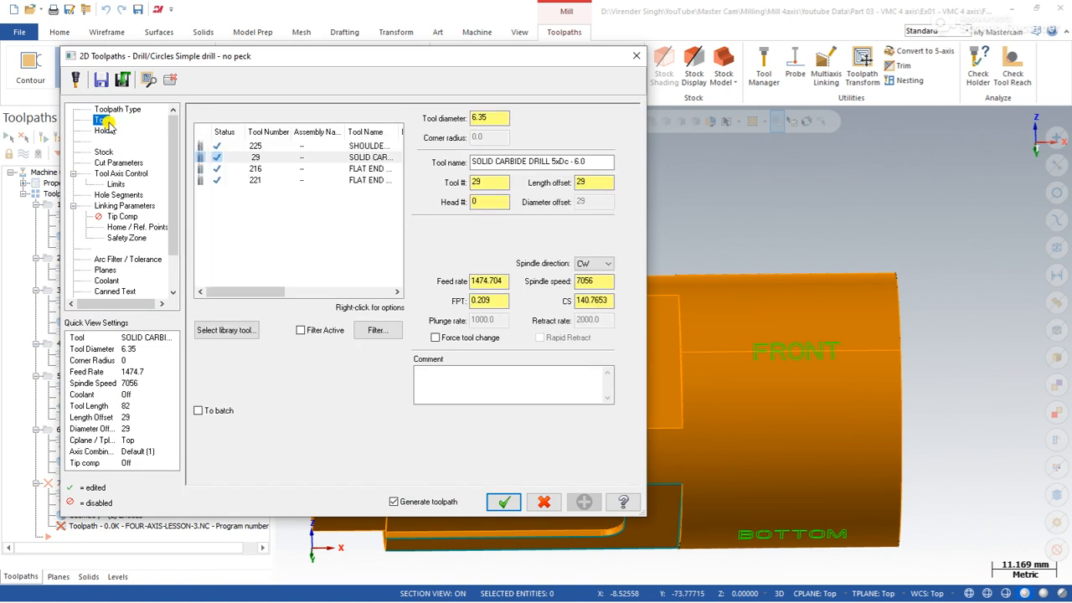
left_click(119, 164)
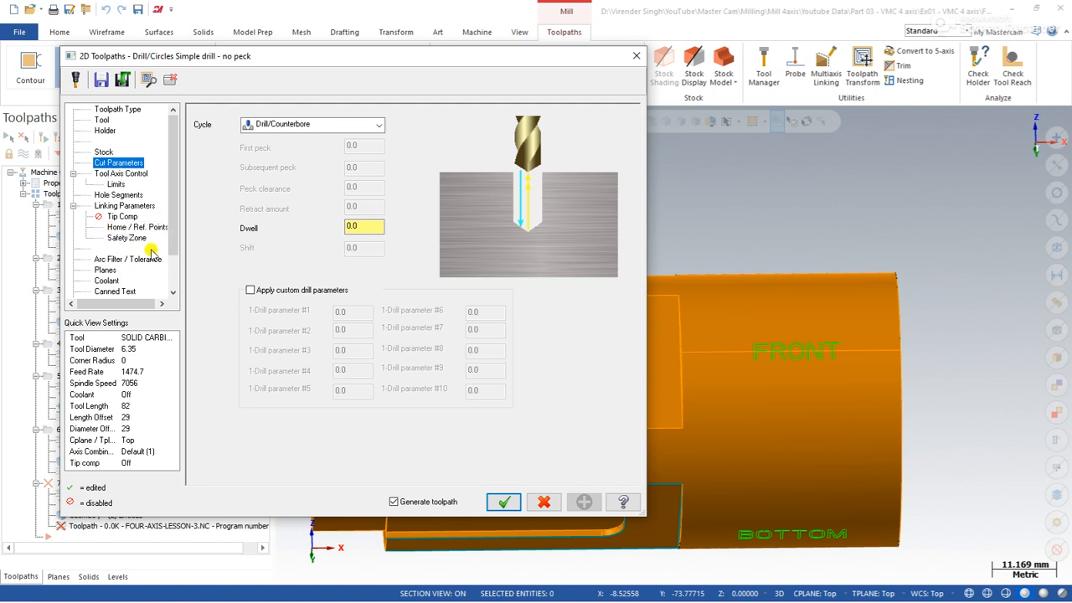
left_click(105, 270)
left_click(377, 185)
left_click(391, 304)
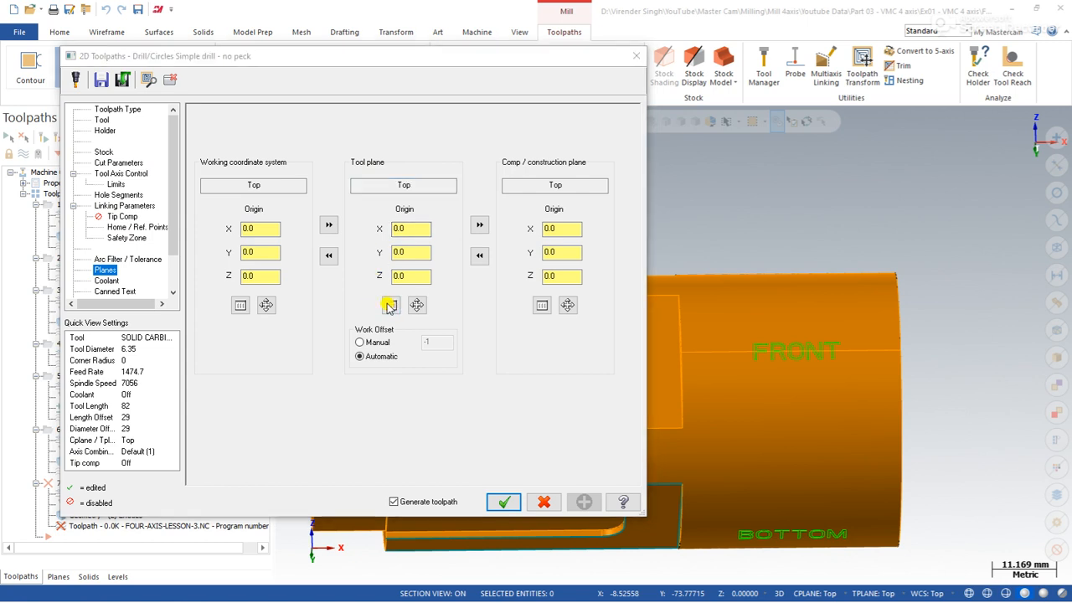
left_click(96, 206)
left_click(149, 302)
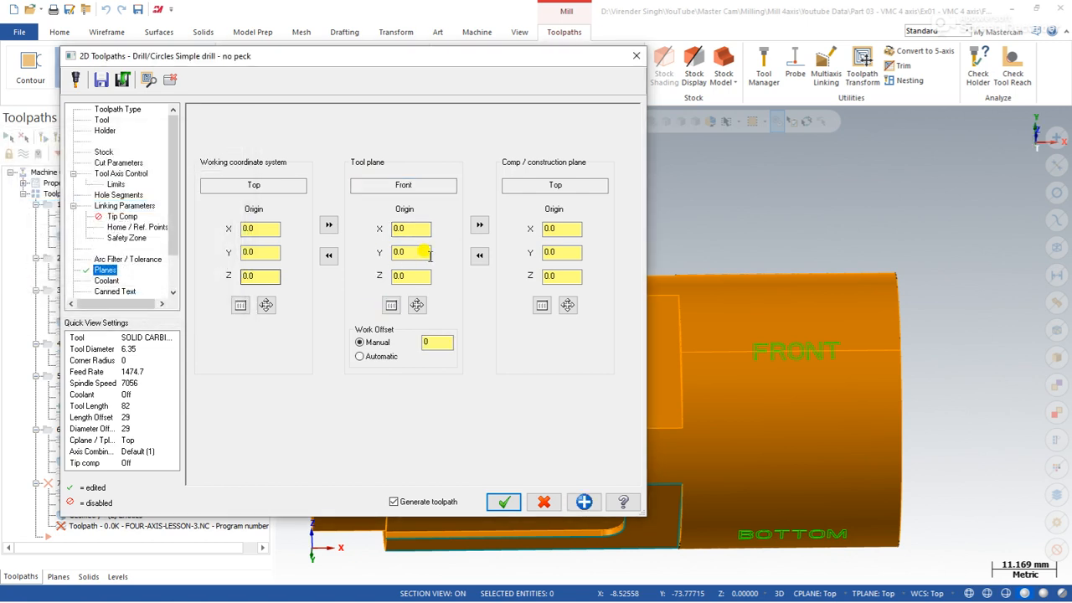
left_click(479, 226)
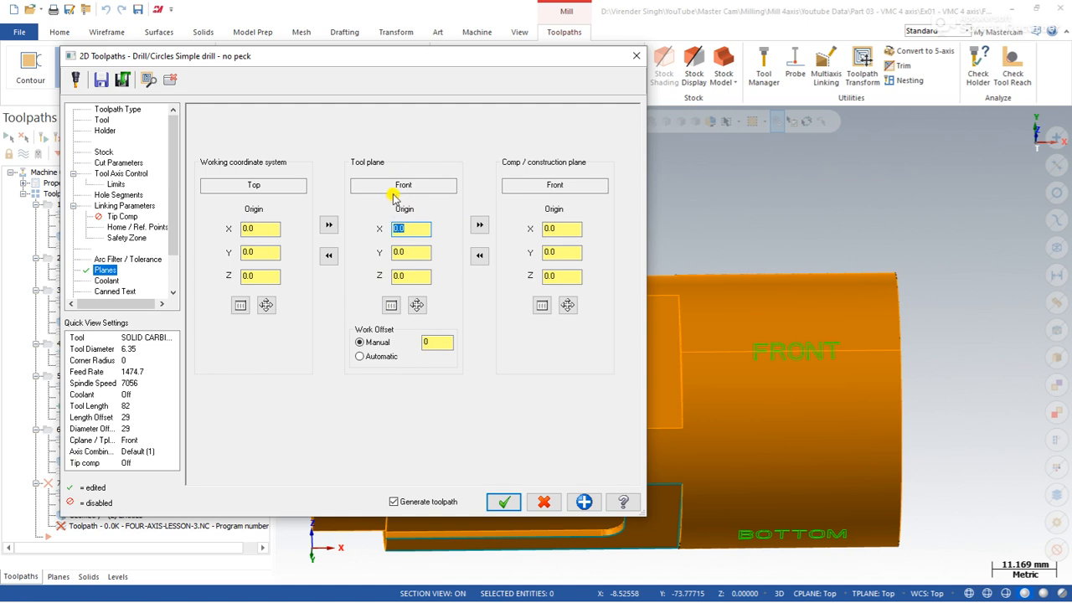
left_click(398, 185)
left_click(549, 185)
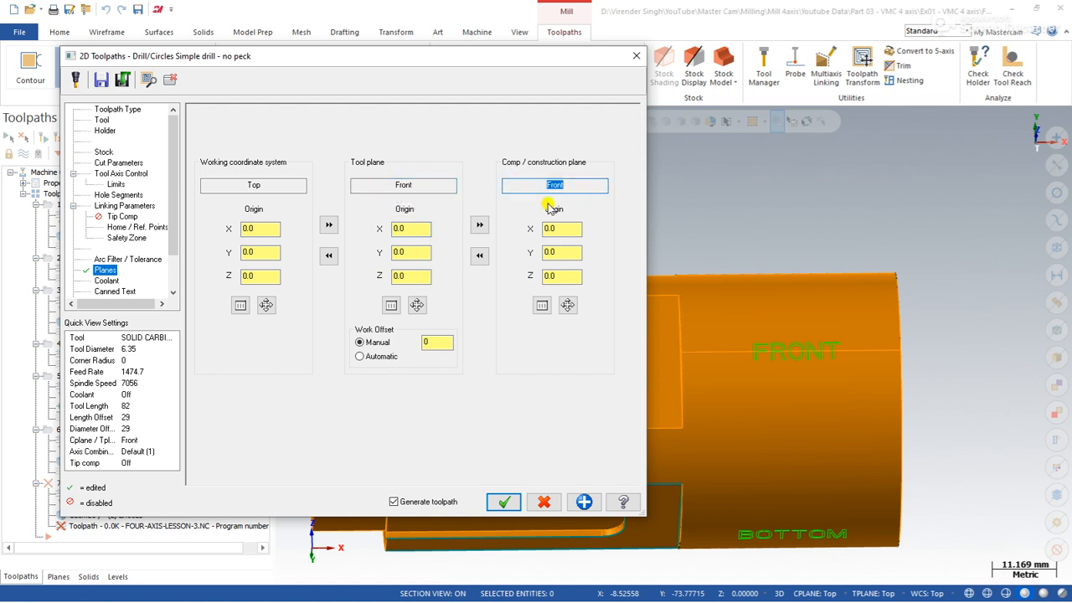
left_click(138, 206)
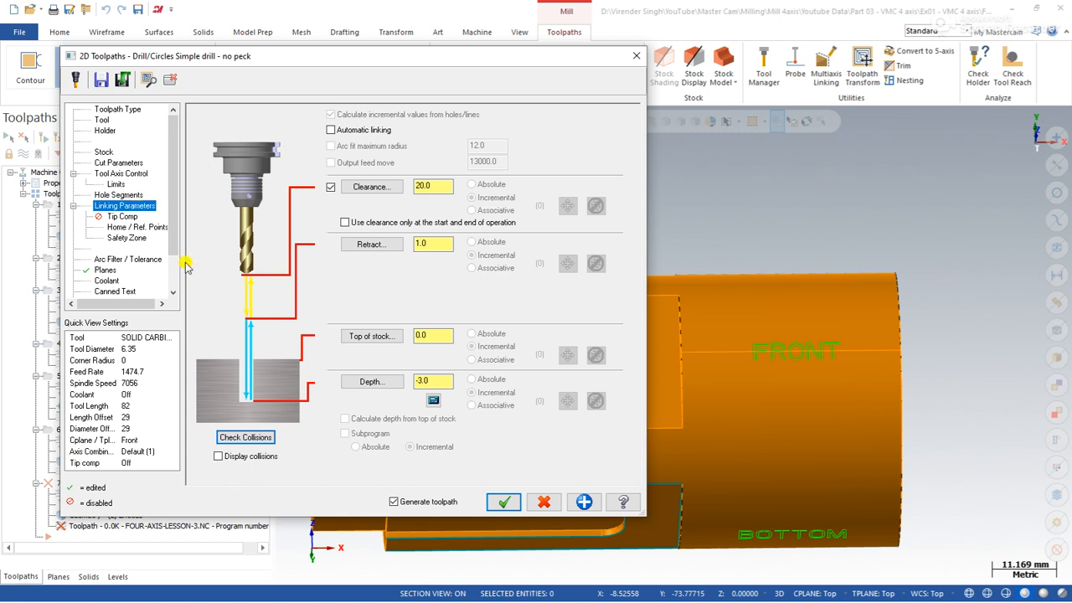
left_click(508, 501)
Examine the front-hole drill toolpath from the top and at an angle, and review the operation's plane settings
middle_click_drag(491, 425, 477, 215)
right_click(477, 215)
left_click(502, 287)
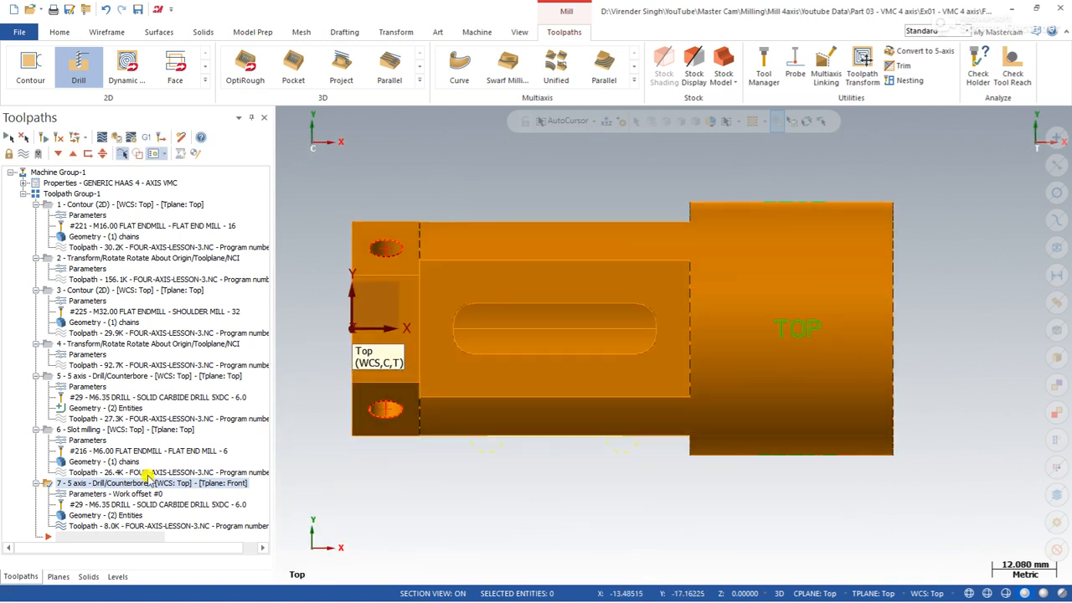
left_click(88, 494)
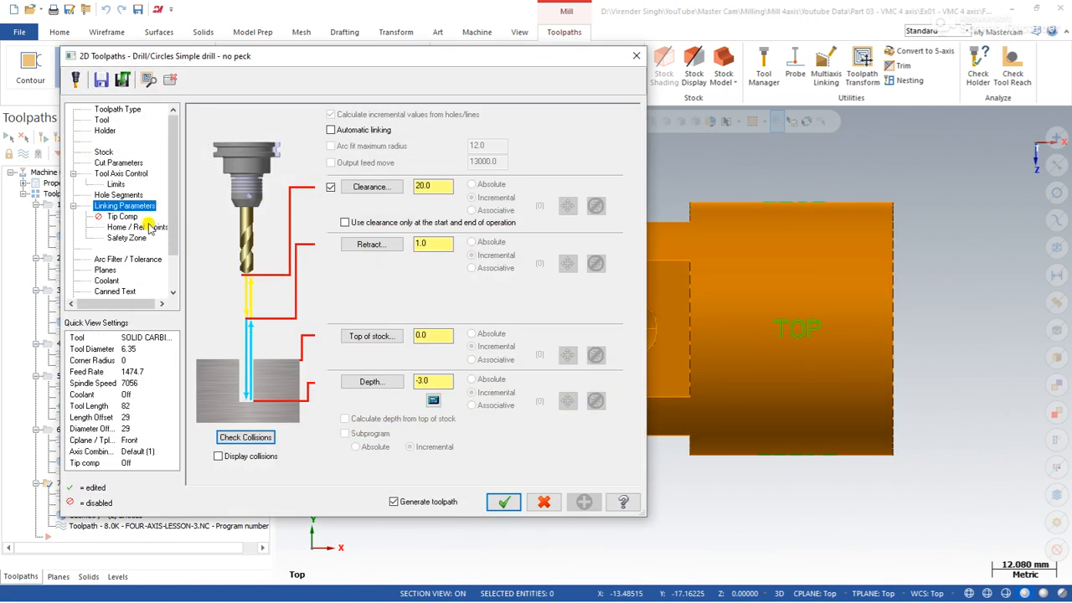
left_click(105, 270)
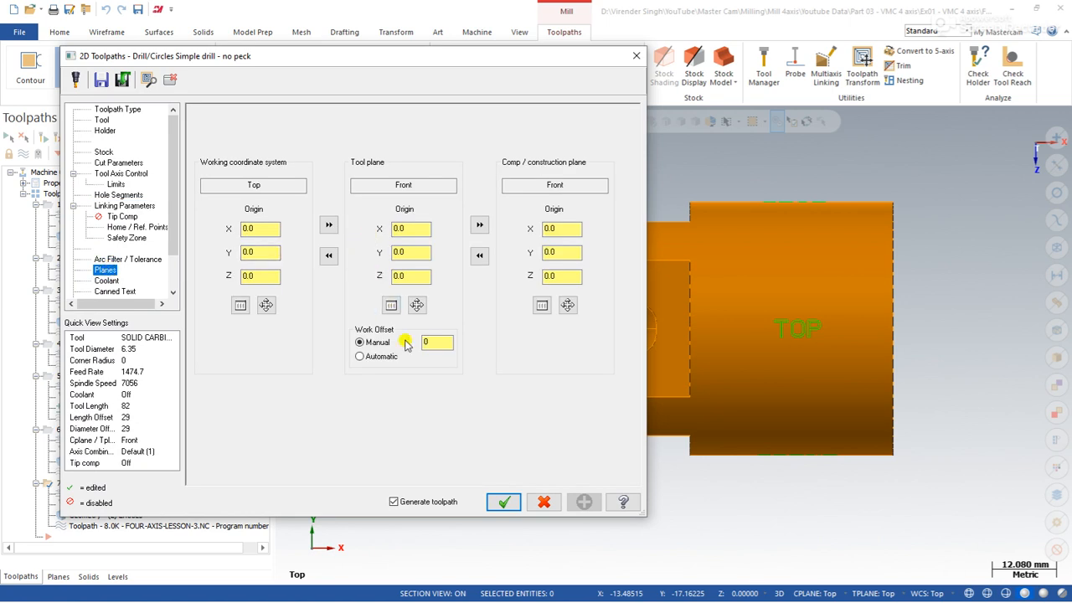
left_click(504, 501)
middle_click_drag(449, 400, 540, 348)
right_click(481, 251)
left_click(520, 323)
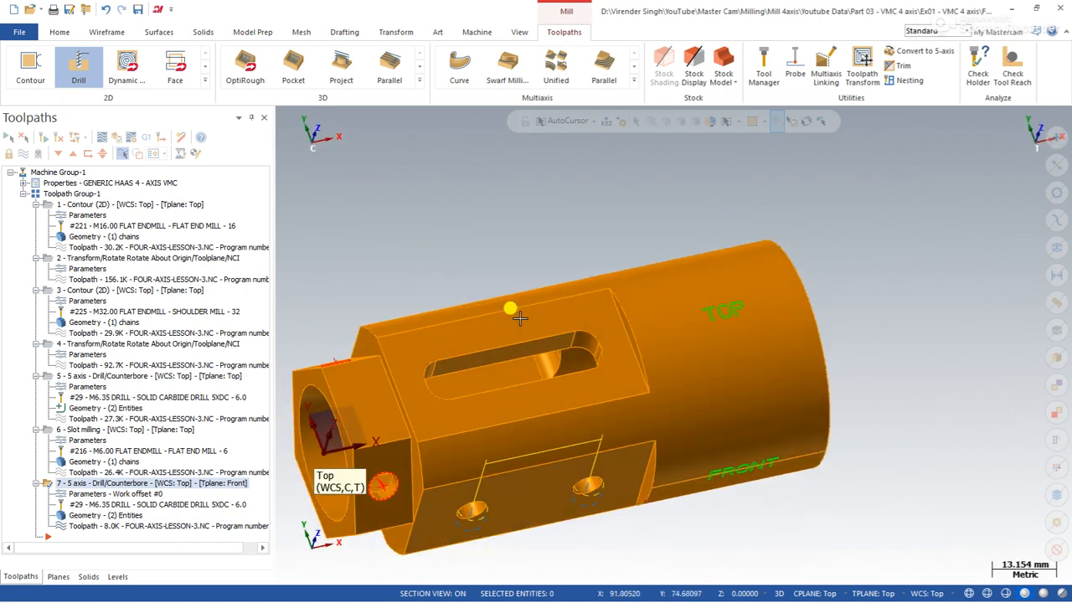
left_click(112, 495)
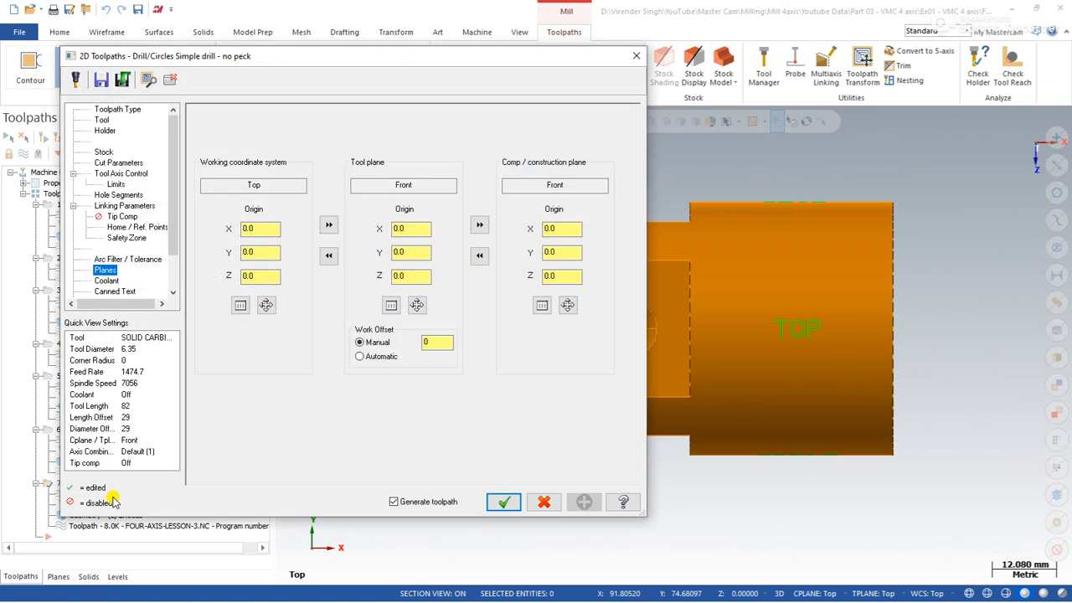
key("Escape")
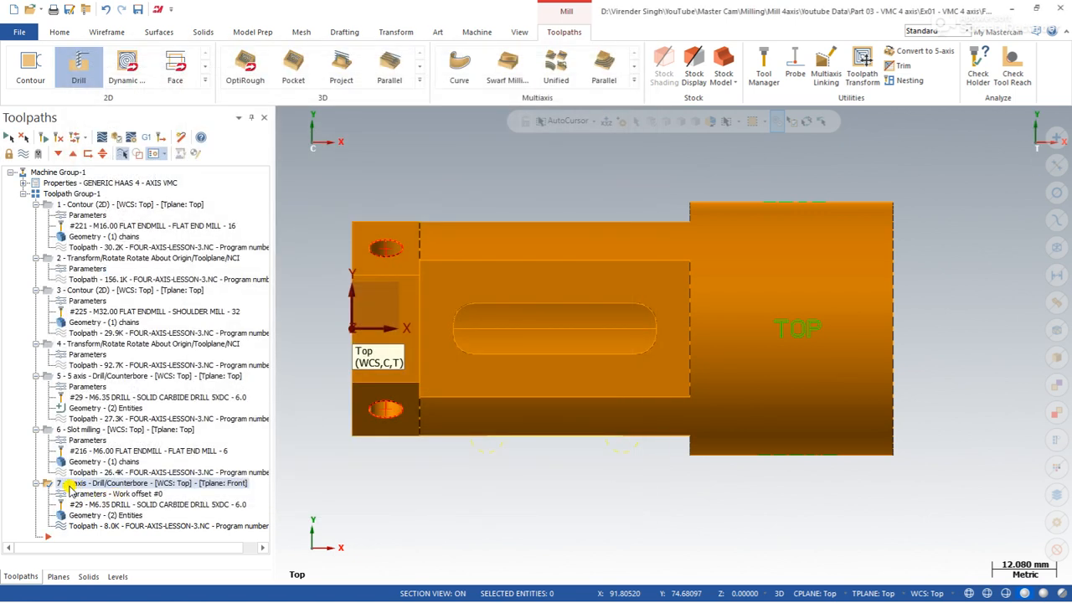
Set the front-hole drill operation's output format to 3 axis in the tool axis control settings and accept it
left_click(87, 494)
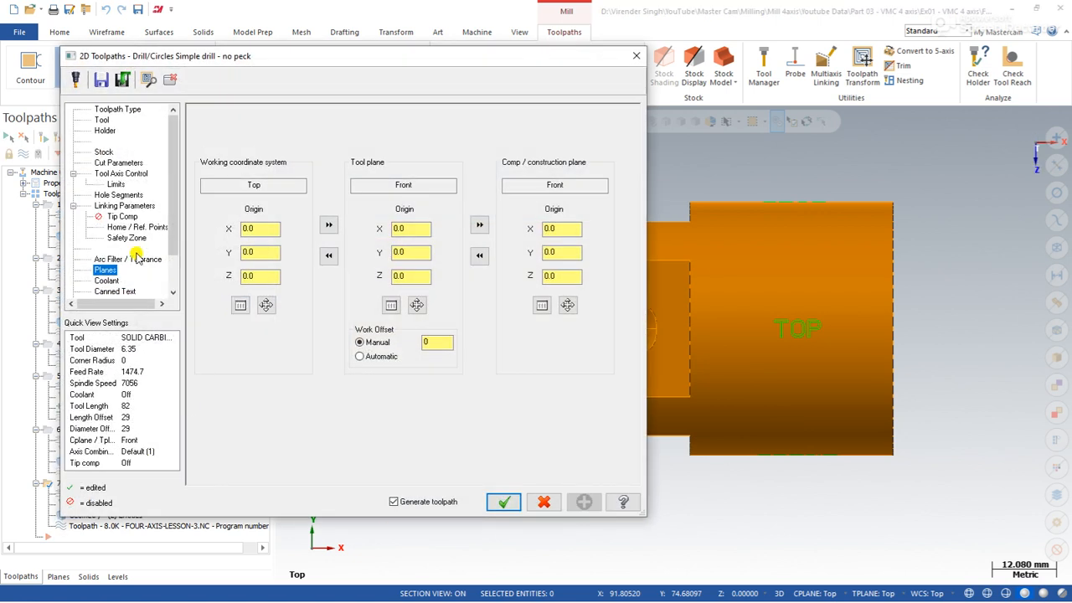
left_click(117, 163)
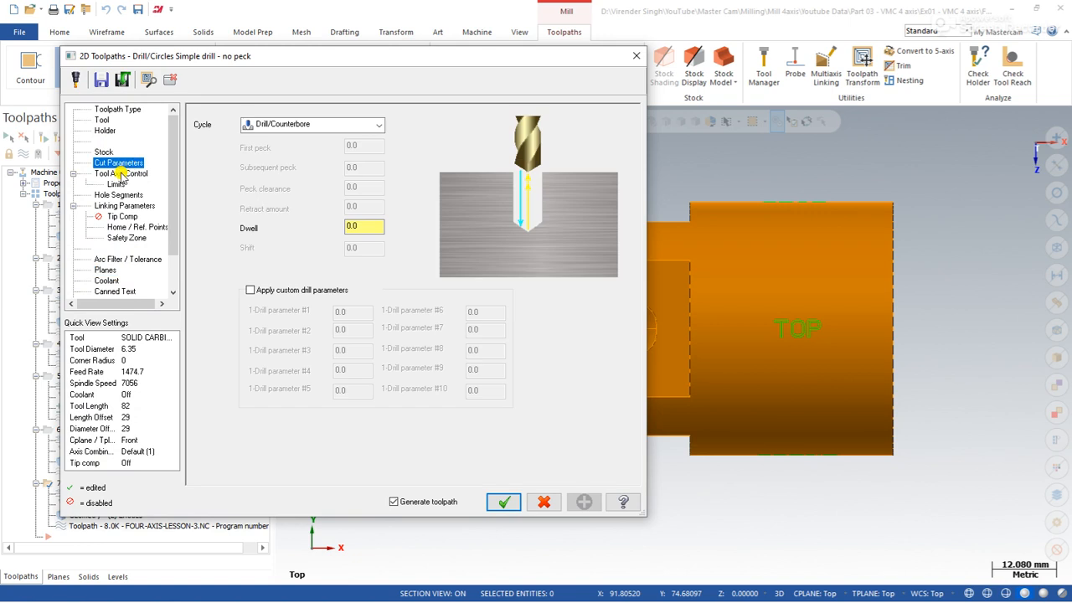
left_click(121, 173)
left_click(362, 126)
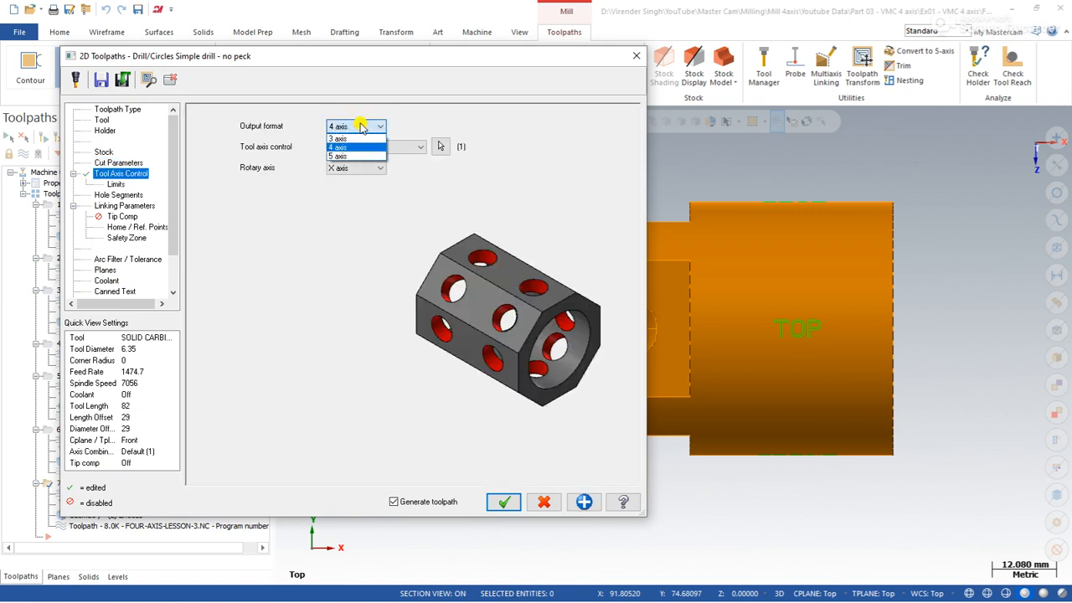
left_click(355, 138)
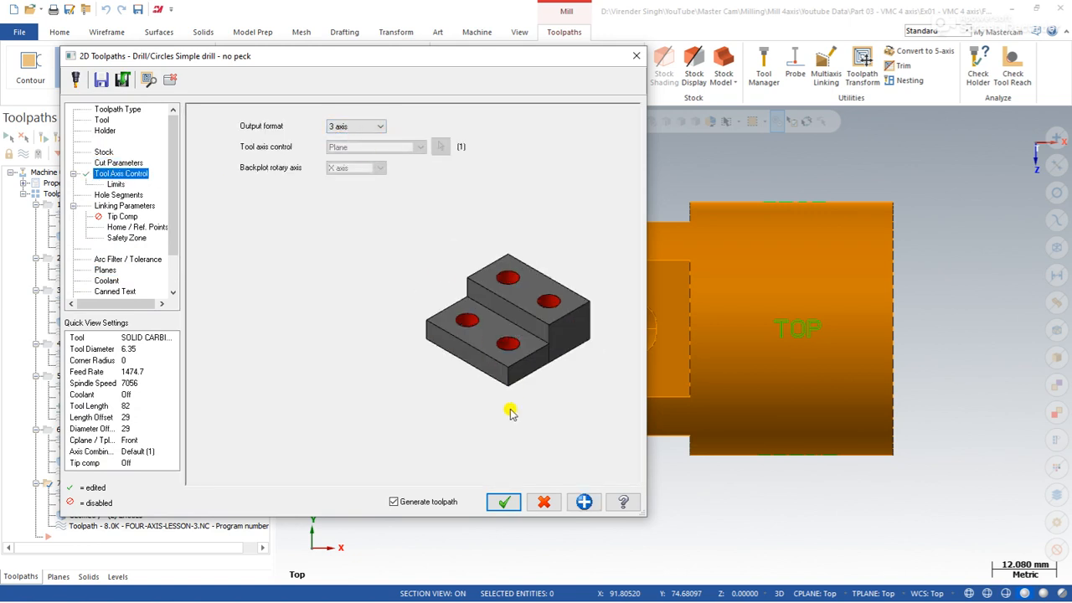
left_click(503, 501)
middle_click_drag(522, 407, 442, 503)
Set the drill depth to -5.981784 by picking the hole's lower edge, add the calculated tip depth of -1.155605, and accept
left_click(117, 494)
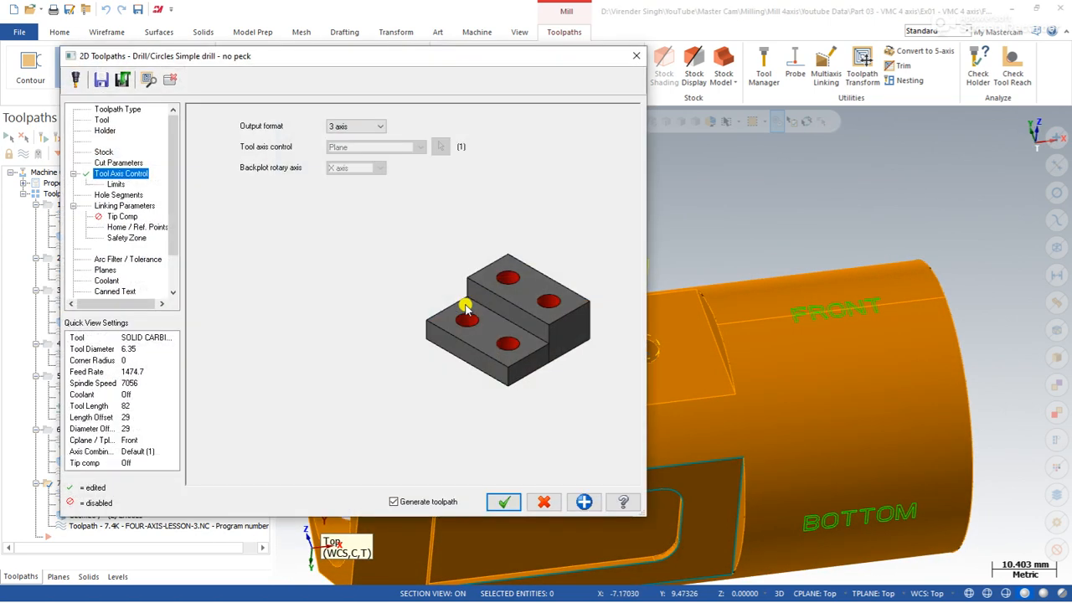
left_click(117, 206)
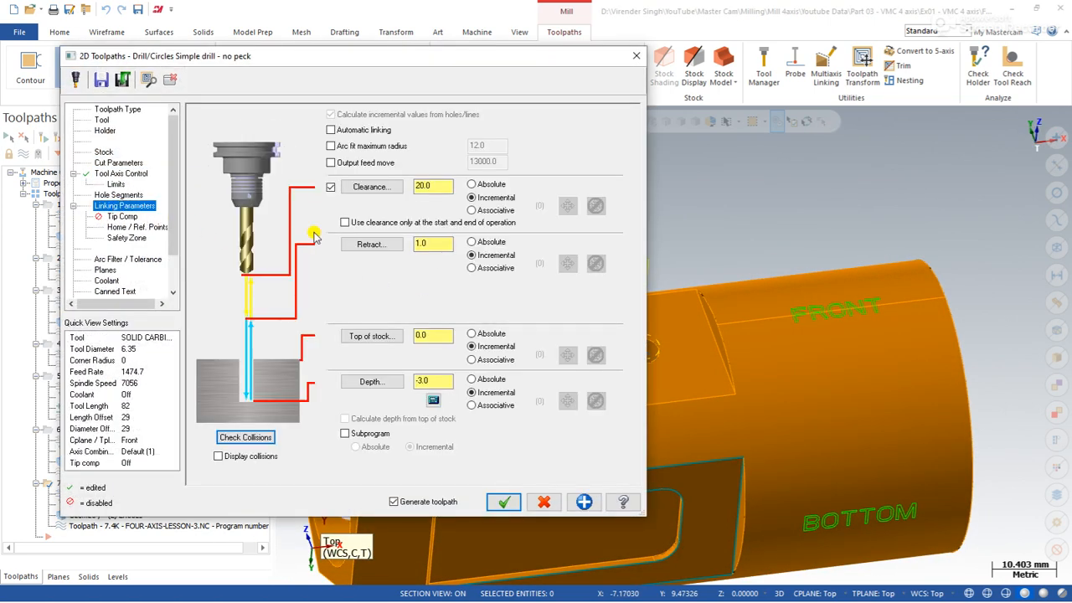
left_click(372, 381)
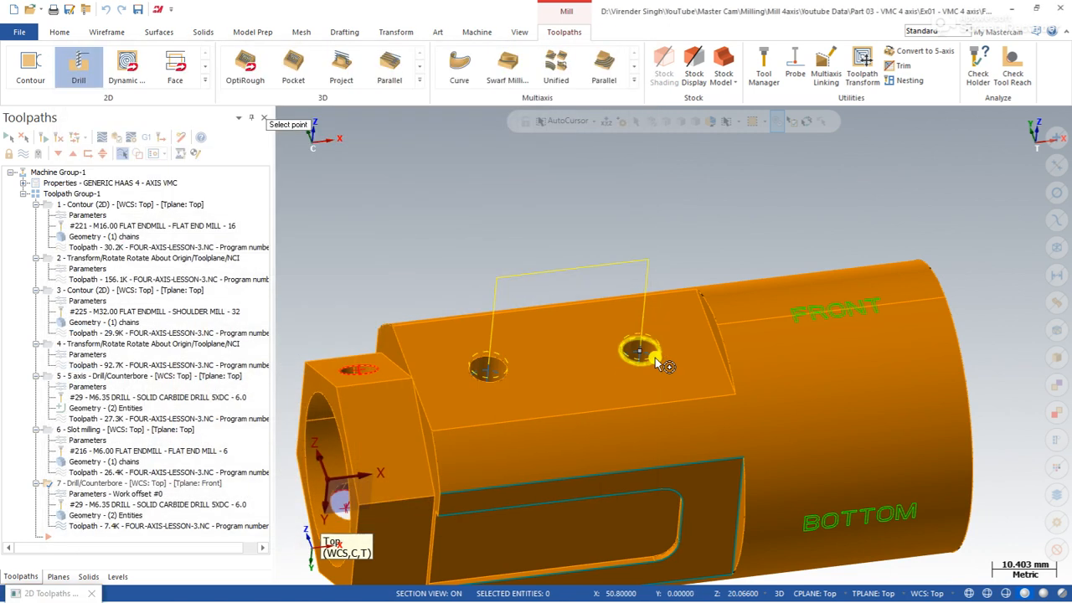
scroll(662, 381, "up", 4)
left_click(645, 359)
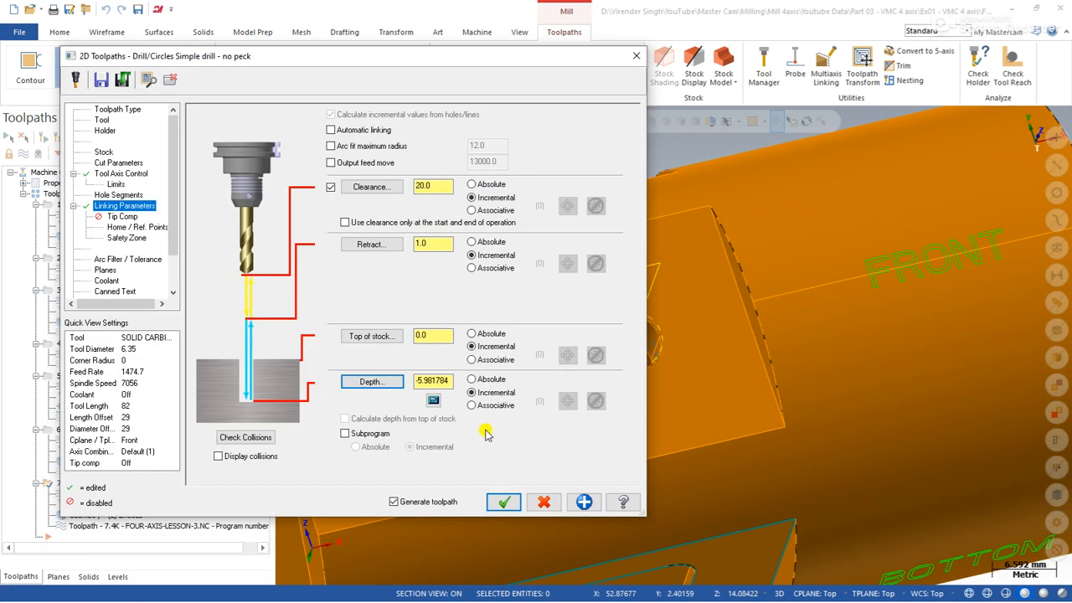
left_click(433, 400)
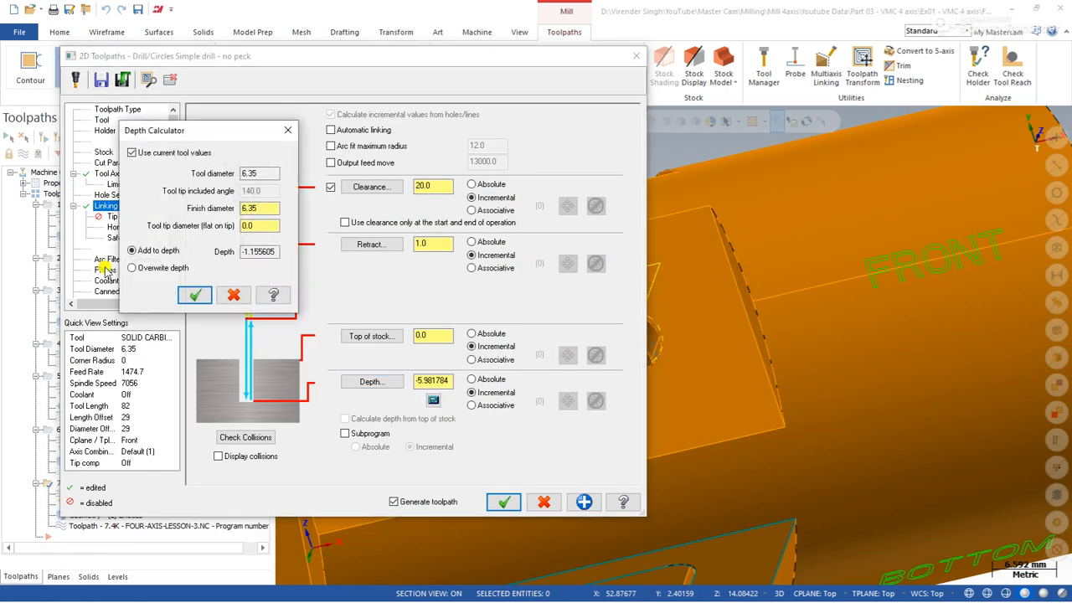
left_click(194, 290)
left_click(503, 501)
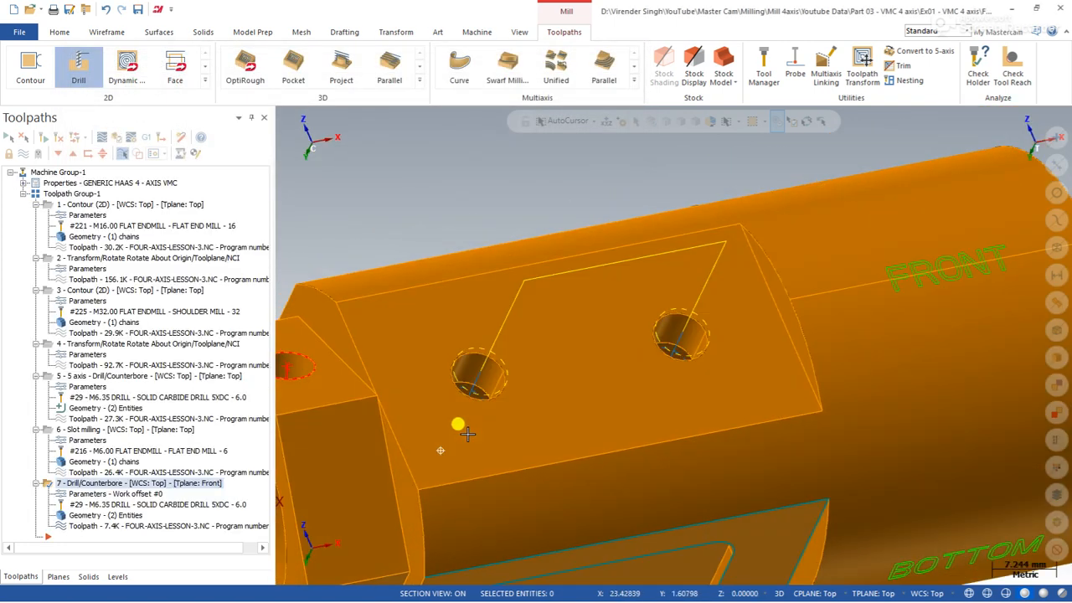
Examine the regenerated drill toolpath at the two front holes from several angles
scroll(594, 383, "up", 5)
mouse_move(584, 401)
middle_mouse_down()
mouse_move(452, 416)
mouse_move(438, 360)
middle_mouse_up()
scroll(438, 359, "down", 3)
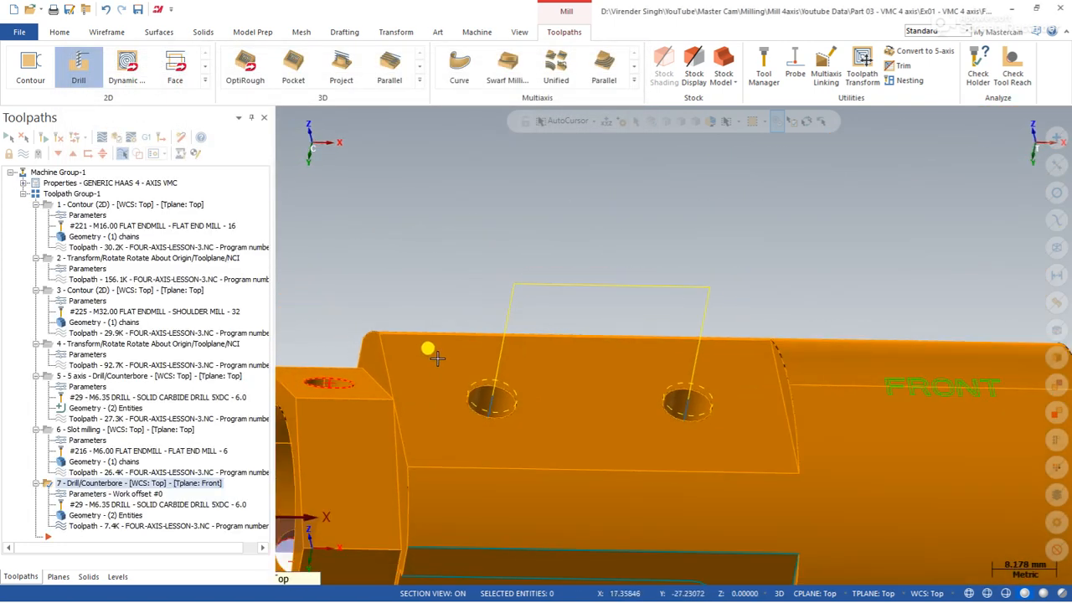
right_click(431, 272)
left_click(466, 349)
mouse_move(501, 436)
middle_mouse_down()
mouse_move(502, 336)
mouse_move(536, 270)
mouse_move(537, 291)
mouse_move(525, 295)
middle_mouse_up()
scroll(531, 265, "up", 1)
scroll(508, 314, "up", 2)
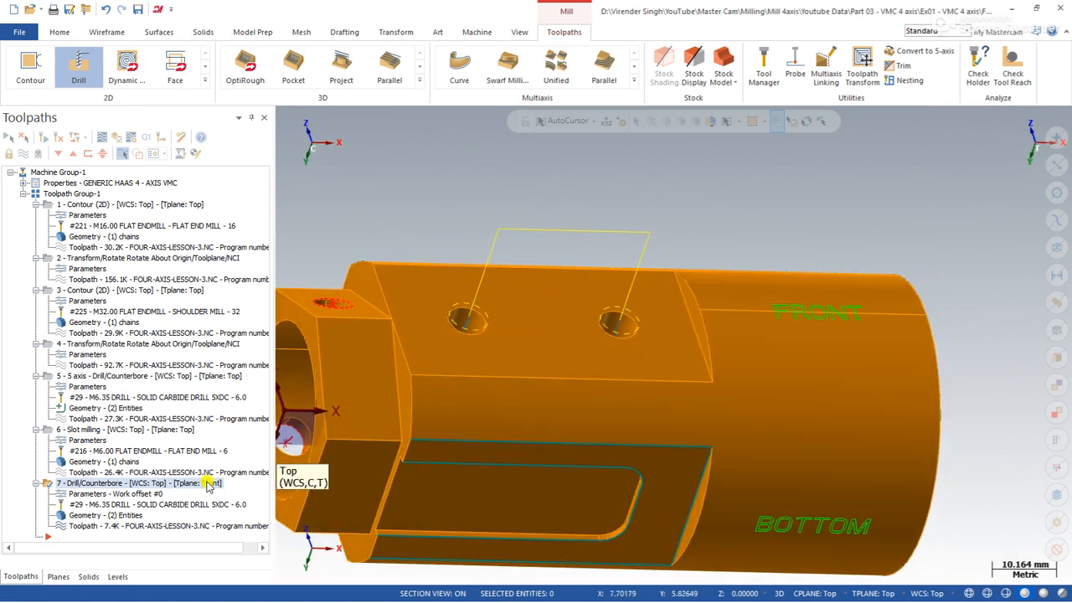
Review the drill operation's linking parameters and tool axis control, and inspect its retract moves from the top view
left_click(109, 495)
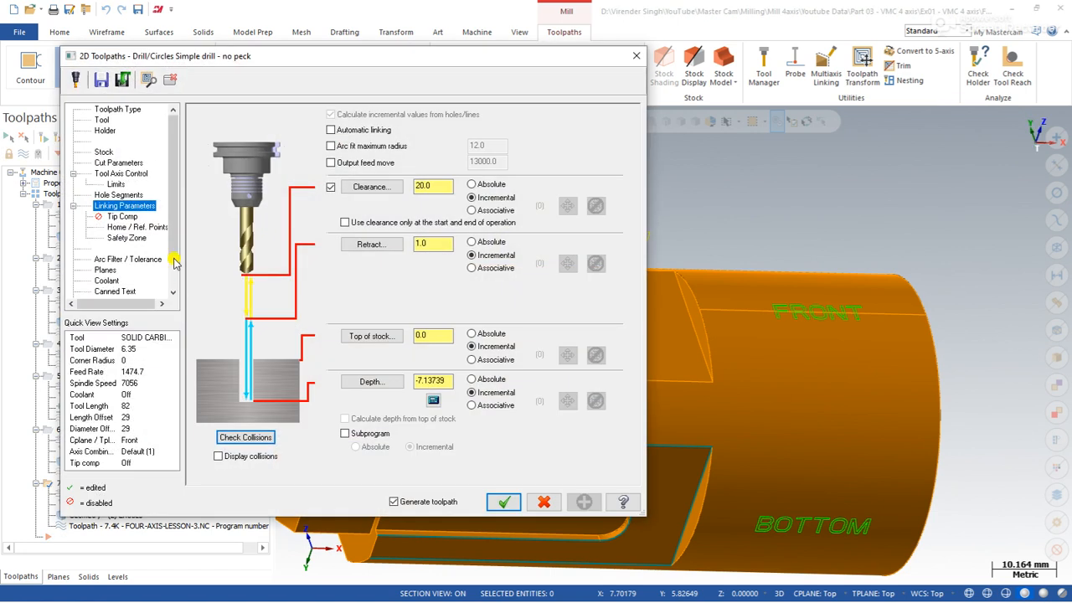
left_click(120, 174)
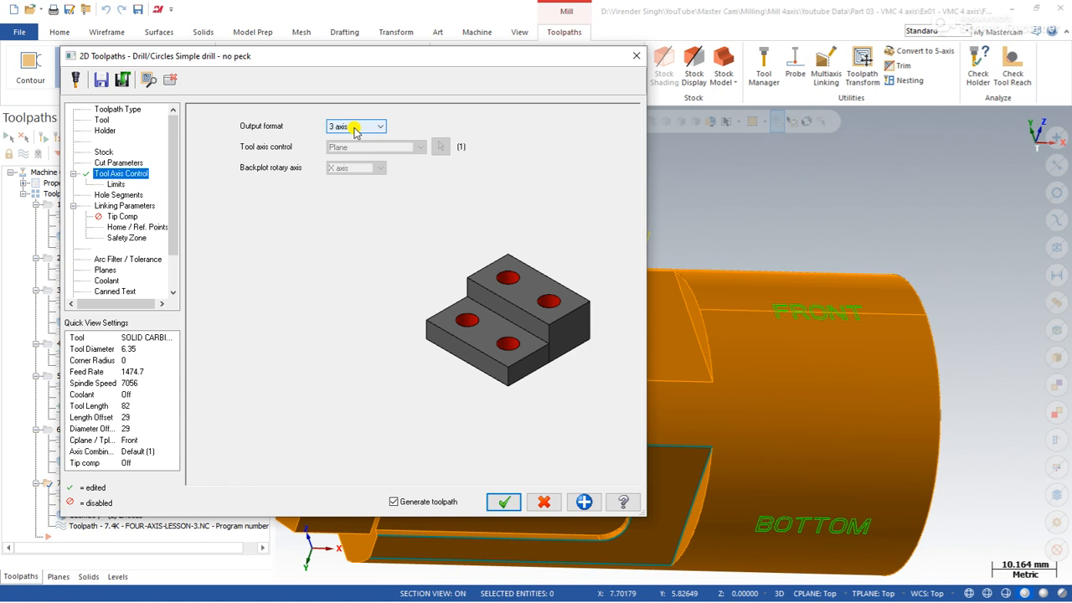
key("Escape")
right_click(495, 194)
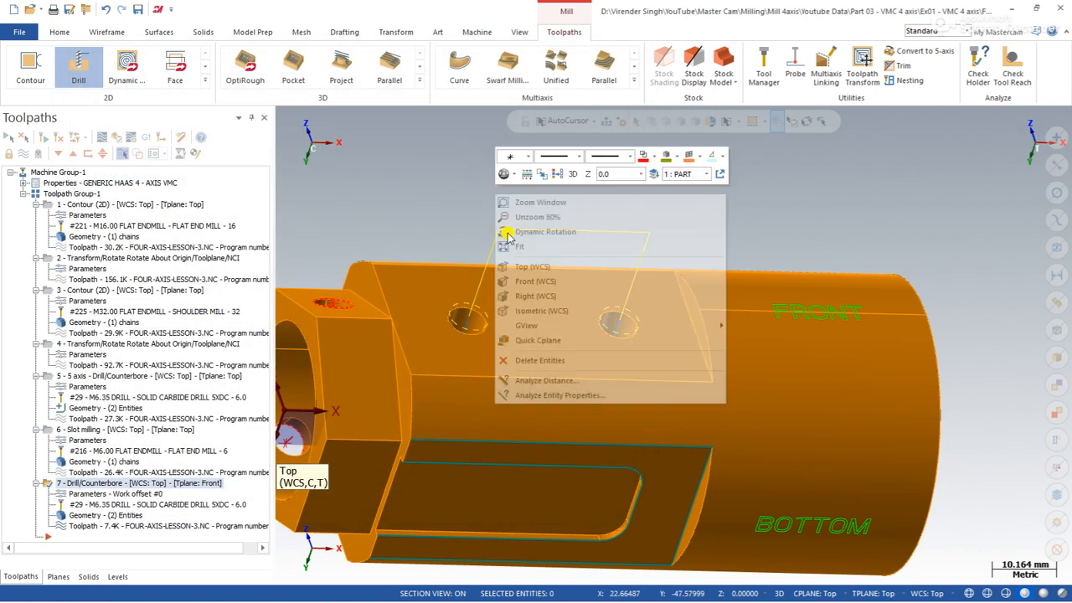
left_click(518, 268)
scroll(542, 316, "up", 2)
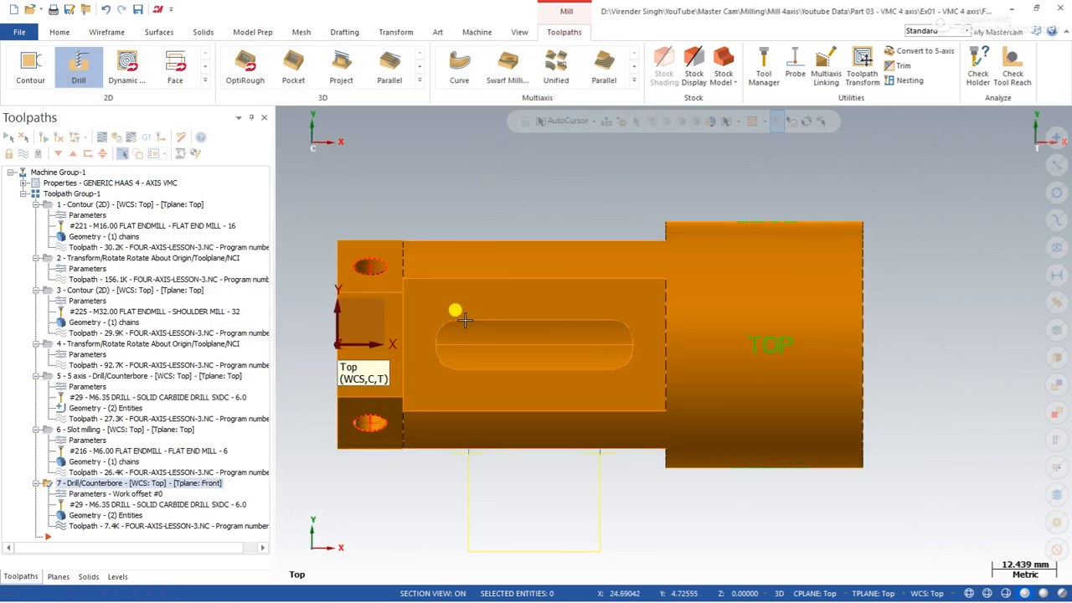
middle_click_drag(517, 331, 528, 294)
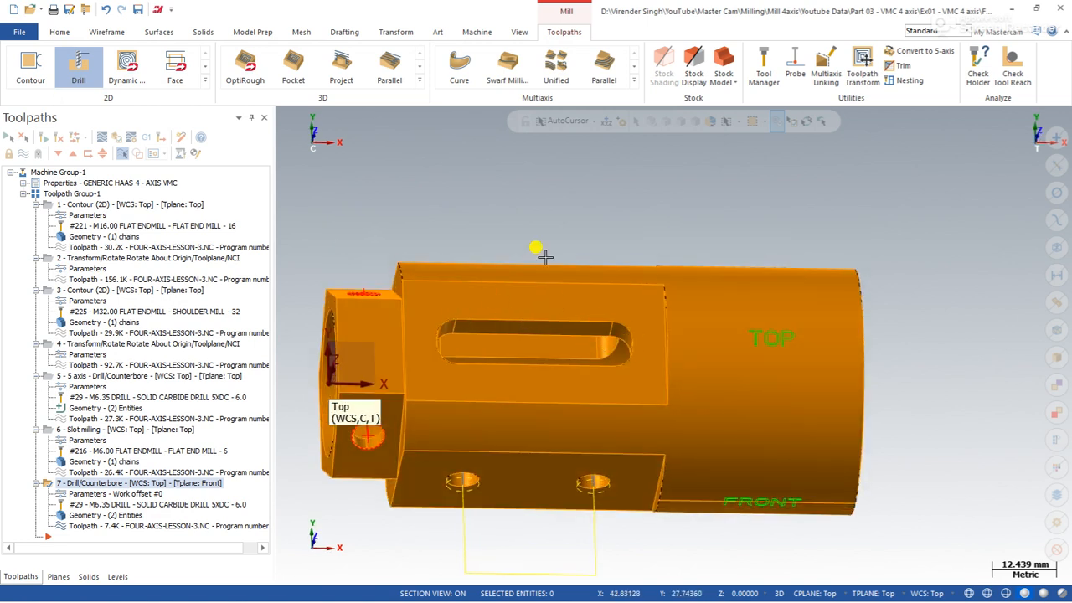
Examine the front holes, the back slot and the open-ended pocket on the bottom flat from several angles
middle_click_drag(522, 423, 451, 384)
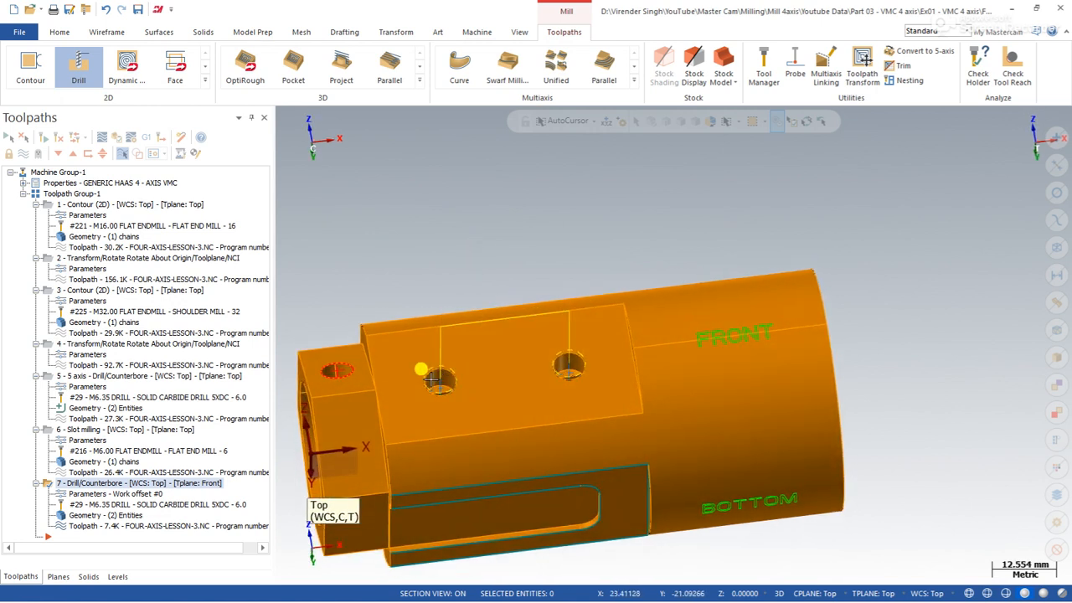
right_click(493, 231)
left_click(519, 307)
scroll(520, 306, "down", 2)
middle_click_drag(491, 429, 499, 227)
middle_click_drag(508, 421, 532, 328)
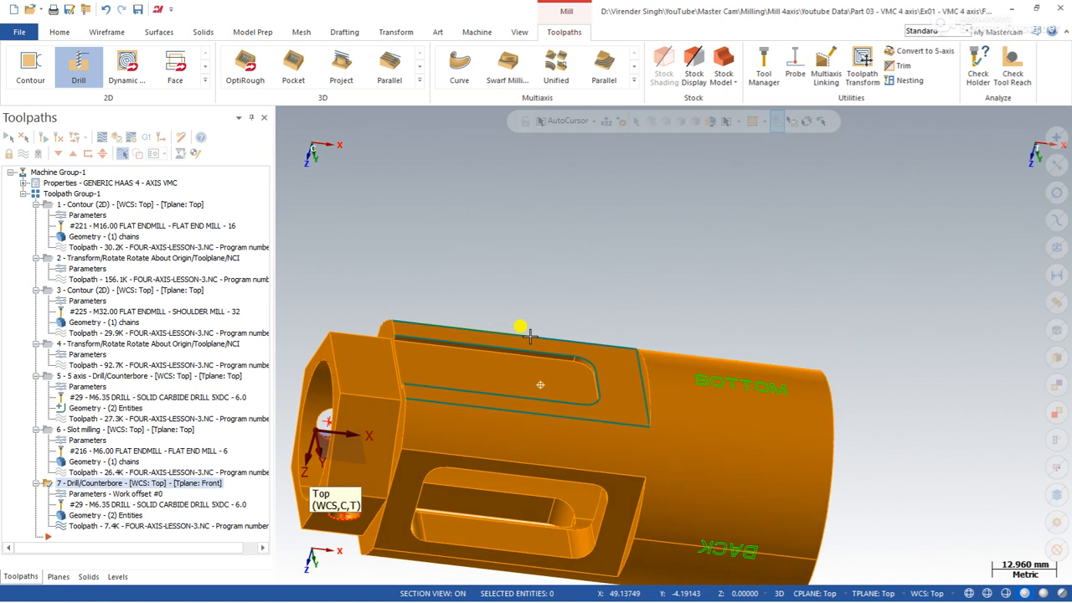
scroll(486, 375, "up", 3)
middle_click_drag(458, 368, 423, 352)
scroll(453, 390, "down", 2)
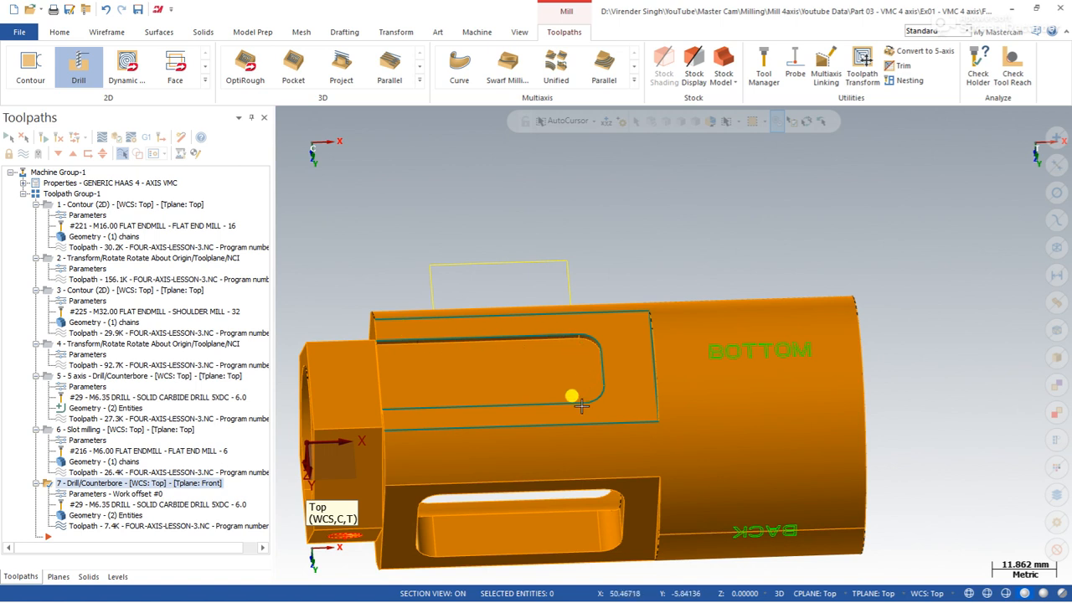
Start a 2D Pocket toolpath for the open-ended pocket on the part's bottom flat
left_click(205, 79)
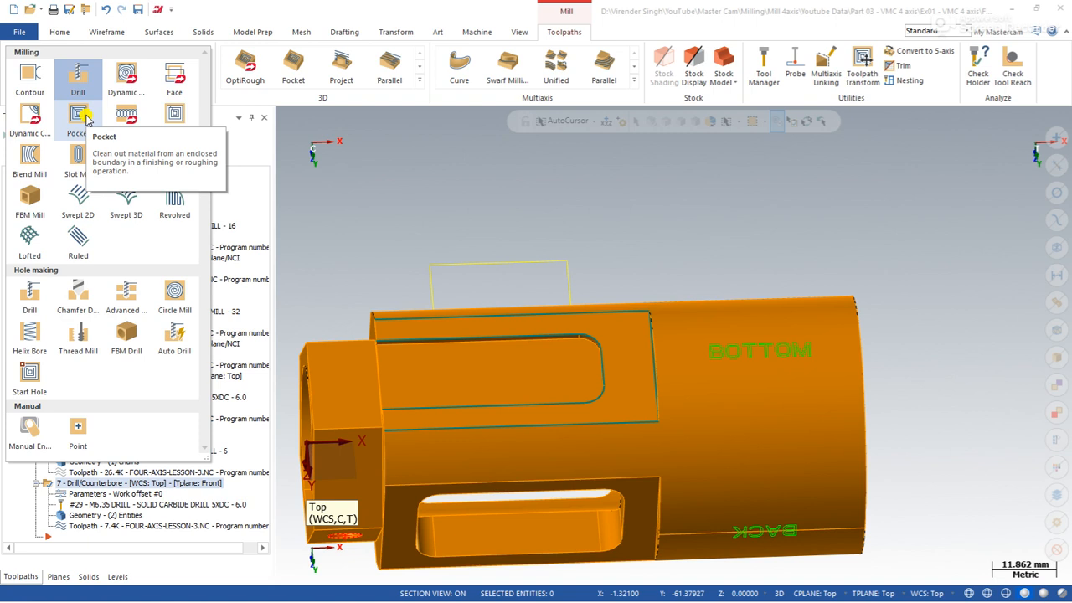
left_click(78, 117)
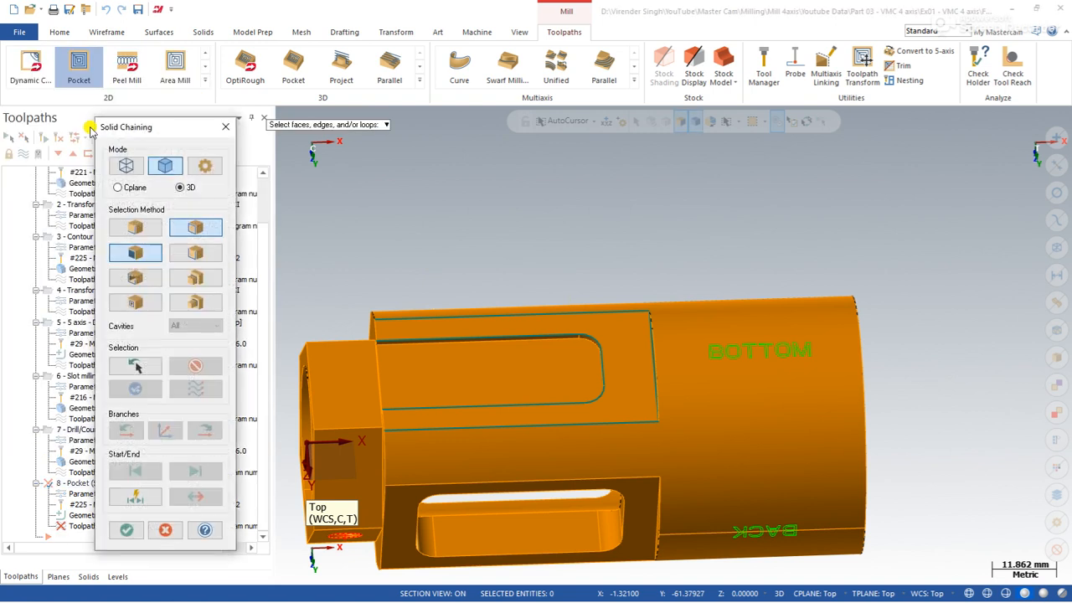
middle_click_drag(419, 372, 450, 362)
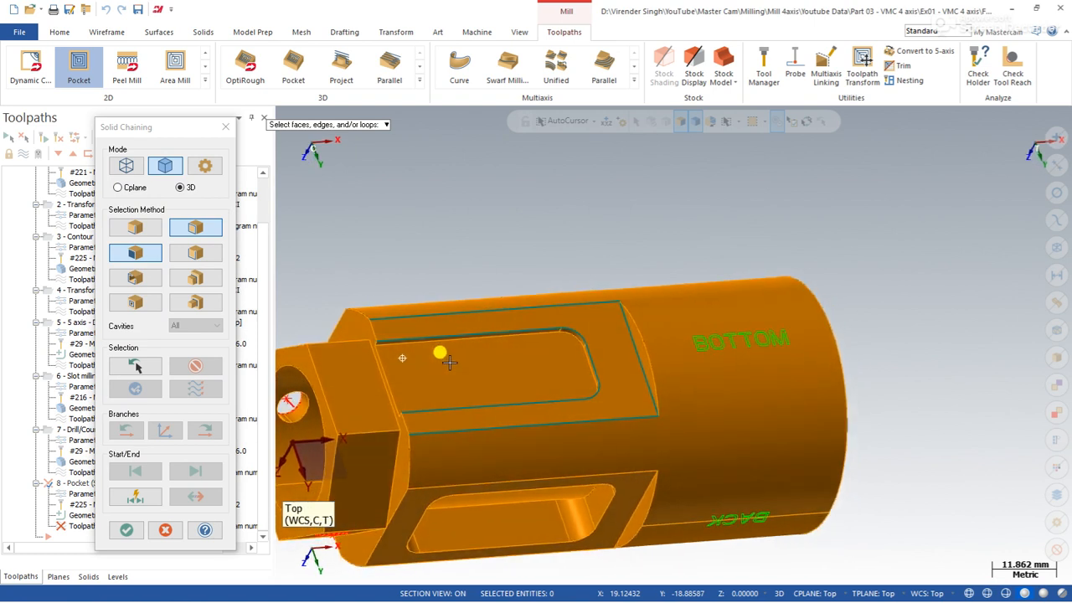
left_click(448, 369)
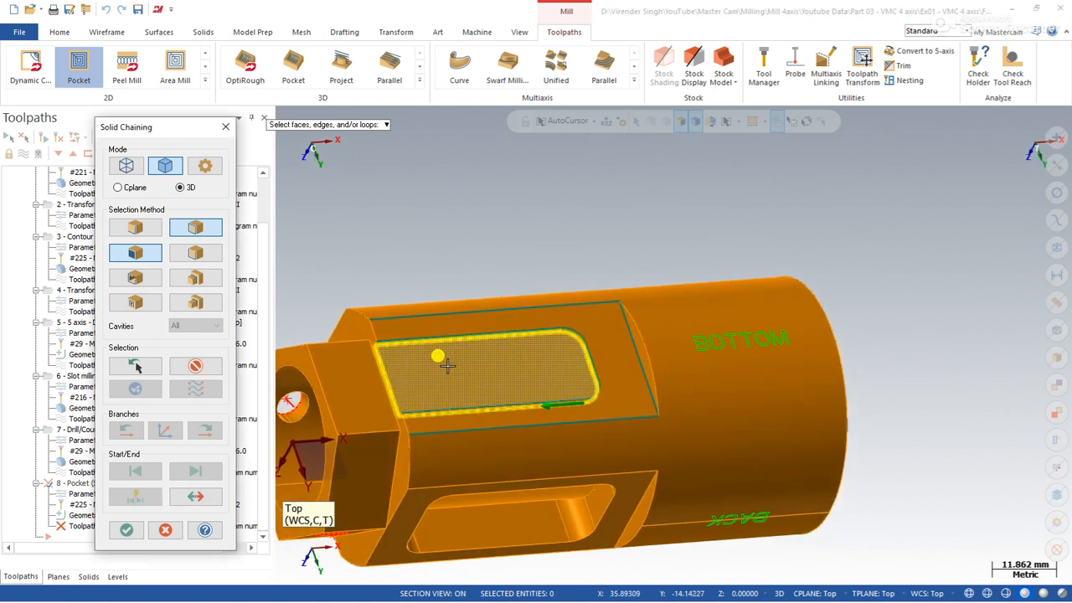
middle_click_drag(448, 366, 441, 371)
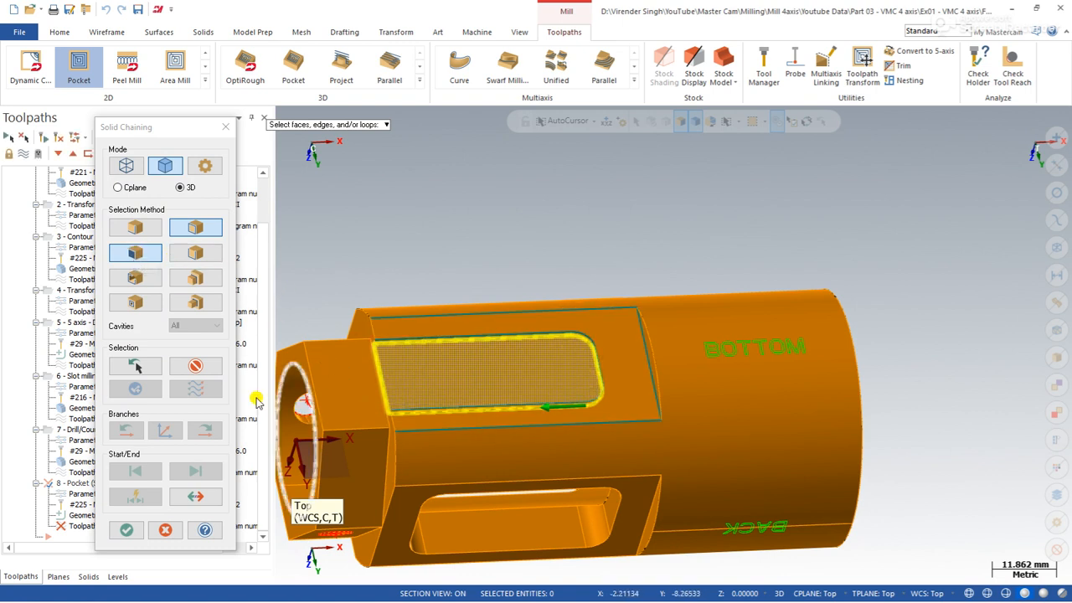
left_click(201, 365)
mouse_move(397, 390)
middle_mouse_down()
mouse_move(422, 358)
mouse_move(397, 374)
middle_mouse_up()
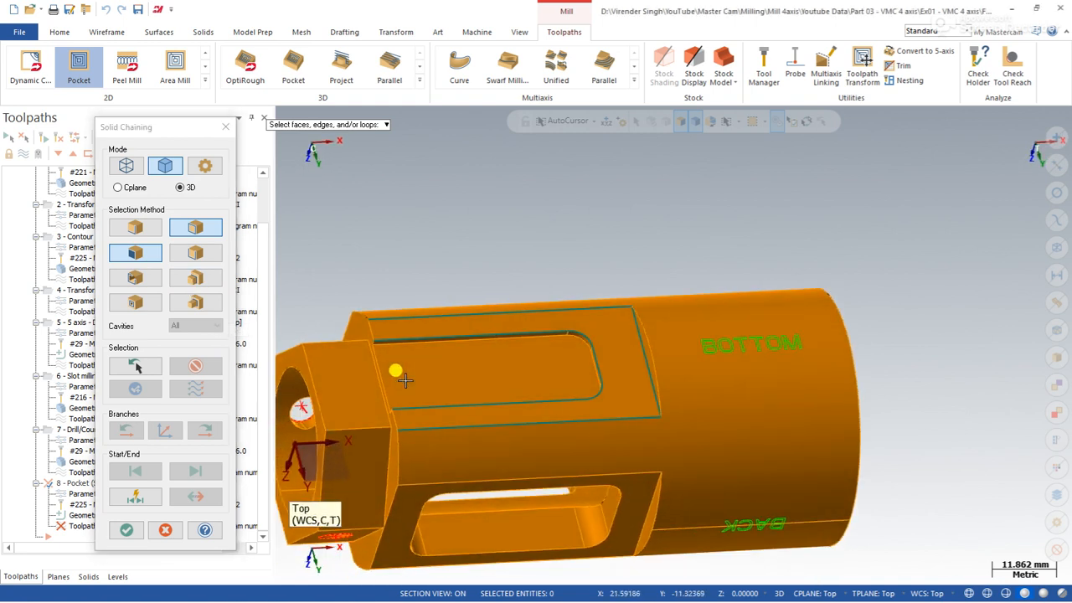
left_click(137, 278)
left_click(422, 373)
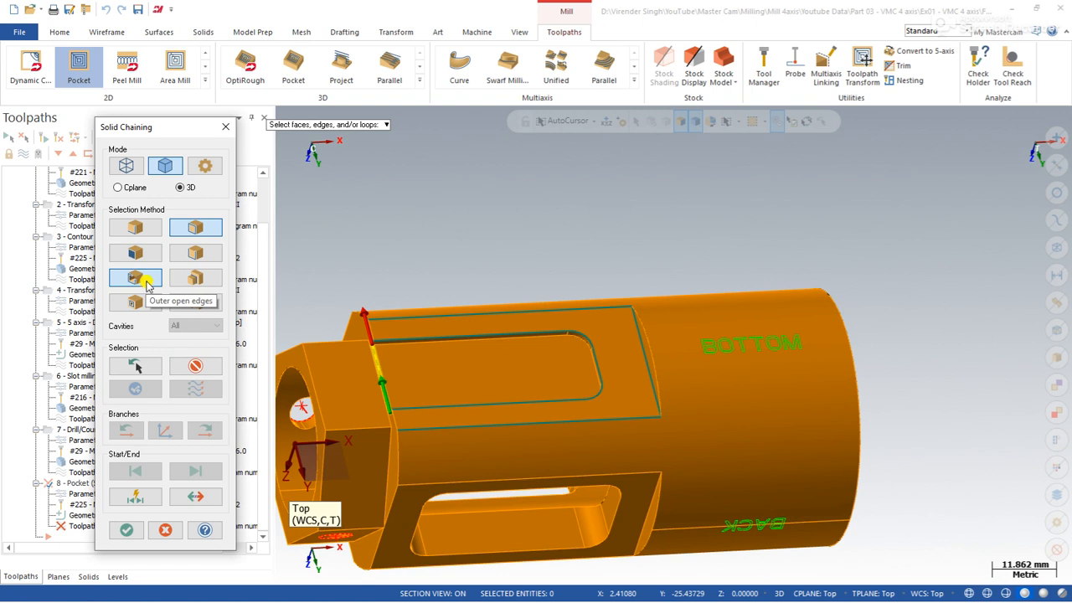
left_click(195, 363)
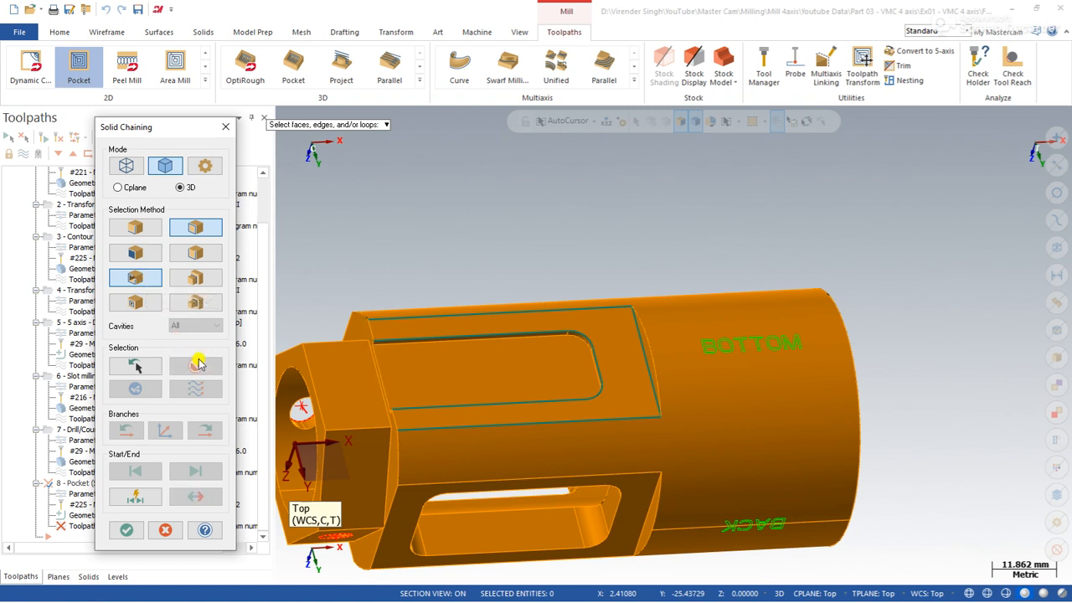
Chain the outer shared edges of the bottom pocket's floor face, leaving its end open, and accept the selection
left_click(198, 279)
left_click(468, 368)
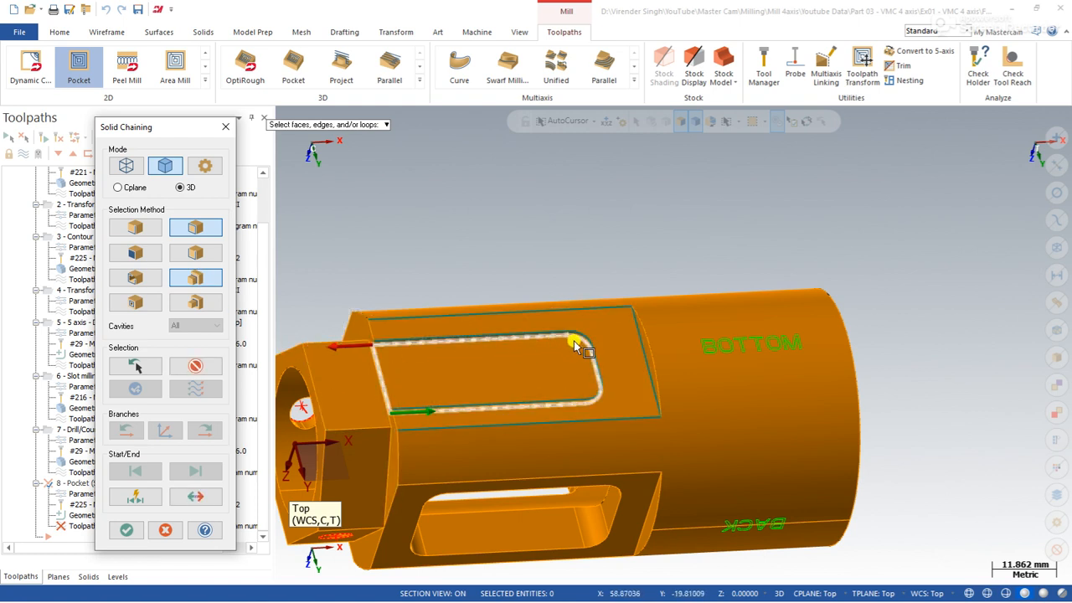
left_click(123, 531)
Use the 6 mm flat end mill, tool 216, for the pocket and set stock to leave on walls and floors to 0
left_click(104, 120)
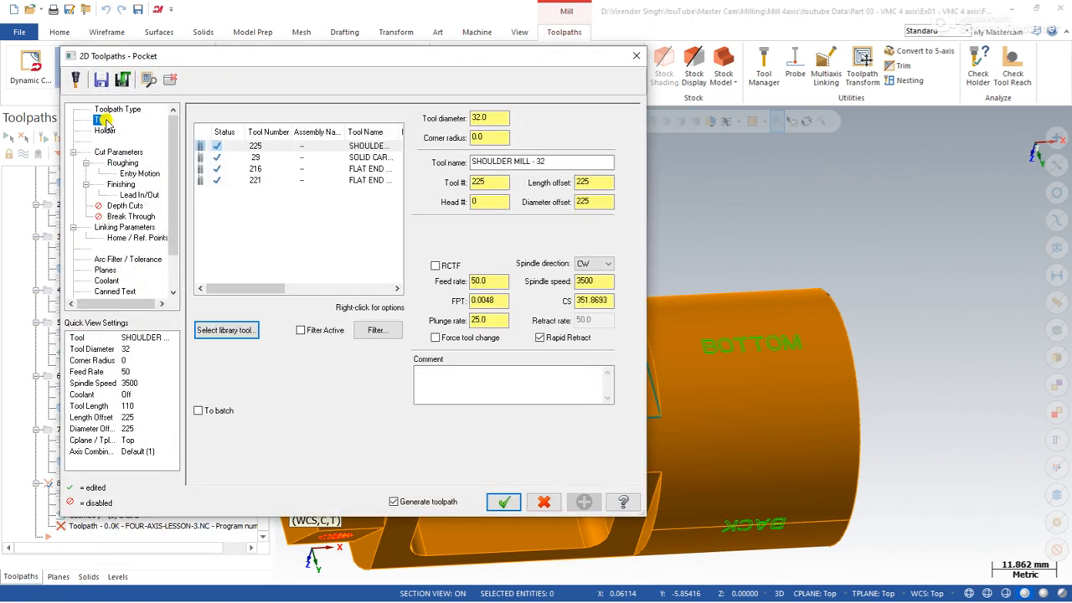
left_click(333, 157)
left_click(335, 169)
left_click(118, 153)
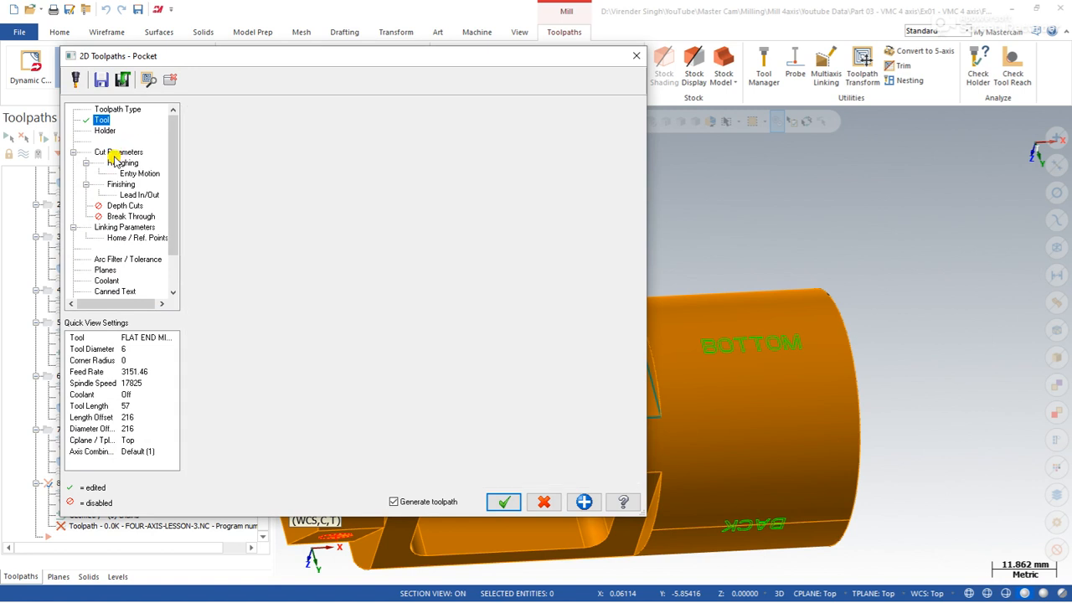
left_click(327, 369)
key("Tab")
type("0")
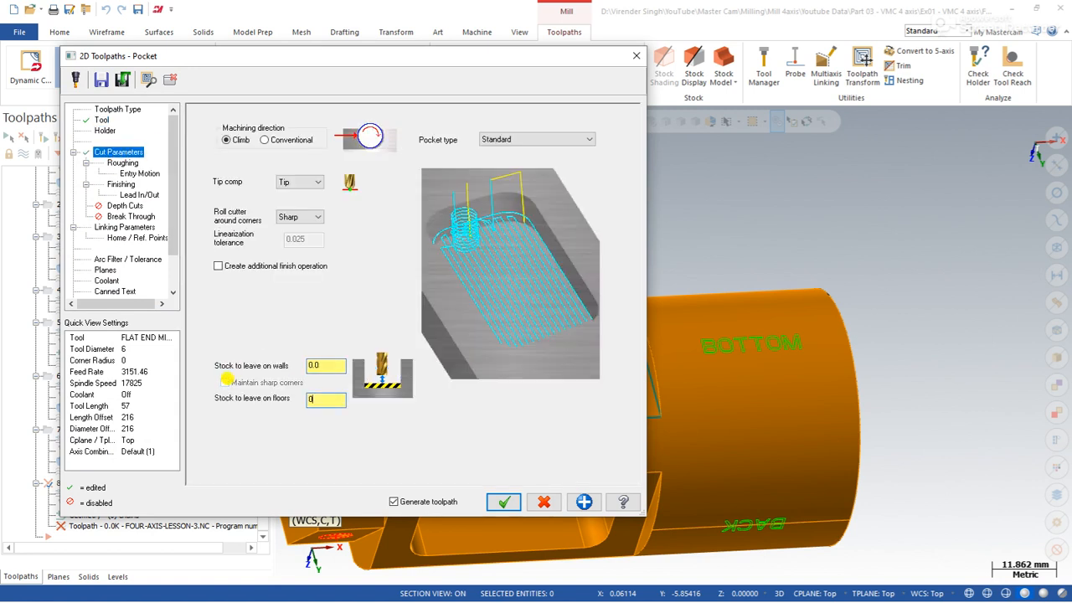
Set the pocket's tool plane and construction plane to Bottom, accept the parameters and keep the operation
left_click(125, 228)
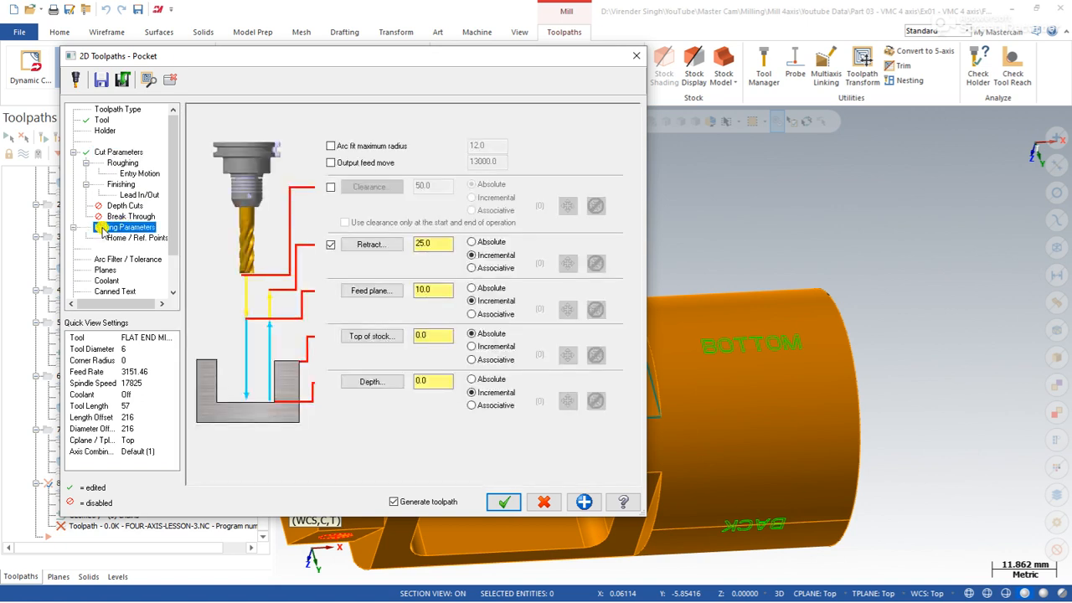
left_click(105, 270)
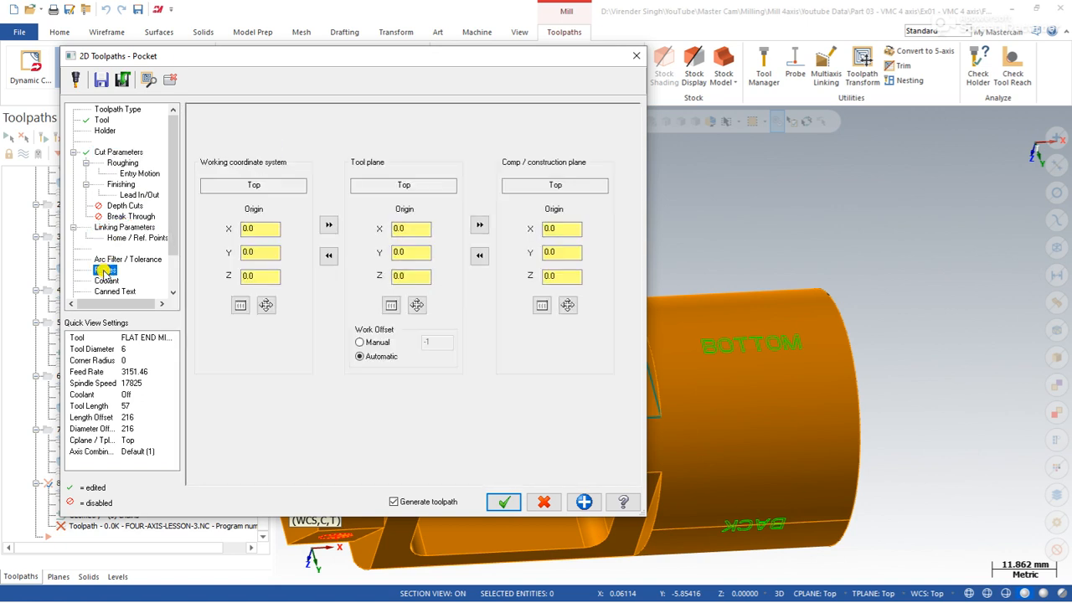
left_click(391, 305)
scroll(105, 243, "down", 2)
scroll(106, 243, "up", 2)
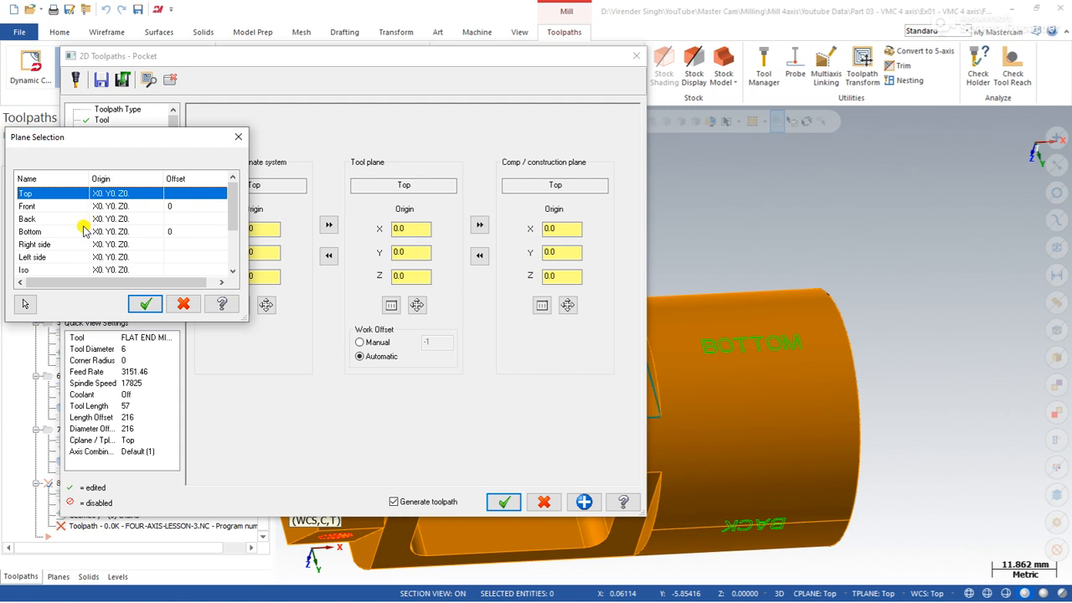
left_click(82, 232)
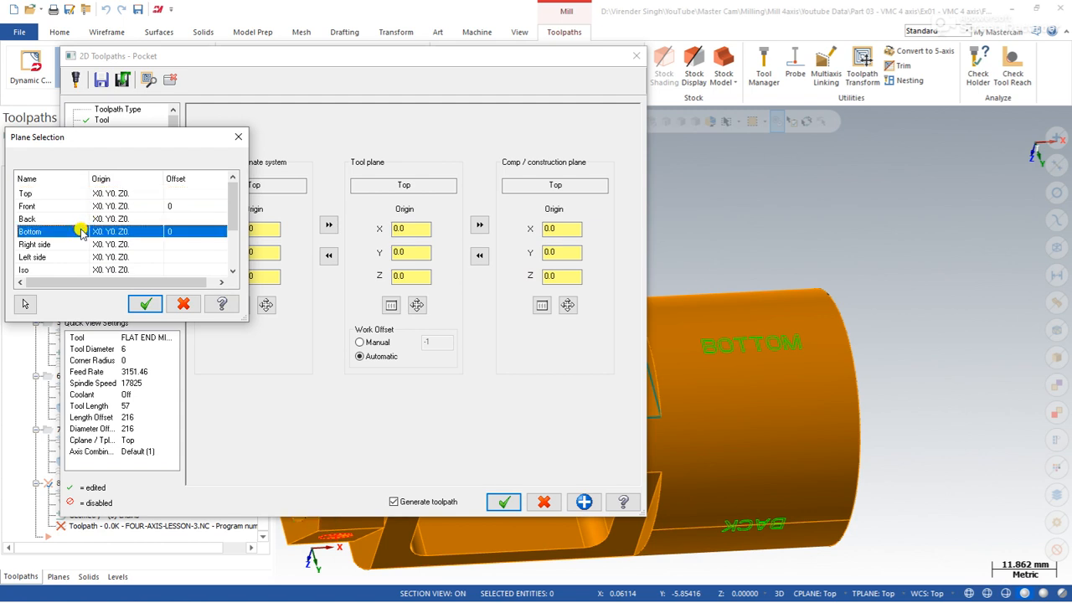
left_click(145, 305)
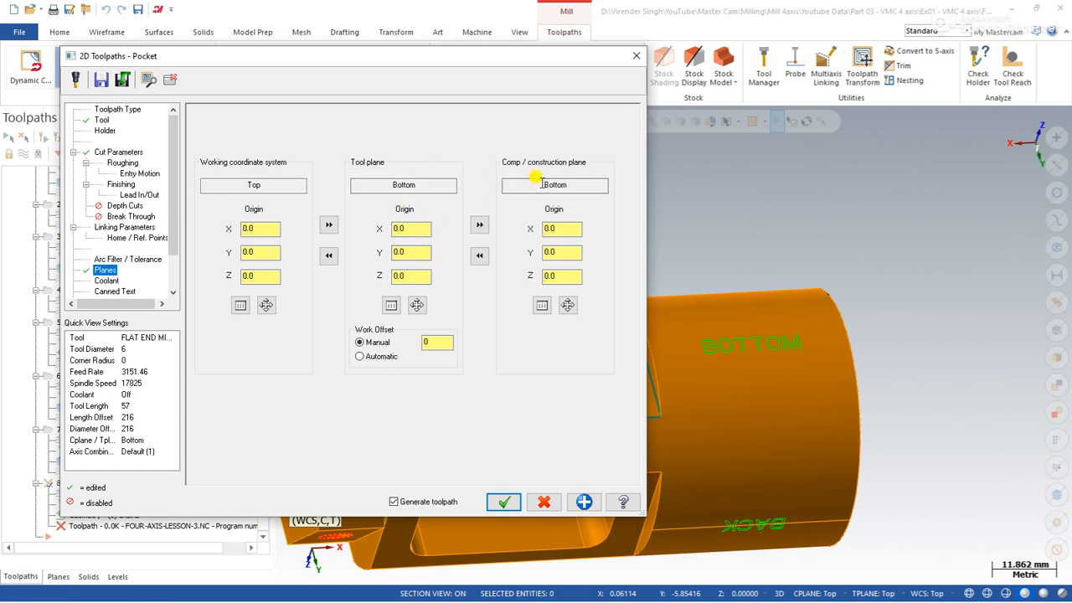
left_click(503, 502)
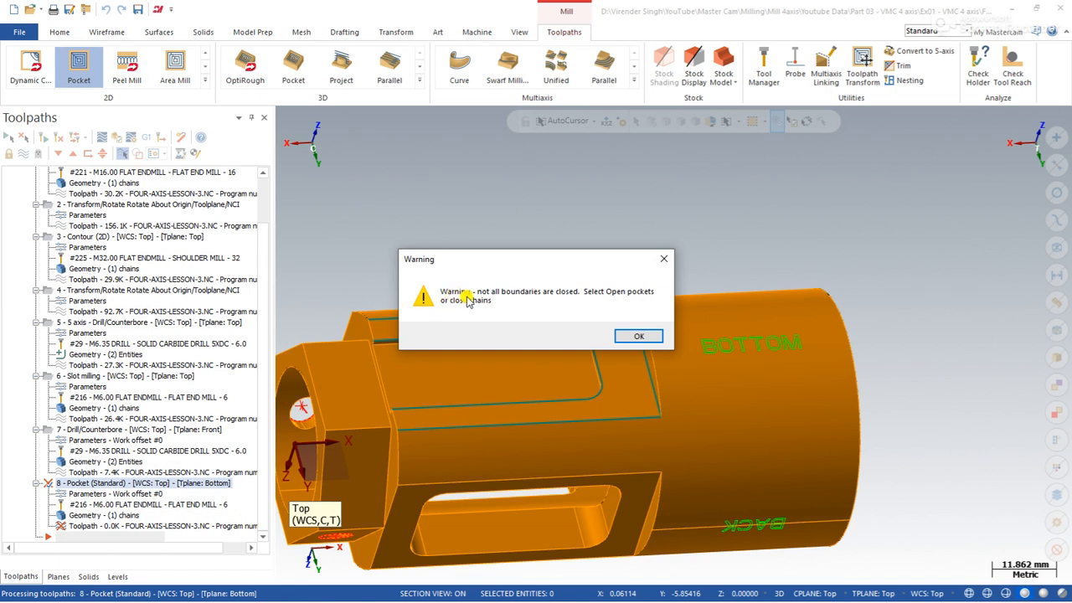
left_click(639, 338)
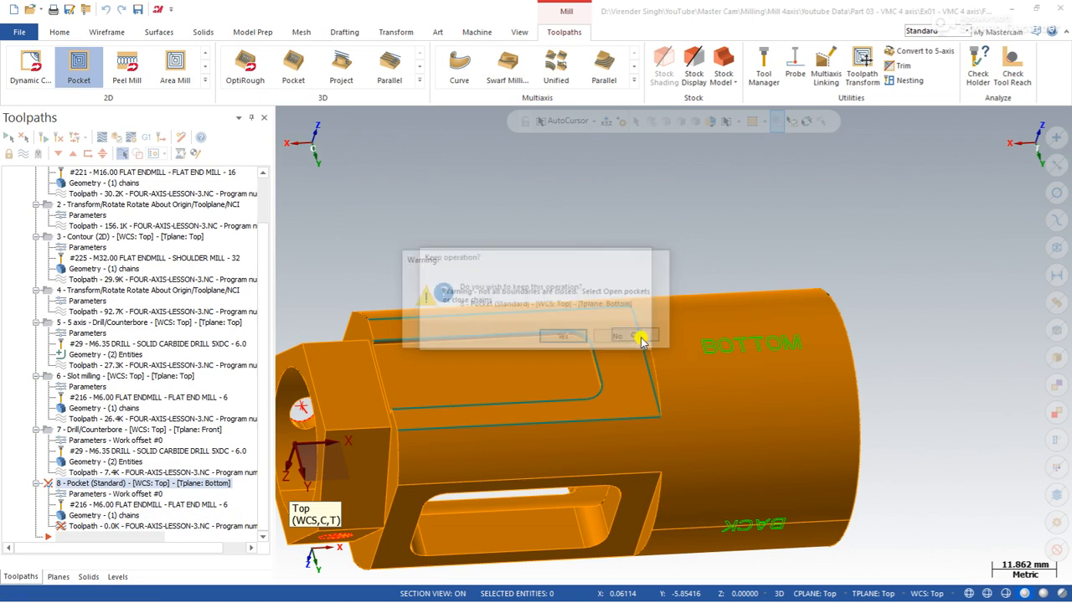
left_click(557, 337)
Change the pocket operation's pocket type from Standard to Open in the cut parameters and generate the toolpath
left_click(94, 494)
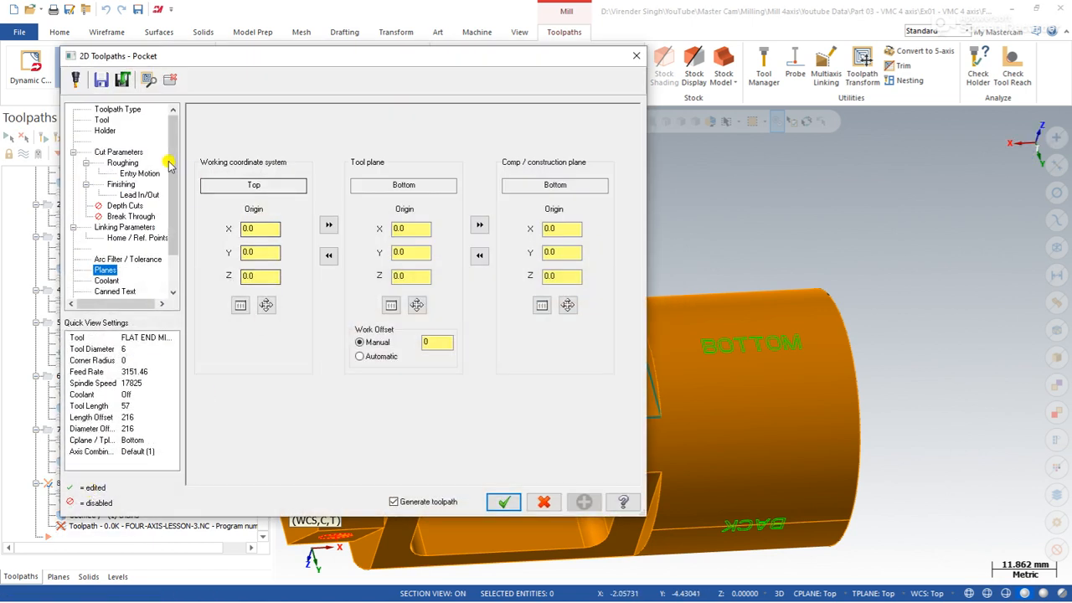
left_click(122, 152)
left_click(494, 140)
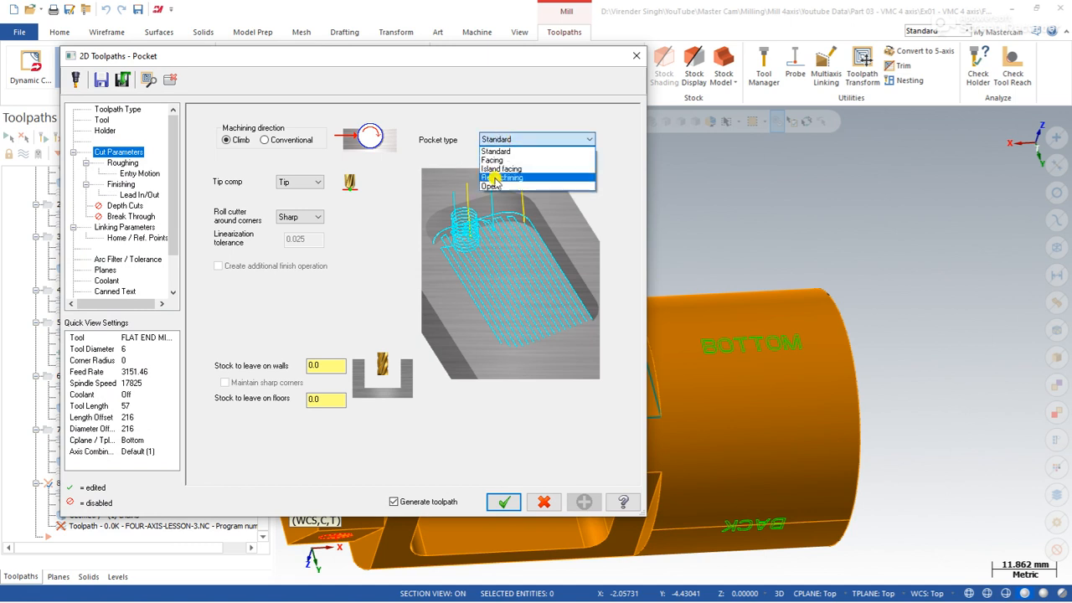
left_click(499, 190)
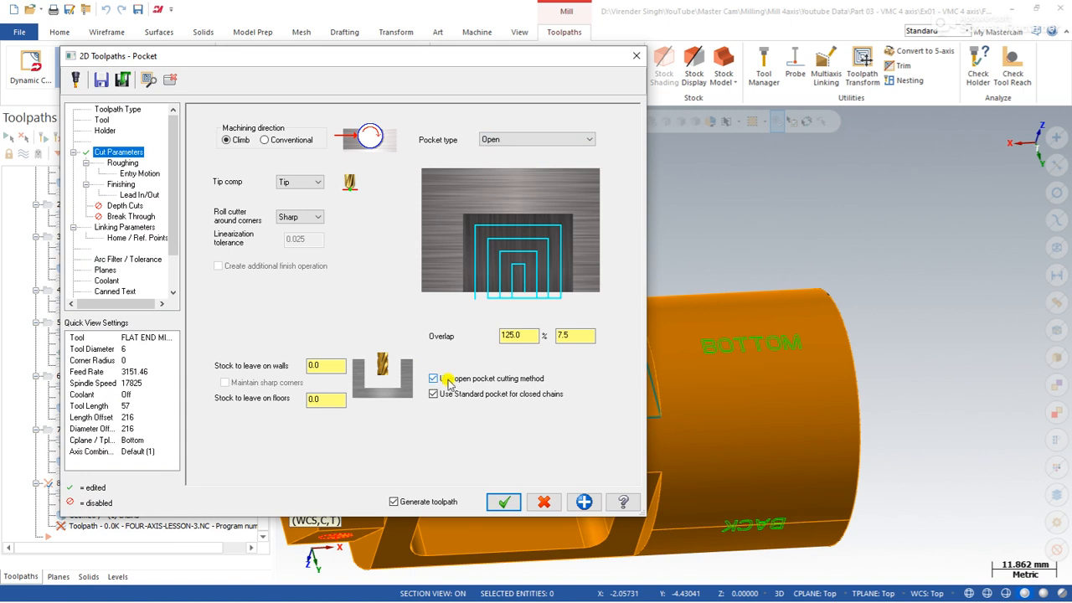
left_click(504, 503)
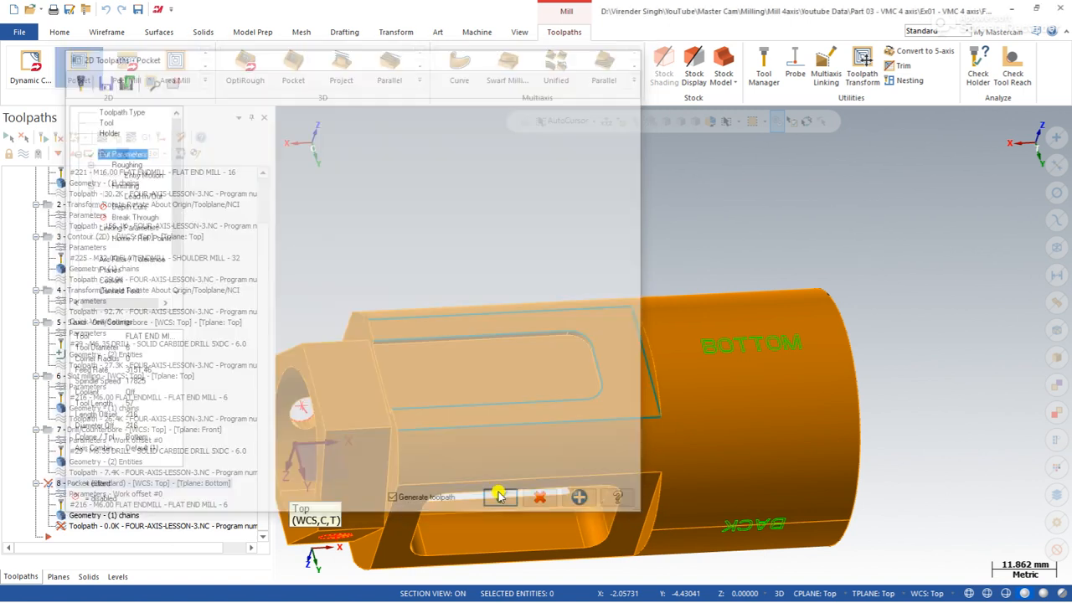
scroll(508, 346, "down", 2)
middle_click_drag(489, 366, 452, 352)
Turn off the finish passes of the open pocket operation and regenerate its toolpath
left_click(92, 504)
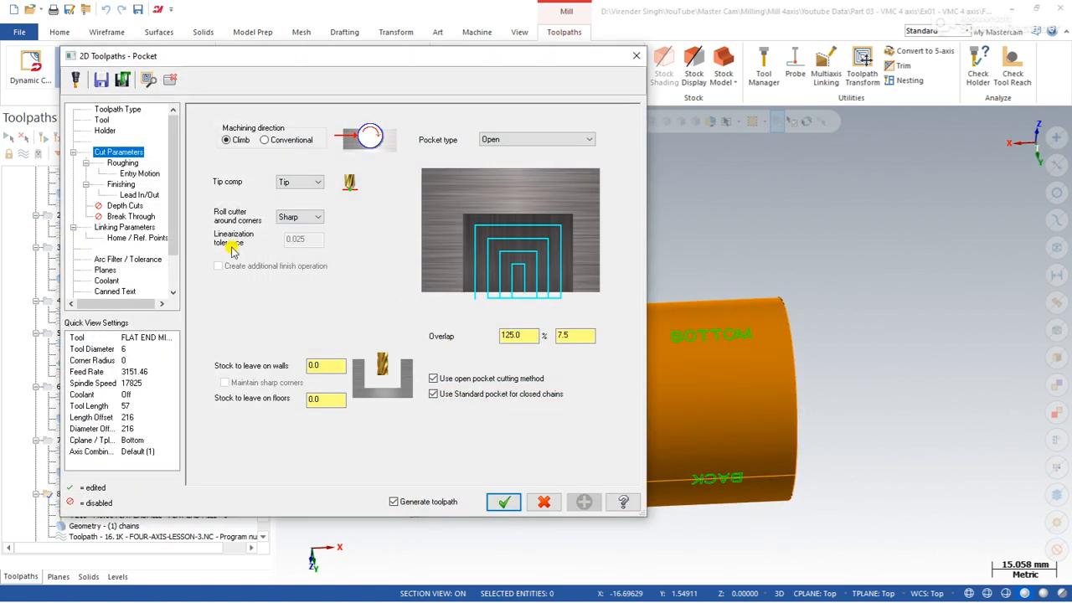
left_click(122, 185)
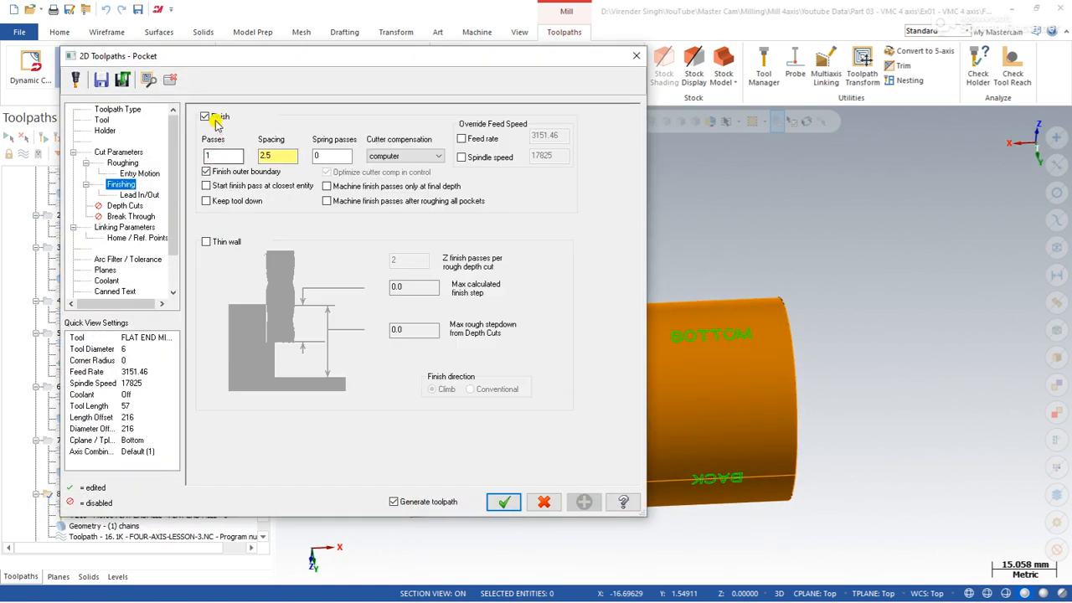
left_click(205, 116)
left_click(501, 498)
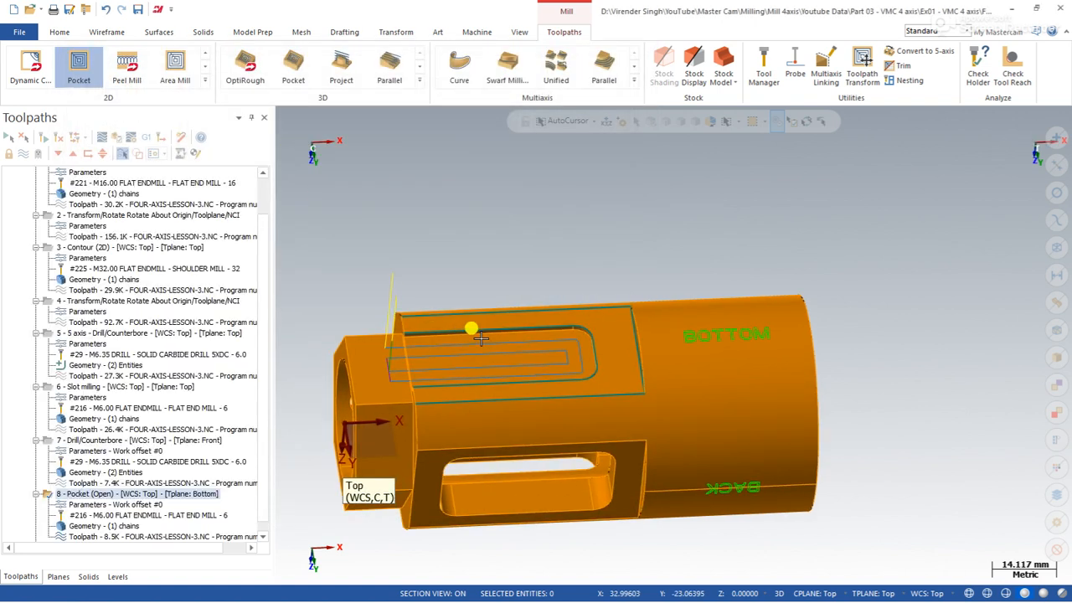
Examine the open pocket toolpath on the bottom flat and the neighbouring back slot from the top and rotated views
right_click(467, 244)
left_click(472, 316)
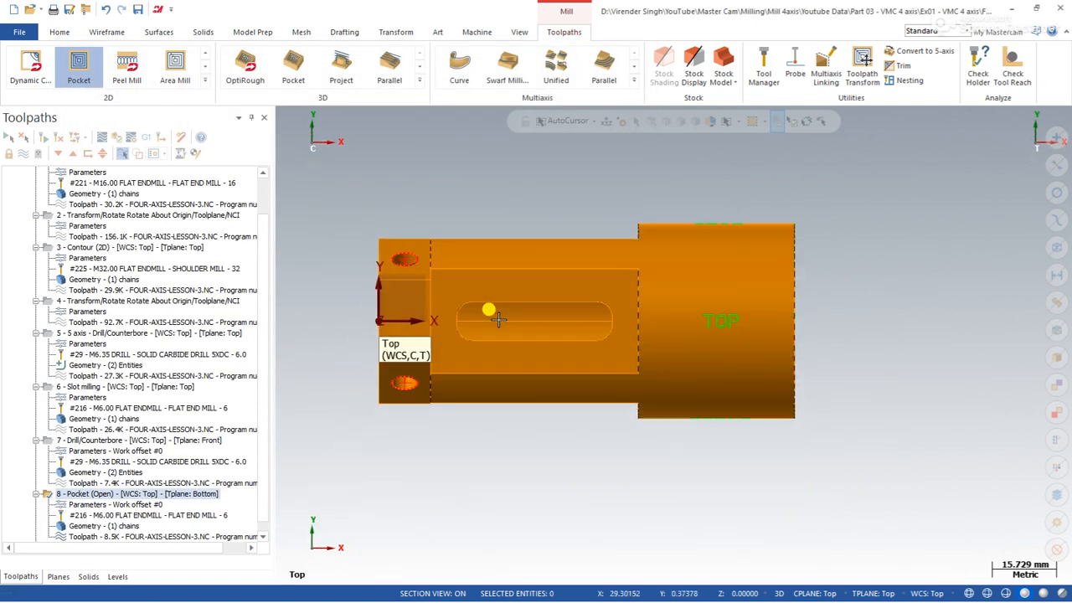
middle_click_drag(479, 397, 521, 446)
scroll(521, 445, "down", 2)
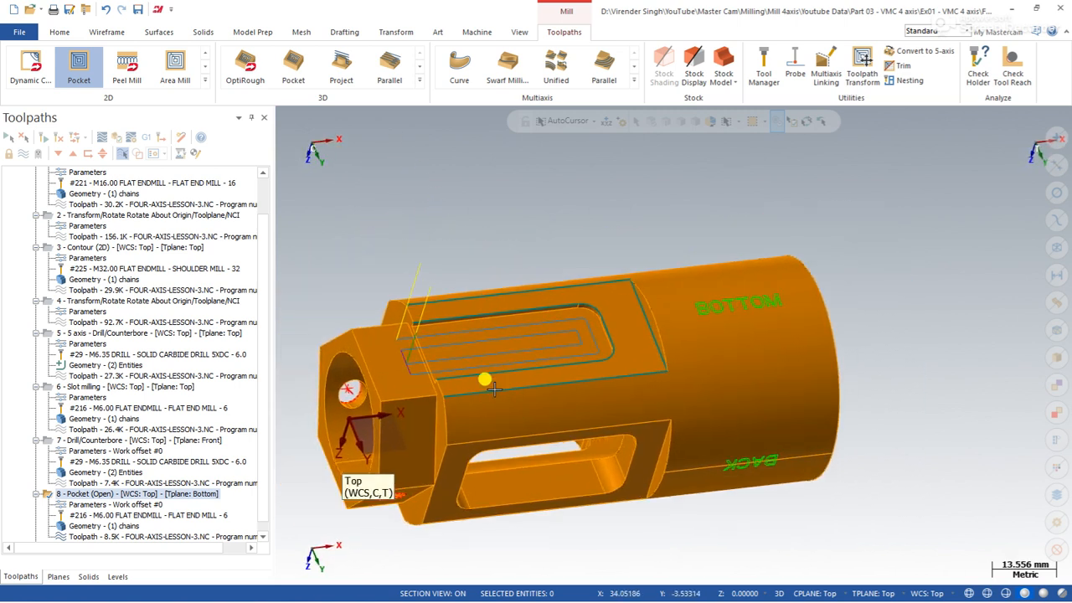
right_click(460, 241)
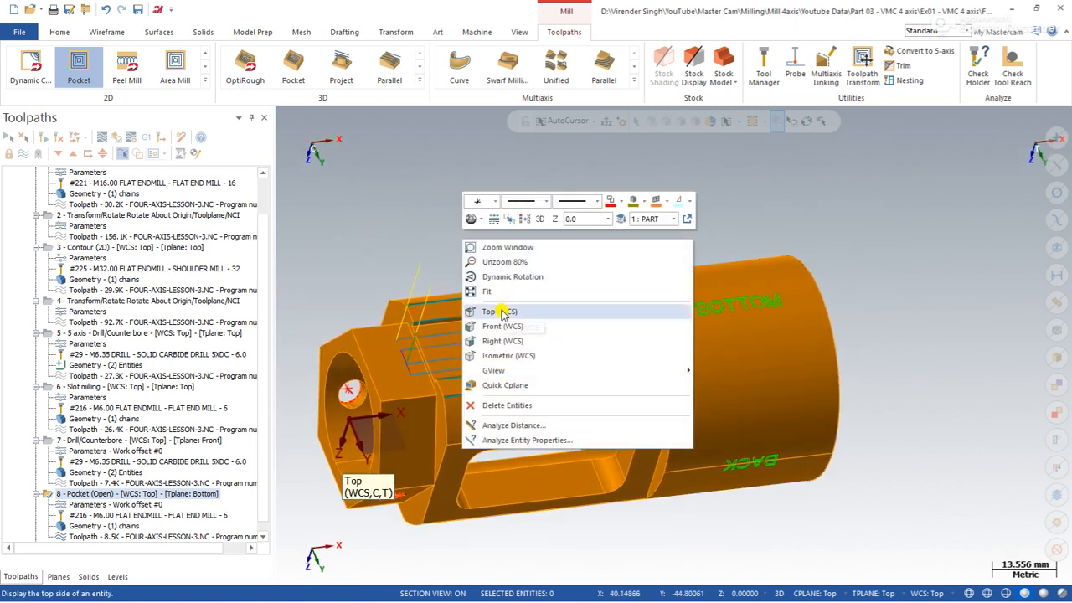
left_click(501, 312)
right_click(464, 217)
left_click(497, 275)
scroll(486, 289, "down", 2)
scroll(465, 268, "down", 2)
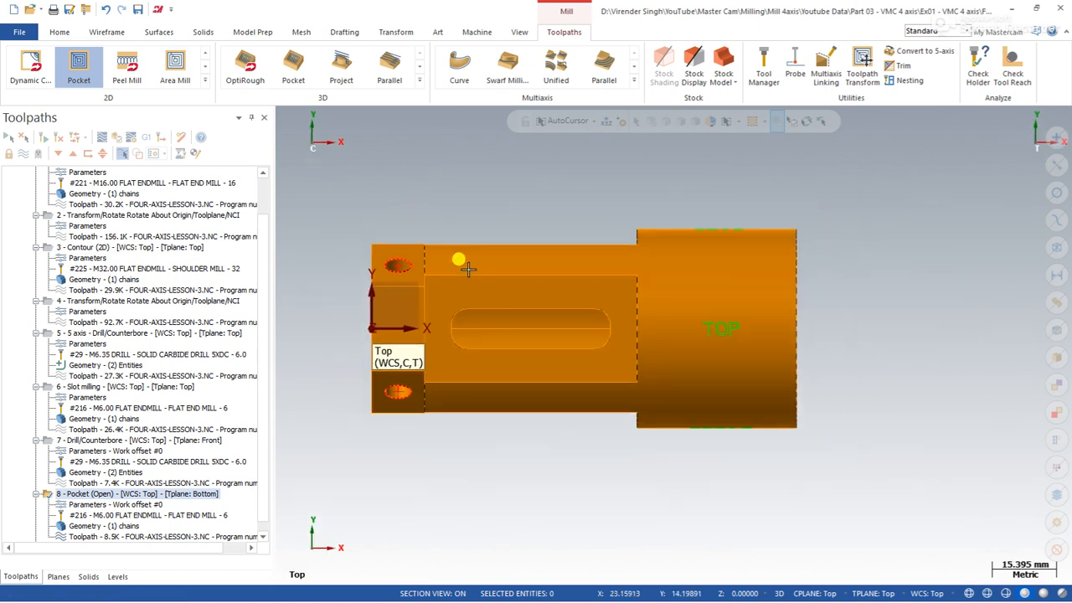
middle_click_drag(462, 282, 490, 496)
scroll(491, 204, "up", 3)
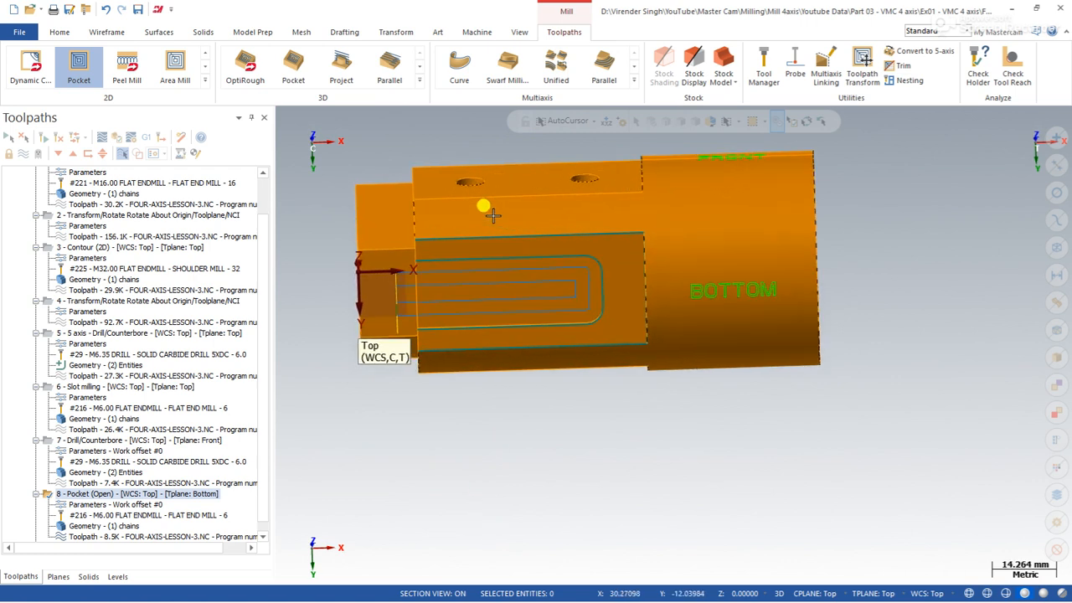
middle_click_drag(455, 279, 481, 280)
middle_click_drag(505, 383, 467, 459)
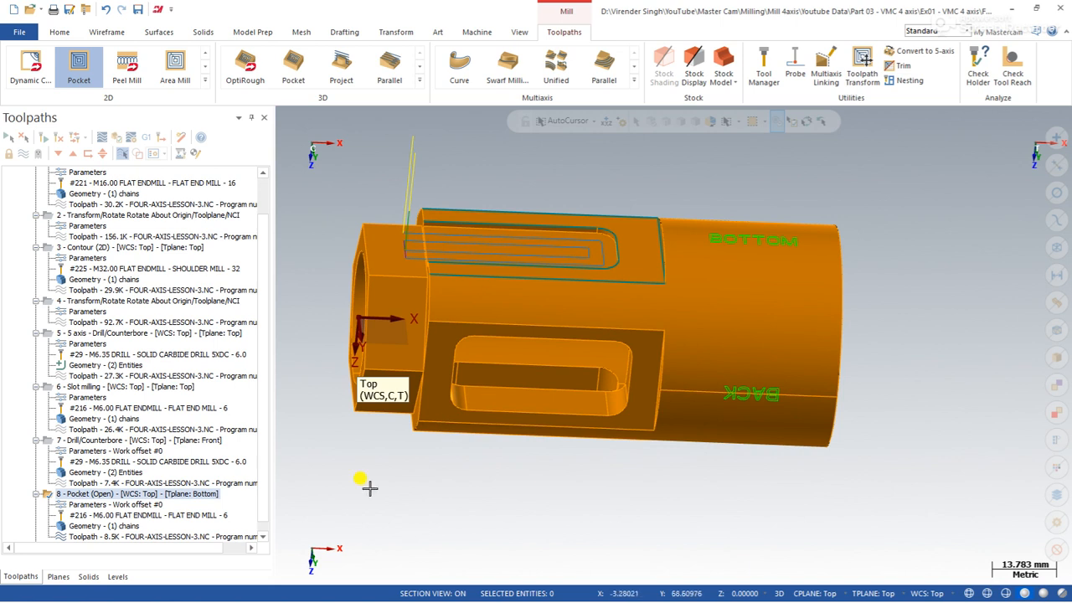
Compare the part's orientation and origin in the Top and Front planes and in rotated views
left_click(59, 577)
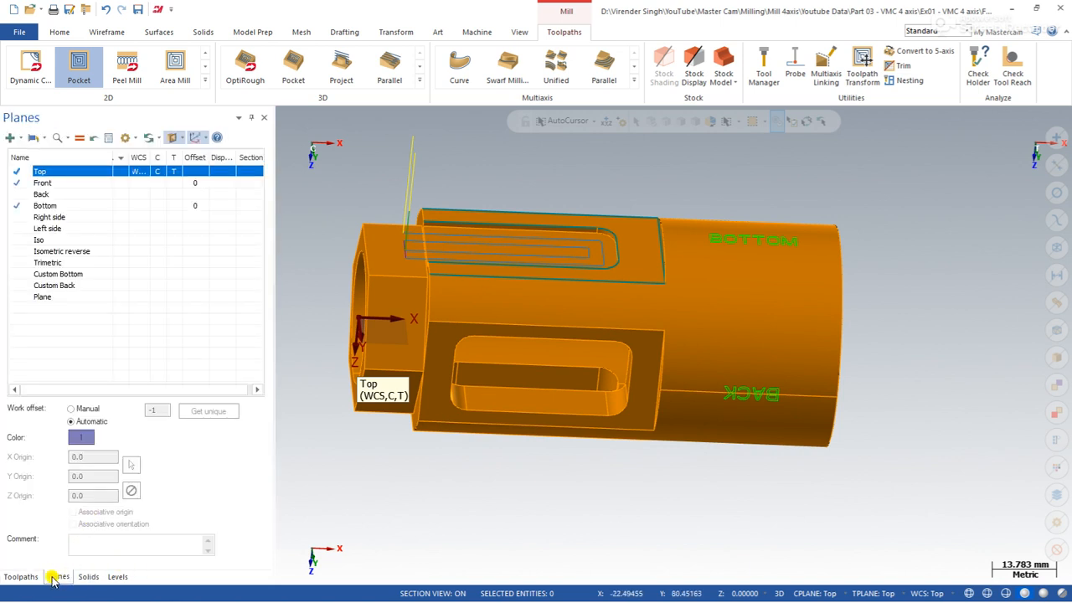
left_click(122, 172)
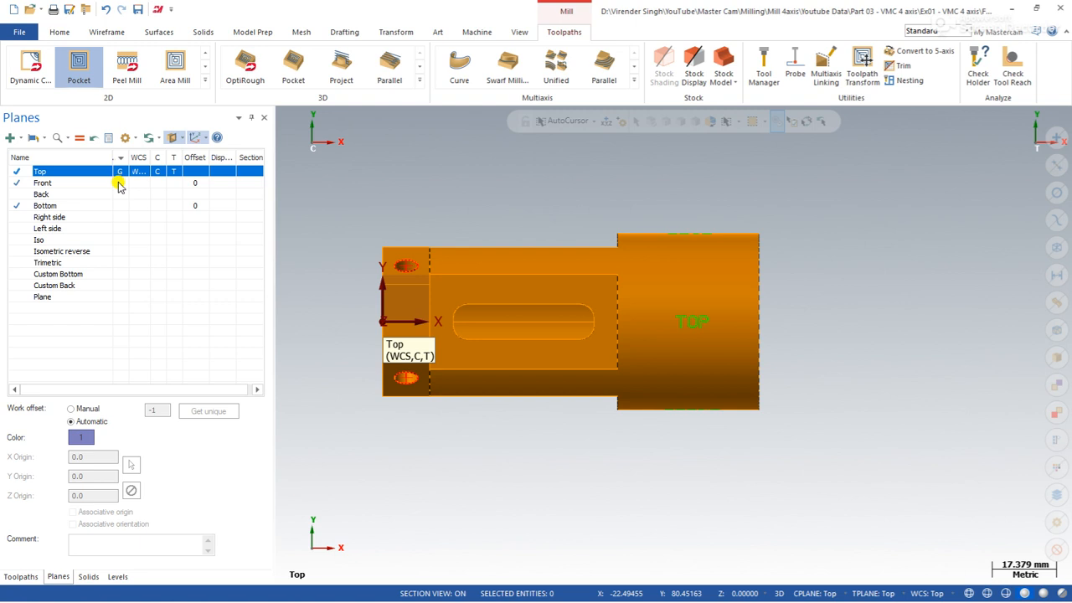
left_click(120, 183)
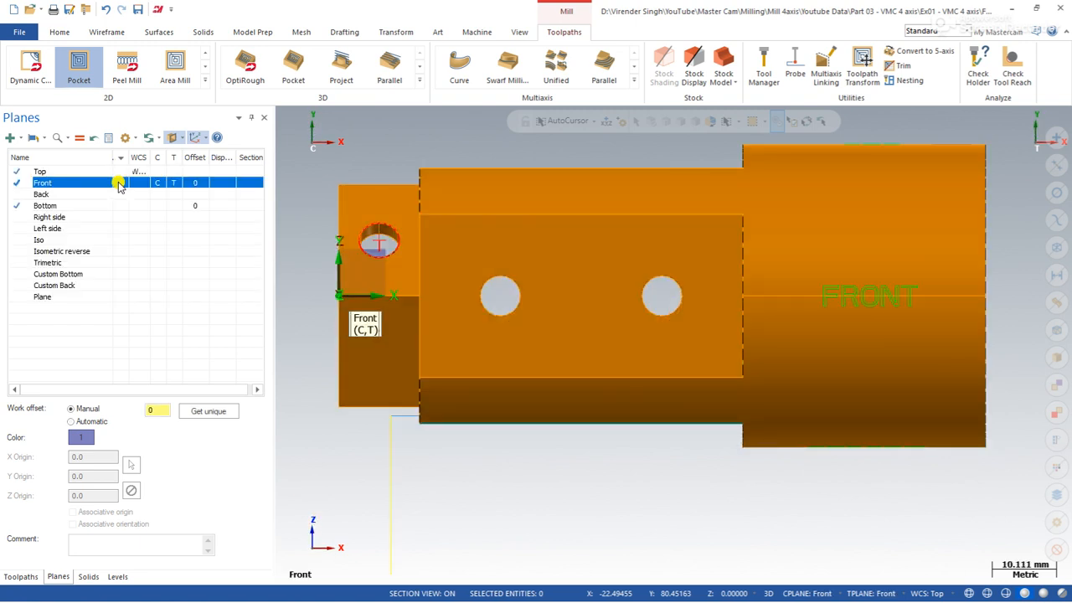
middle_click_drag(618, 287, 413, 304)
scroll(413, 303, "up", 2)
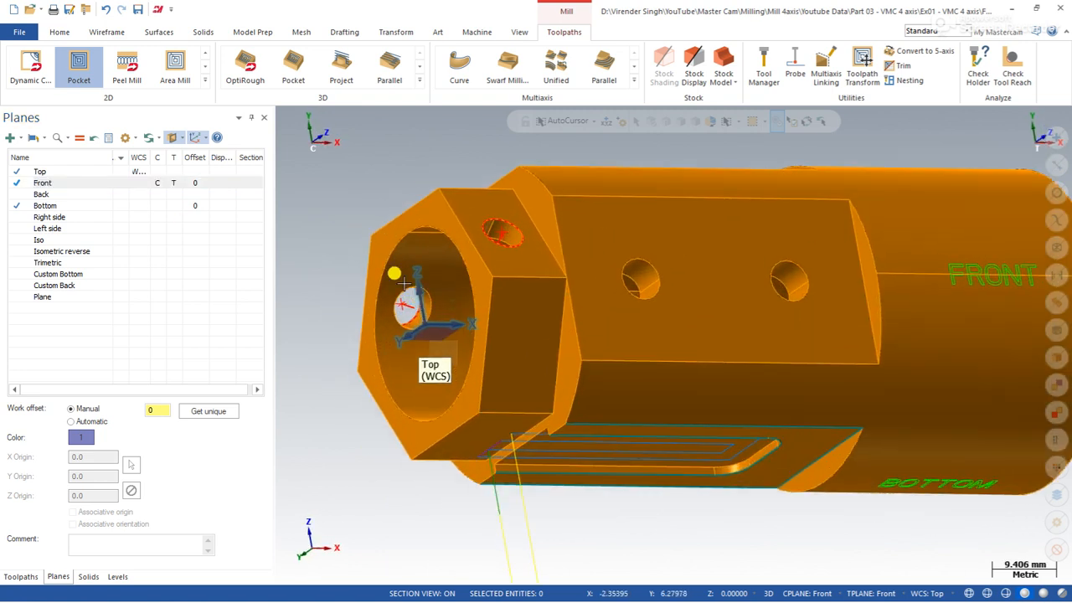
left_click(120, 171)
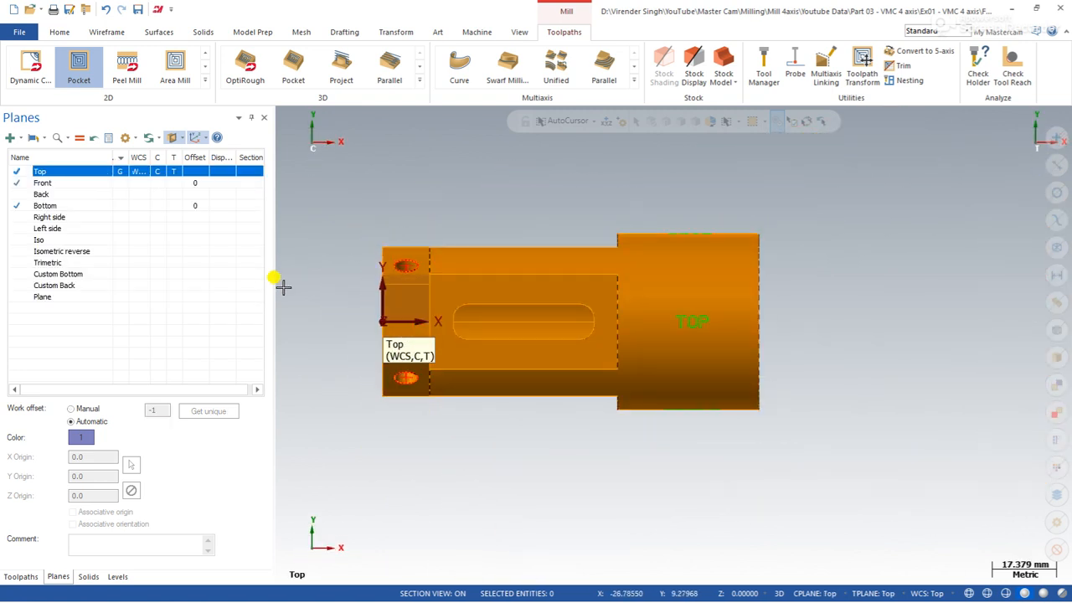
right_click(283, 287)
left_click(334, 373)
right_click(327, 237)
left_click(342, 306)
middle_click_drag(351, 313, 407, 333)
scroll(417, 345, "up", 2)
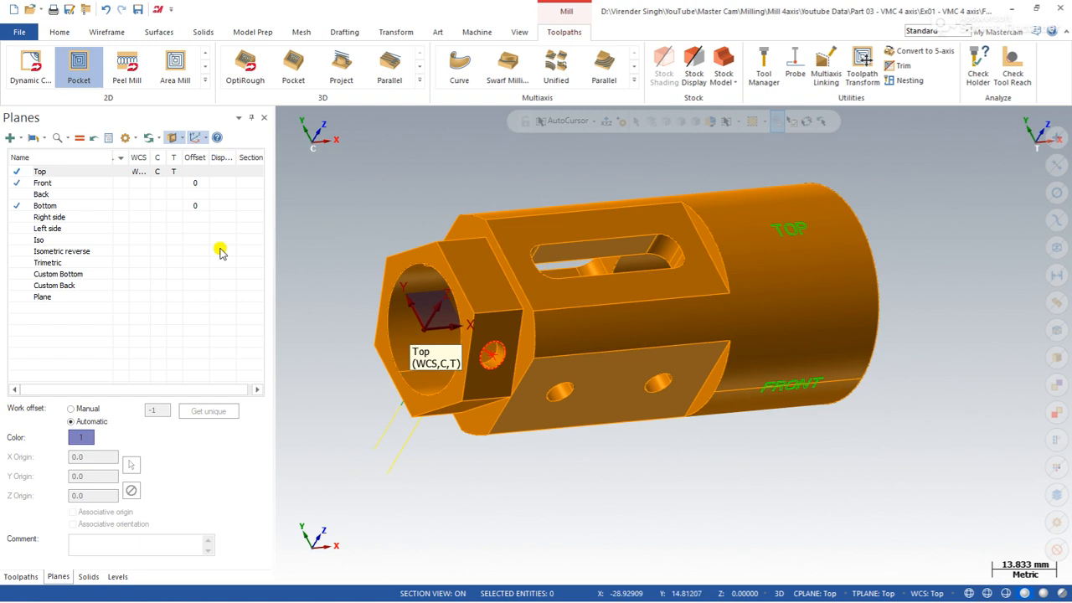
Display the gnomons of the Top, Front and Bottom planes at the part origin
left_click(227, 172)
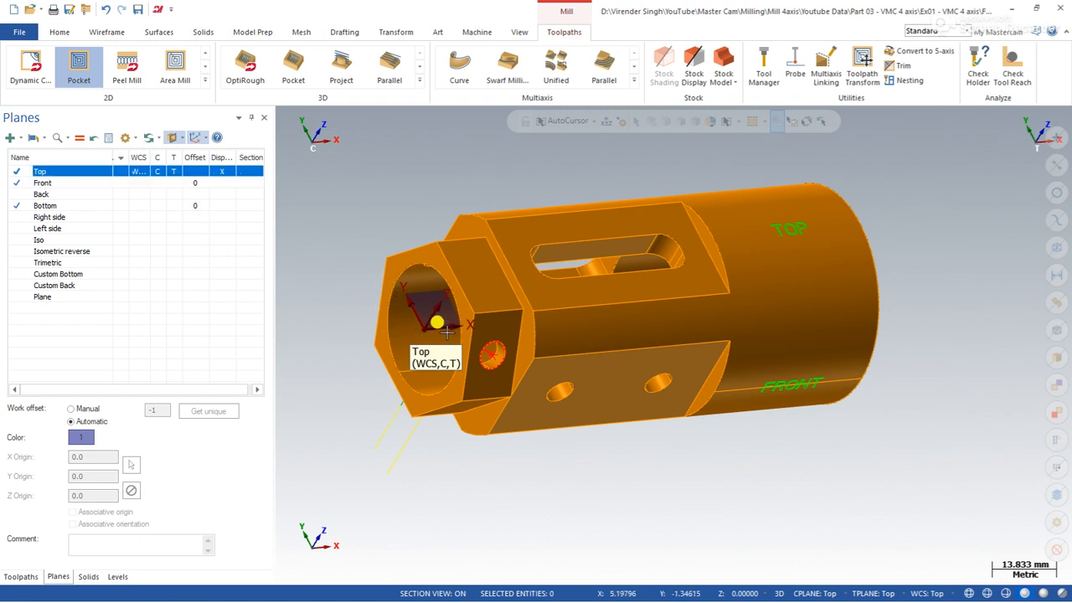
left_click(226, 186)
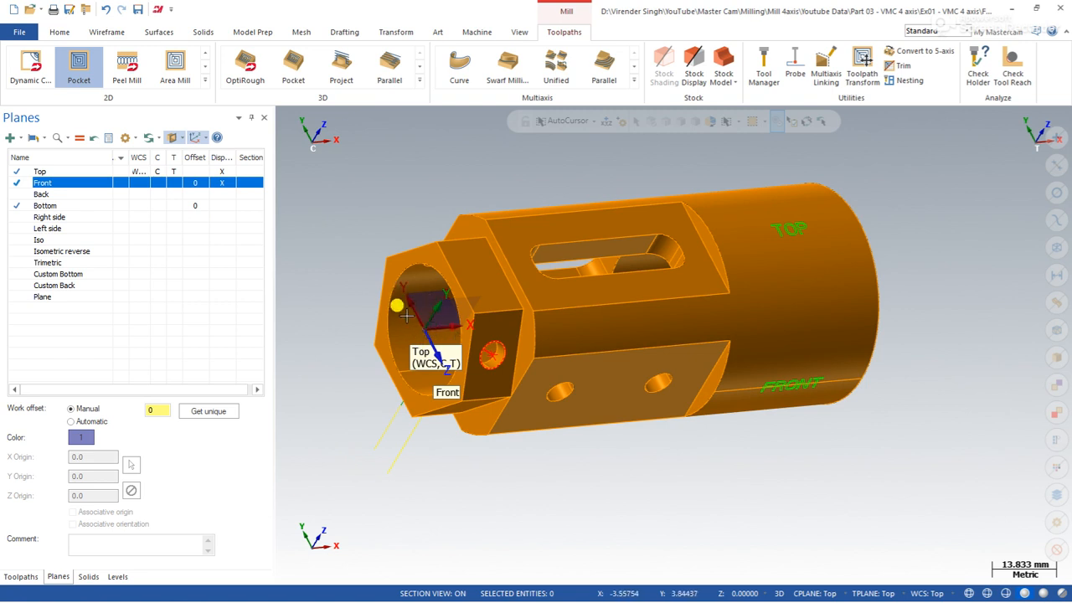
left_click(220, 206)
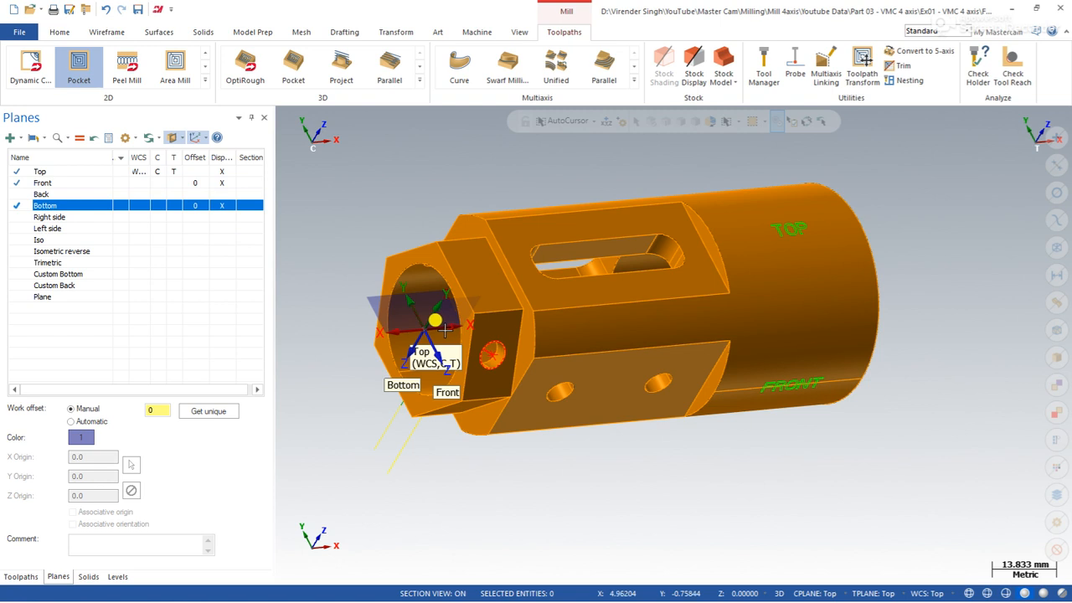
right_click(413, 247)
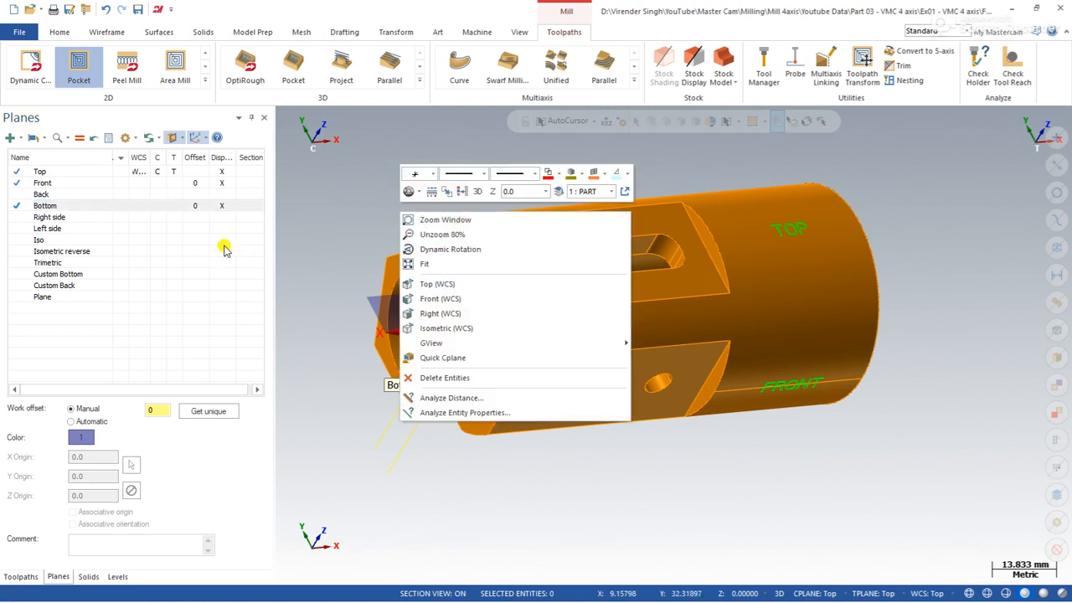
Switch to the Bottom plane and examine its axis directions and the part's position relative to the Top WCS
left_click(120, 207)
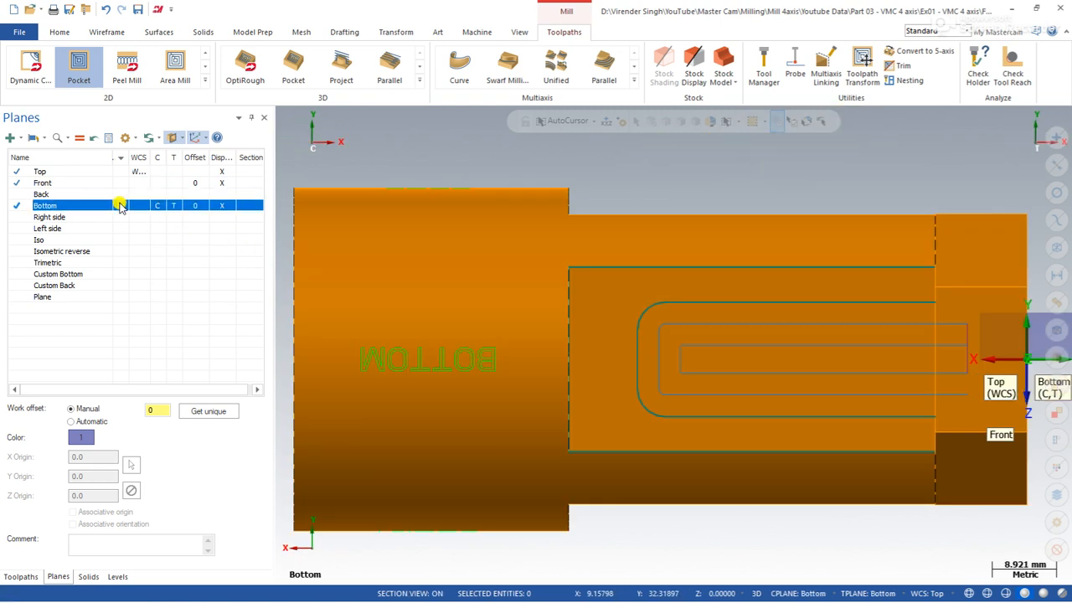
scroll(569, 288, "down", 5)
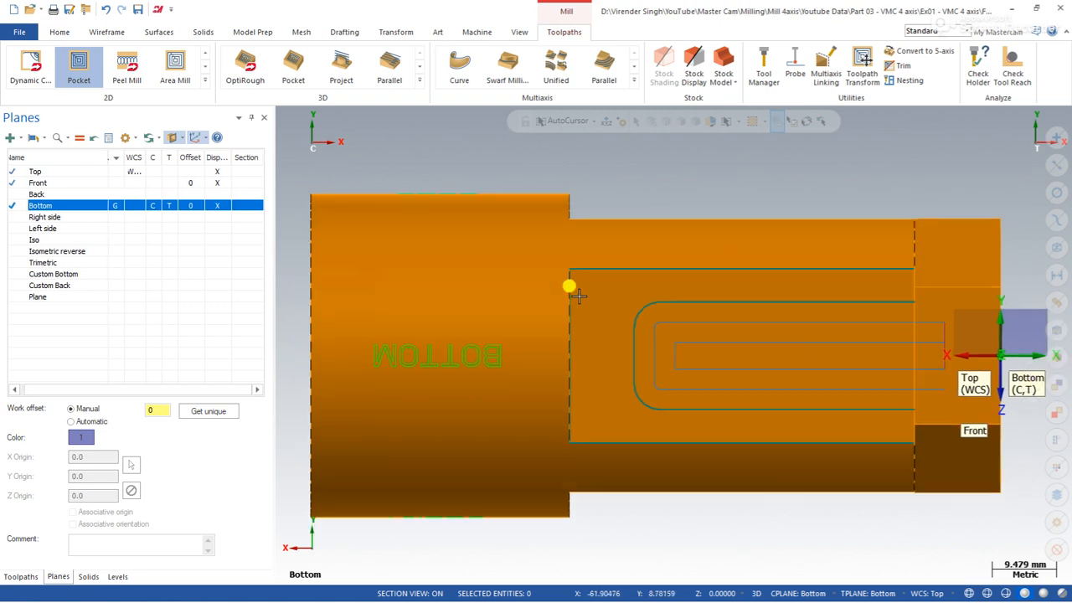
scroll(680, 332, "up", 2)
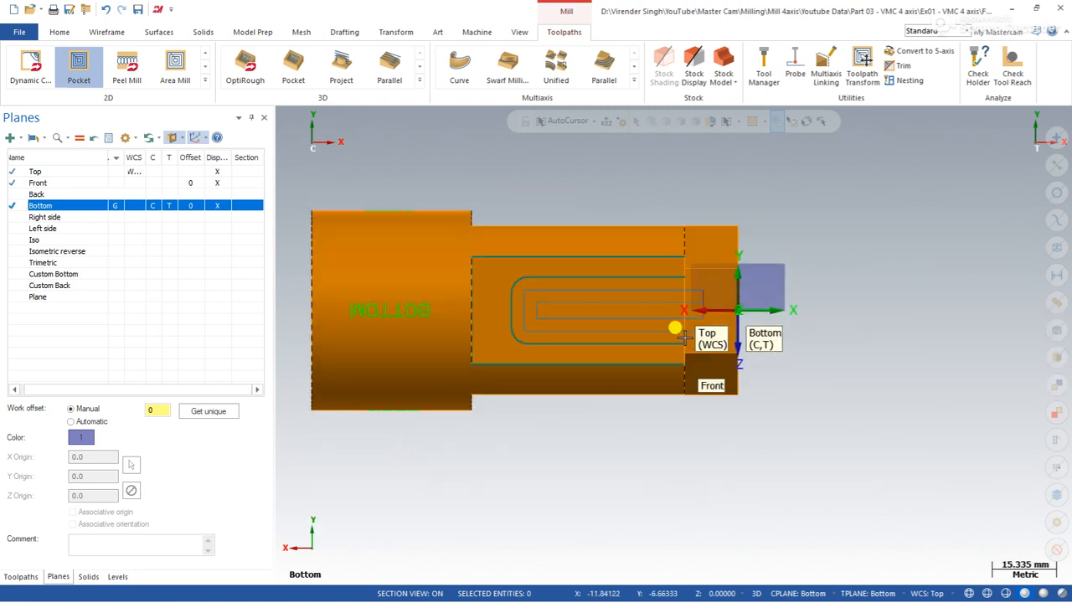
left_click(115, 206)
scroll(536, 350, "down", 5)
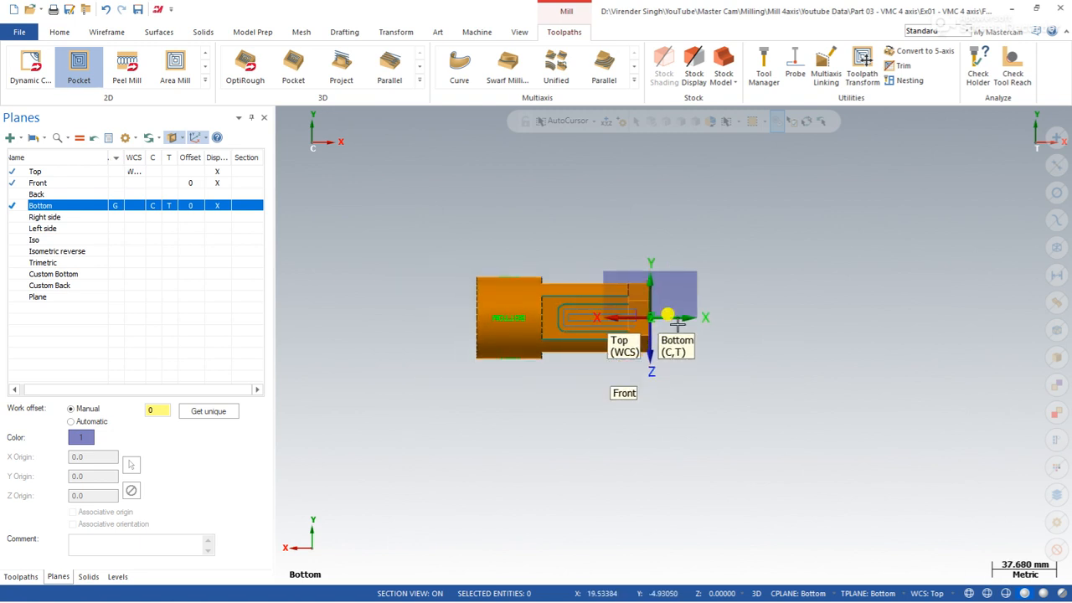
left_click_drag(688, 278, 843, 366)
left_click_drag(701, 285, 861, 371)
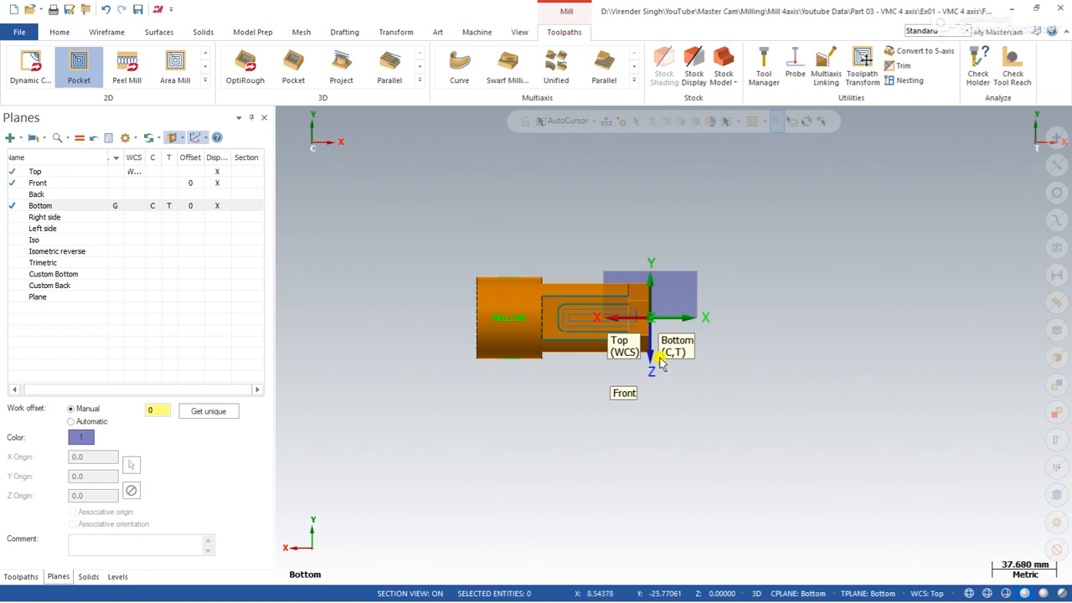
left_click_drag(536, 265, 637, 373)
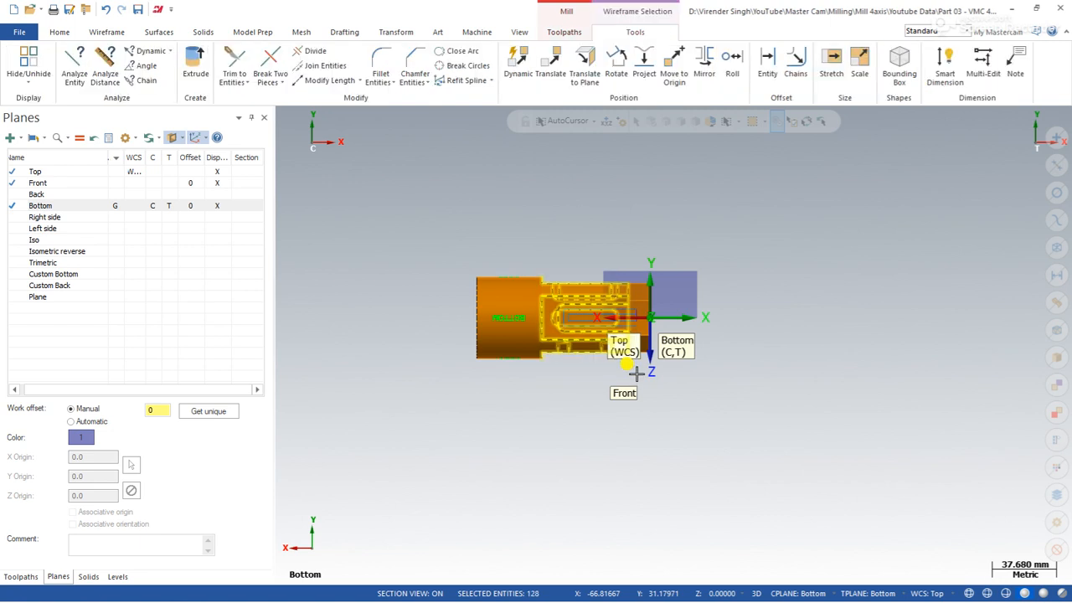
key("Escape")
right_click(574, 232)
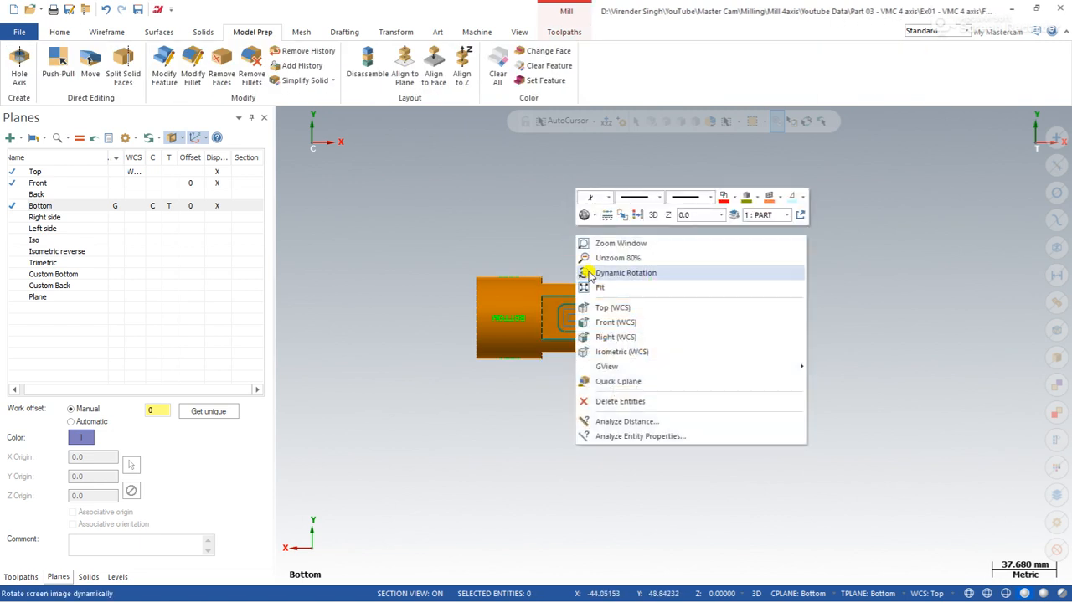
left_click(593, 290)
scroll(499, 283, "down", 2)
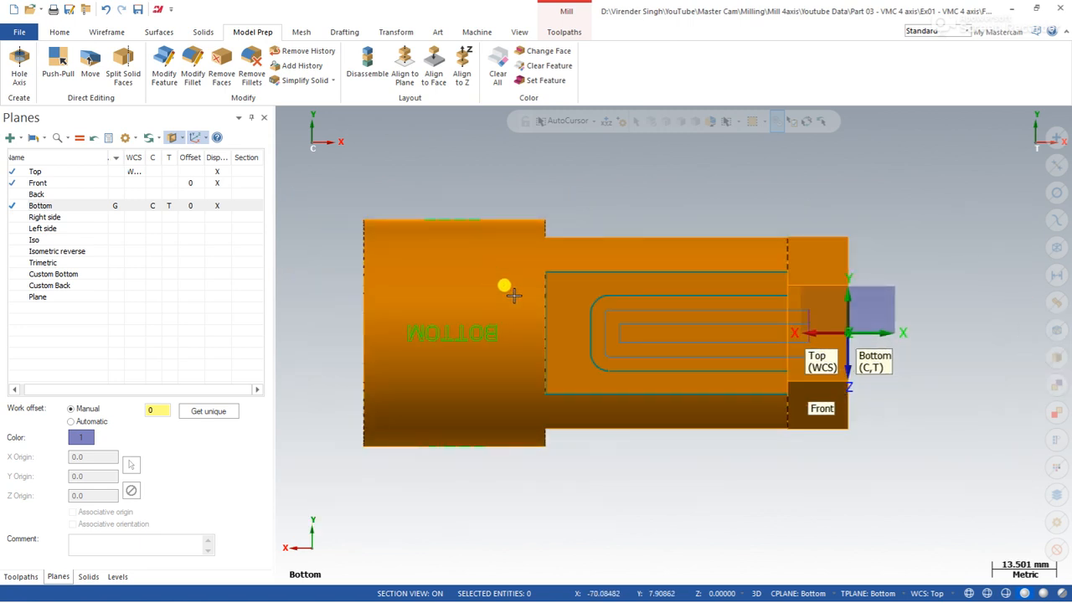
right_click(551, 184)
left_click(578, 238)
scroll(503, 219, "down", 3)
scroll(534, 290, "down", 2)
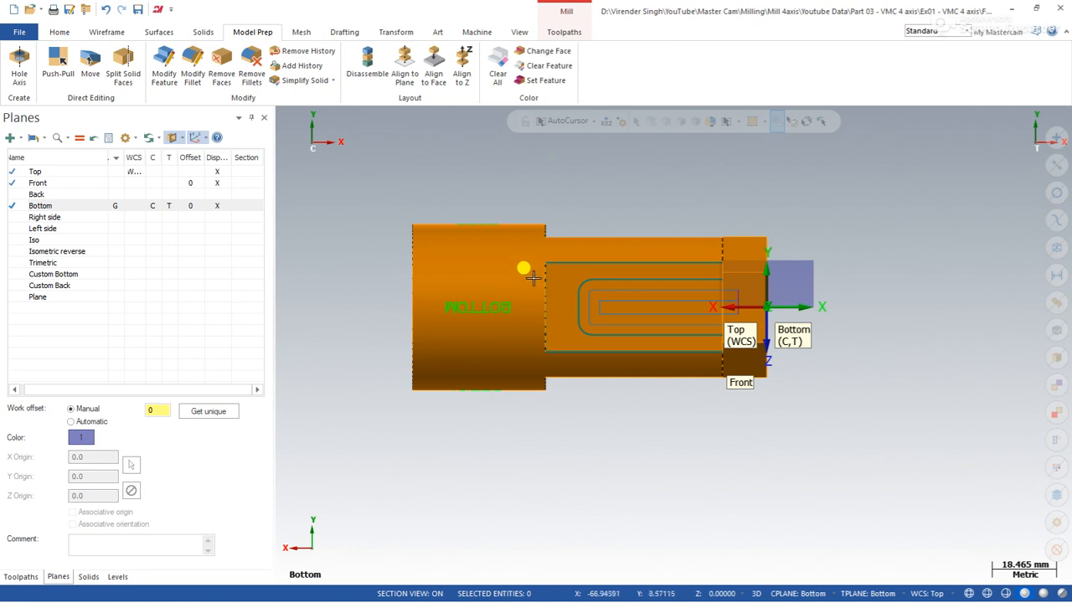
Return to the Top plane and examine the part and its axes from the top and rotated views
left_click(114, 171)
left_click(151, 172)
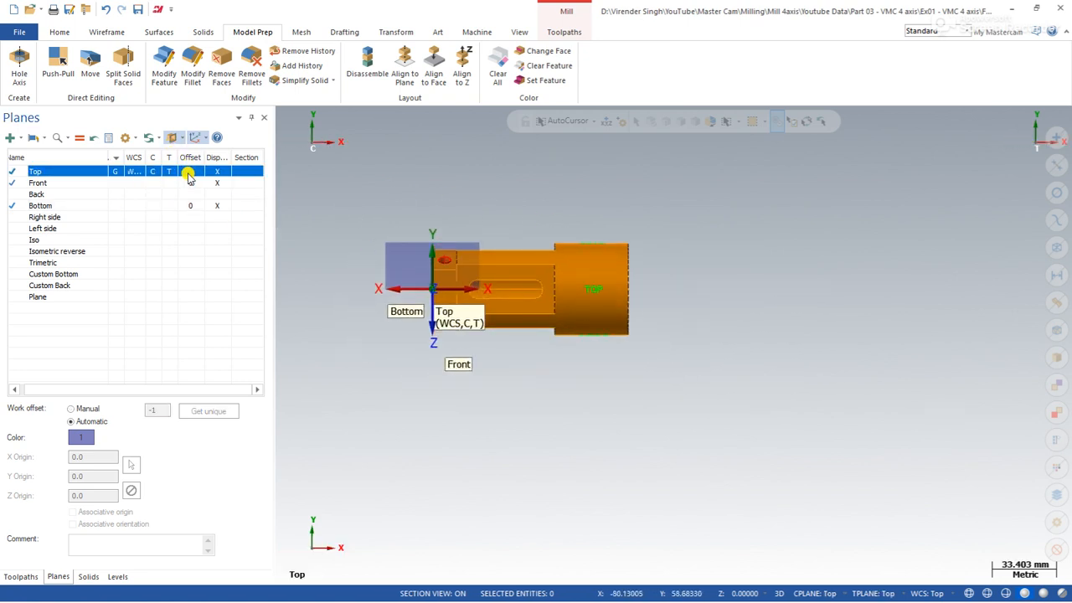
right_click(422, 180)
left_click(442, 234)
scroll(457, 245, "down", 3)
scroll(438, 263, "up", 1)
middle_click_drag(438, 263, 495, 206)
scroll(494, 206, "down", 2)
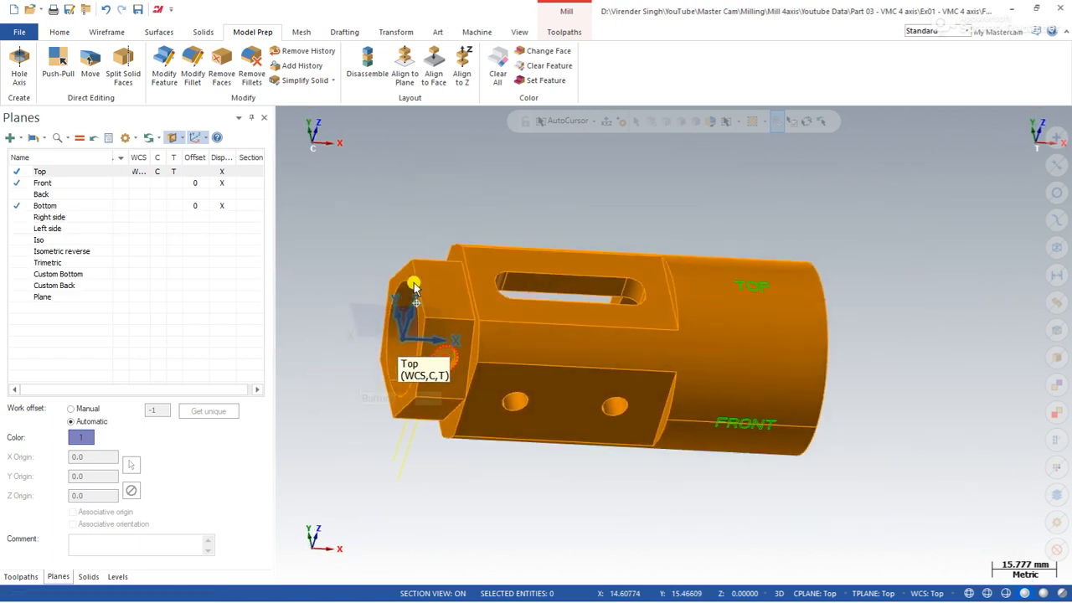
middle_click_drag(410, 290, 424, 264)
Hide the gnomons of the Bottom and Front planes, leaving only the Top plane's displayed, and return to the Top view
left_click(123, 172)
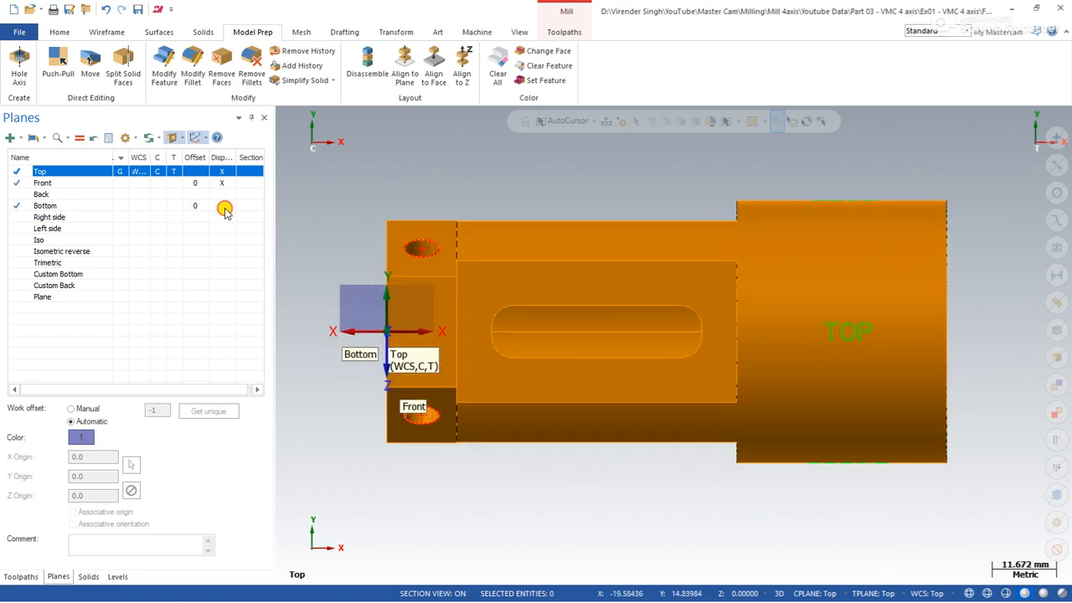
left_click(225, 209)
left_click(223, 183)
mouse_move(335, 360)
middle_mouse_down()
mouse_move(444, 258)
mouse_move(424, 290)
middle_mouse_up()
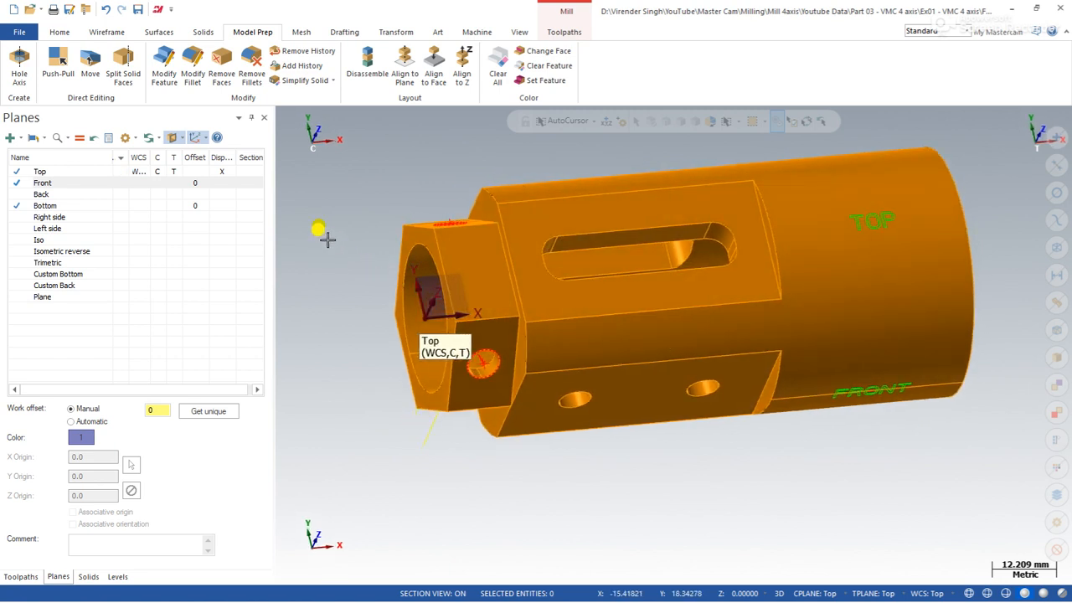
right_click(328, 225)
left_click(355, 294)
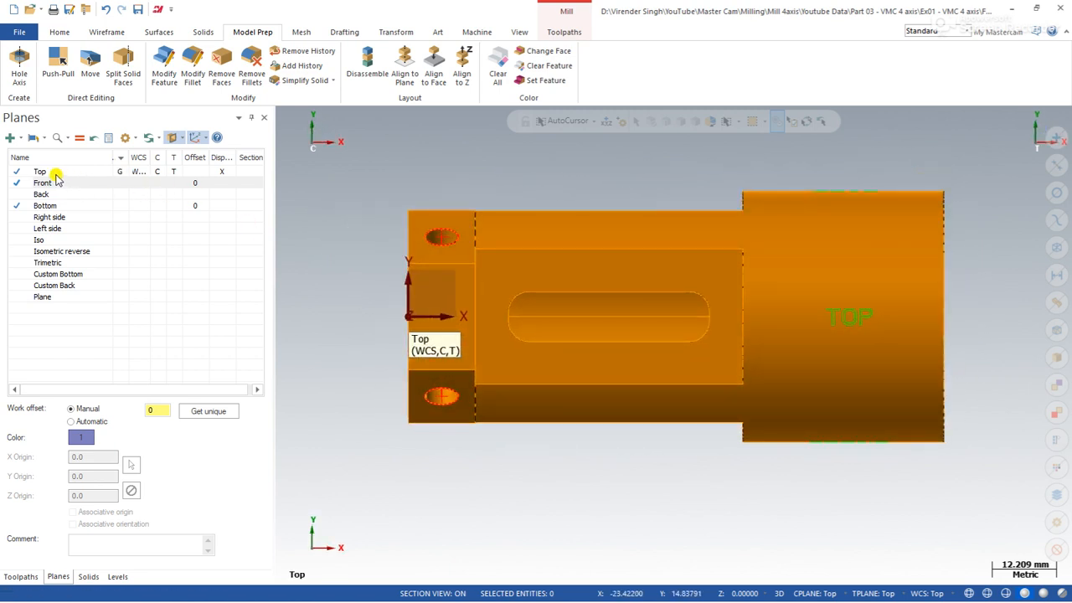
Duplicate the Top plane and name the copy Custom Plane Bottom
left_click(37, 171)
right_click(37, 170)
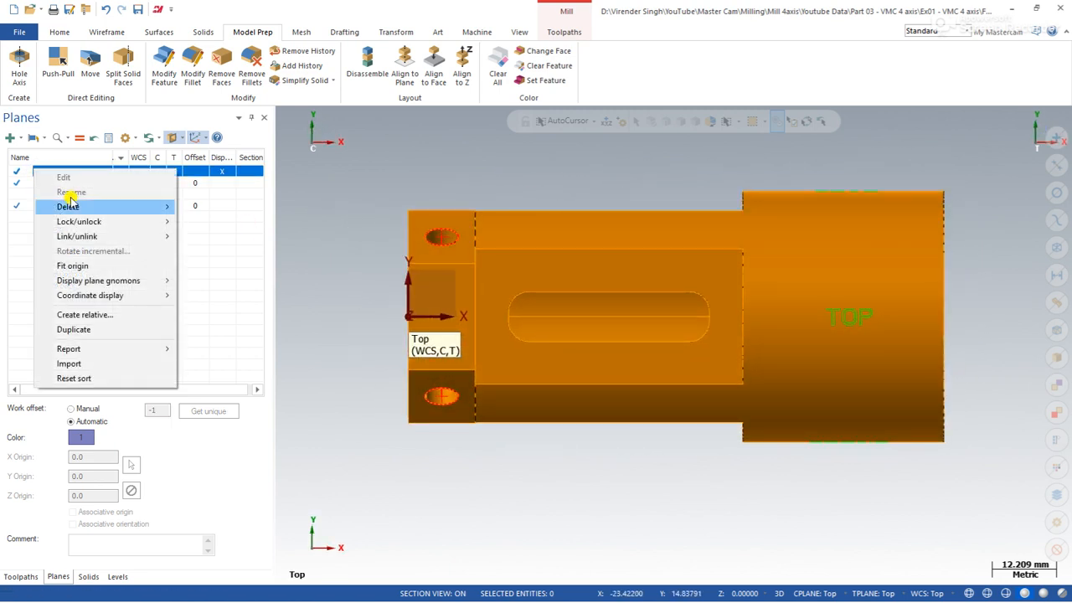
left_click(73, 330)
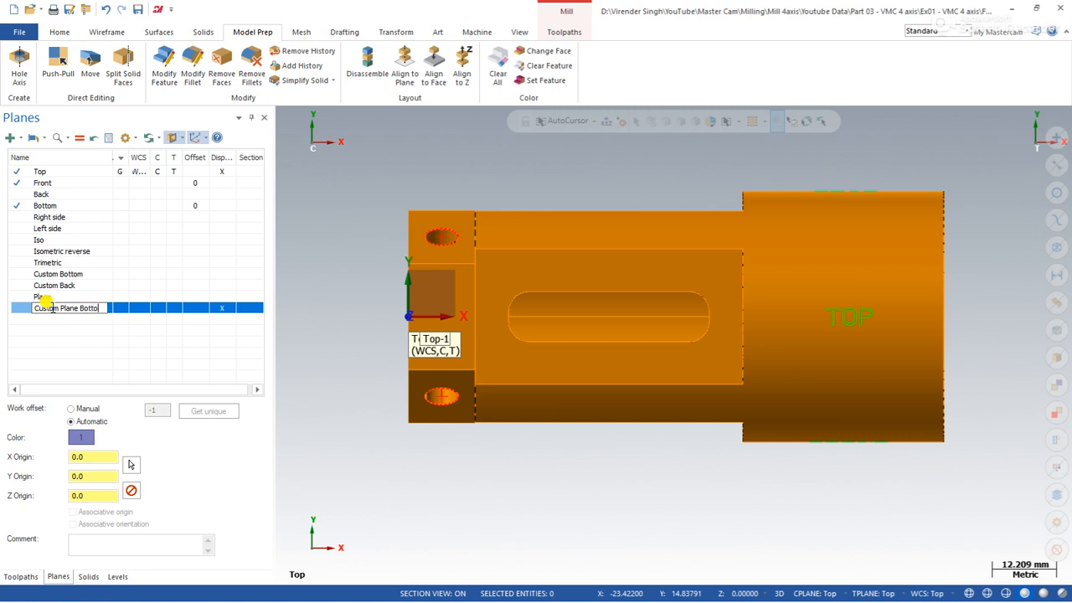
left_click(371, 255)
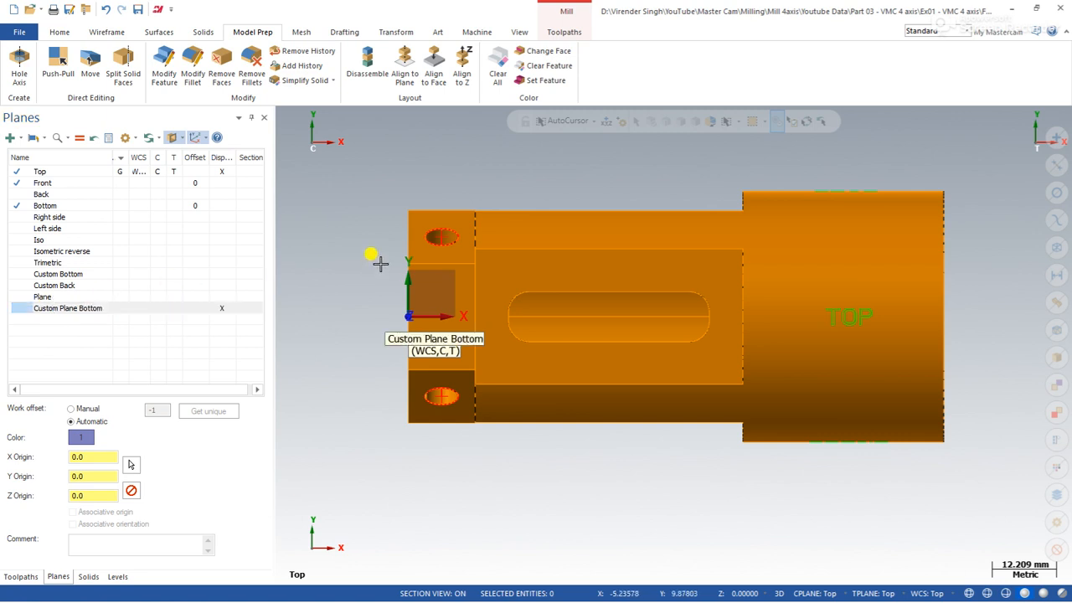
Edit Custom Plane Bottom by rotating it 180° about its X axis so Z points out of the bottom flat, and accept the plane
scroll(352, 268, "up", 1)
right_click(345, 249)
left_click(368, 315)
scroll(361, 303, "down", 3)
scroll(359, 300, "up", 3)
middle_click_drag(358, 299, 405, 277)
scroll(374, 319, "down", 1)
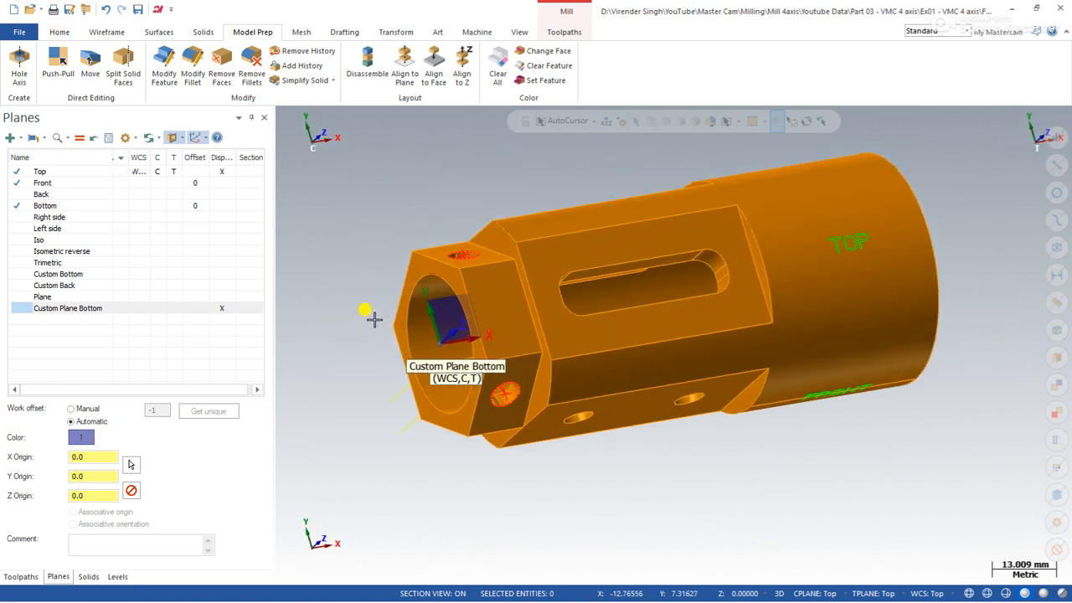
scroll(352, 332, "down", 1)
right_click(44, 311)
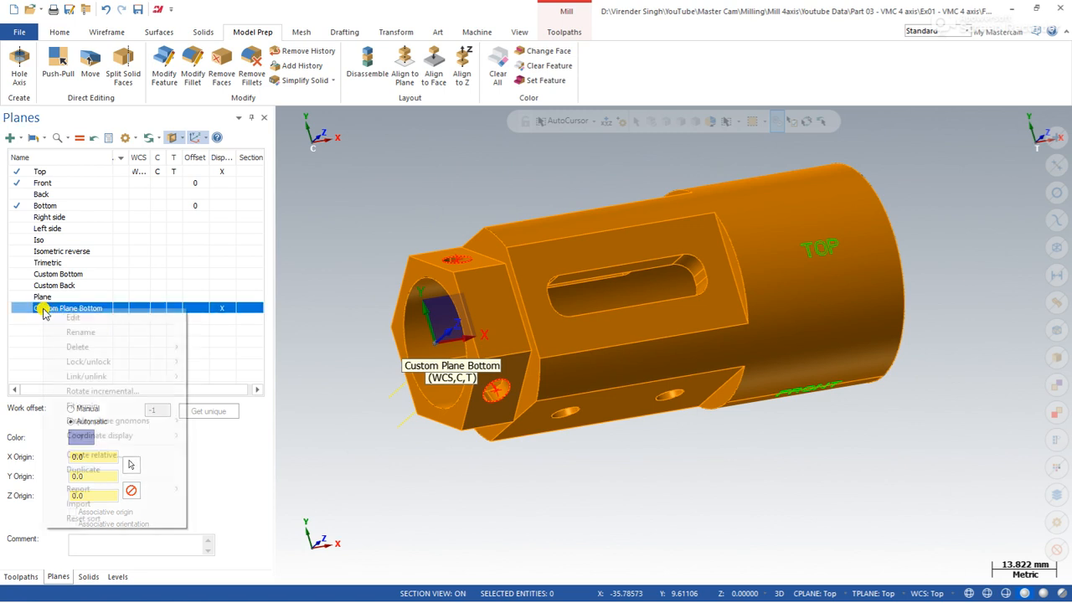
left_click(72, 314)
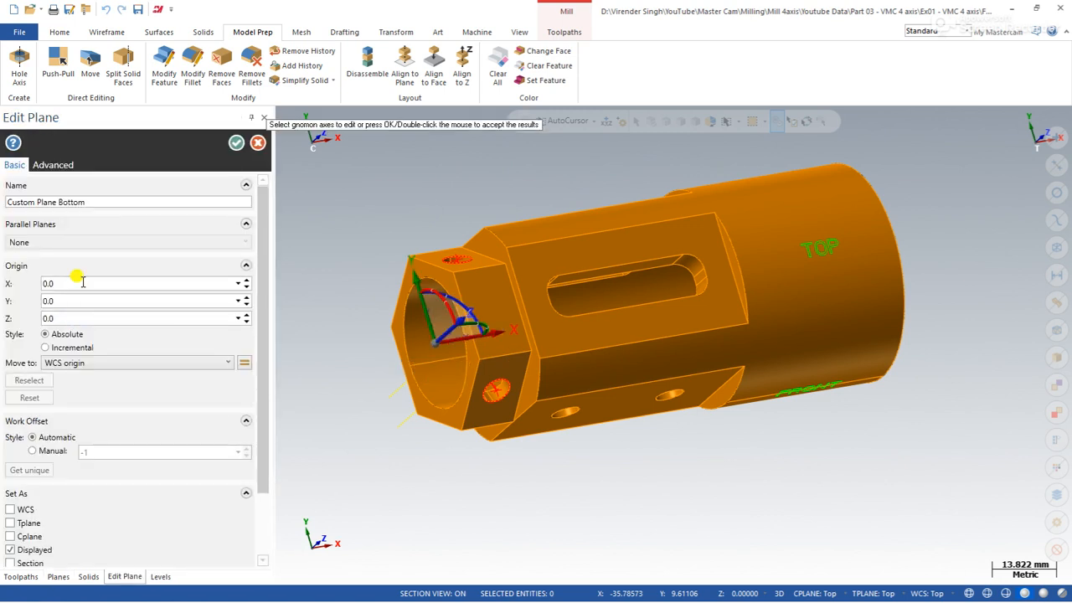
left_click(441, 298)
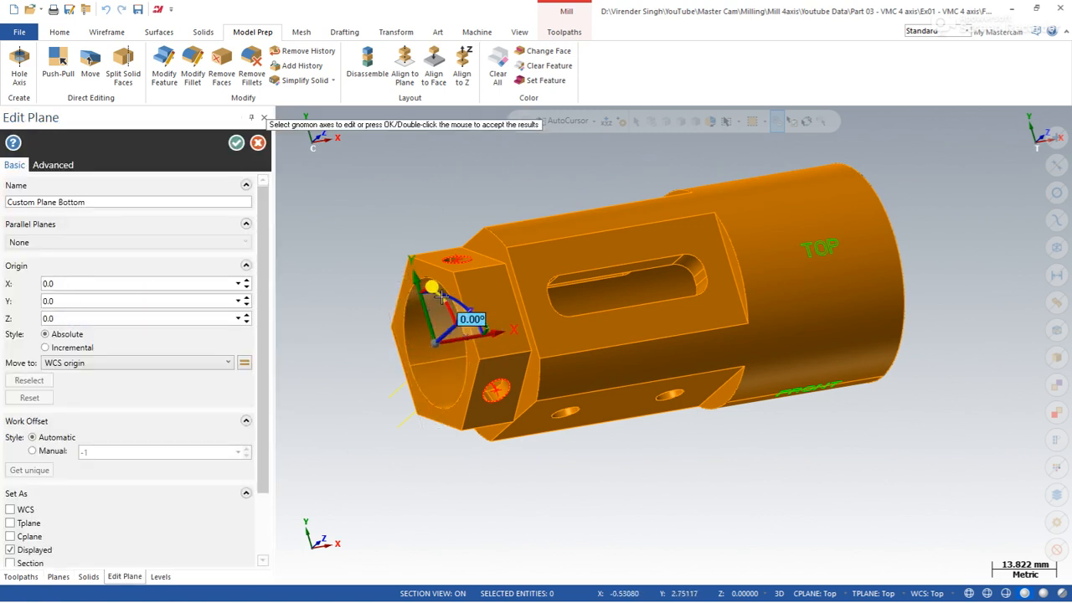
left_click(442, 297)
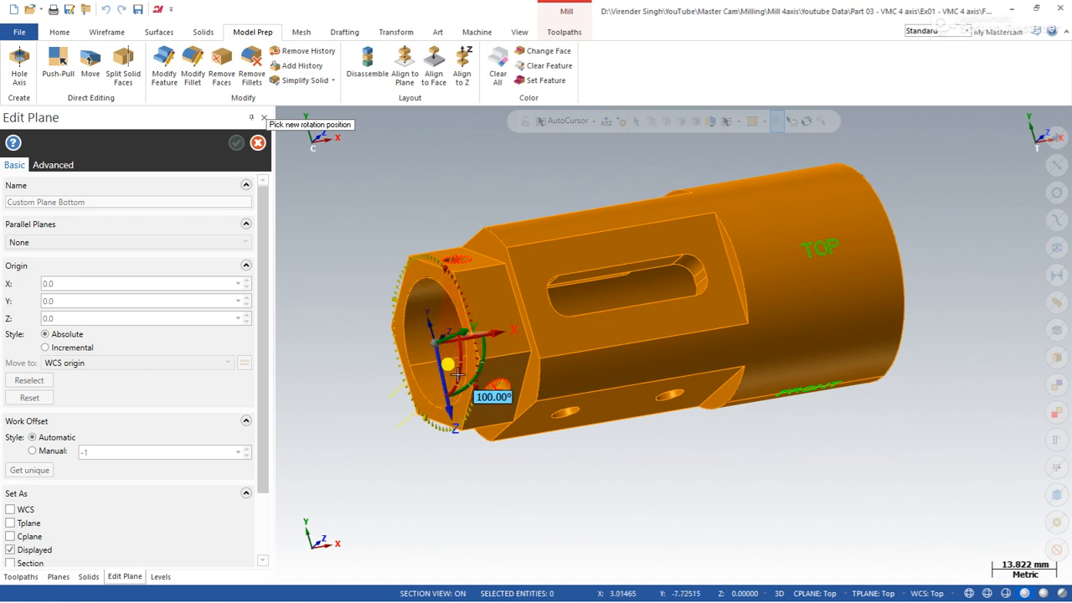
middle_click_drag(456, 379, 462, 295)
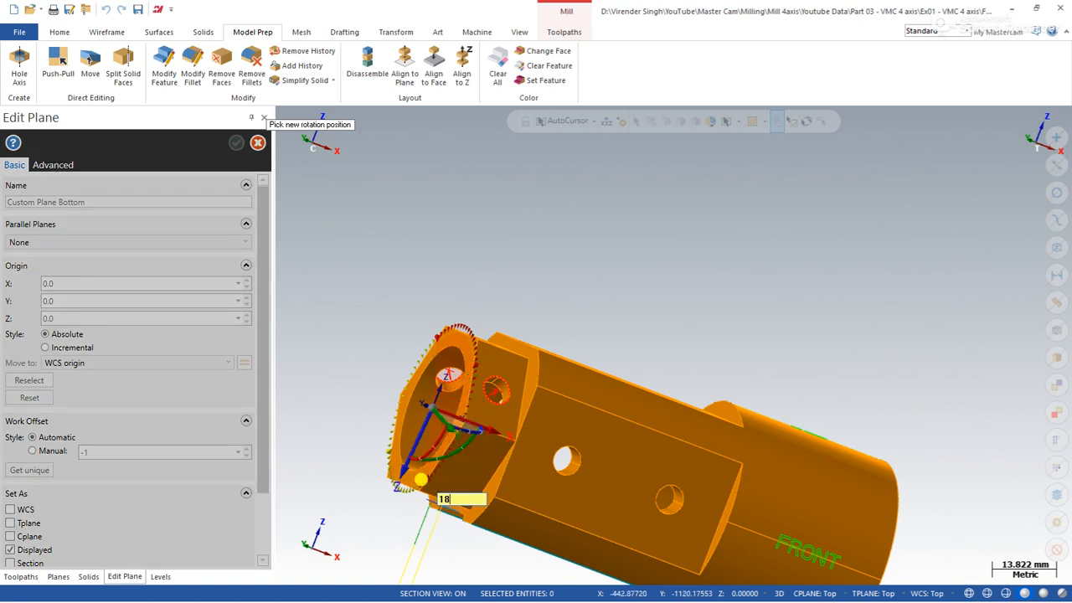
left_click(421, 479)
middle_click_drag(420, 479, 653, 340)
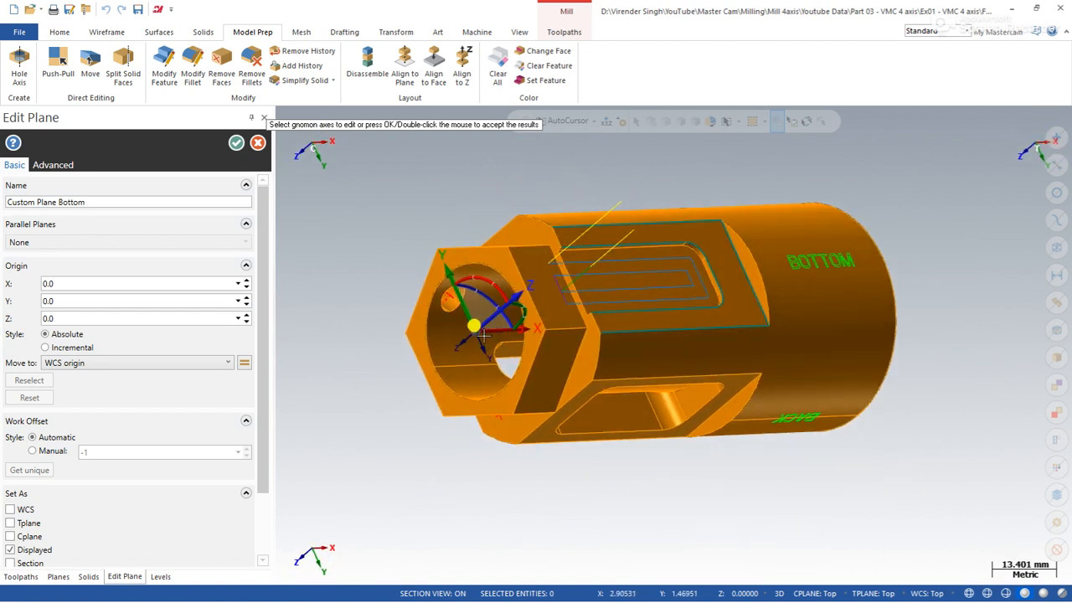
left_click(501, 308)
left_click(236, 142)
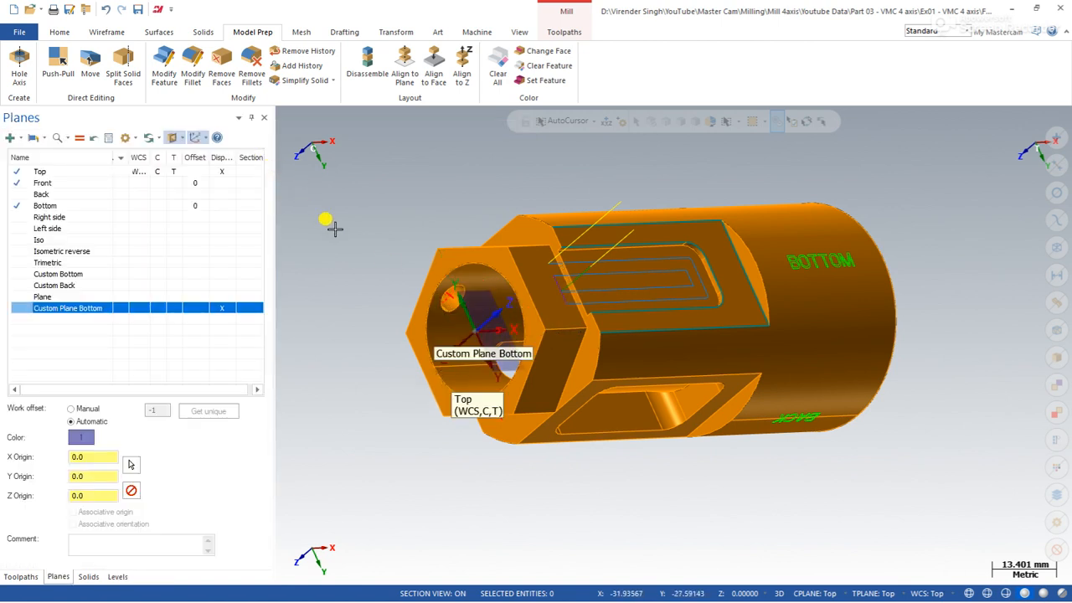
Make Custom Plane Bottom the active view, construction and tool plane, examine its axes on the rotated part, and return to the Top plane
left_click(130, 309)
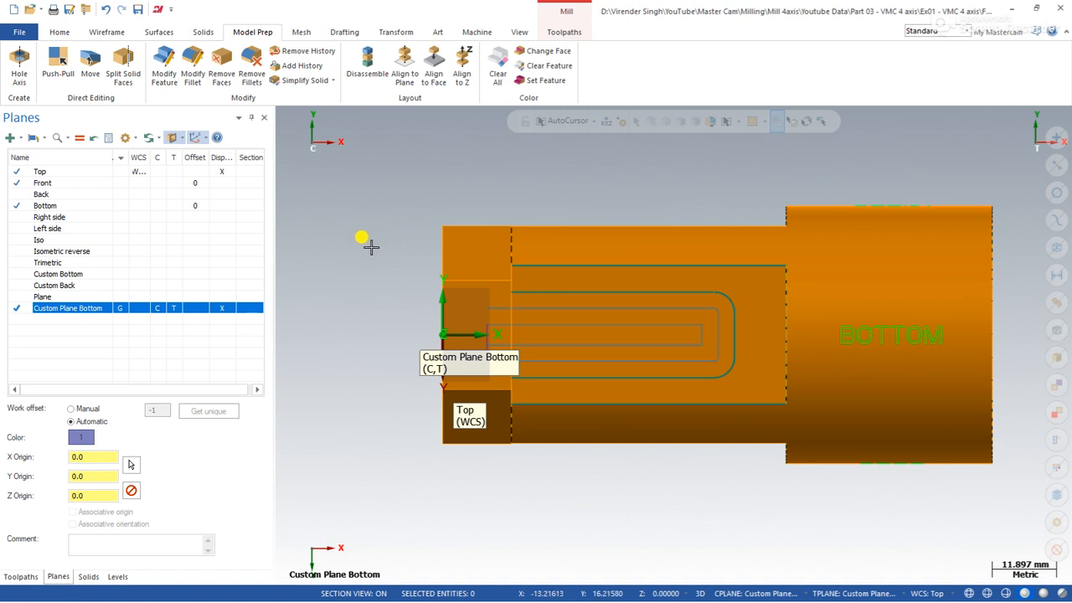
middle_click_drag(354, 299, 355, 294)
middle_click_drag(389, 205, 383, 324)
scroll(382, 324, "up", 1)
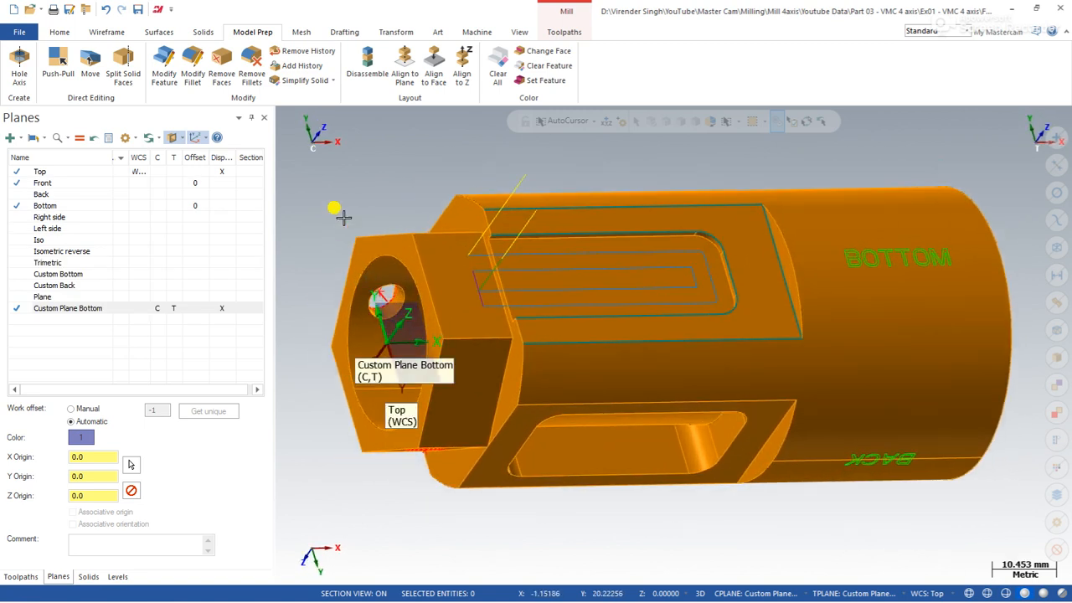
right_click(385, 392)
left_click(377, 250)
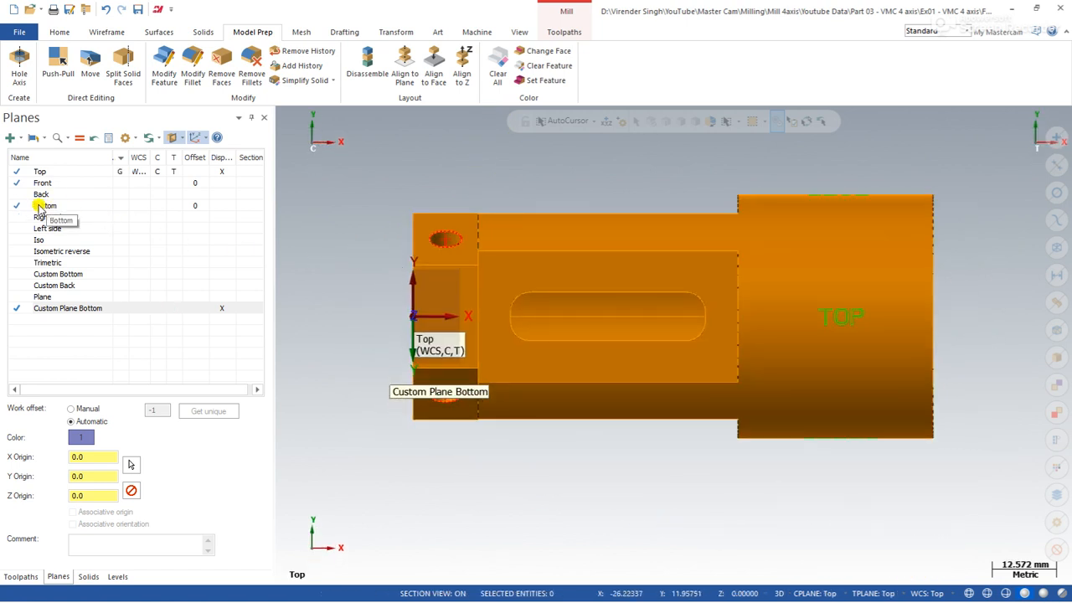
Switch to the Back plane to examine its axes, return to the Top plane, and compare its gnomon on the rotated part
left_click(122, 197)
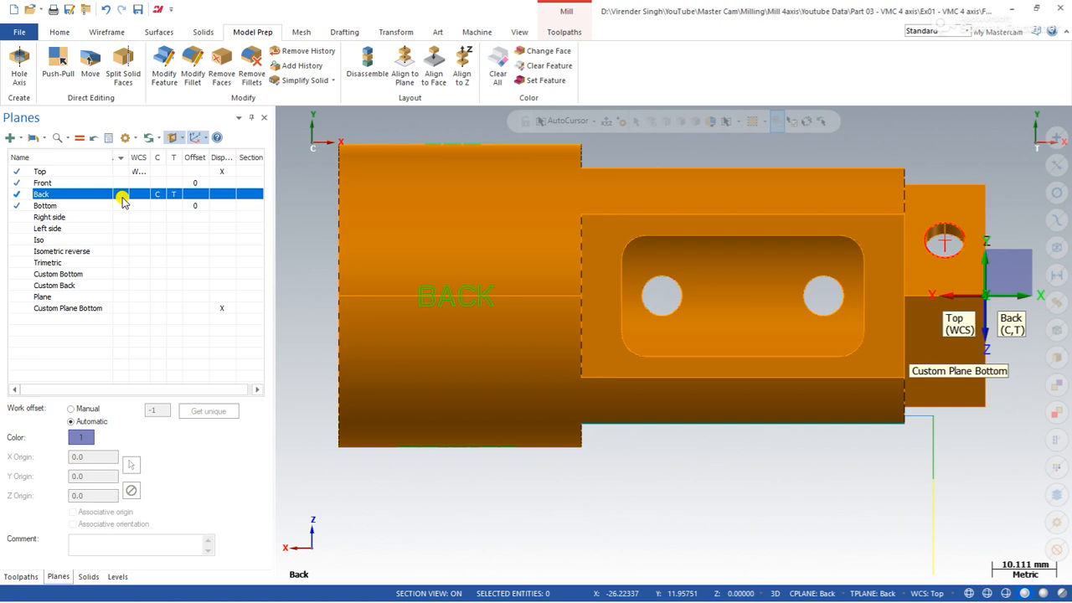
left_click(221, 309)
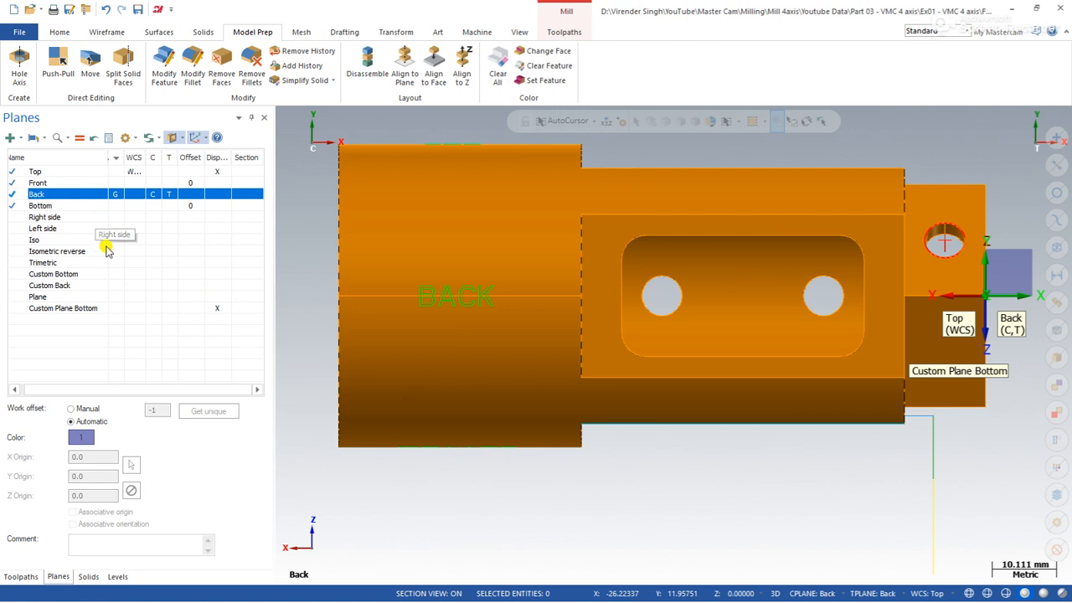
left_click(134, 173)
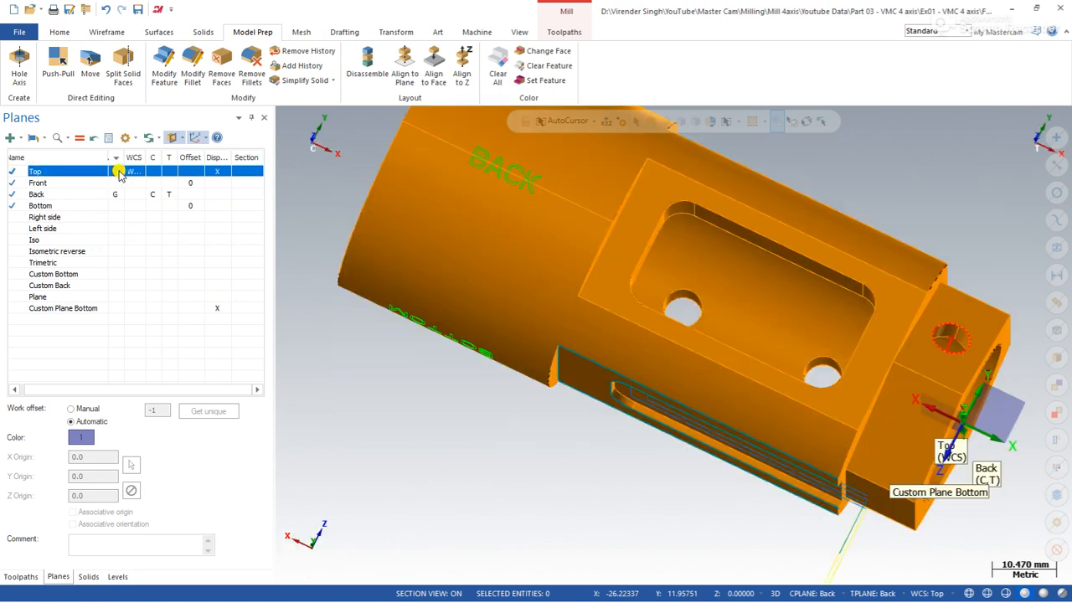
right_click(16, 176)
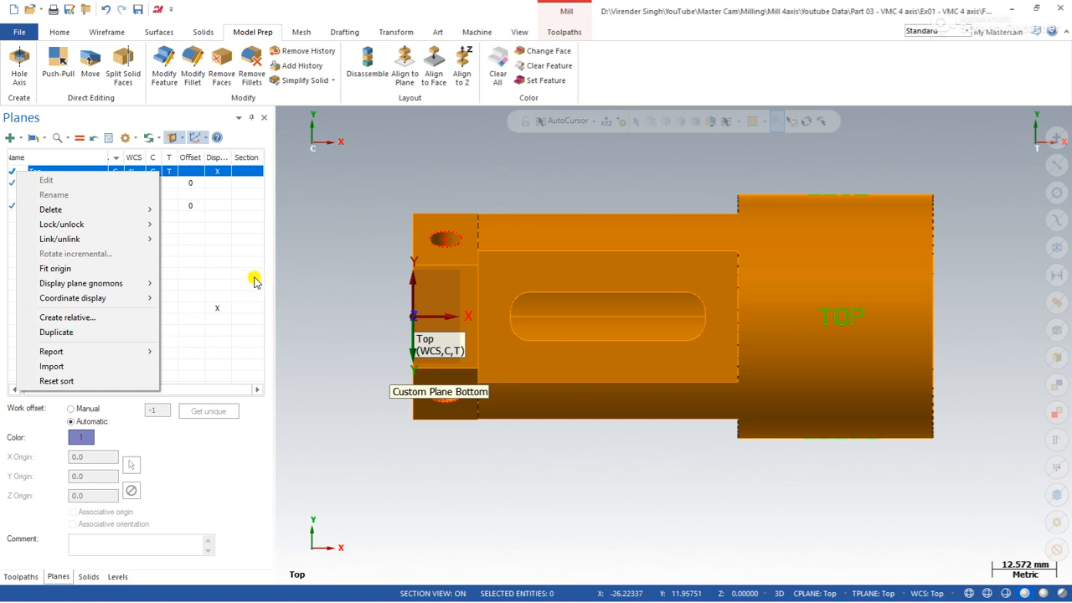
left_click(359, 332)
middle_click_drag(358, 331, 439, 280)
scroll(435, 281, "up", 2)
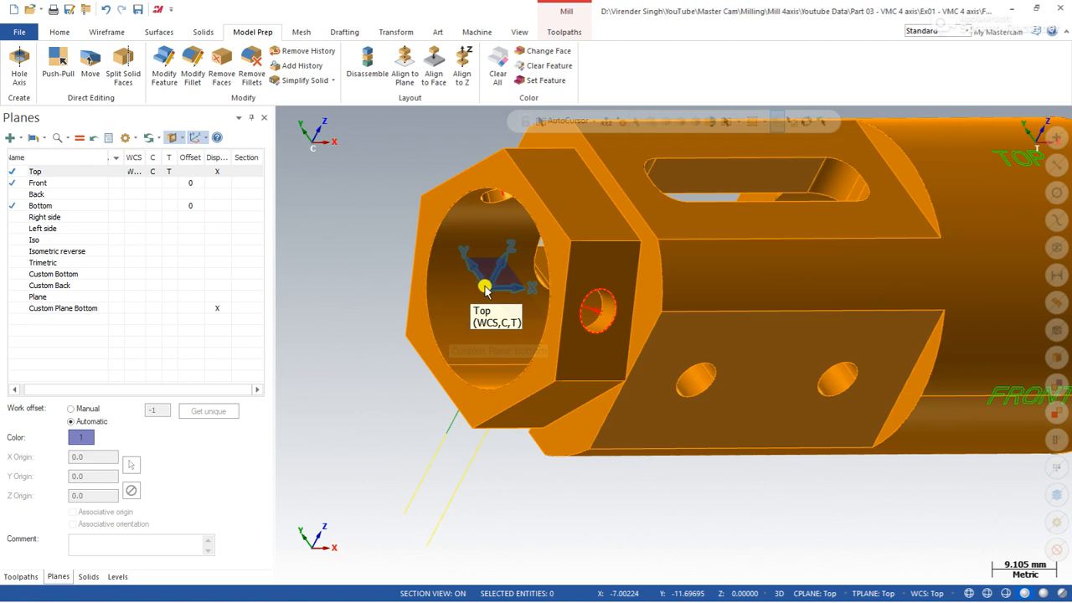
scroll(404, 323, "down", 3)
scroll(453, 279, "up", 3)
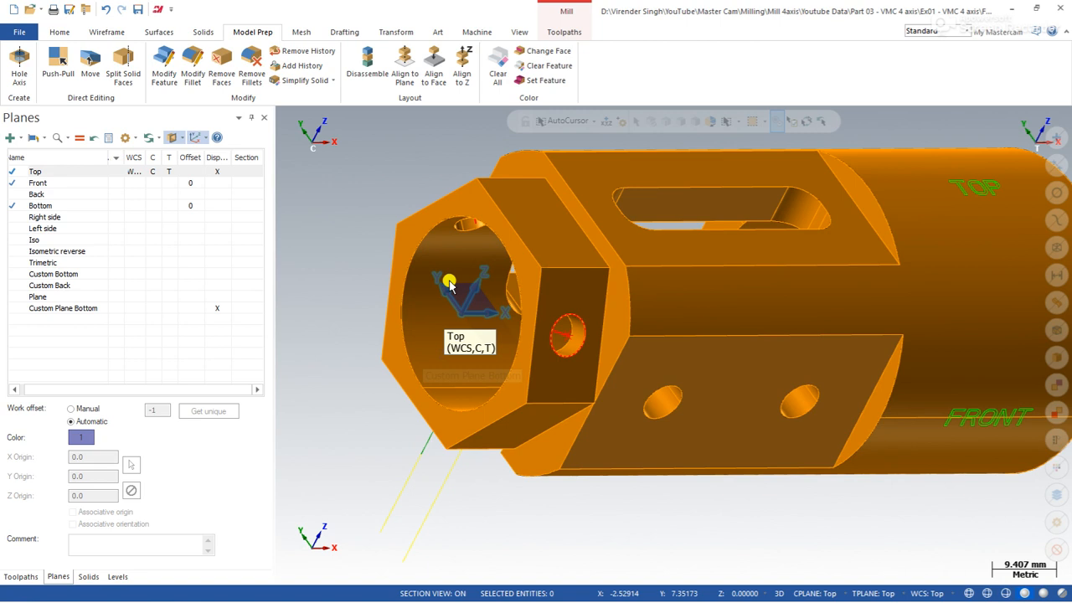
Change the bottom open pocket operation's tool plane and construction plane to Custom Plane Bottom and accept the parameters
left_click(13, 577)
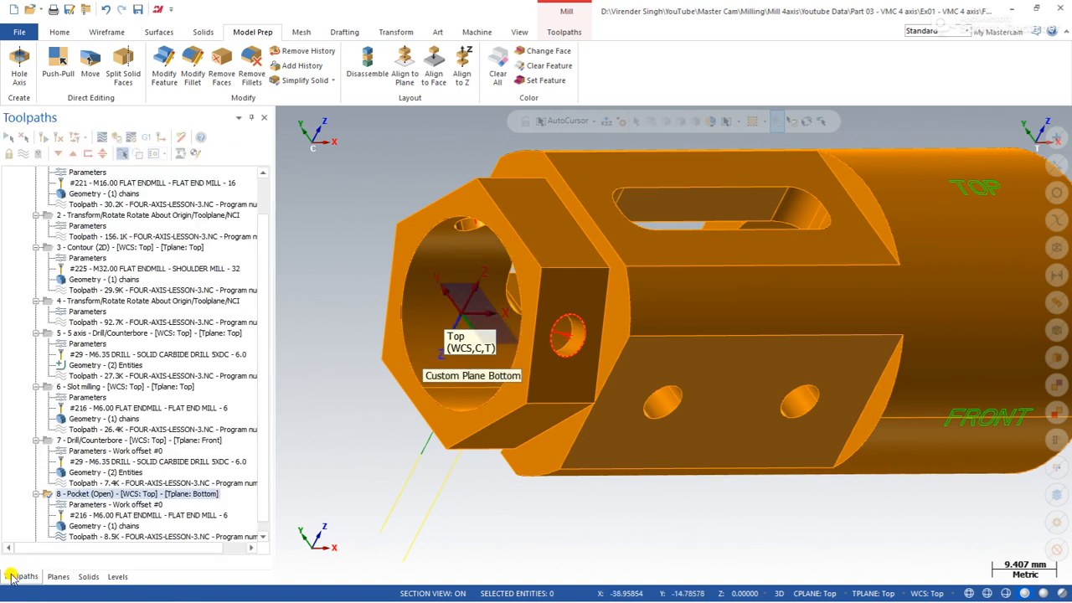
left_click(82, 505)
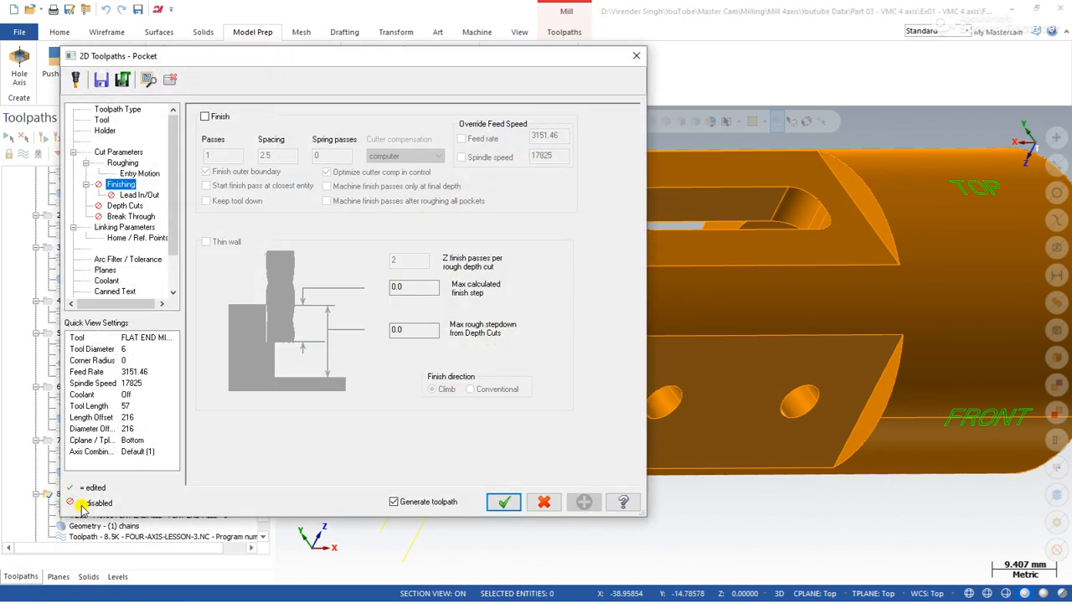
left_click(105, 270)
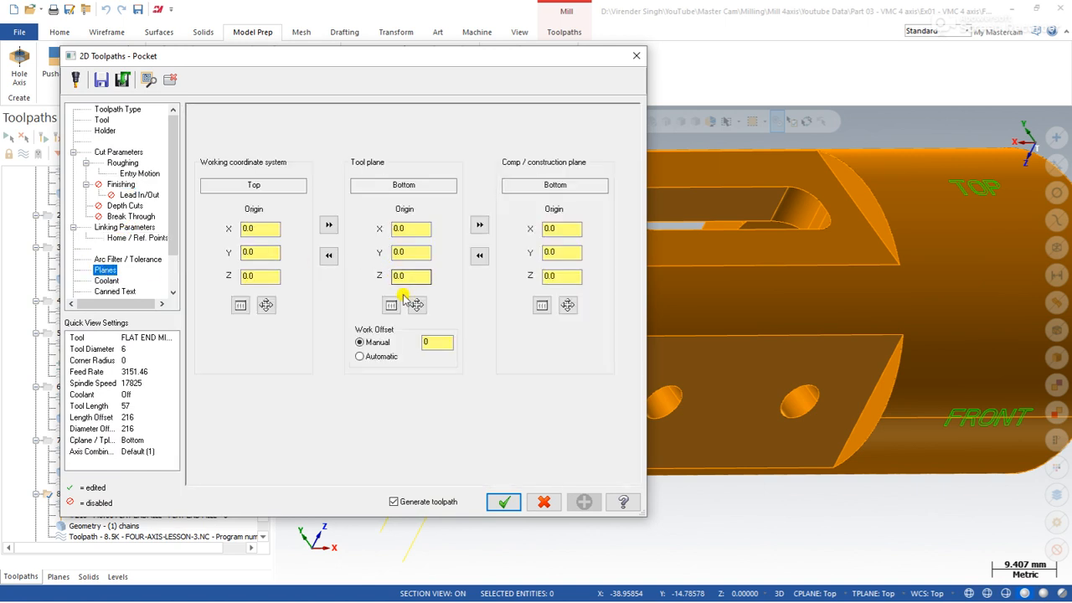
left_click(389, 308)
scroll(160, 232, "down", 3)
left_click(48, 269)
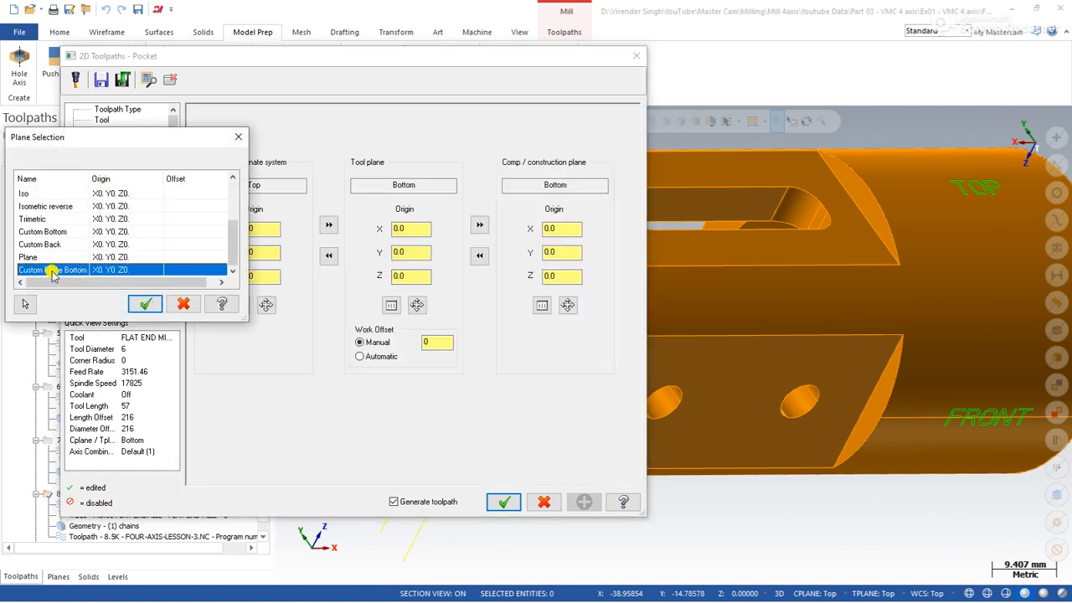
left_click(144, 303)
left_click(479, 225)
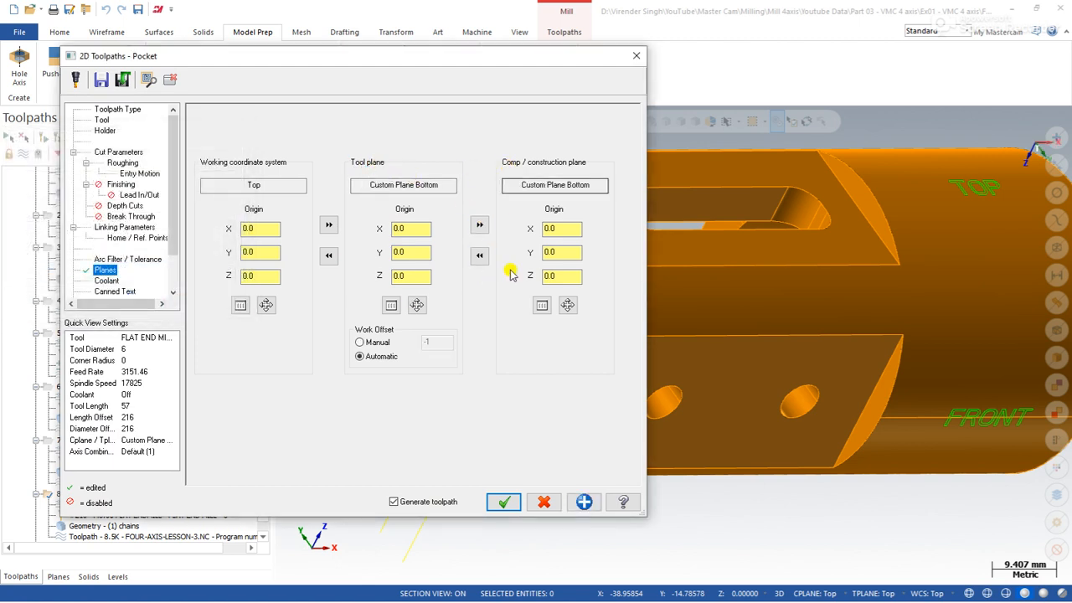
left_click(504, 502)
Start a new 2D Pocket toolpath and chain the closed rim edge of the pocket on the back flat
middle_click_drag(450, 435, 618, 416)
scroll(617, 416, "up", 2)
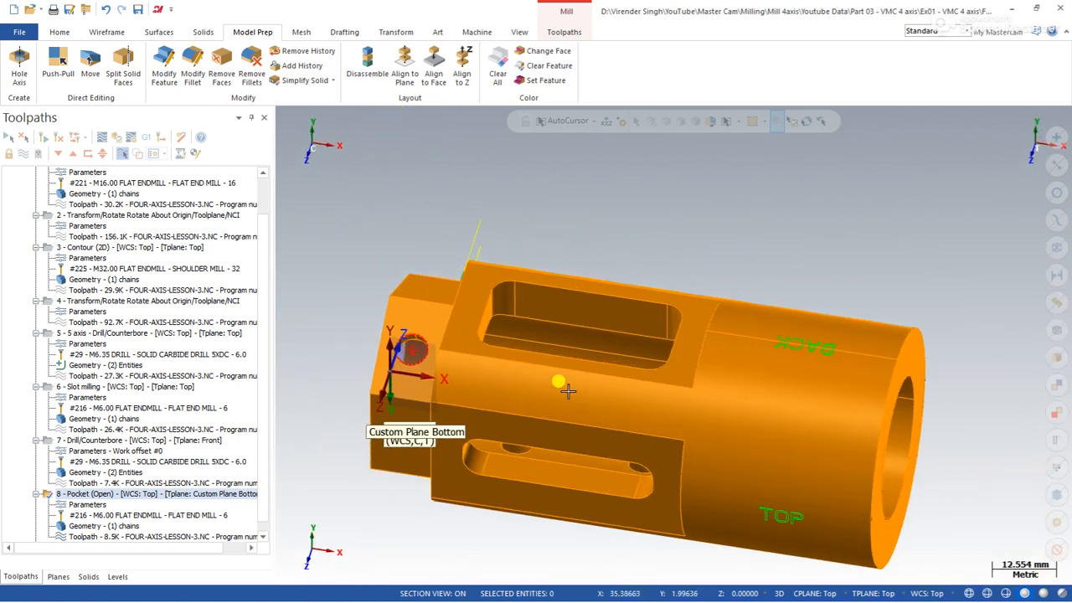
left_click(568, 33)
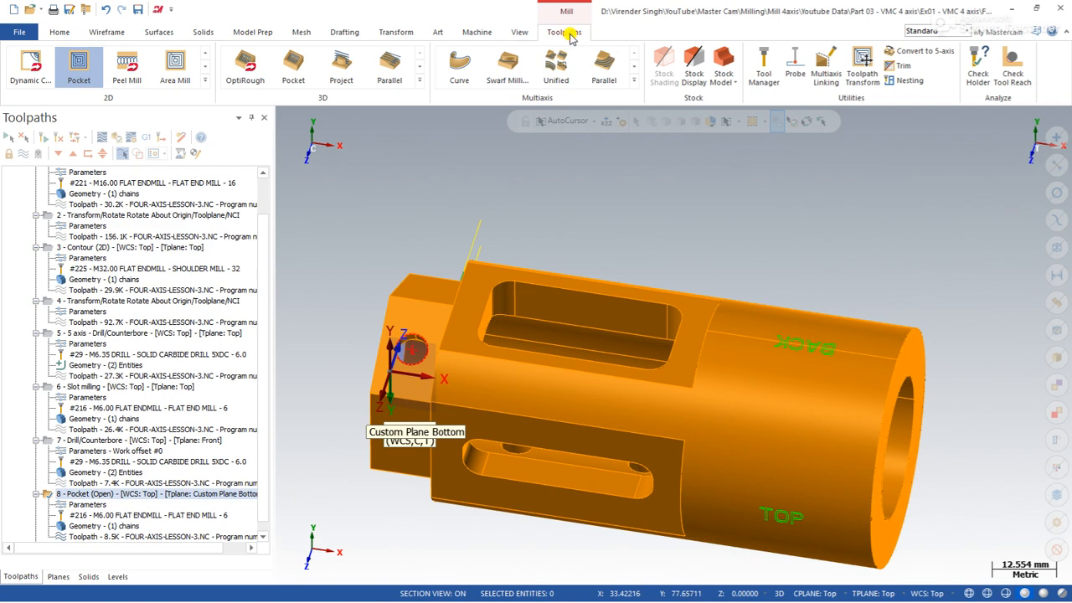
left_click(78, 65)
left_click(540, 291)
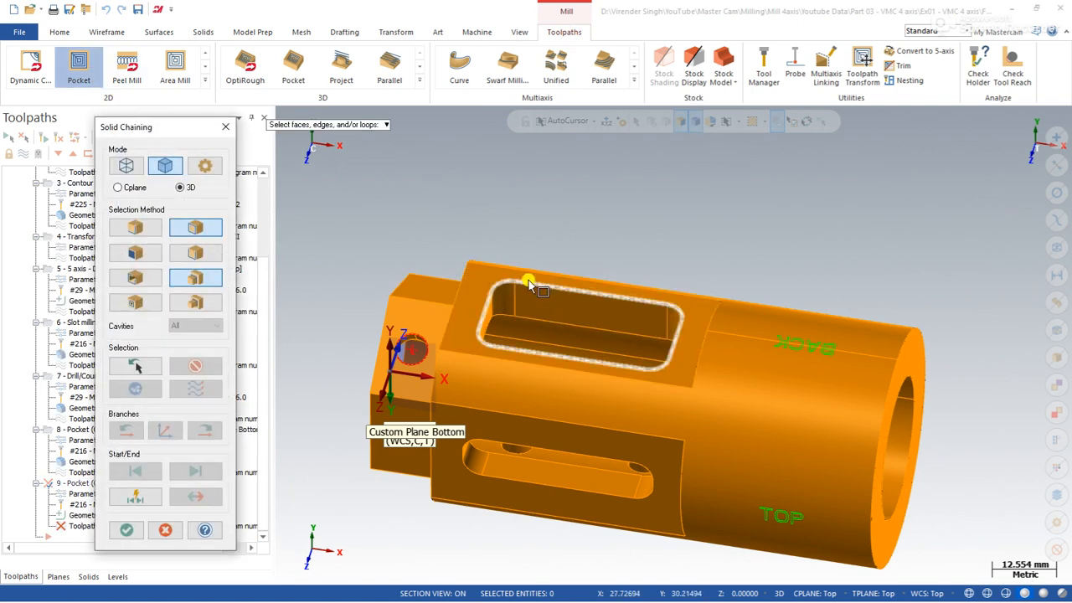
left_click(129, 525)
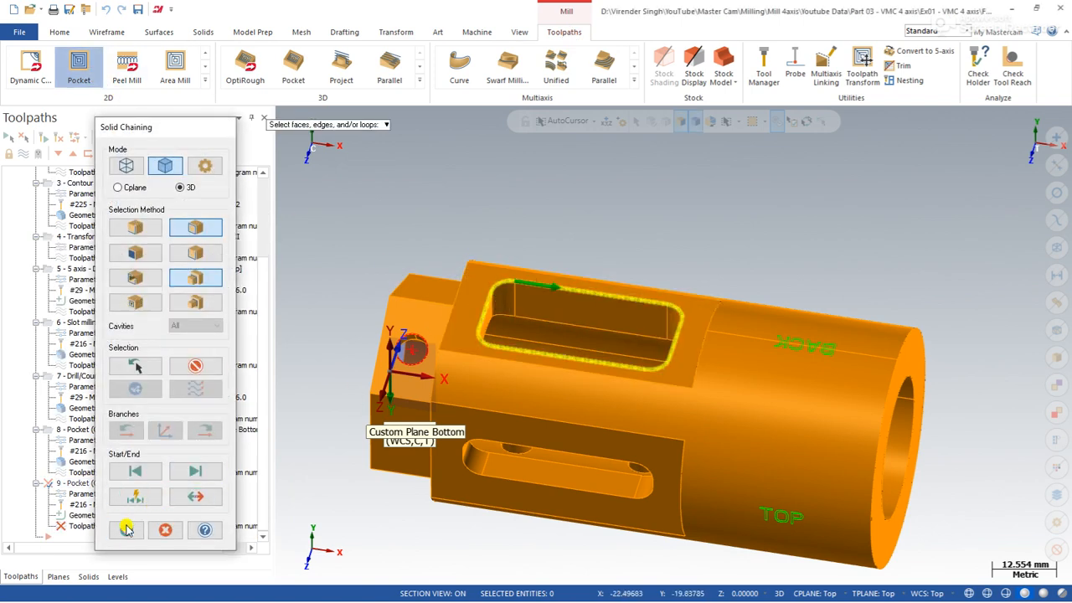
Set the new operation's pocket type to Standard and review its roughing, entry, finishing, depth cut and break-through settings
left_click(101, 120)
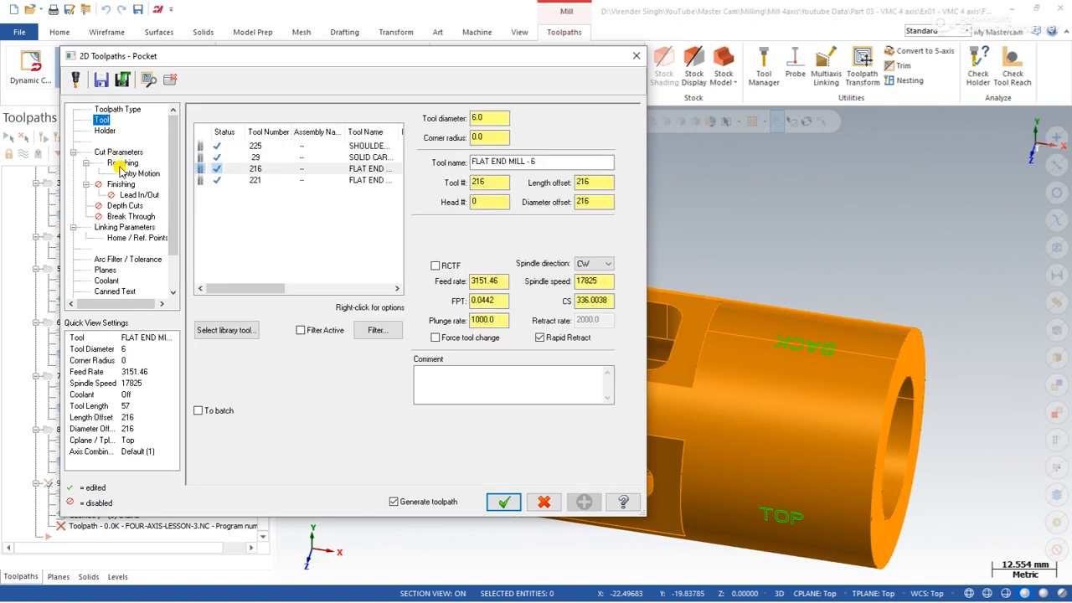
left_click(118, 152)
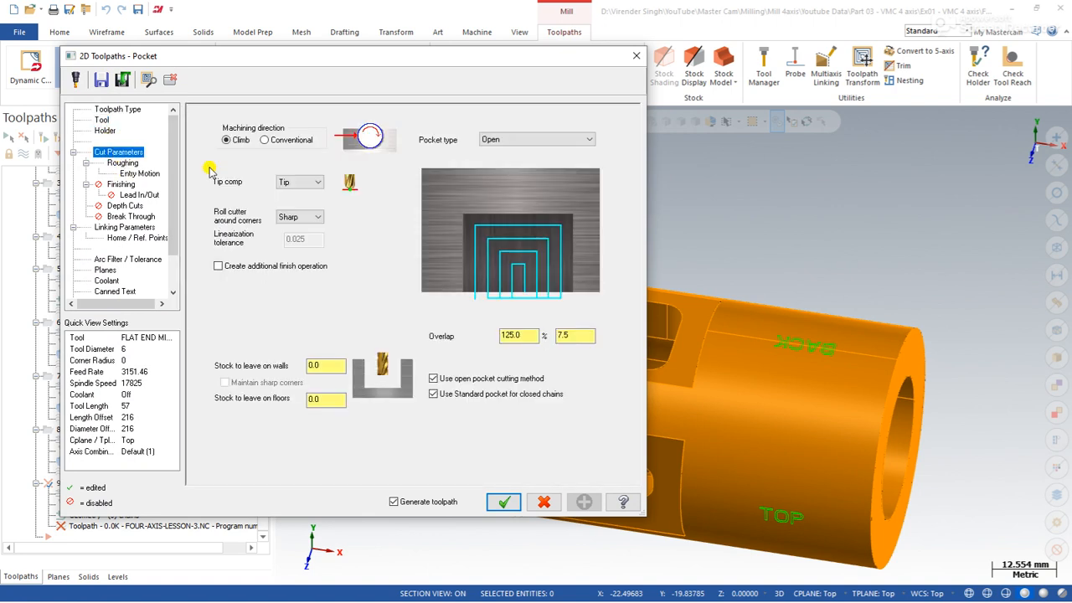
left_click(536, 139)
left_click(513, 149)
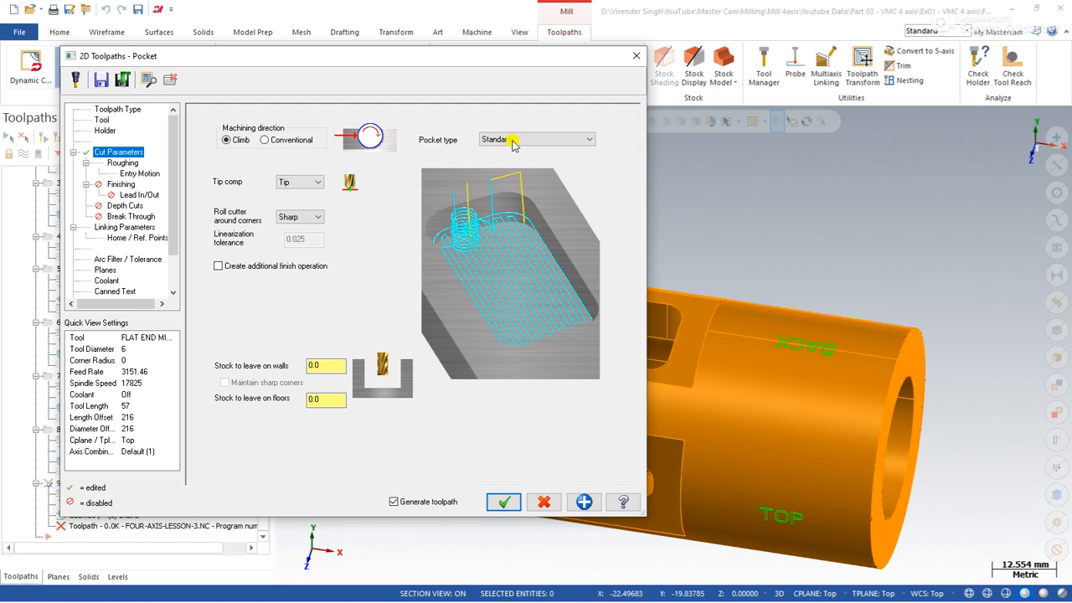
left_click(123, 164)
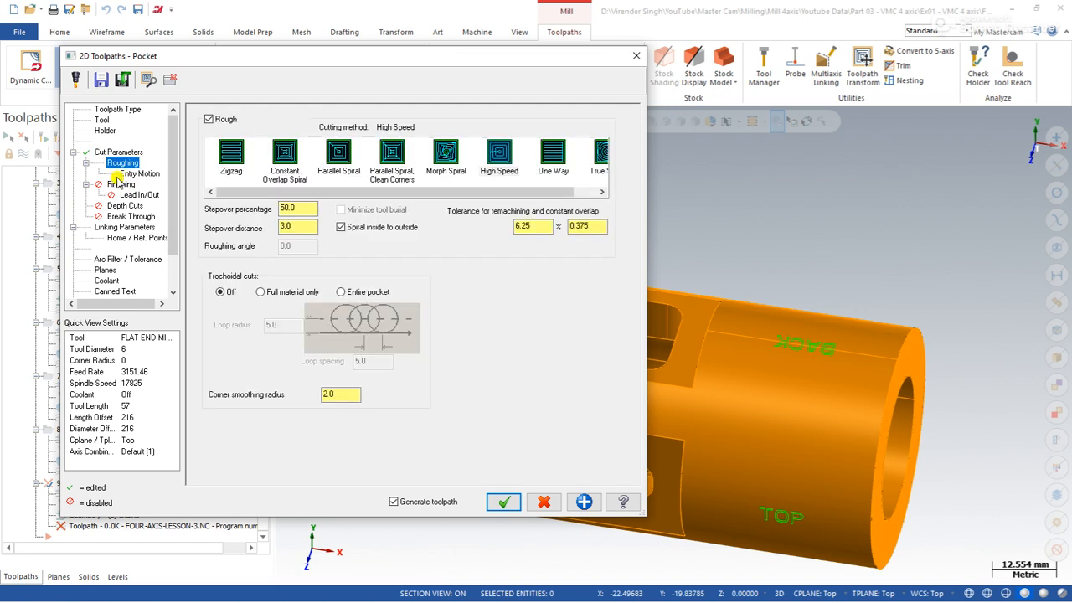
left_click(126, 174)
left_click(122, 184)
left_click(123, 205)
left_click(122, 216)
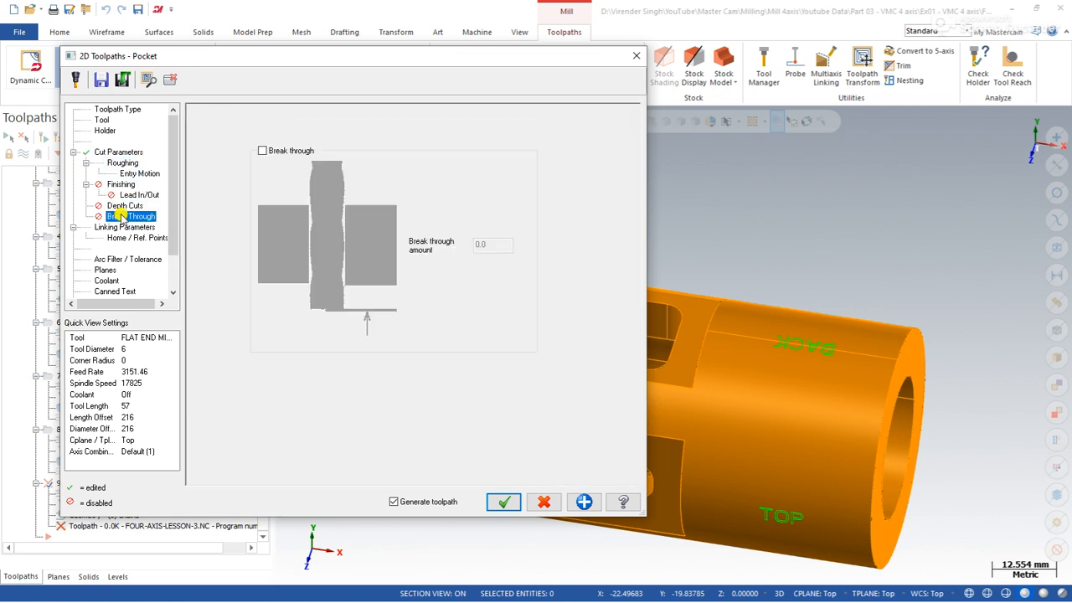
Set the back pocket's tool plane to Custom Back and copy it to the construction plane, keeping the Top working coordinate system
left_click(104, 270)
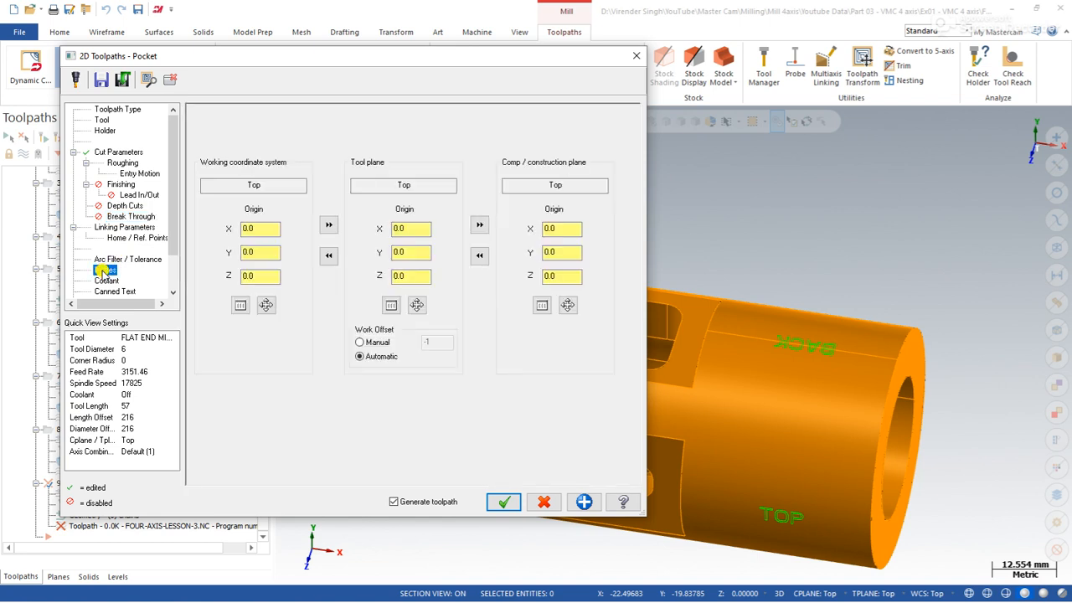
left_click(280, 181)
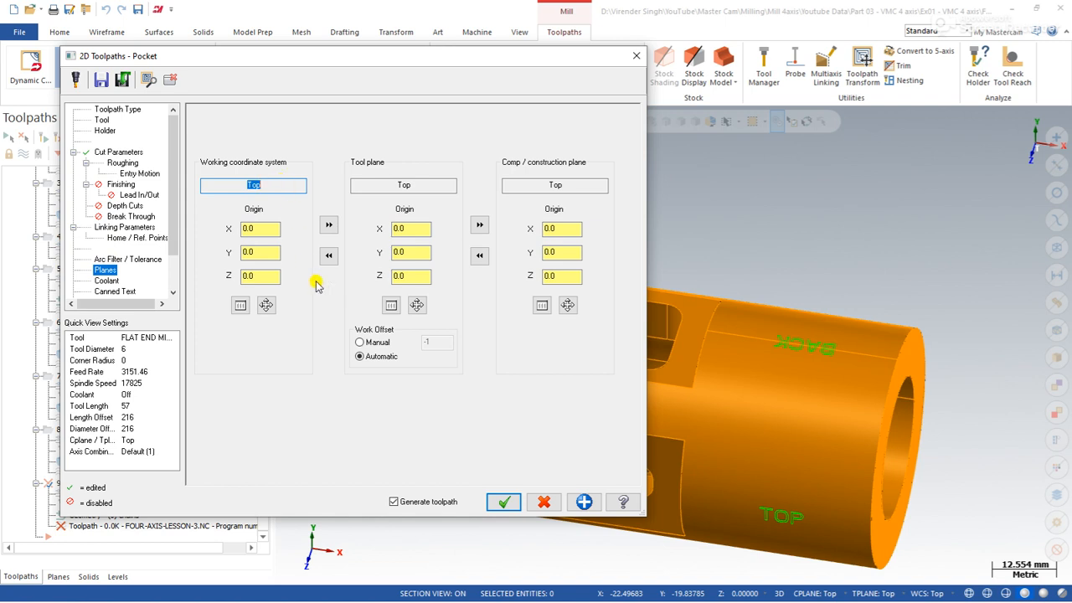
left_click(392, 305)
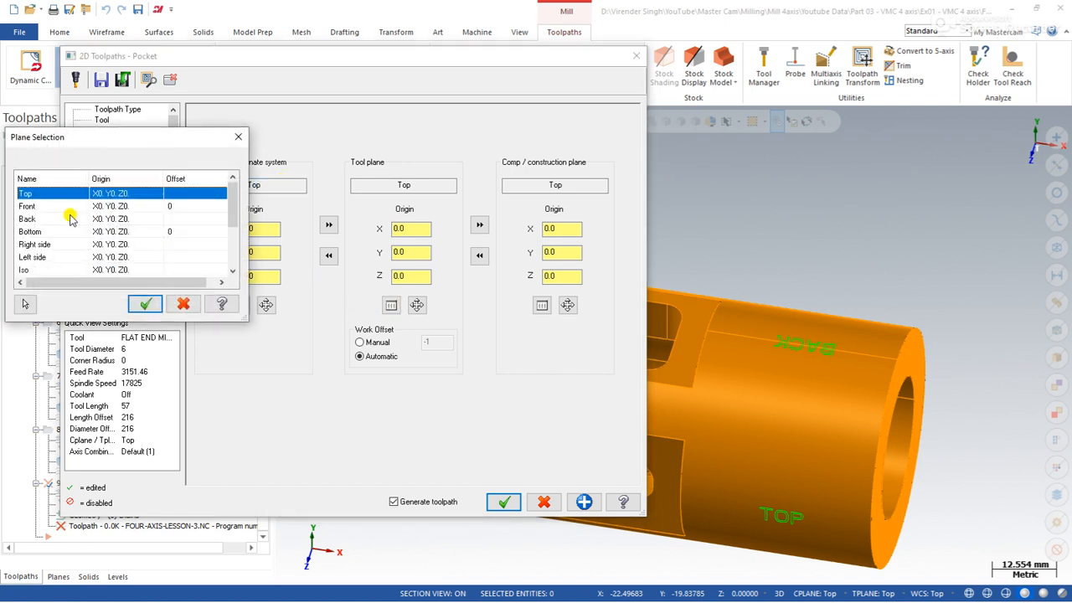
scroll(70, 218, "down", 2)
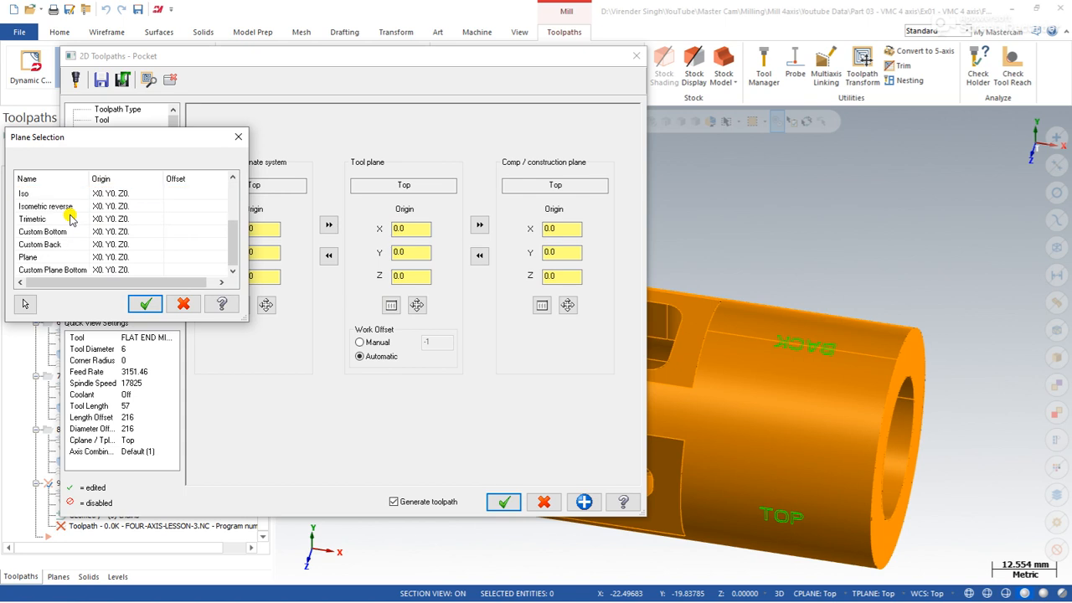
left_click(94, 245)
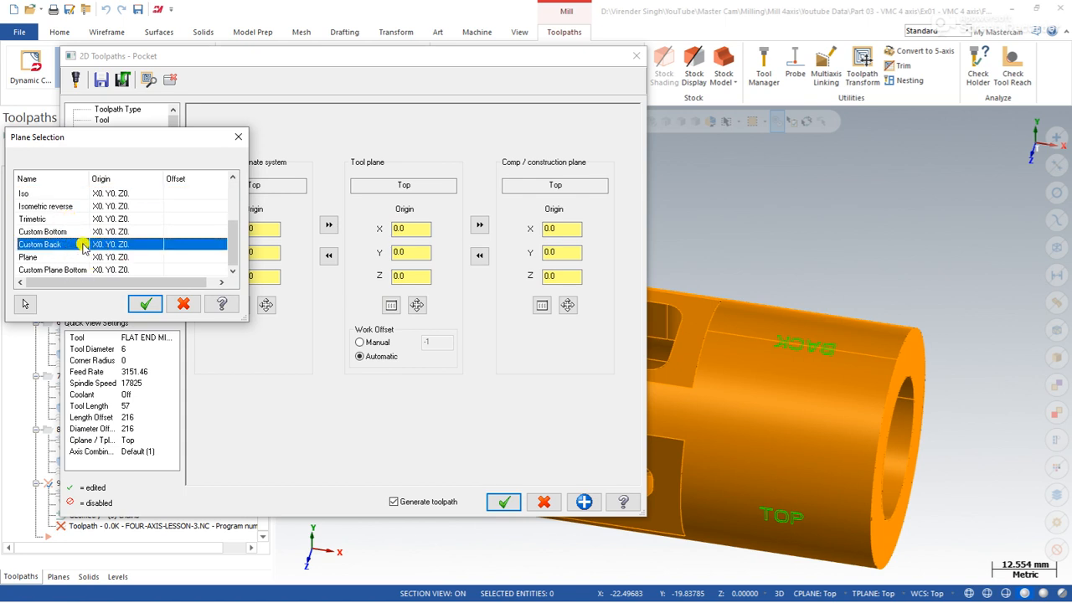
left_click(145, 303)
left_click(480, 225)
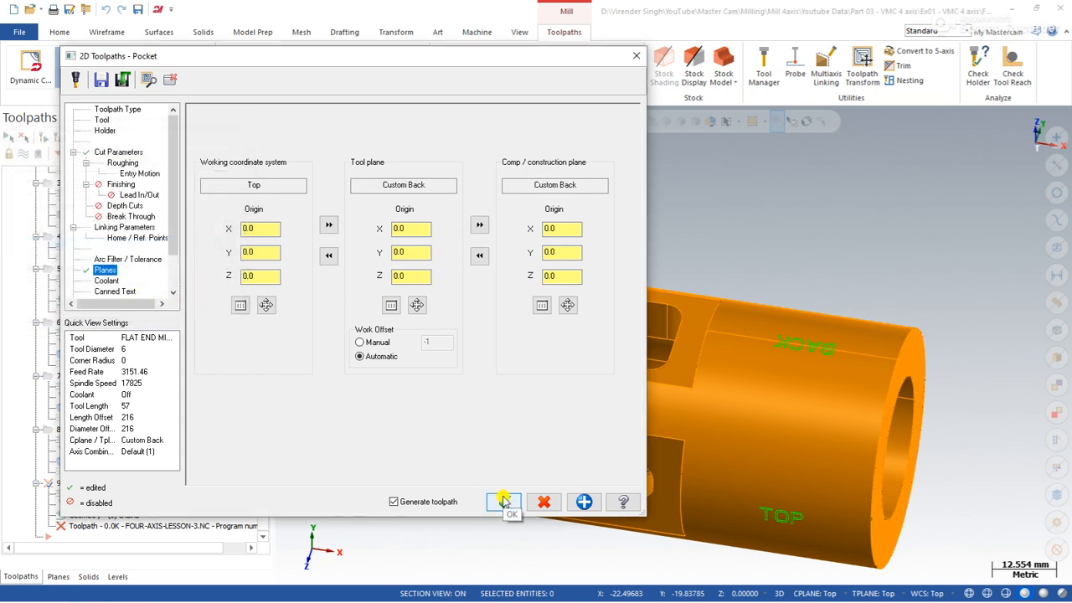
Enable a 20 mm incremental clearance, make top of stock incremental, pick the depth from the back pocket's floor, and generate the toolpath
left_click(123, 227)
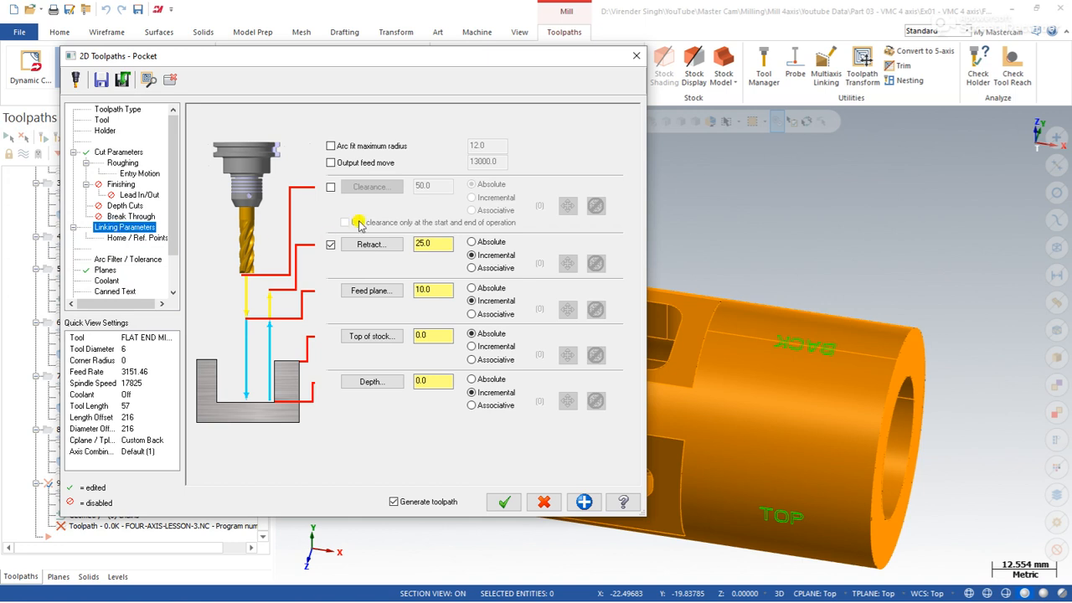
left_click(330, 188)
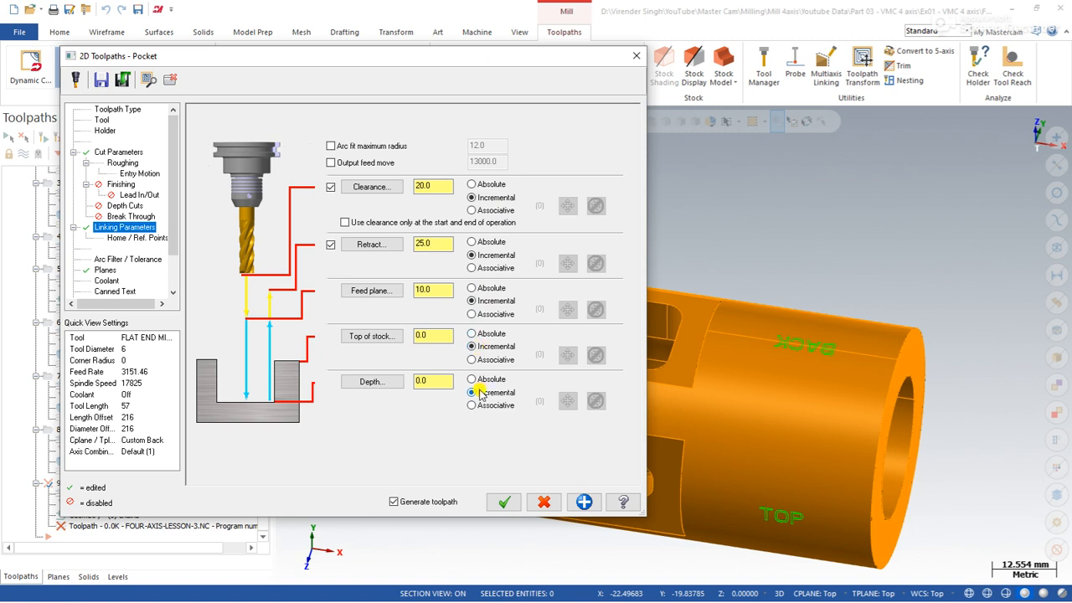
key("Return")
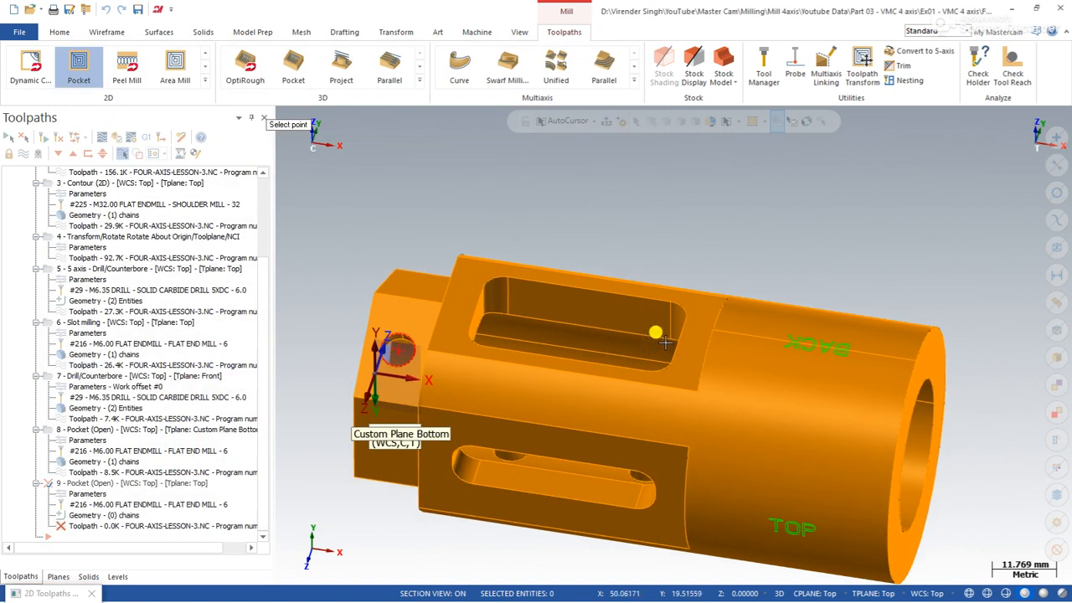
left_click(667, 338)
left_click(502, 433)
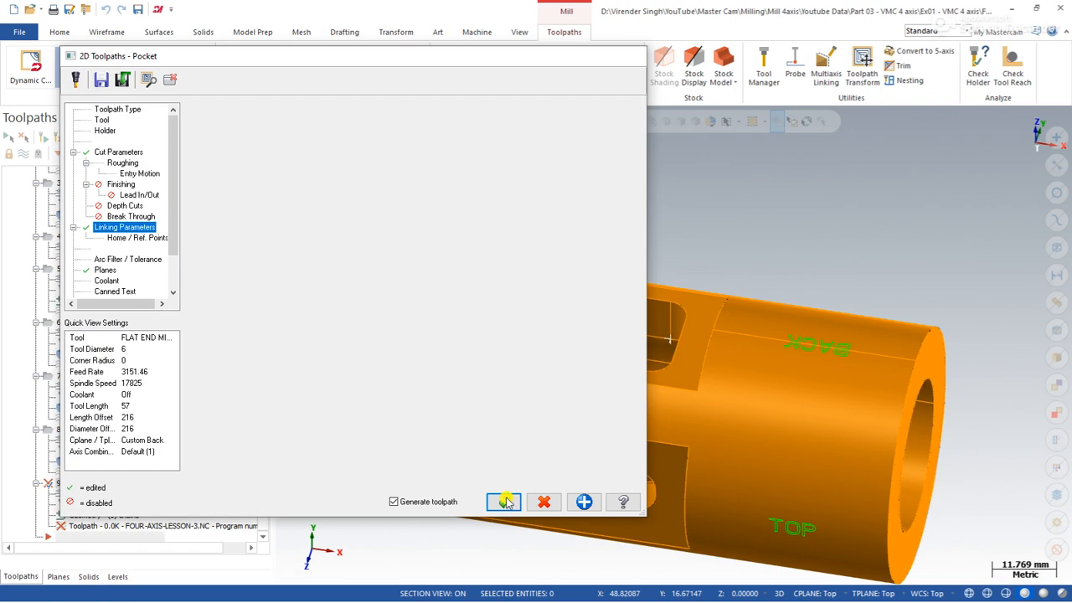
Enable depth cuts with a 2.0 mm maximum rough step for the back pocket operation and regenerate its toolpath
left_click(83, 494)
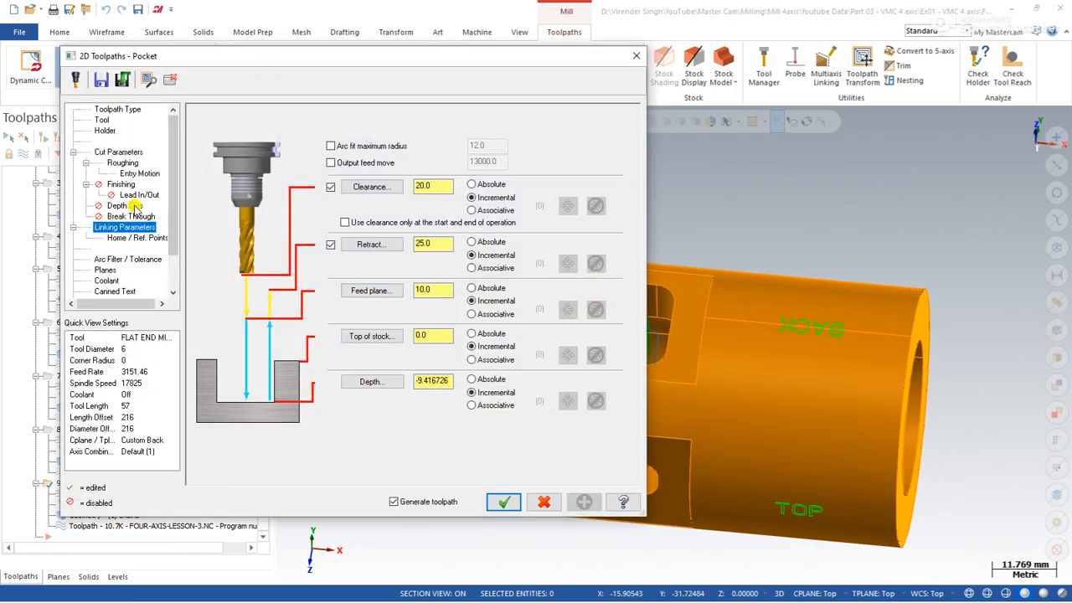
left_click(125, 205)
left_click(221, 124)
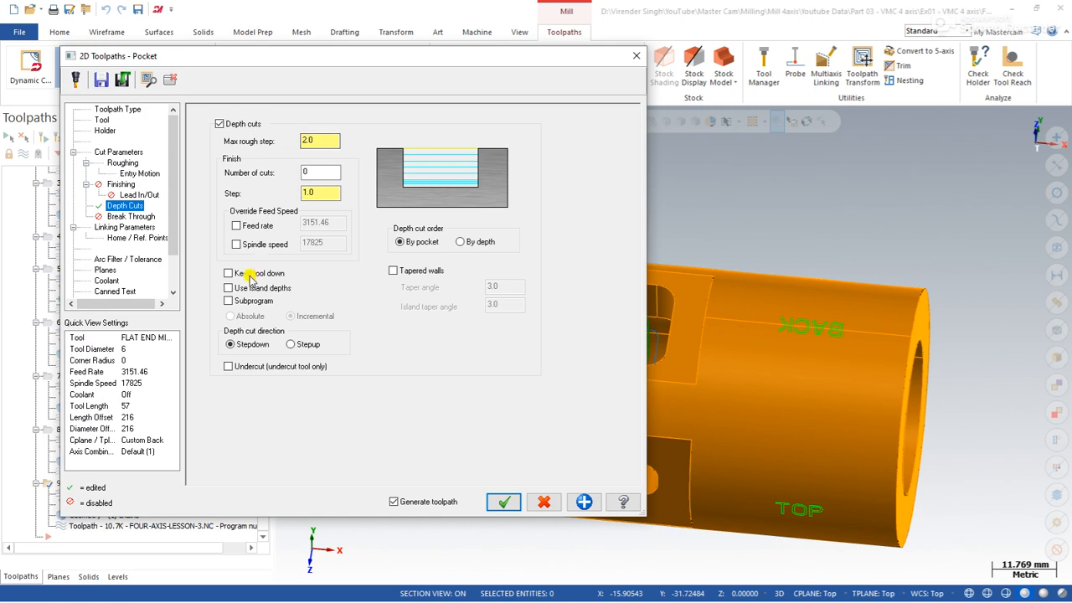
left_click(503, 502)
mouse_move(534, 392)
middle_mouse_down()
mouse_move(549, 370)
mouse_move(593, 391)
mouse_move(518, 324)
mouse_move(453, 381)
mouse_move(454, 366)
mouse_move(448, 390)
middle_mouse_up()
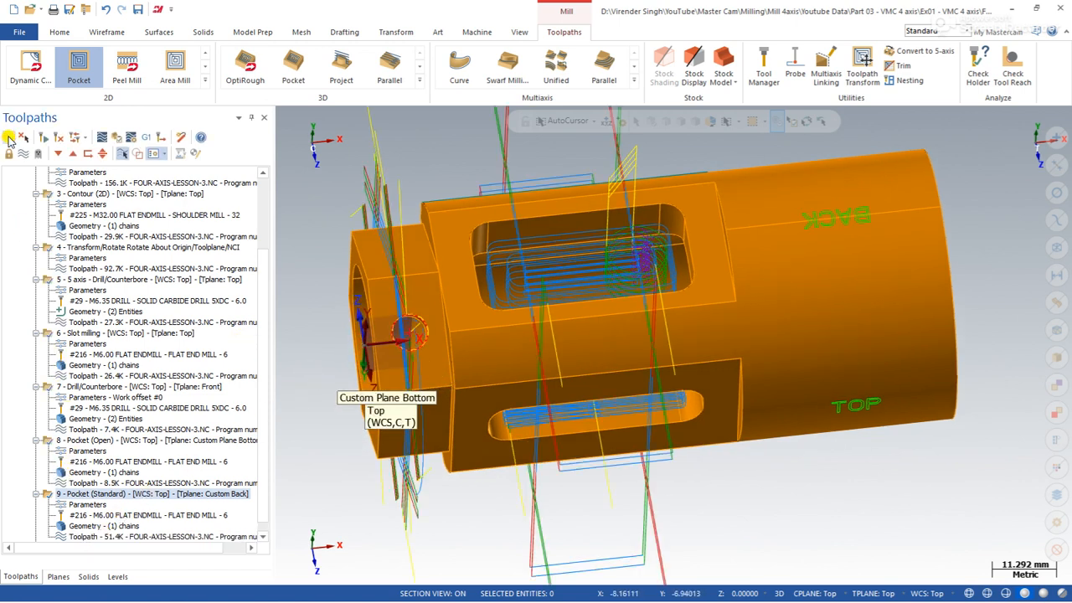
Open all operations in the simulator's Verify mode, inspect the stock from another angle, and close the simulator
mouse_move(427, 246)
middle_mouse_down()
mouse_move(422, 358)
mouse_move(461, 256)
middle_mouse_up()
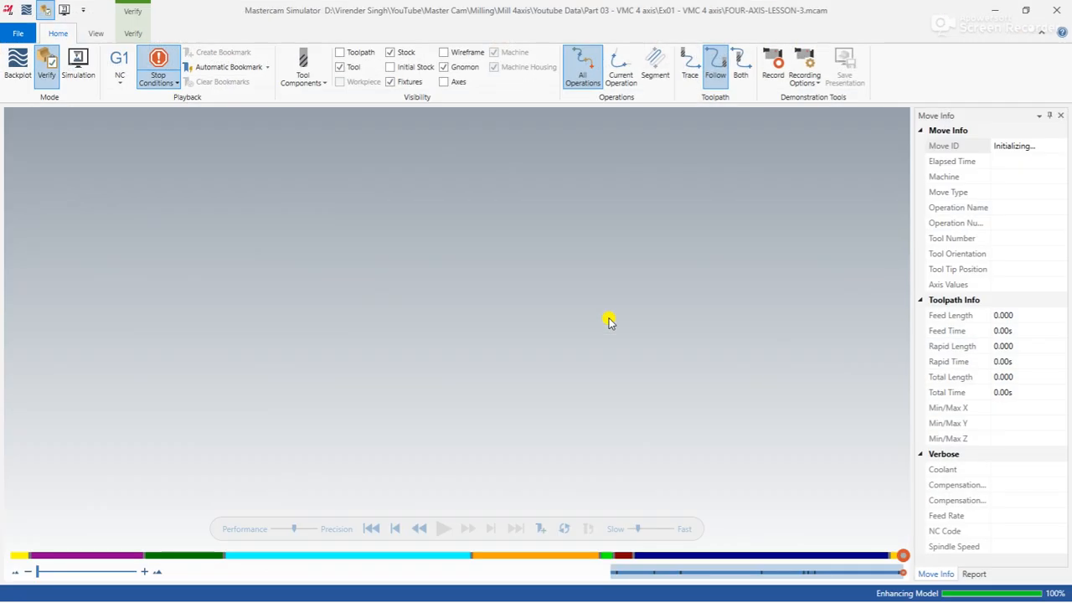
scroll(567, 321, "down", 4)
middle_click_drag(567, 321, 601, 241)
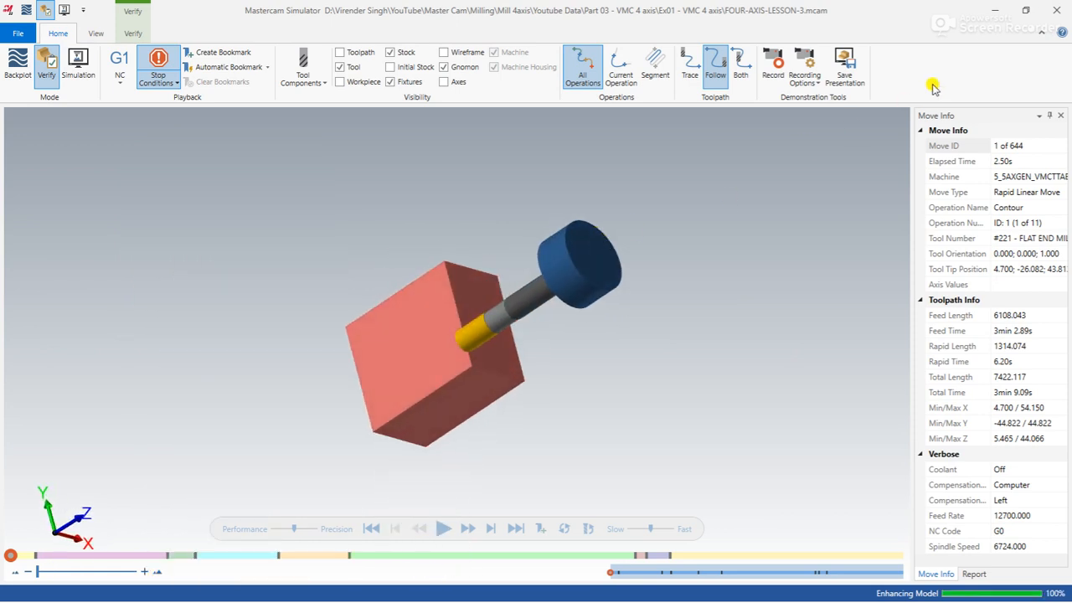
left_click(1056, 10)
Make level 4, SOLID-STL, visible in the graphics area
left_click(89, 577)
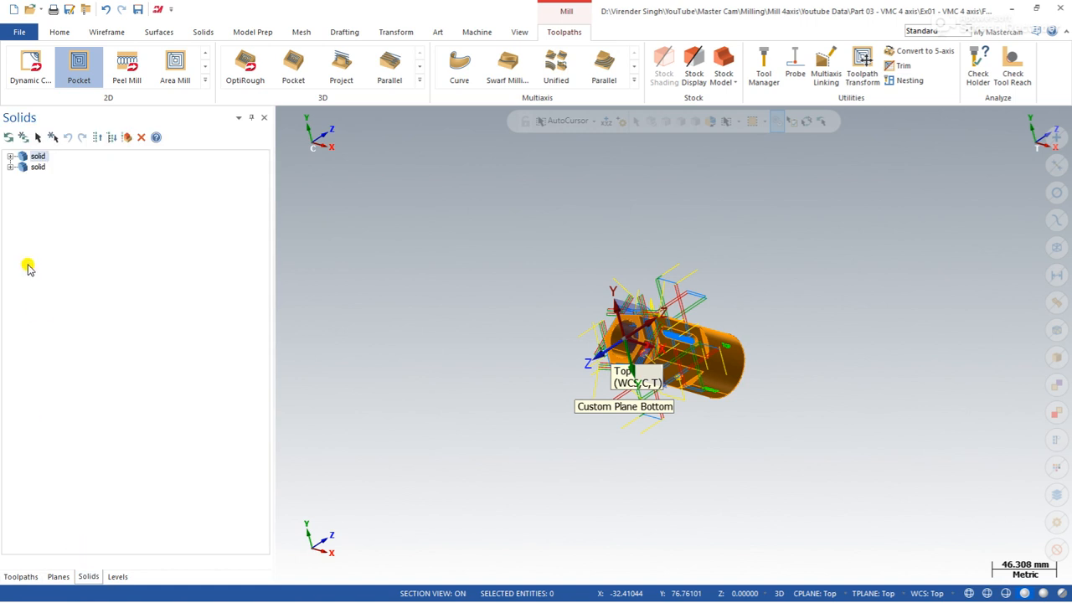
left_click(117, 577)
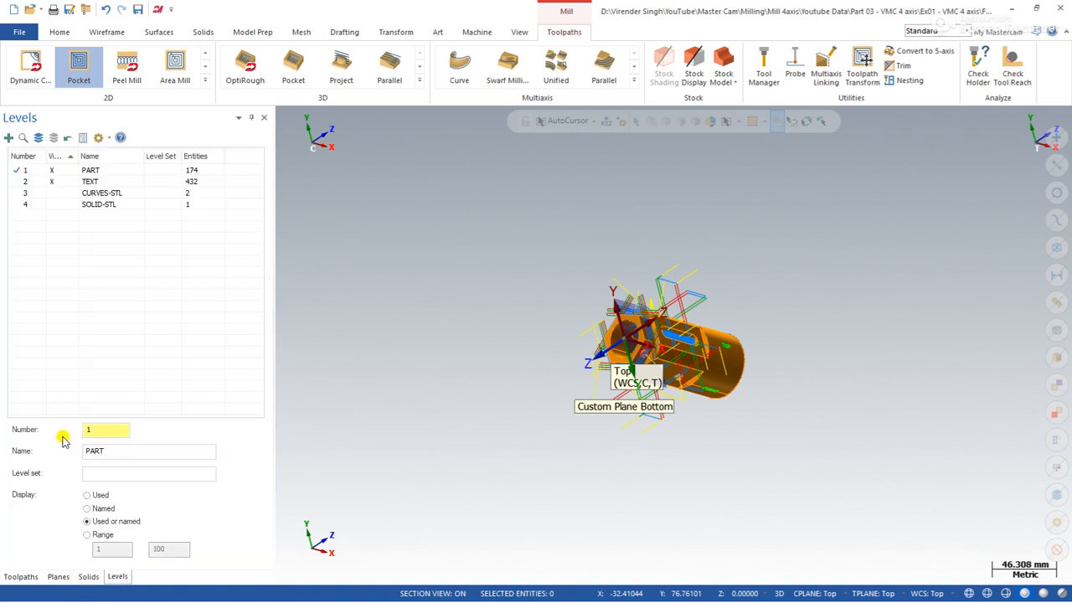
left_click(55, 206)
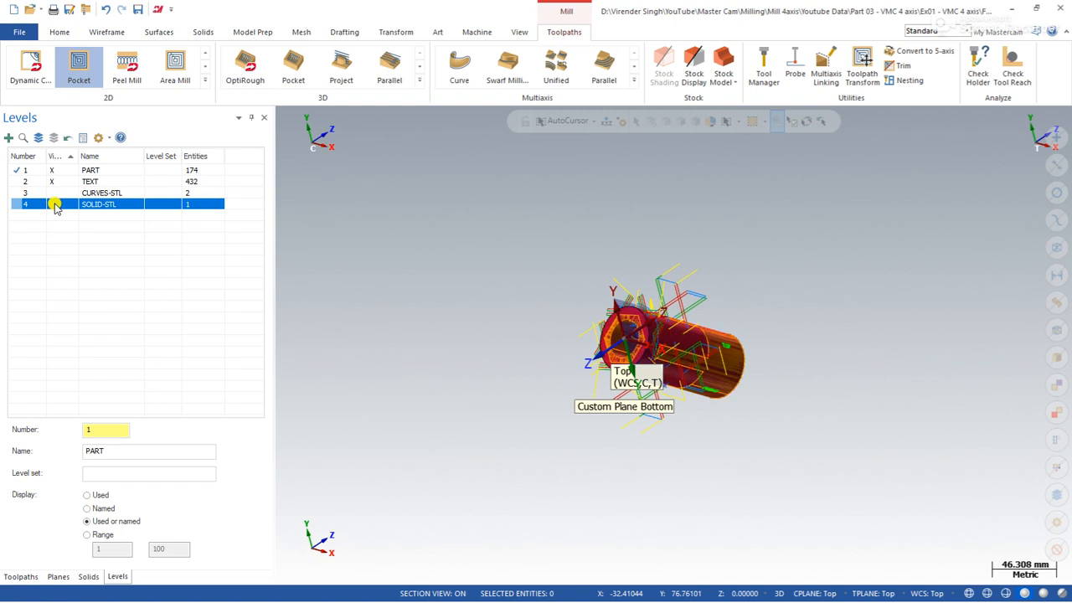
Set the simulator stock to Solid/Mesh and select the SOLID-STL cylinder as the stock body
left_click(20, 576)
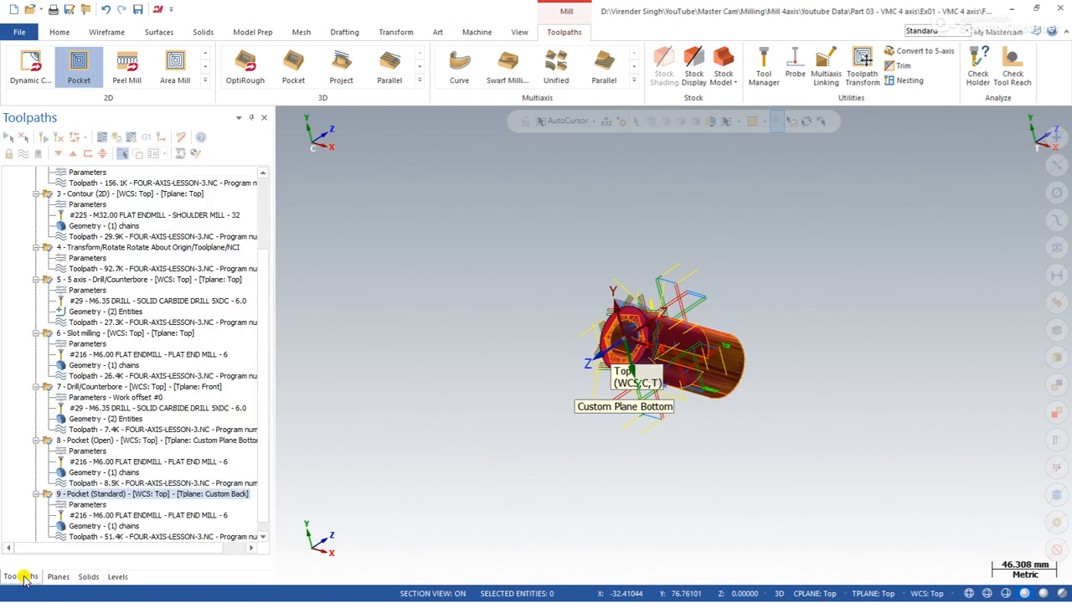
left_click(129, 139)
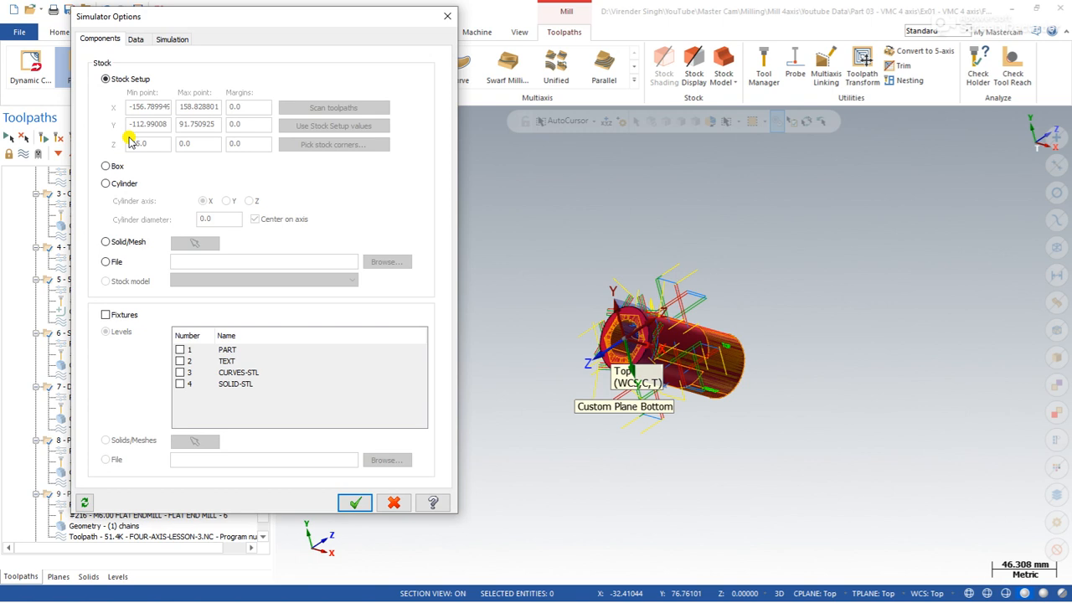
left_click(107, 242)
left_click(194, 242)
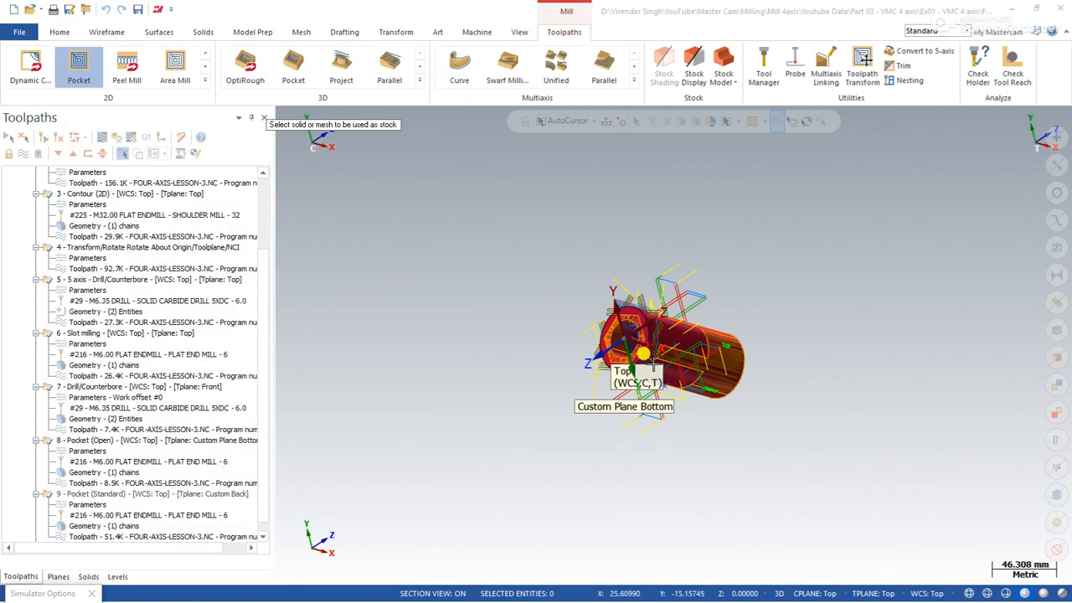
left_click(488, 398)
left_click(355, 502)
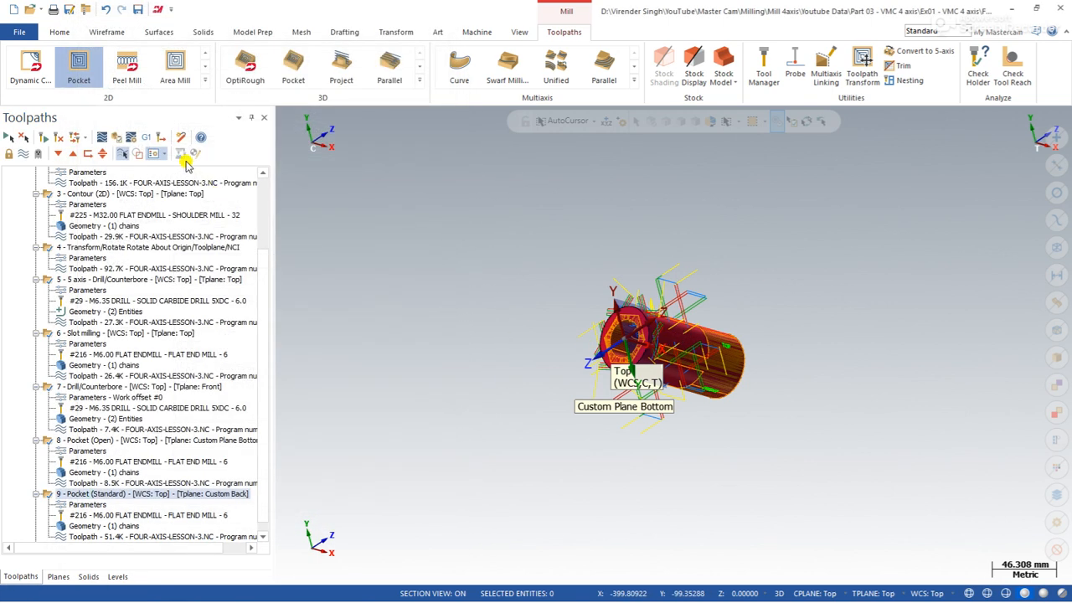
Accept 2_4AXGEN_VMCTA as the simulation machine, with an X translation of 200.0 and Transform into WCS enabled
left_click(131, 139)
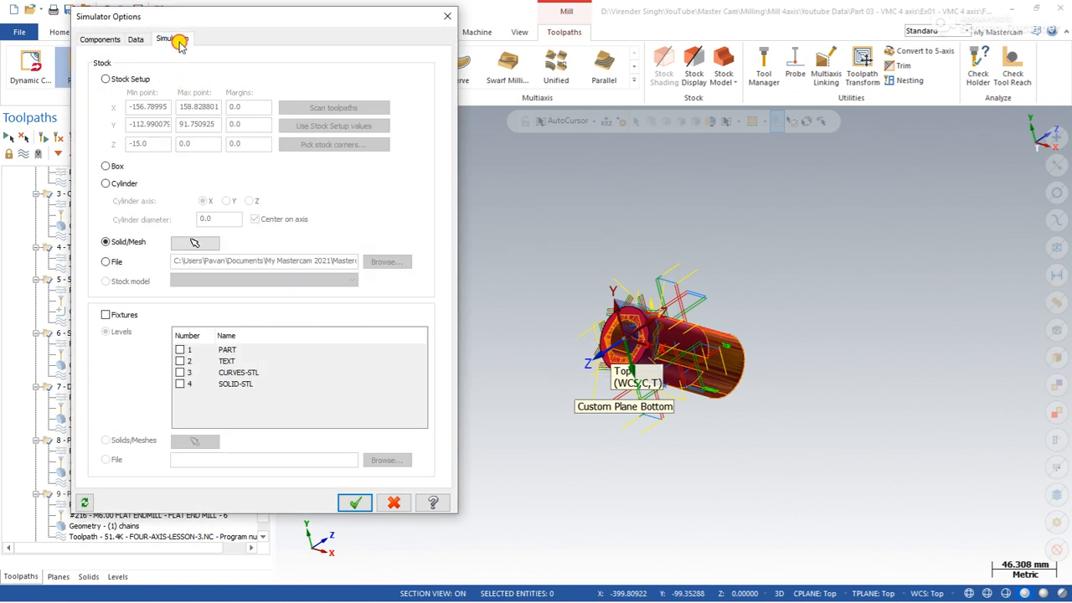
left_click(173, 38)
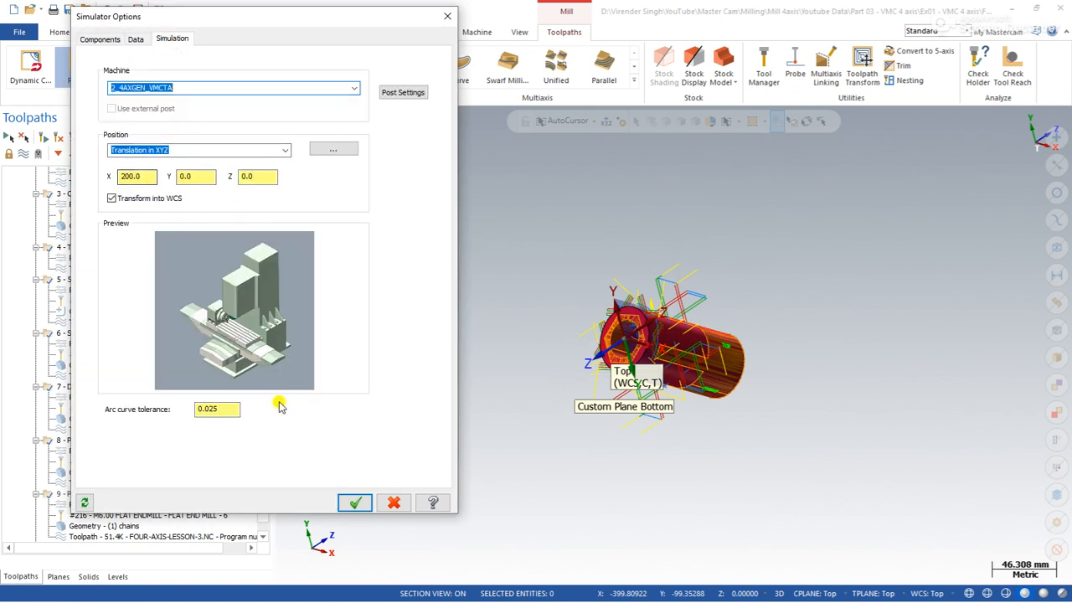
left_click(355, 502)
Run the full machine simulation of all operations and inspect the finished flats, holes, slot and pockets
left_click(118, 136)
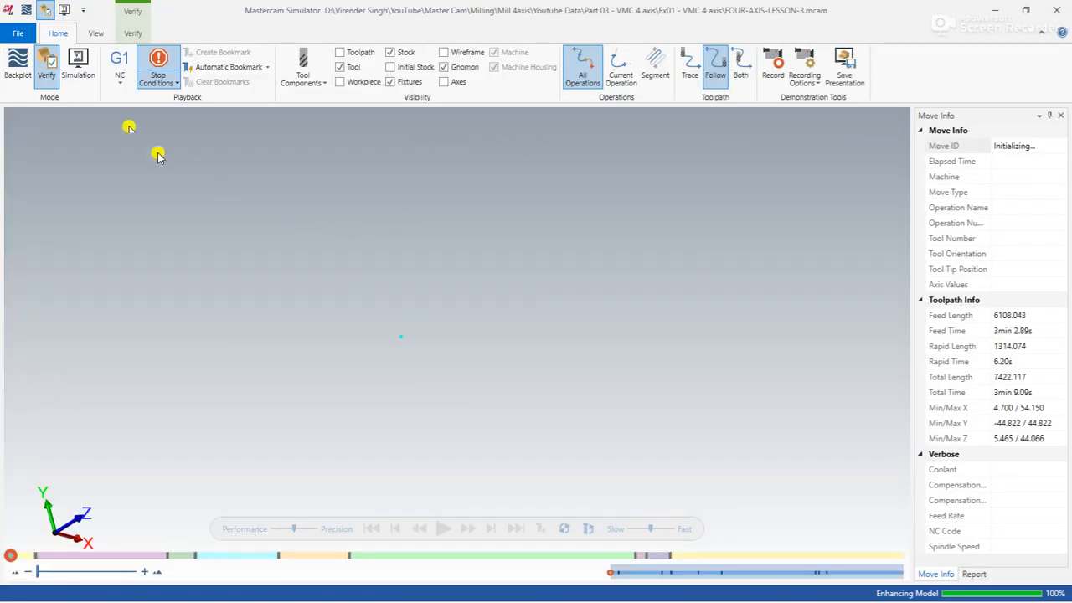
left_click(80, 72)
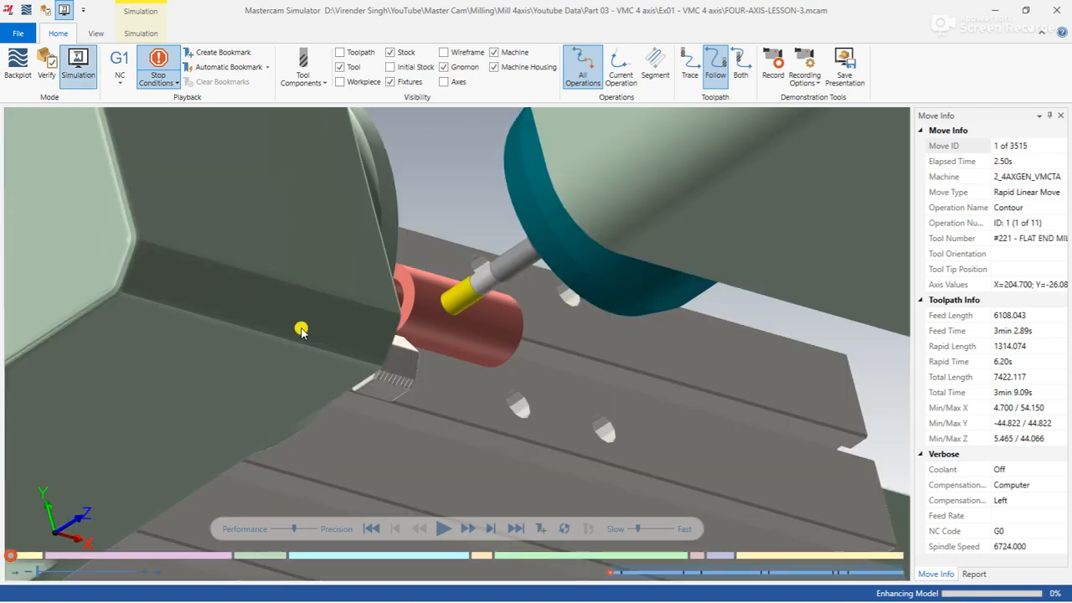
scroll(580, 361, "up", 2)
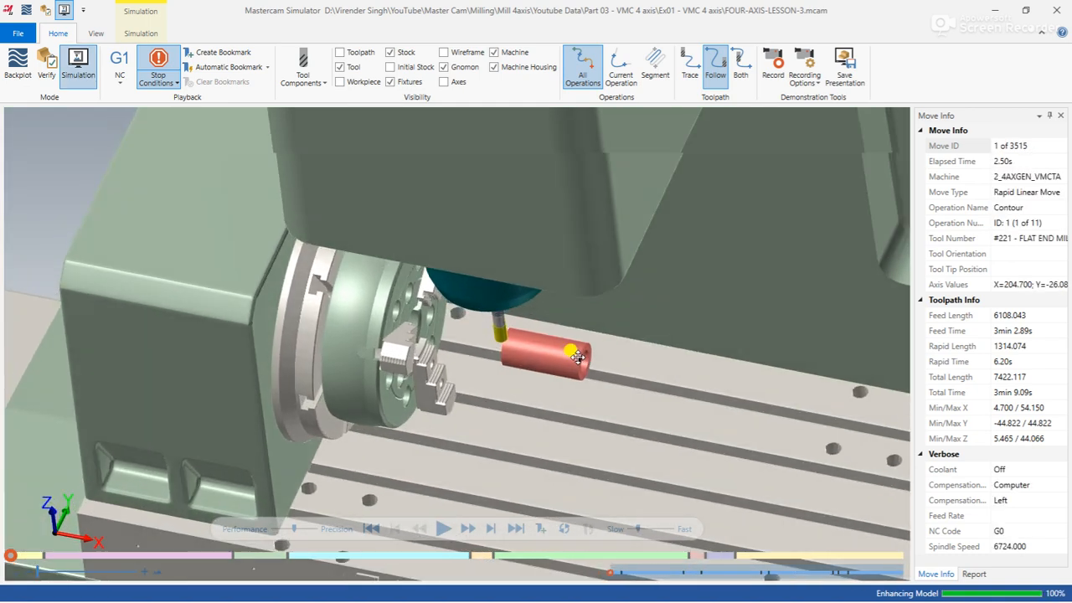
scroll(589, 366, "up", 5)
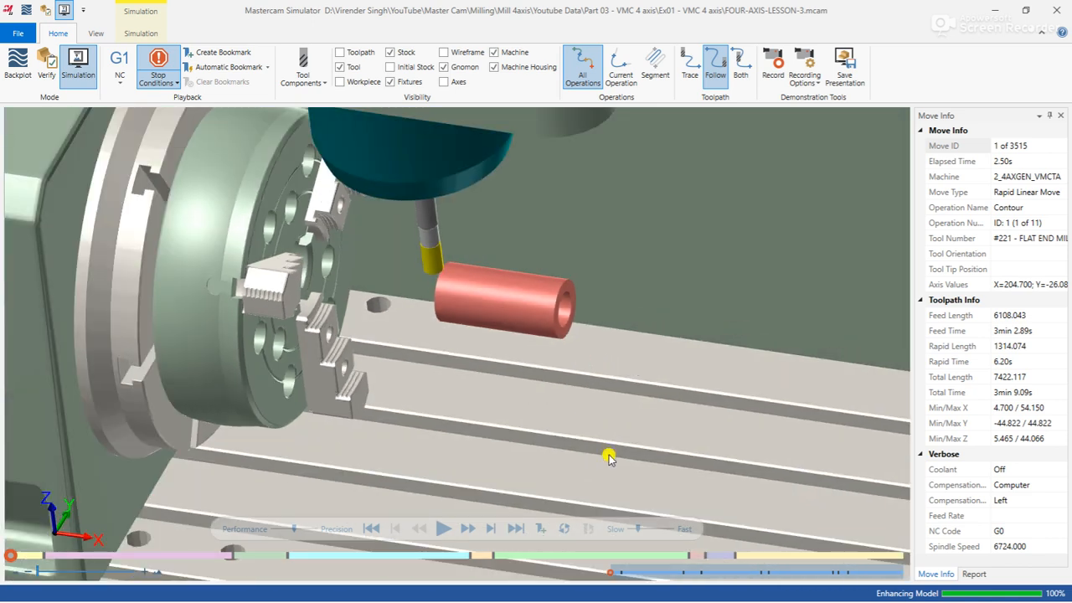
left_click(442, 529)
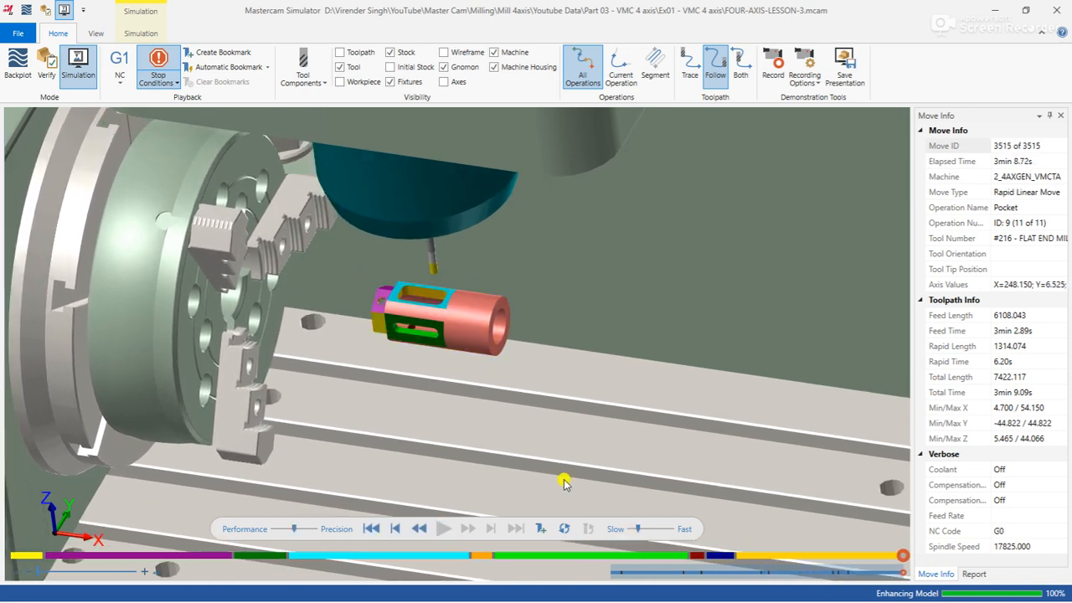
left_click_drag(453, 362, 437, 318)
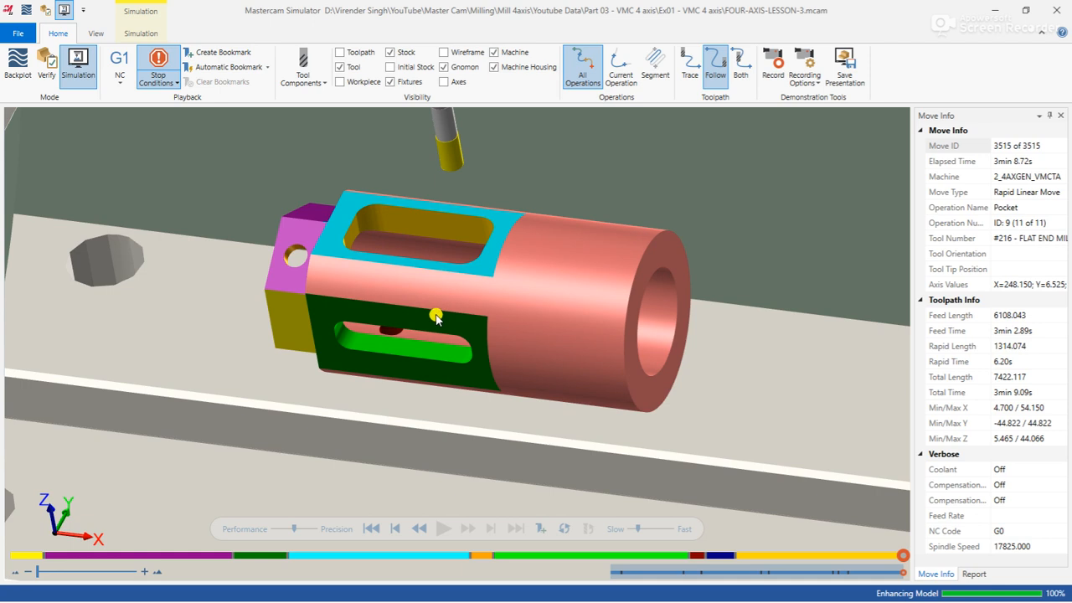